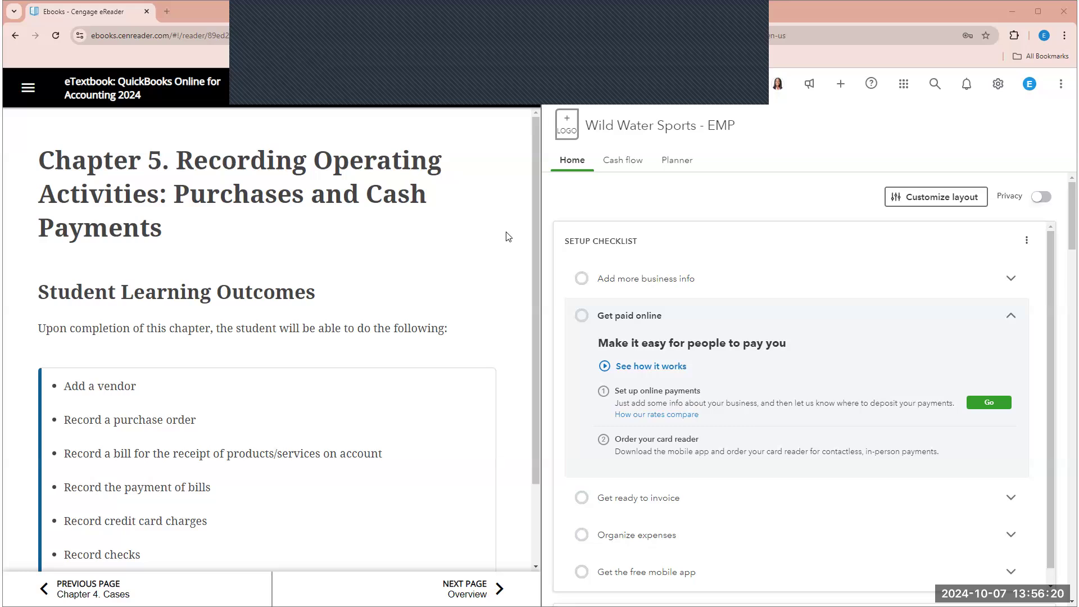
Review the Chapter 5 learning outcomes in the textbook, turn to the Overview section and read the instructions for verifying the company's accuracy.
scroll(507, 237, down, 1)
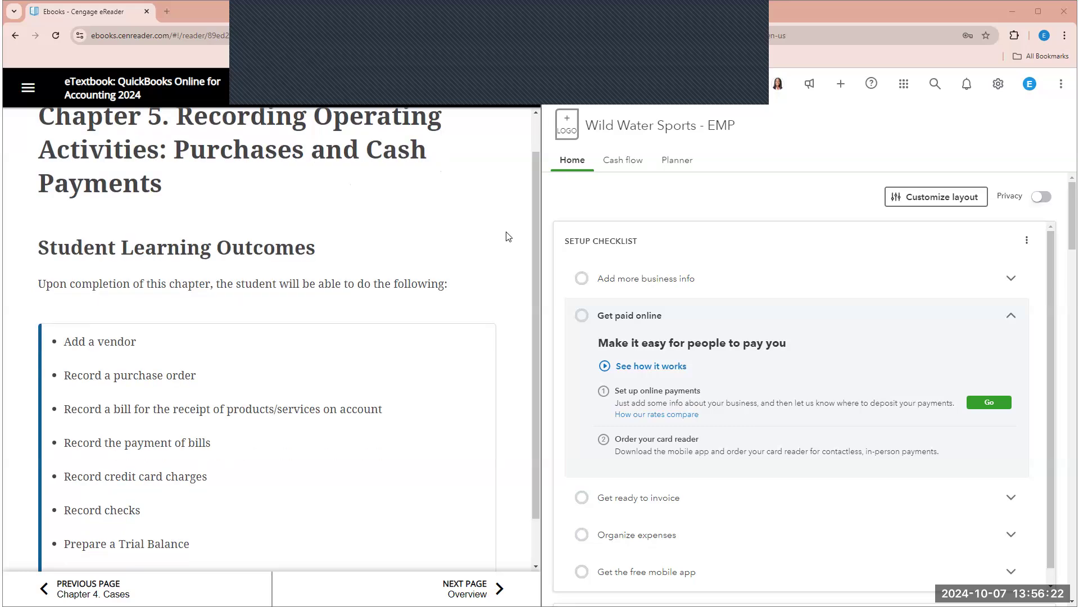
scroll(508, 236, down, 1)
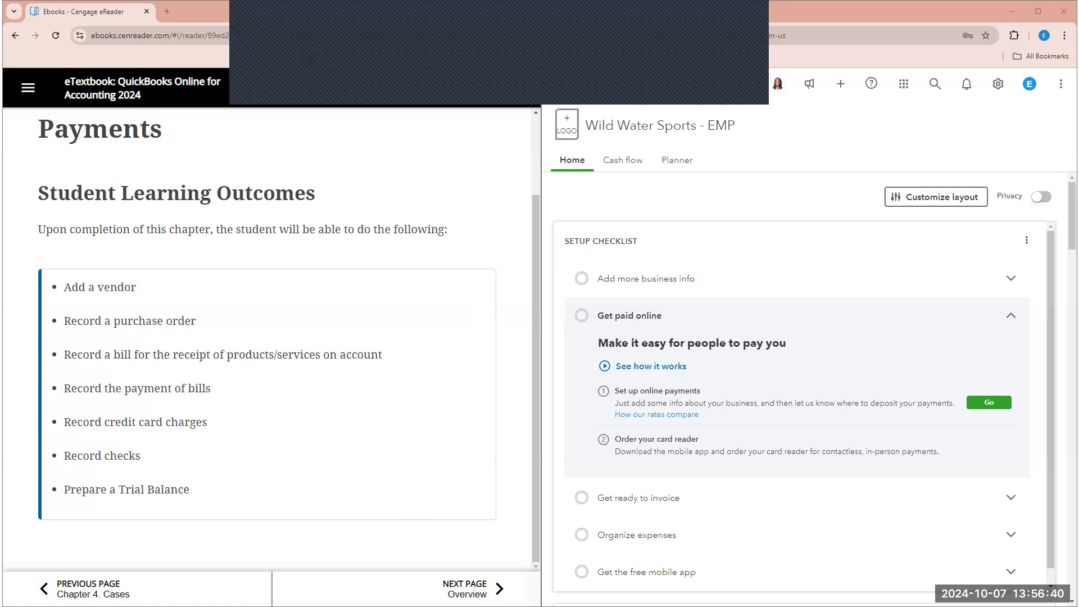
click(468, 589)
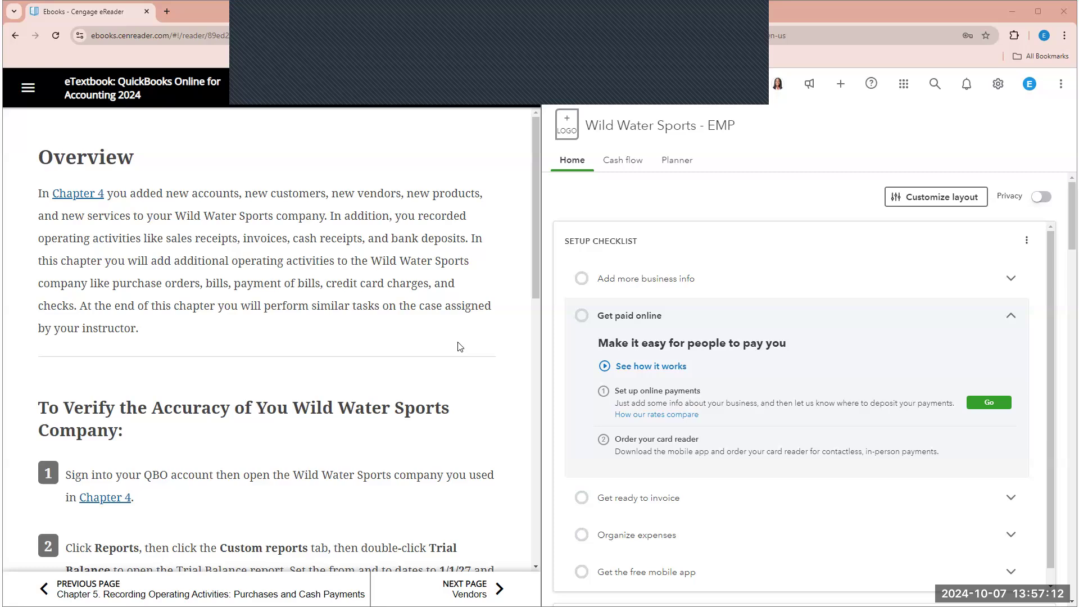
scroll(458, 347, down, 2)
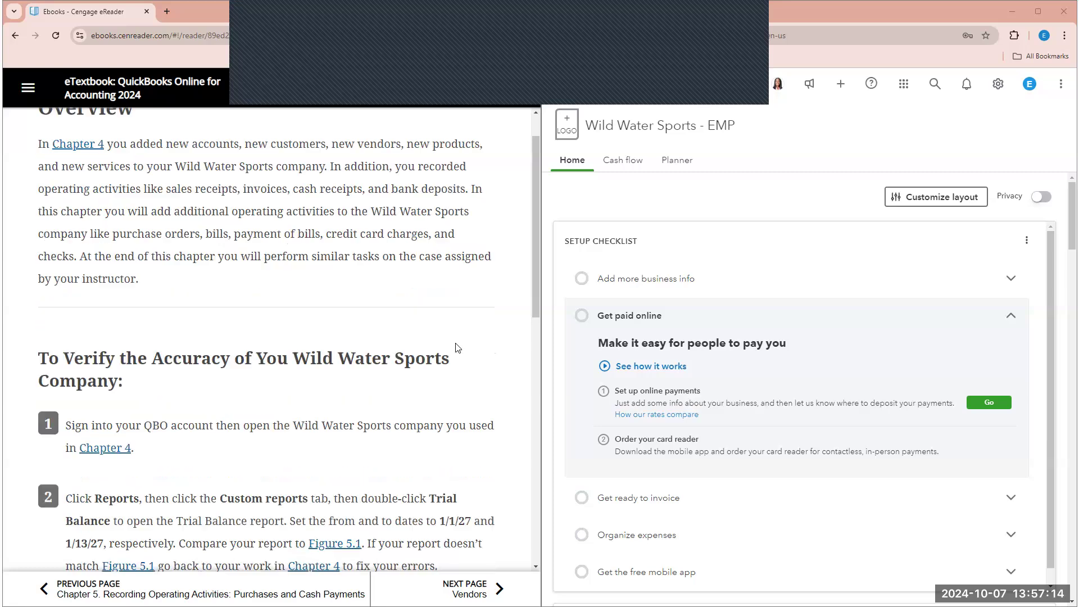
scroll(458, 348, down, 2)
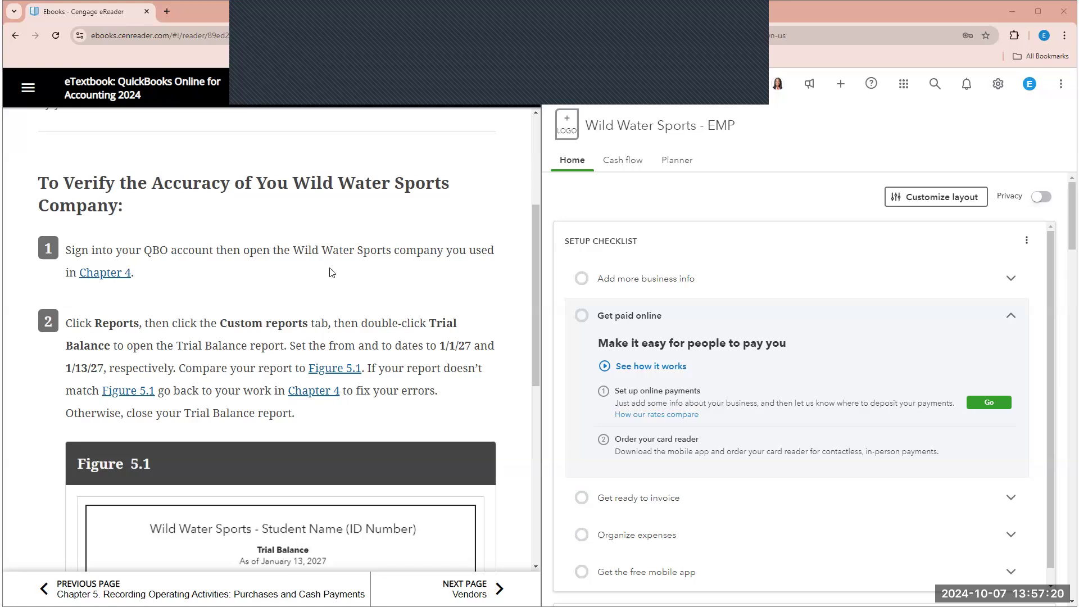
Follow the textbook's links back to Chapter 4 and Chapter 3, and find the QuickBooks Online login link in the Company Settings section.
click(118, 280)
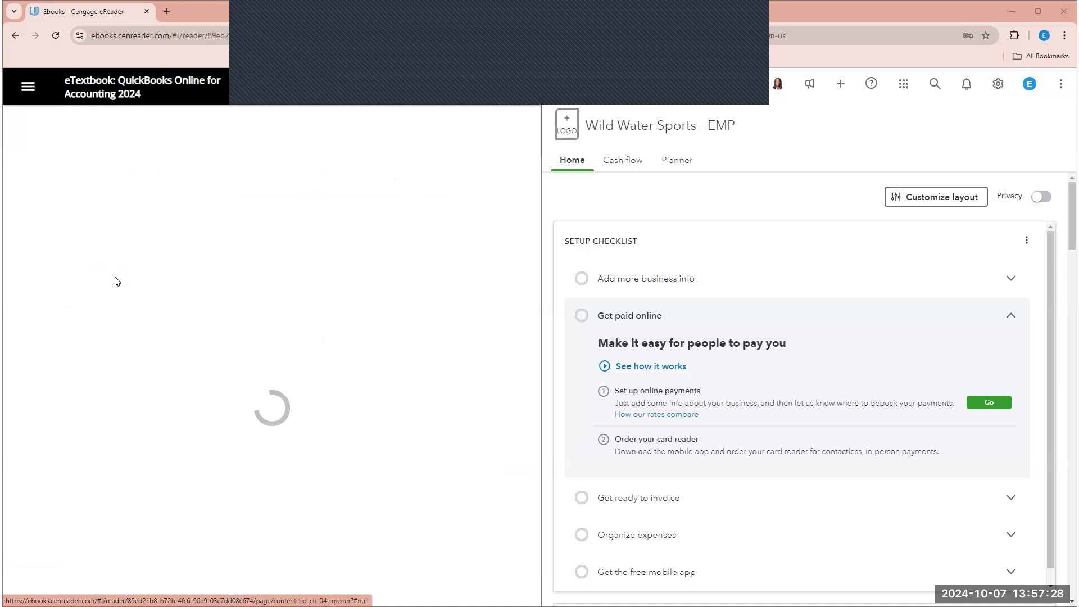
click(459, 587)
click(474, 587)
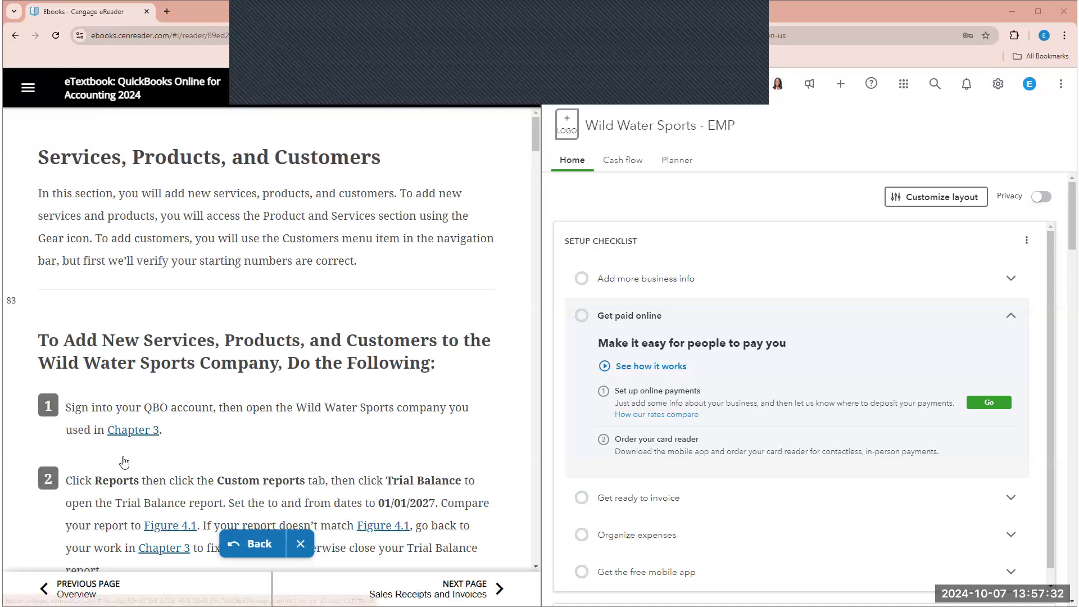
click(134, 452)
scroll(313, 523, down, 2)
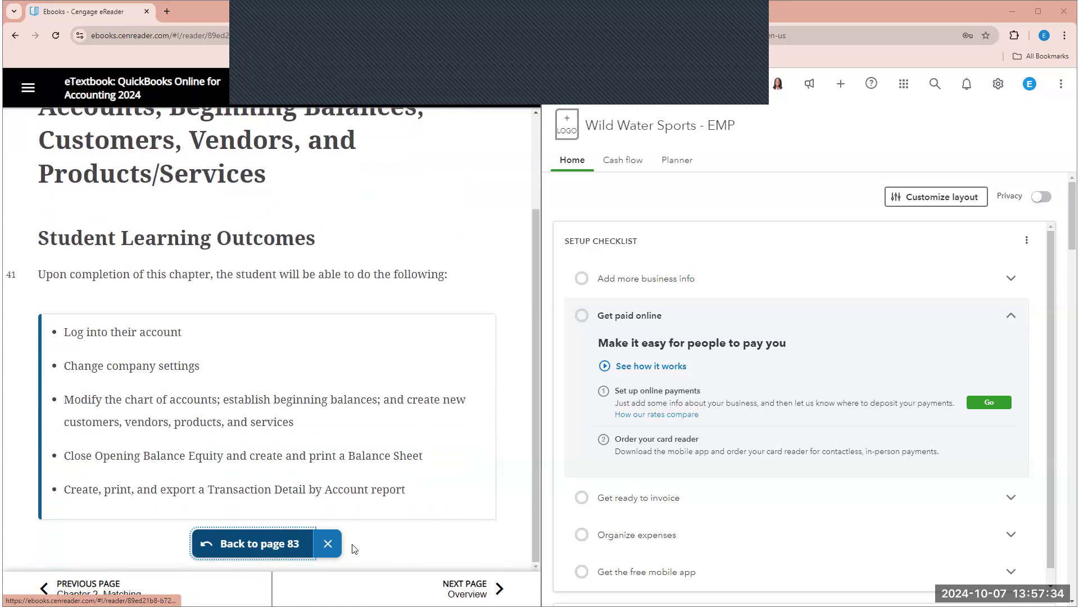
click(483, 584)
click(484, 585)
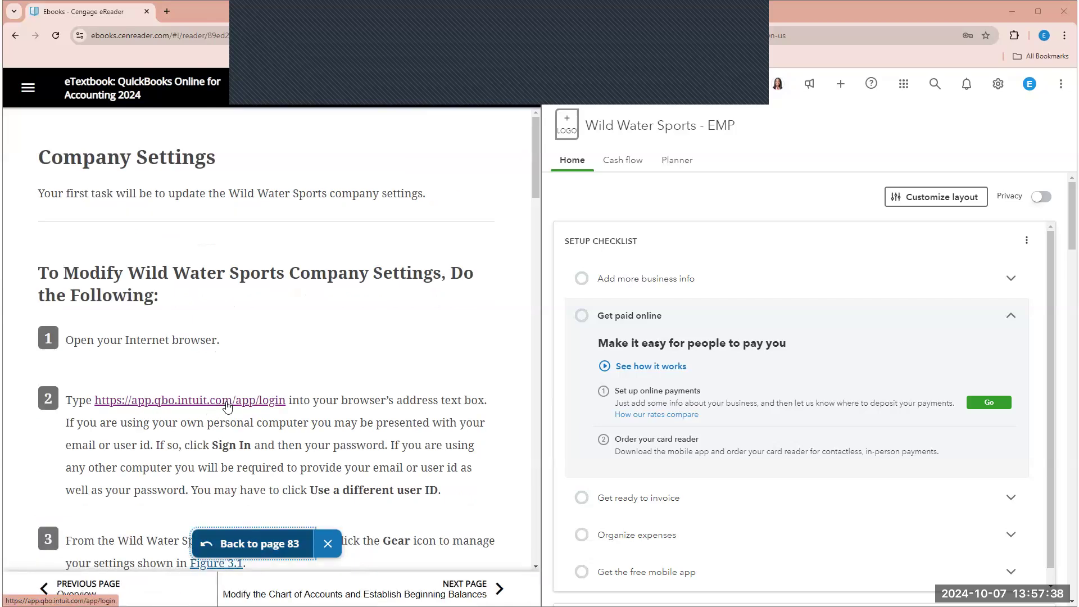
right_click(229, 409)
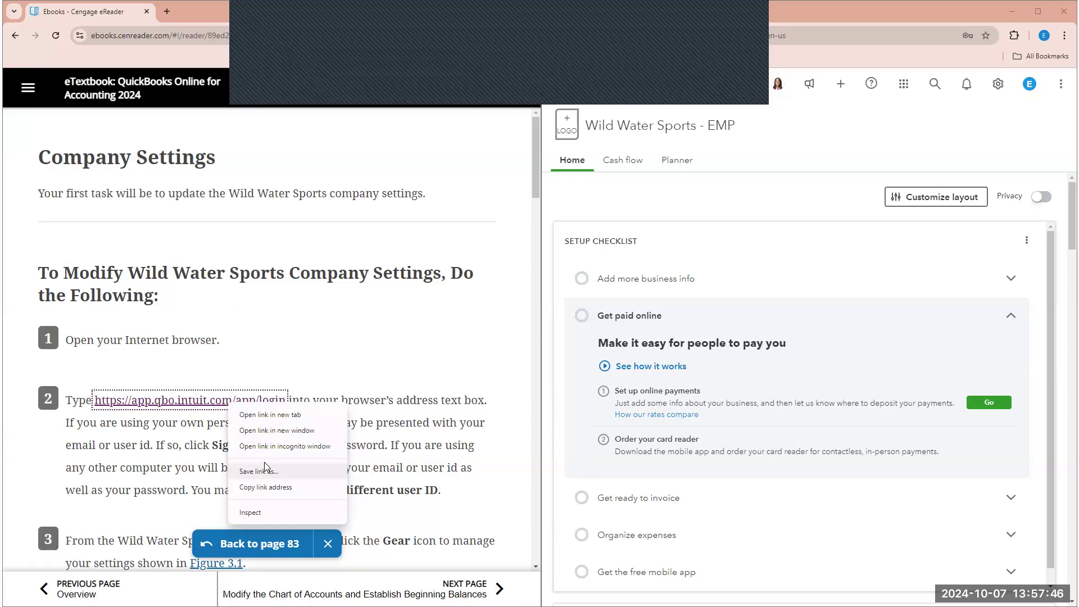
click(232, 337)
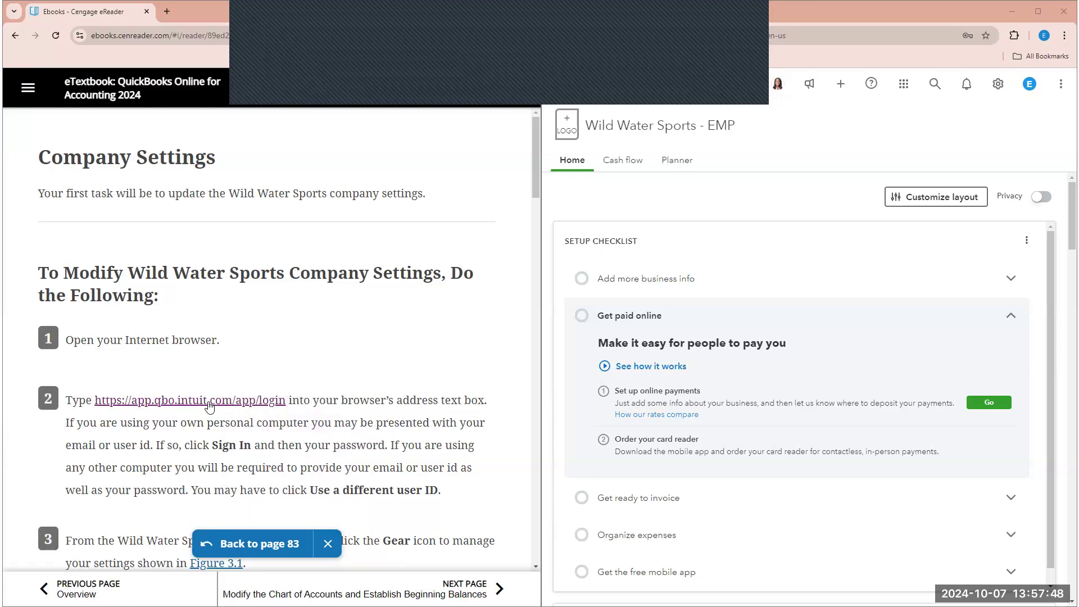
Return to the Chapter 5 Overview in the textbook and find the steps for verifying the Trial Balance.
click(28, 87)
scroll(75, 410, down, 10)
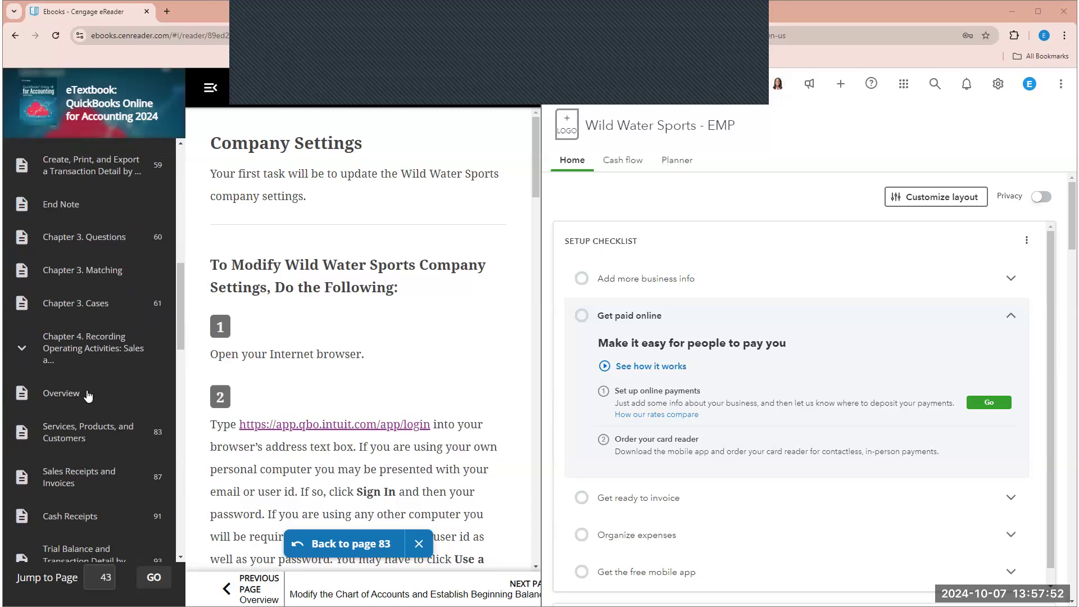
scroll(87, 397, down, 6)
click(88, 416)
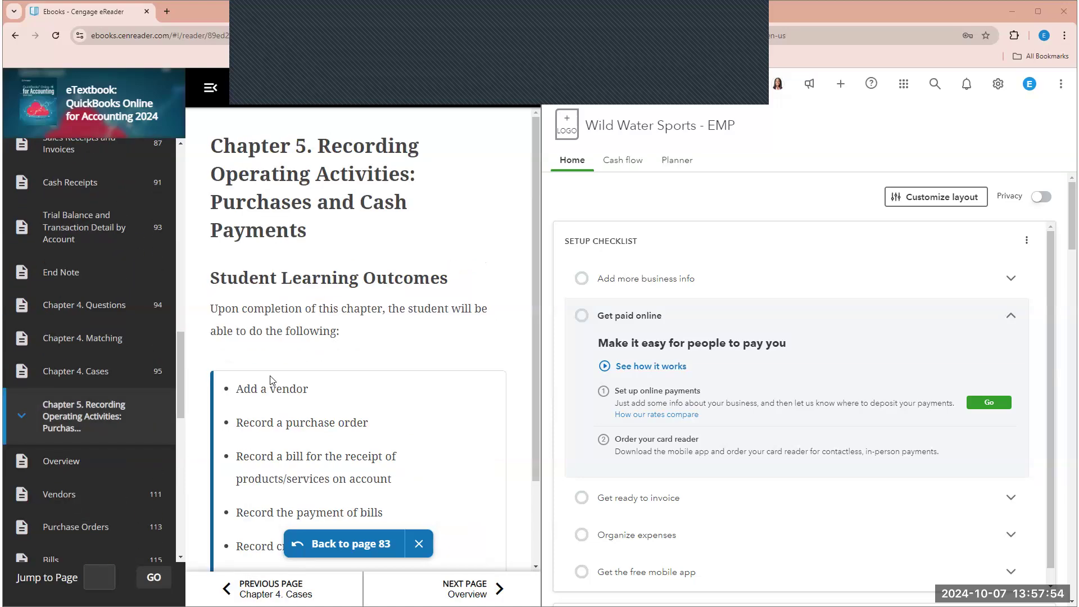
click(210, 88)
scroll(328, 480, down, 2)
click(469, 588)
scroll(257, 396, down, 3)
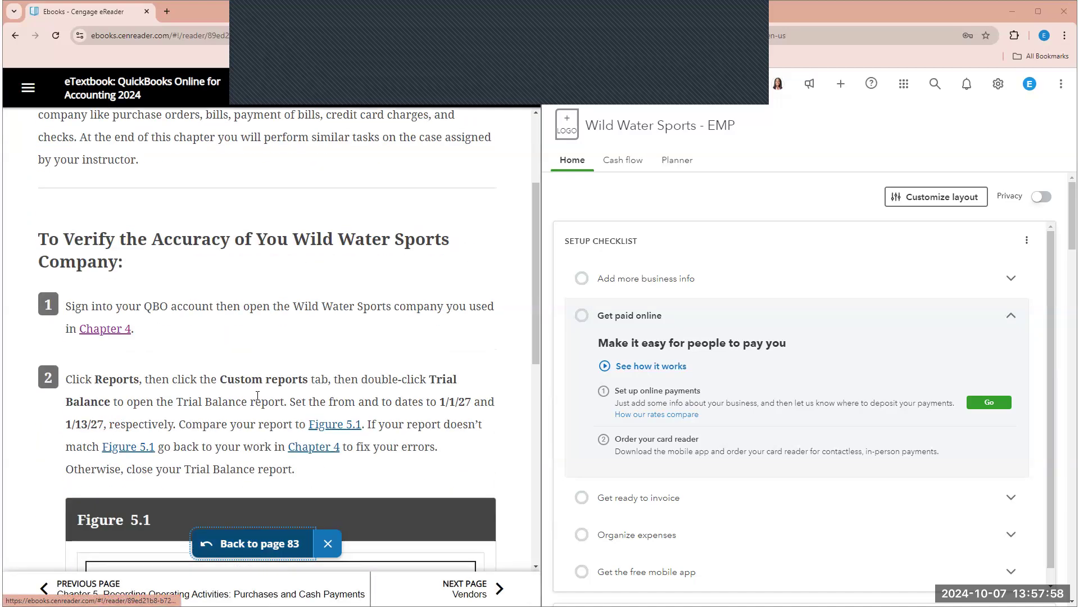
scroll(257, 396, down, 2)
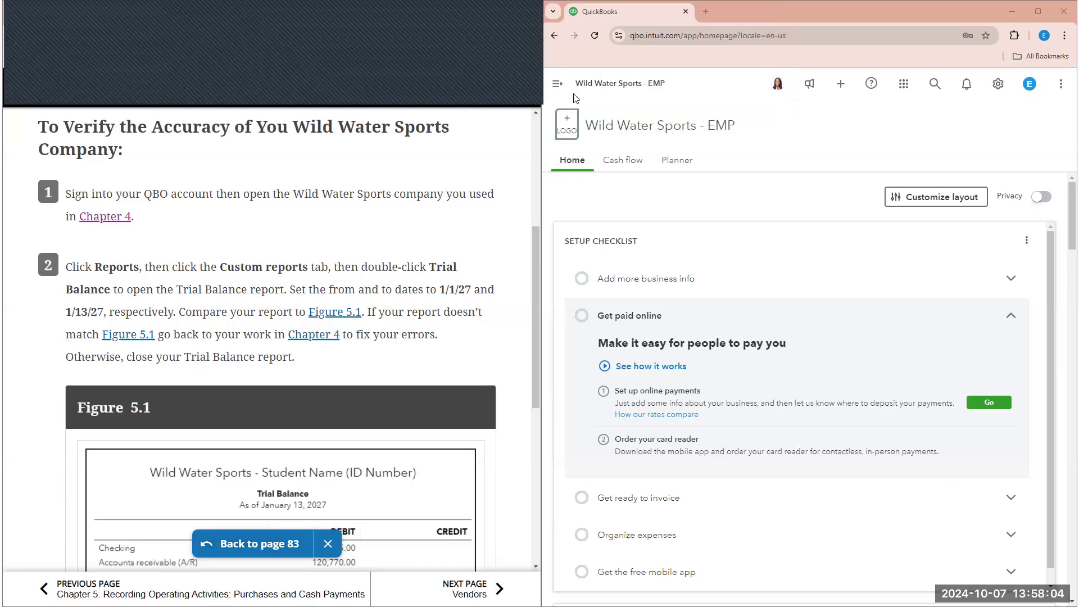
Open the saved Trial Balance report from the custom reports in QuickBooks.
click(558, 85)
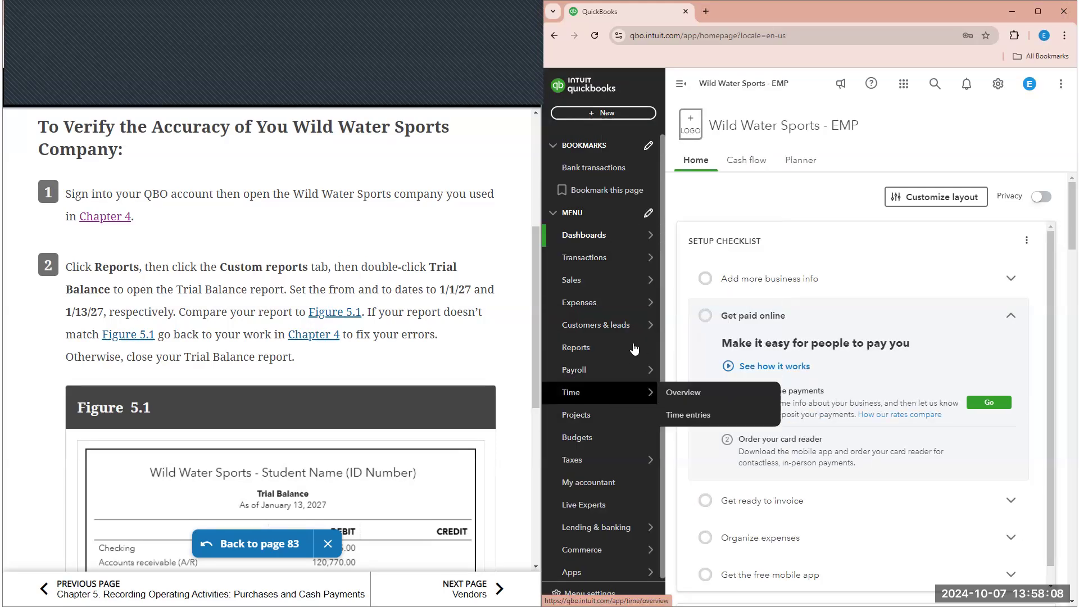
click(628, 354)
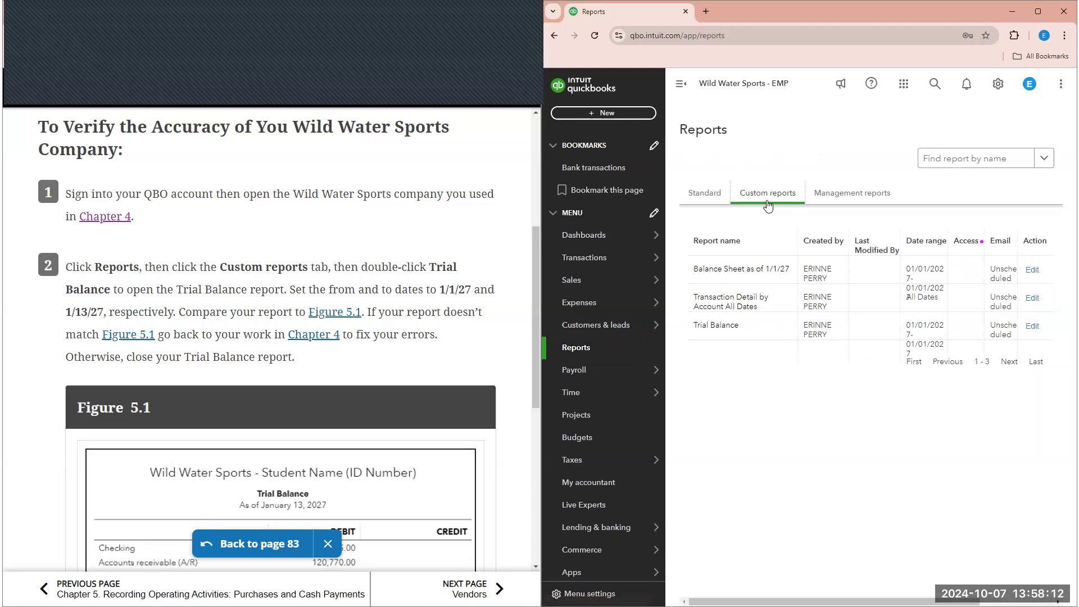
double_click(738, 330)
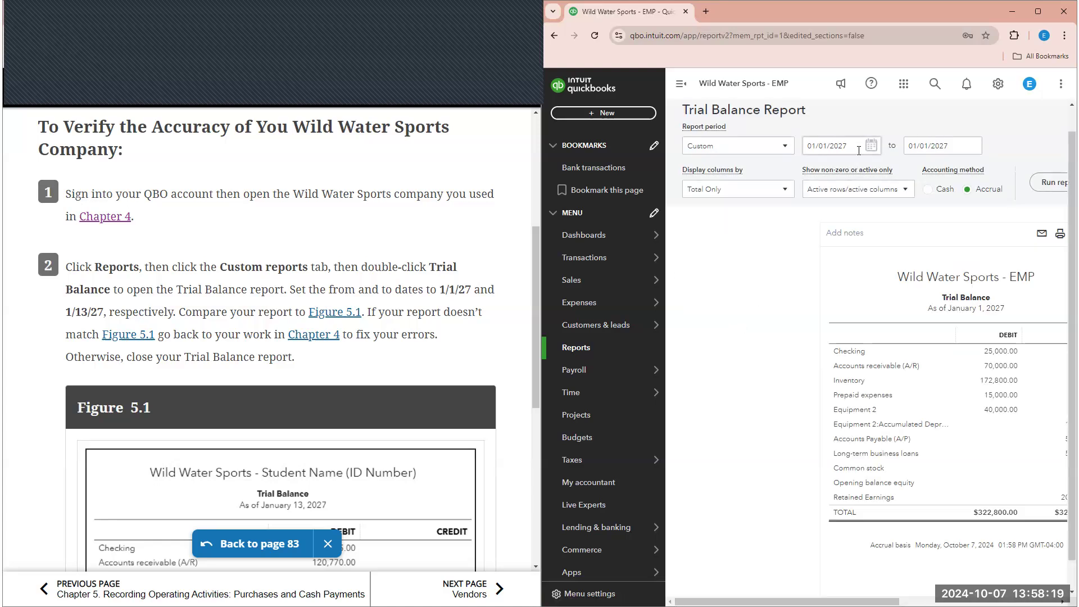
Set the Trial Balance report's end date to 01/13/2027 and run the report.
click(964, 152)
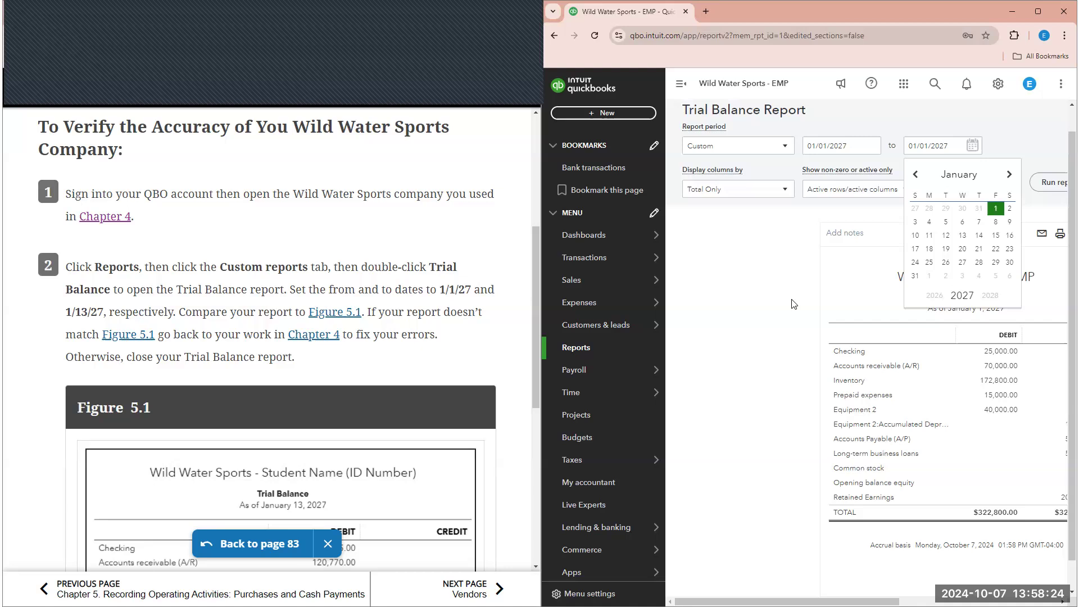
click(962, 235)
click(1043, 185)
Compare the debit and credit balances and totals of the Trial Balance report with Figure 5.1 in the textbook.
scroll(730, 253, down, 1)
scroll(469, 371, down, 6)
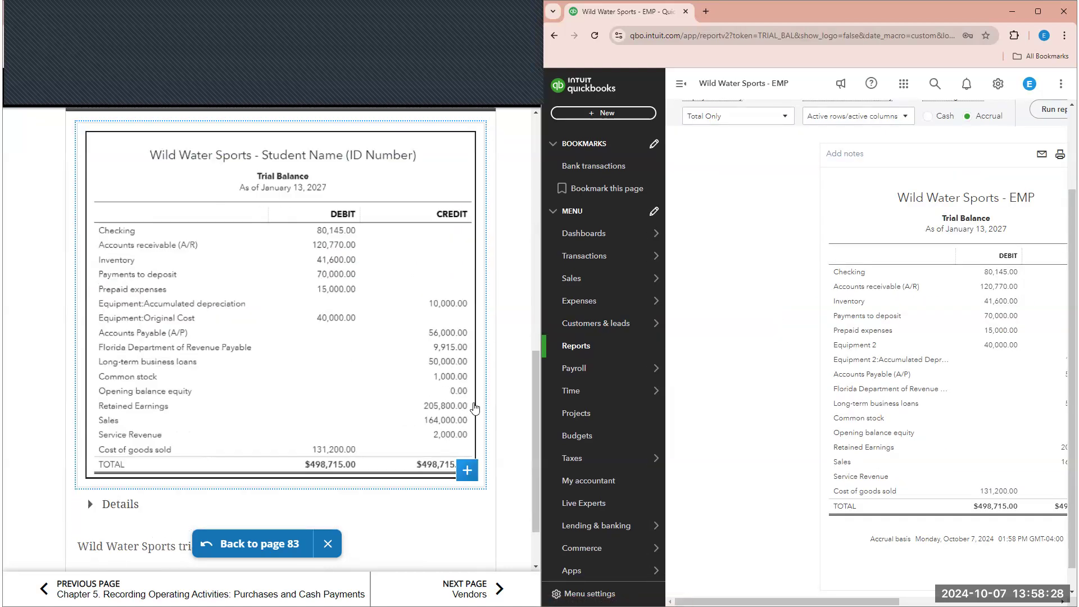
click(681, 84)
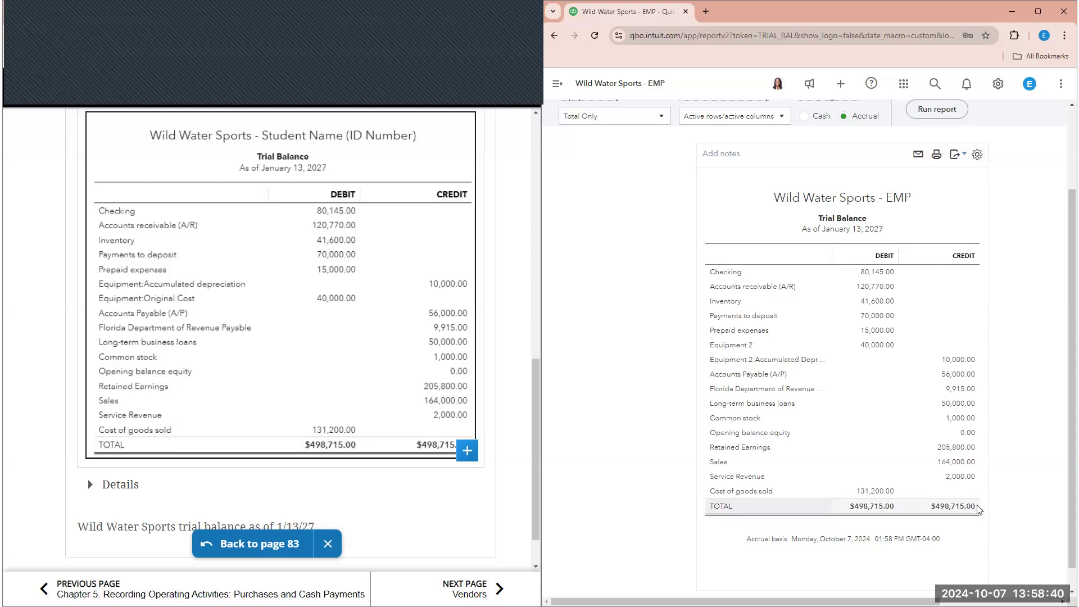
scroll(956, 495, down, 1)
scroll(308, 447, down, 1)
scroll(309, 447, up, 2)
scroll(308, 447, up, 3)
scroll(464, 527, down, 3)
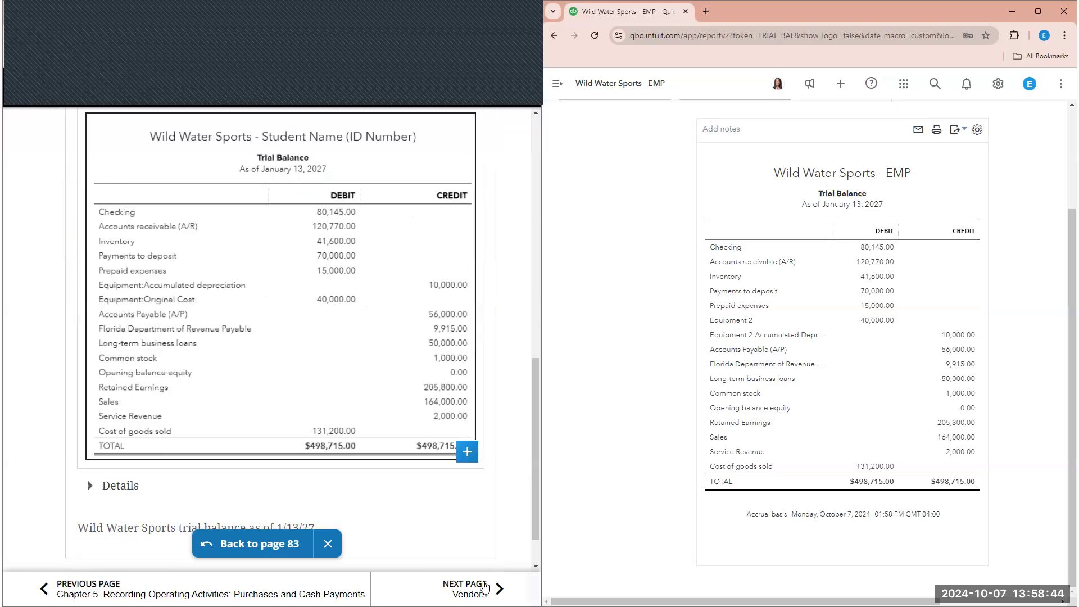
Turn the textbook to the Vendors section and read the instructions for adding new vendors.
click(488, 587)
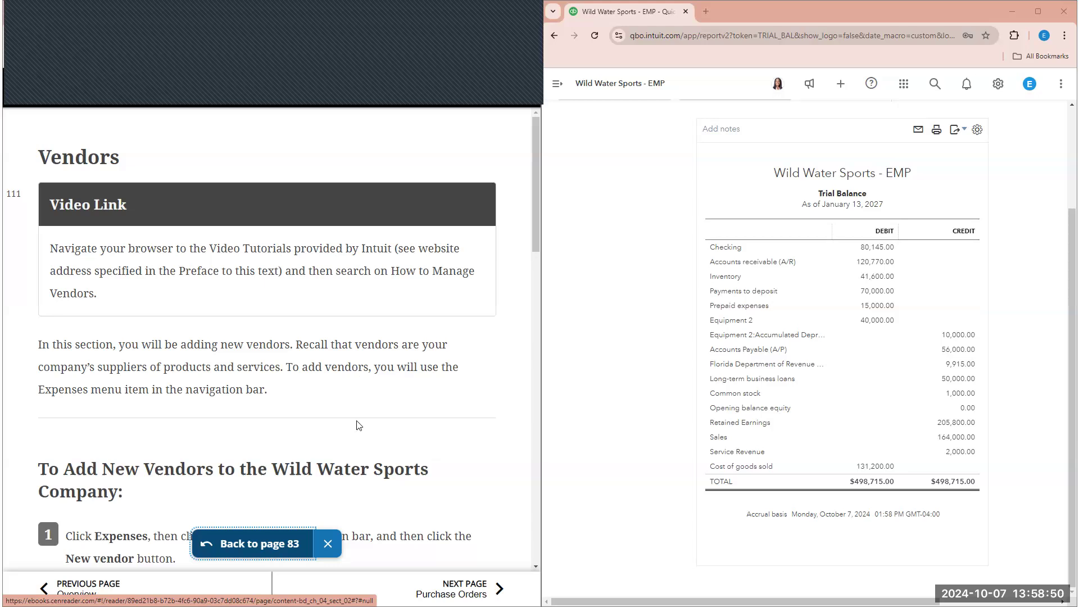
scroll(388, 368, down, 1)
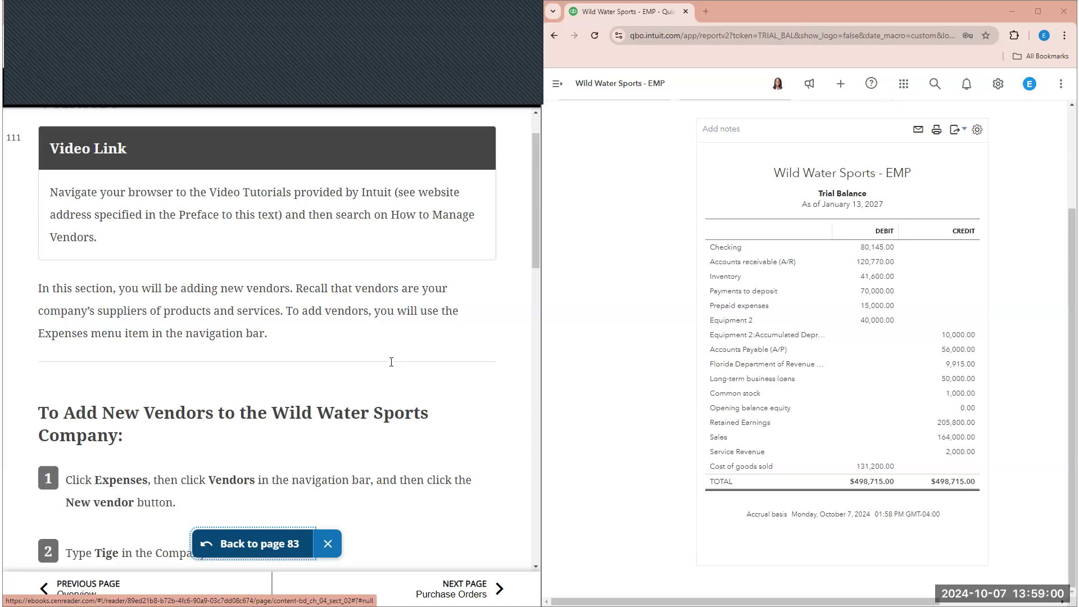
scroll(391, 362, down, 3)
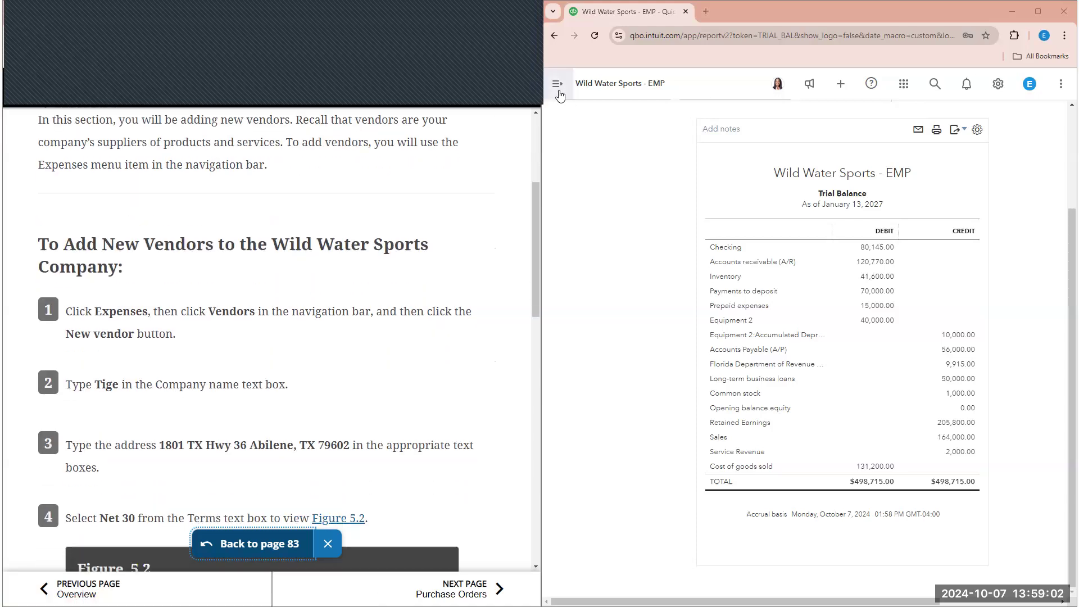
Start a new vendor from the vendor list under Expenses and enter Tige as the company name.
click(557, 84)
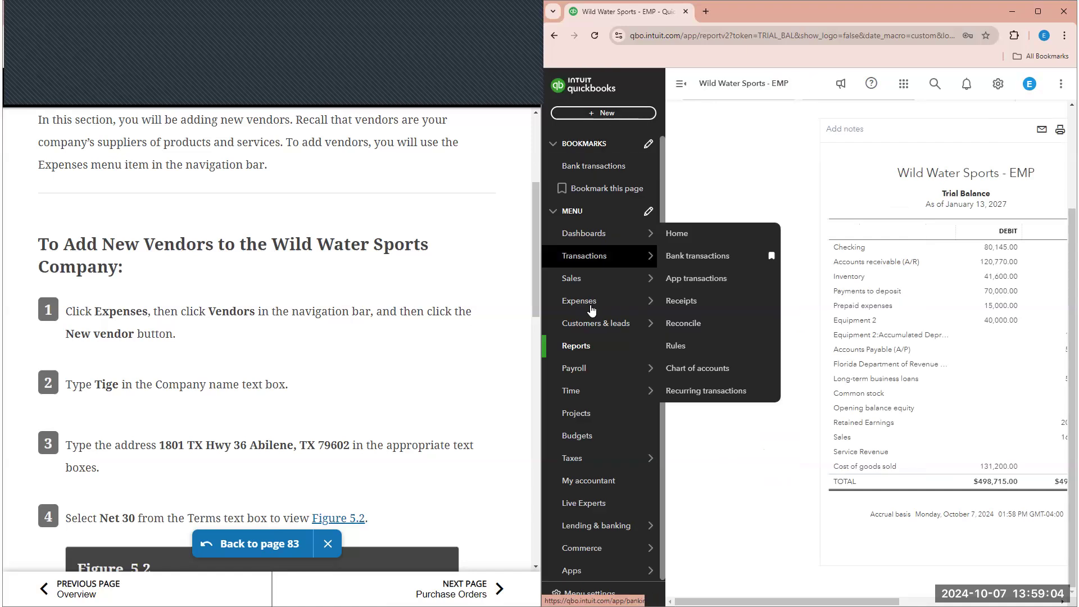
mouse_move(588, 311)
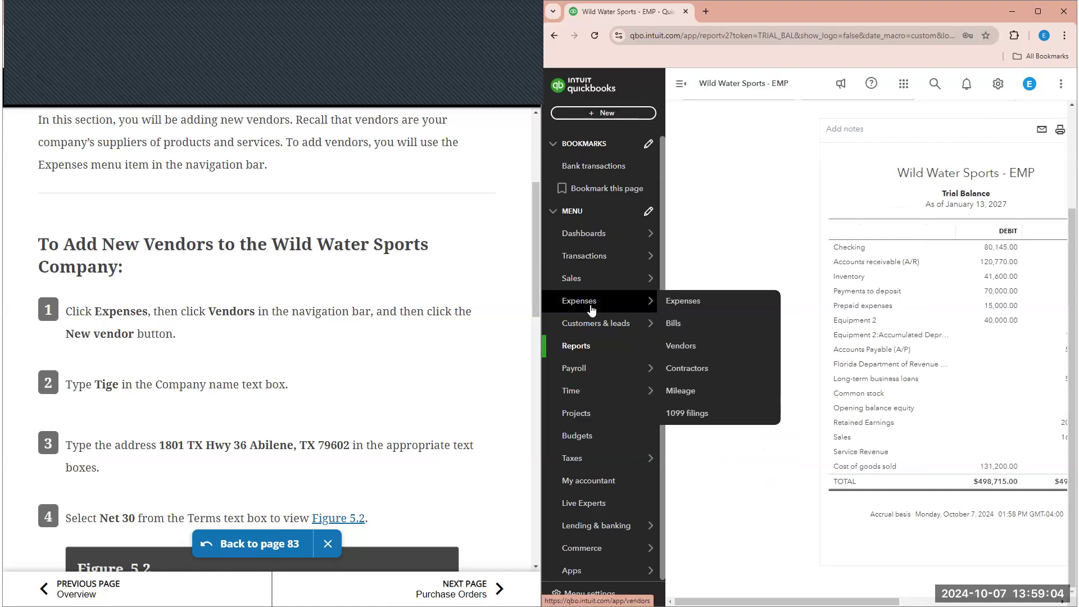
click(730, 348)
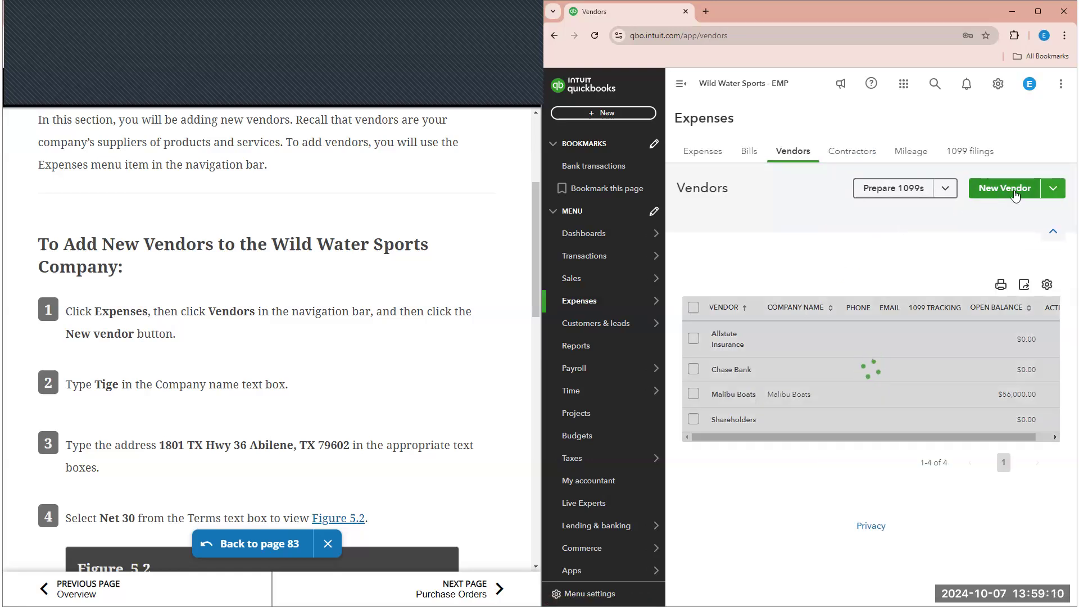
click(1017, 192)
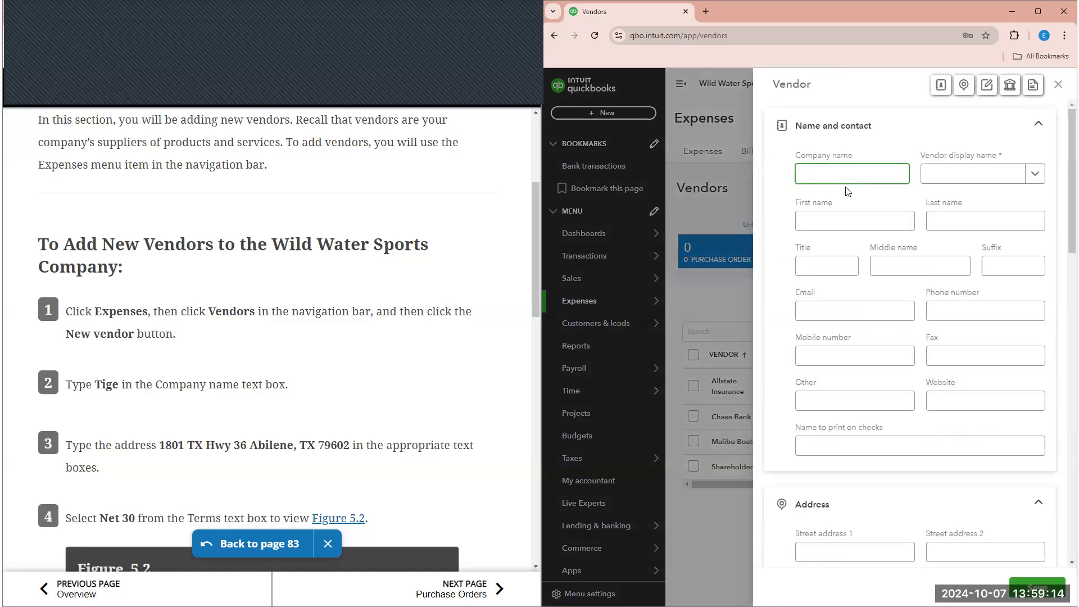
text(Tige)
Enter the street address from the textbook in the new vendor's first address line.
scroll(399, 290, down, 1)
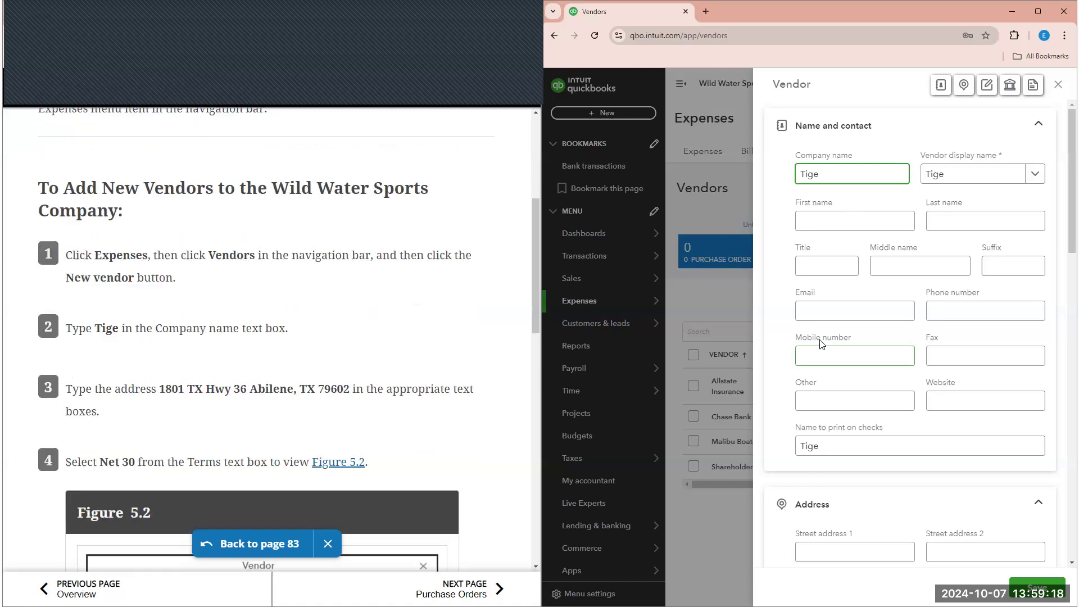
scroll(837, 371, down, 3)
click(835, 380)
text(1801 TX H)
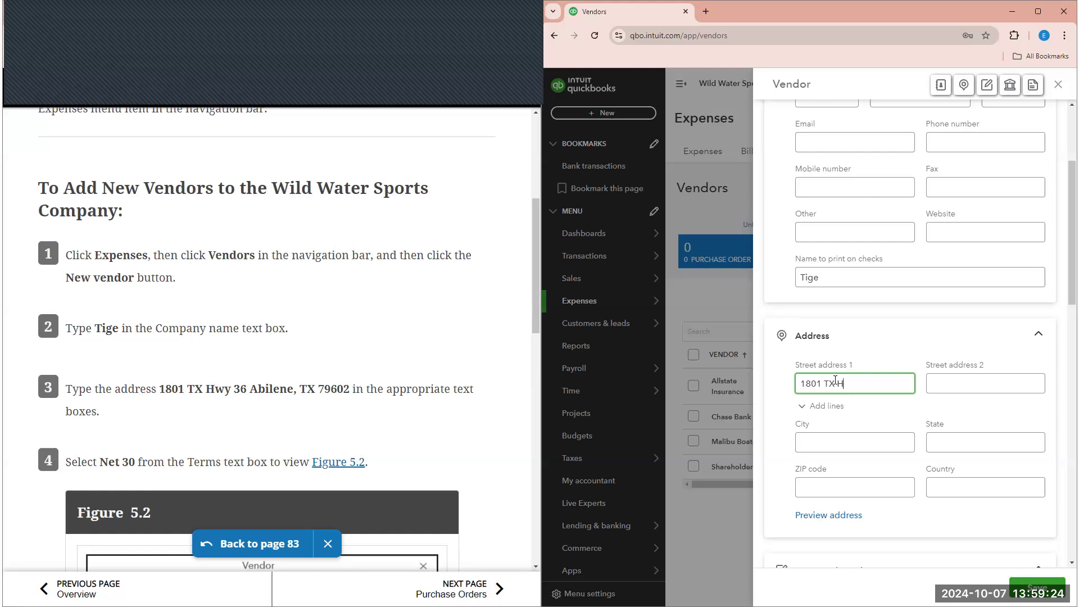
key(Tab)
key(Tab)
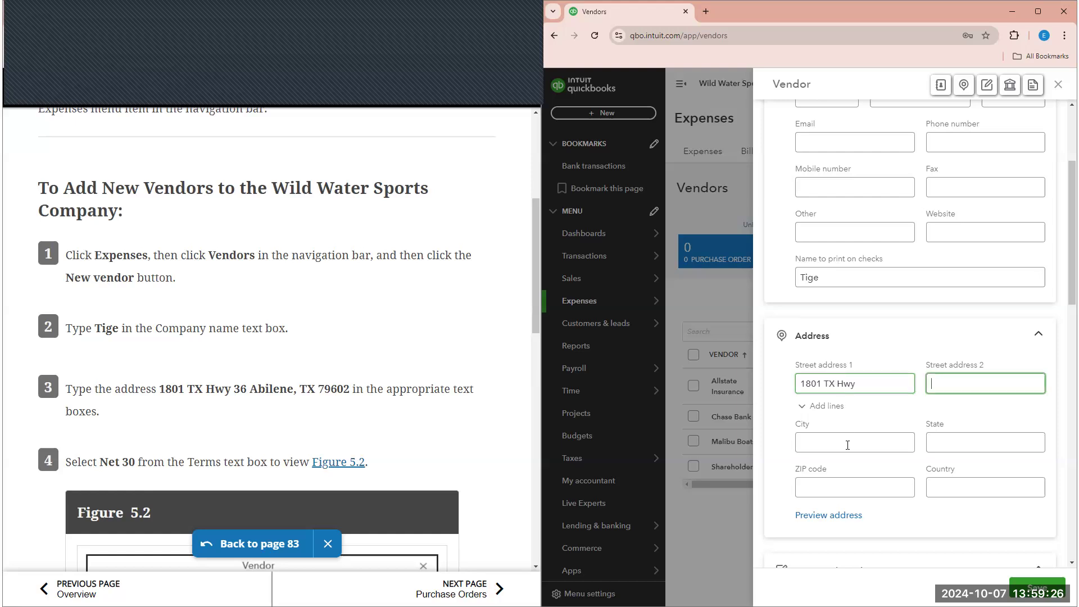
Fill in the new vendor's city, state and ZIP code, and check the textbook for the payment terms instruction.
click(848, 450)
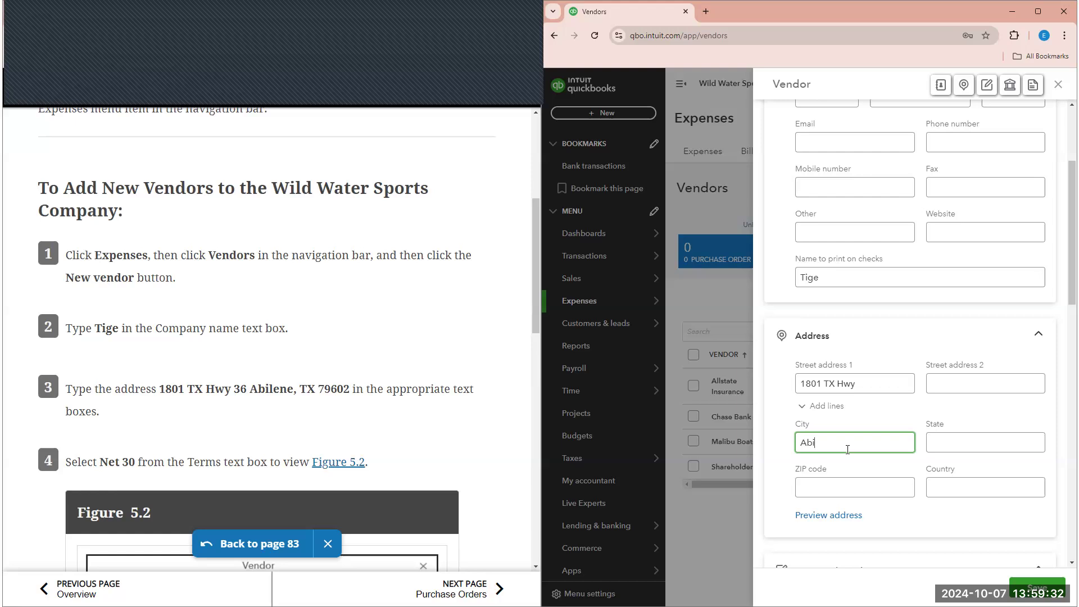
text(ene)
key(Tab)
text(TX)
key(Tab)
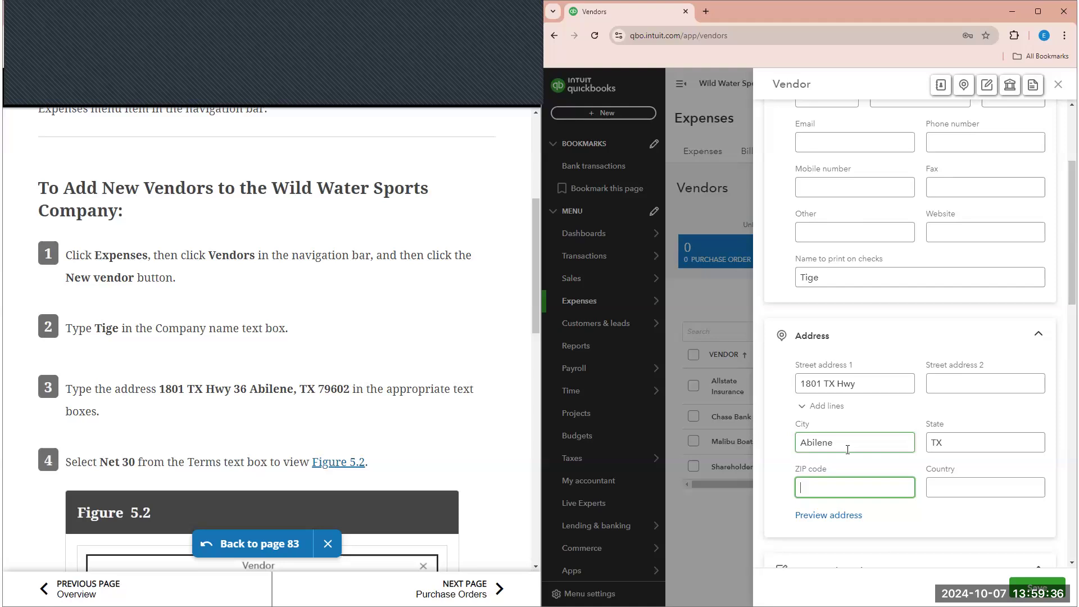
text(79602)
scroll(412, 349, down, 4)
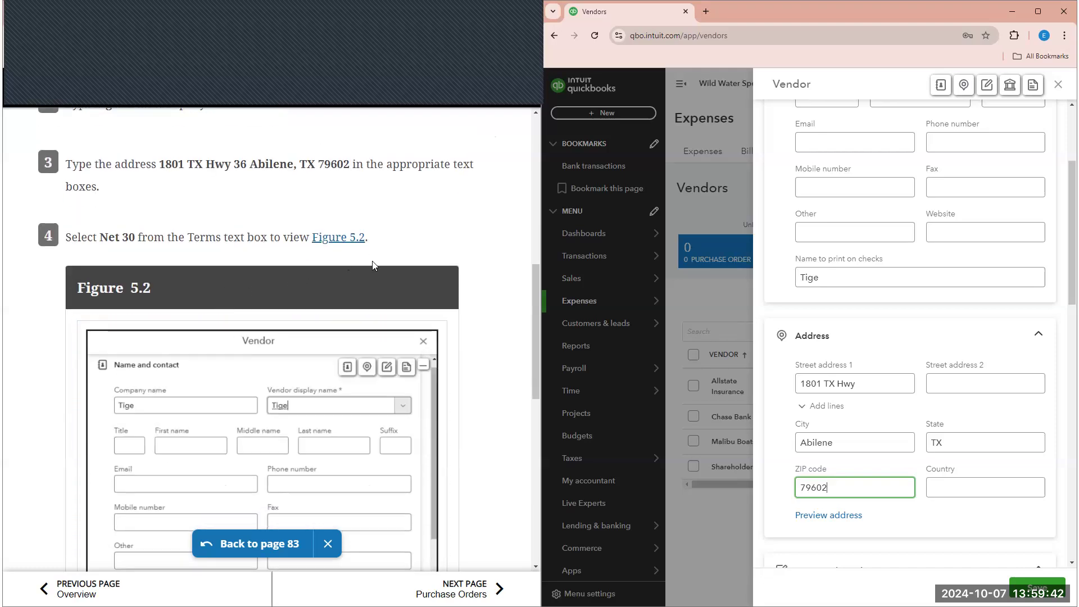
Compare the Tige vendor form with Figure 5.2 and add the missing highway number to its first street address line.
scroll(842, 232, up, 3)
scroll(452, 360, down, 1)
scroll(452, 360, down, 2)
scroll(455, 365, up, 3)
scroll(455, 369, down, 1)
click(971, 178)
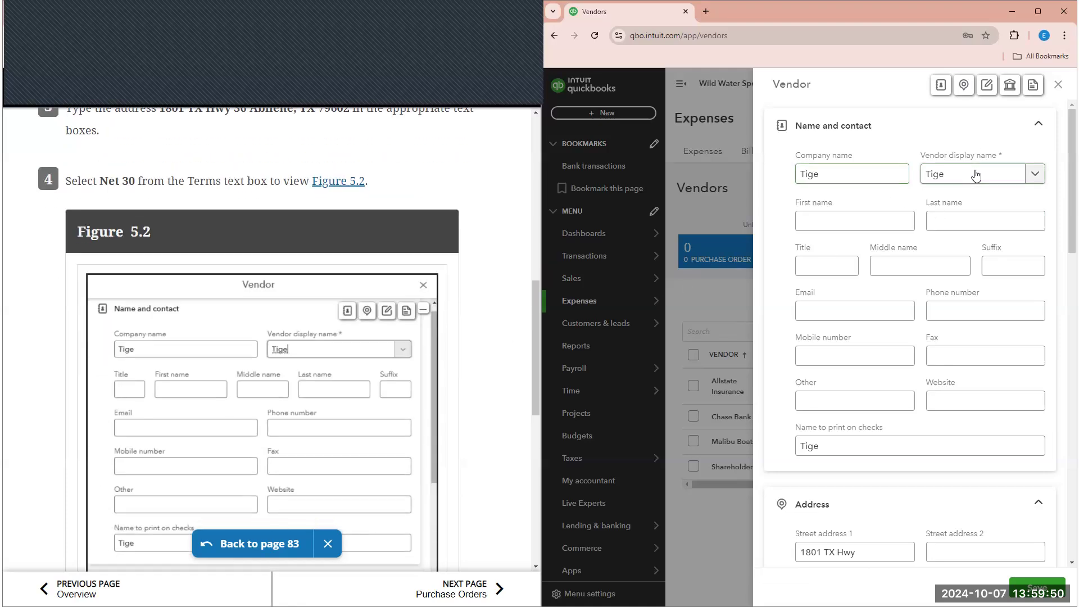
scroll(887, 195, down, 3)
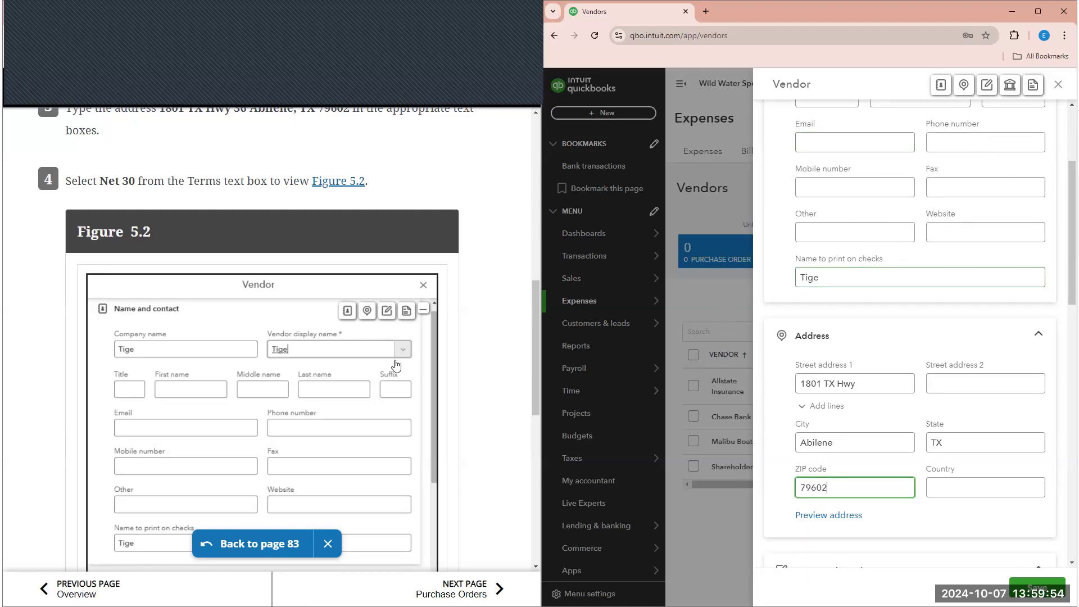
scroll(397, 367, down, 4)
scroll(849, 330, down, 1)
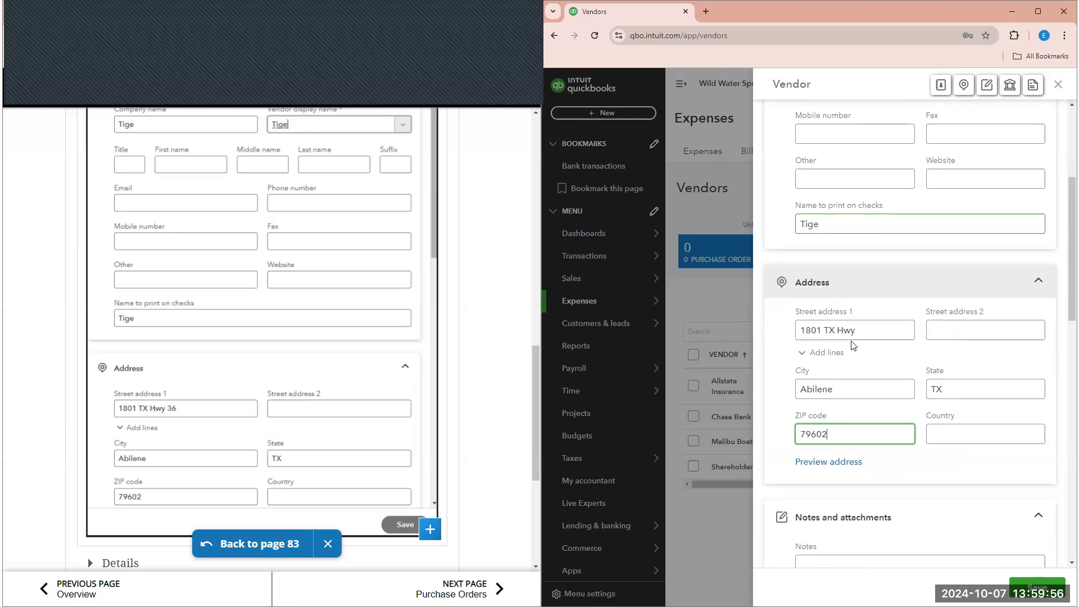
click(877, 329)
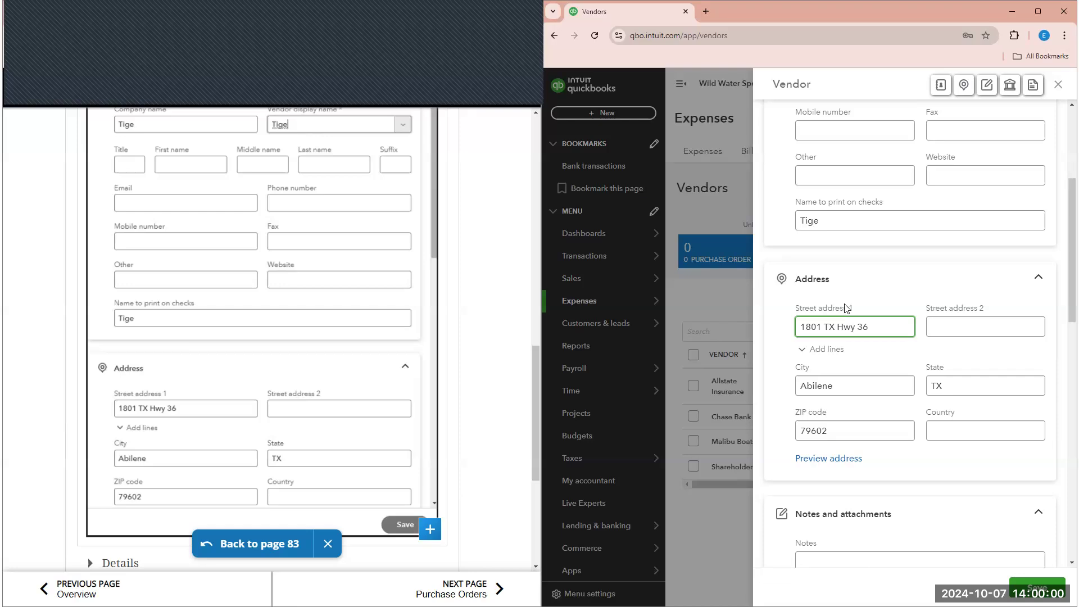
scroll(870, 304, down, 1)
text(36)
Recheck the textbook's terms instruction and set the new vendor's payment terms to Net 30.
scroll(956, 275, down, 1)
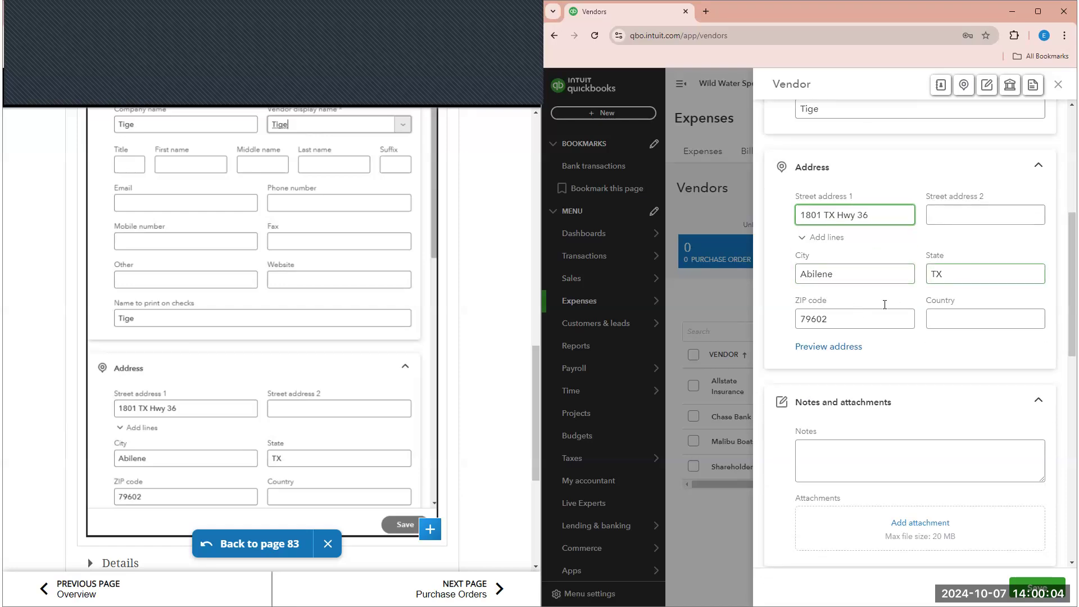
scroll(890, 300, down, 1)
scroll(380, 330, down, 4)
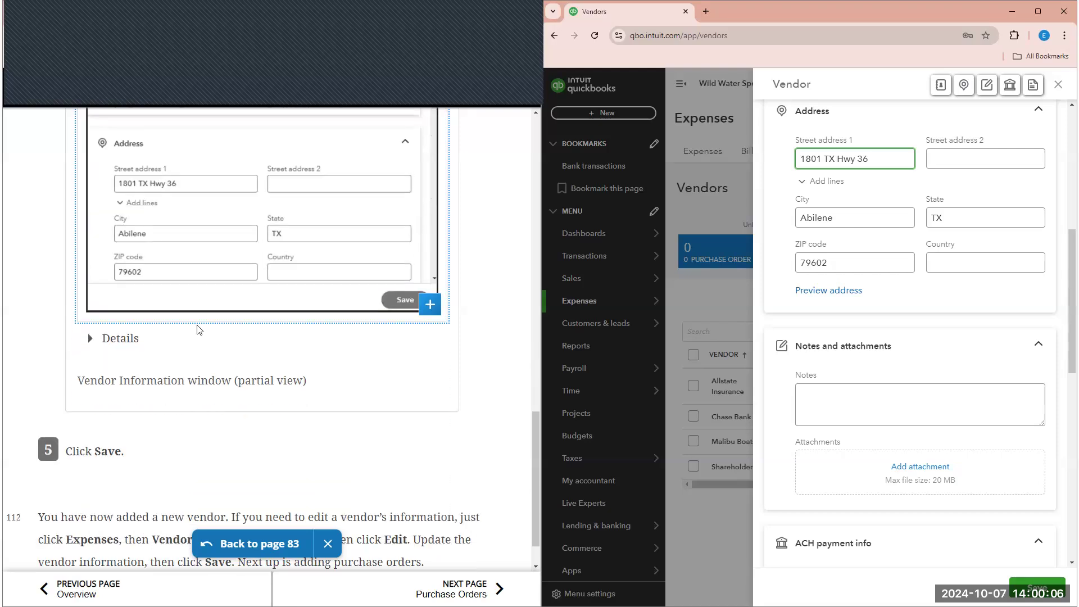
scroll(328, 305, up, 10)
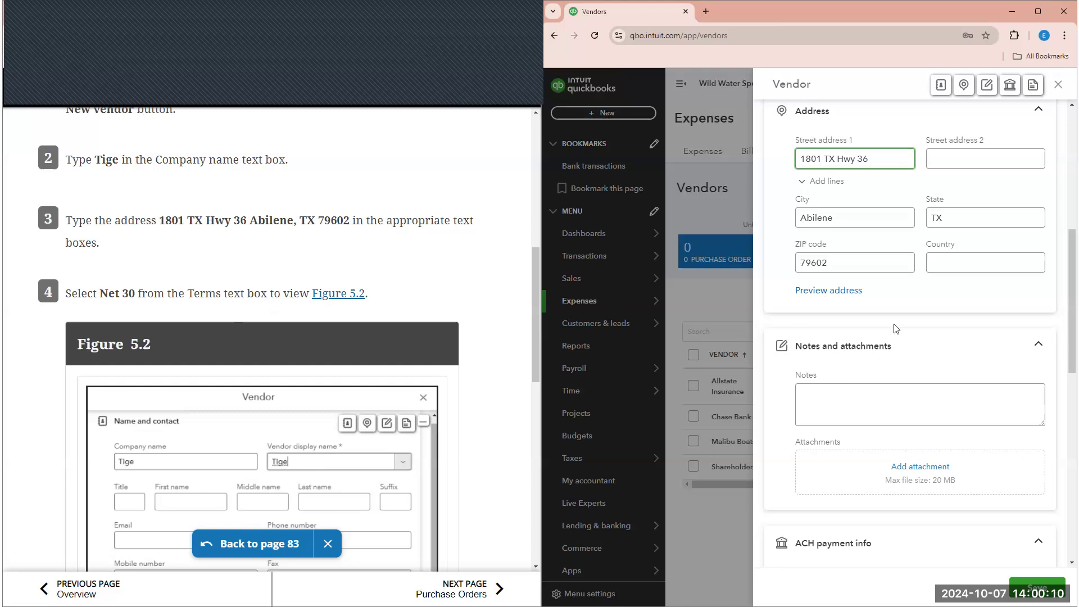
scroll(952, 365, down, 7)
scroll(949, 382, down, 4)
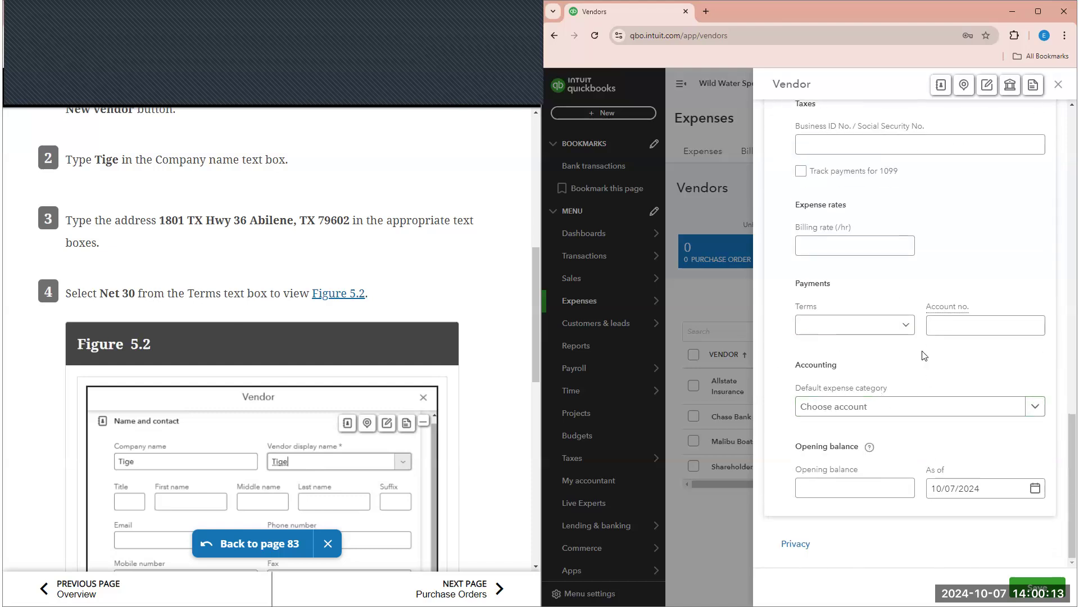
click(894, 331)
click(862, 394)
Check the remaining textbook instructions below Figure 5.2 and save the new vendor Tige.
scroll(424, 372, down, 1)
scroll(424, 371, down, 6)
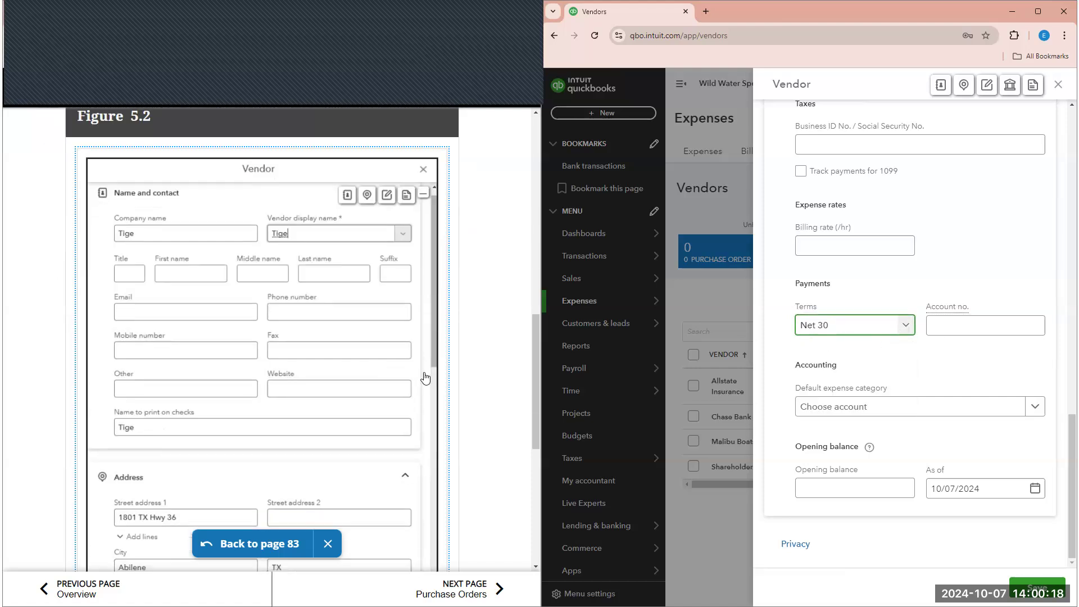
scroll(477, 379, down, 4)
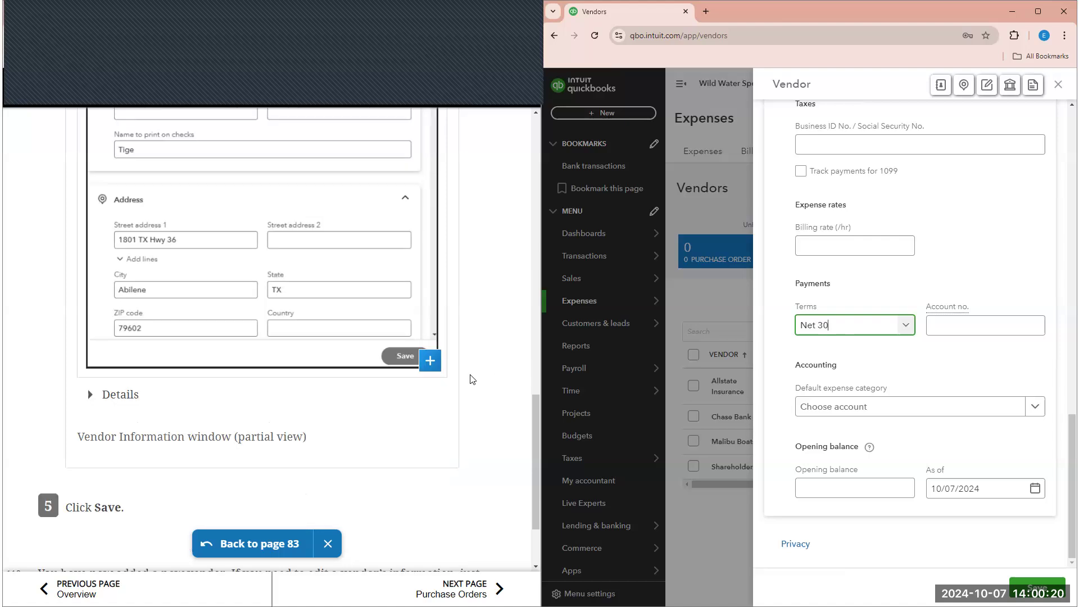
click(1033, 588)
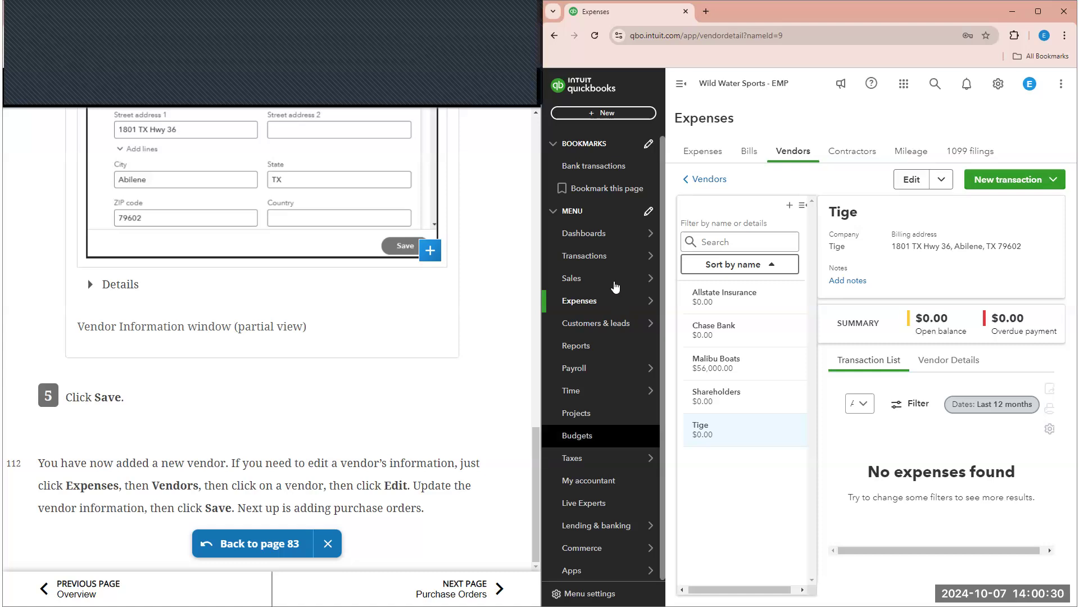
Return to the vendor list under Expenses, collapse the navigation menu and view the actions available for Tige.
mouse_move(616, 310)
click(697, 348)
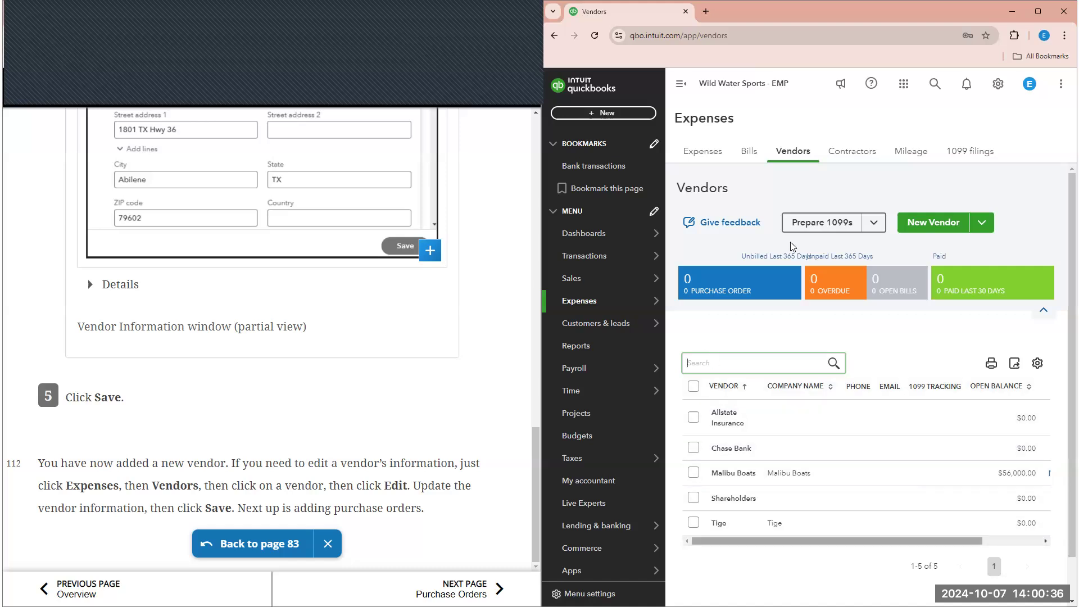
click(682, 91)
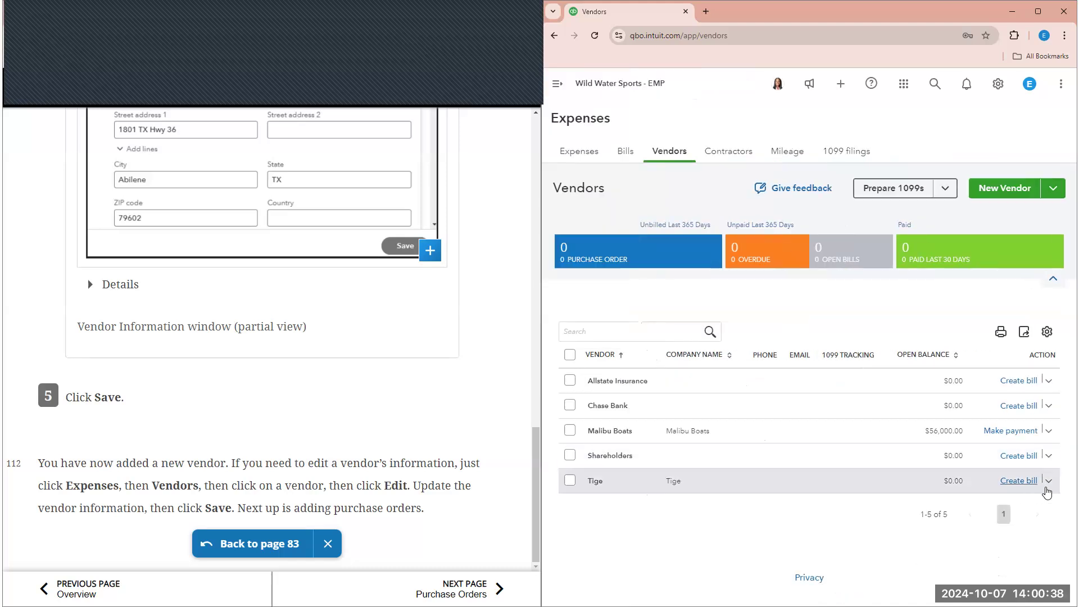
click(1048, 481)
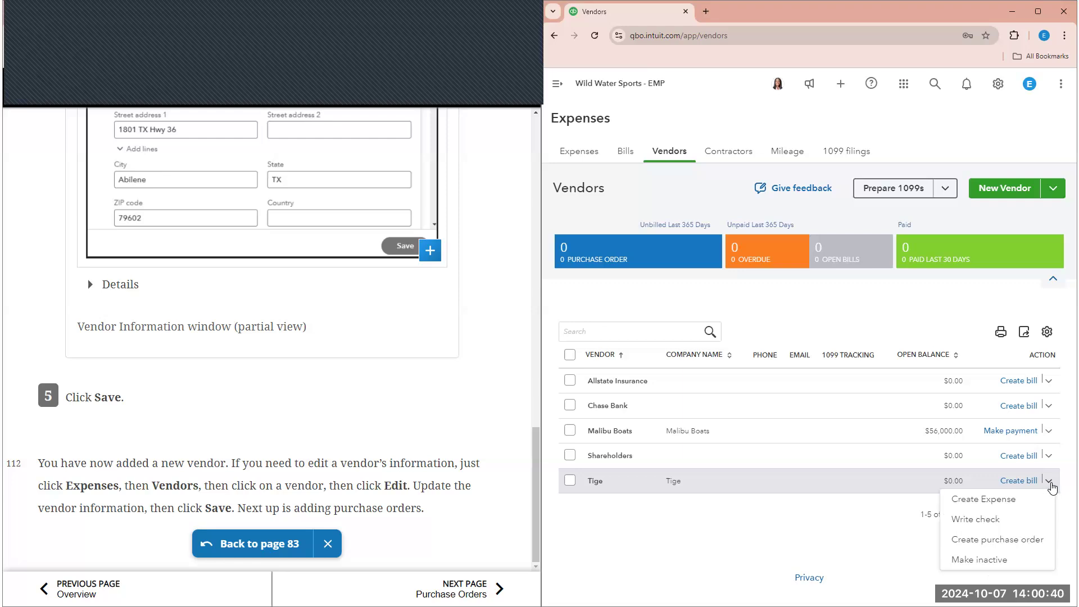
Open Tige's record, view its editable vendor information and leave it without saving.
click(595, 482)
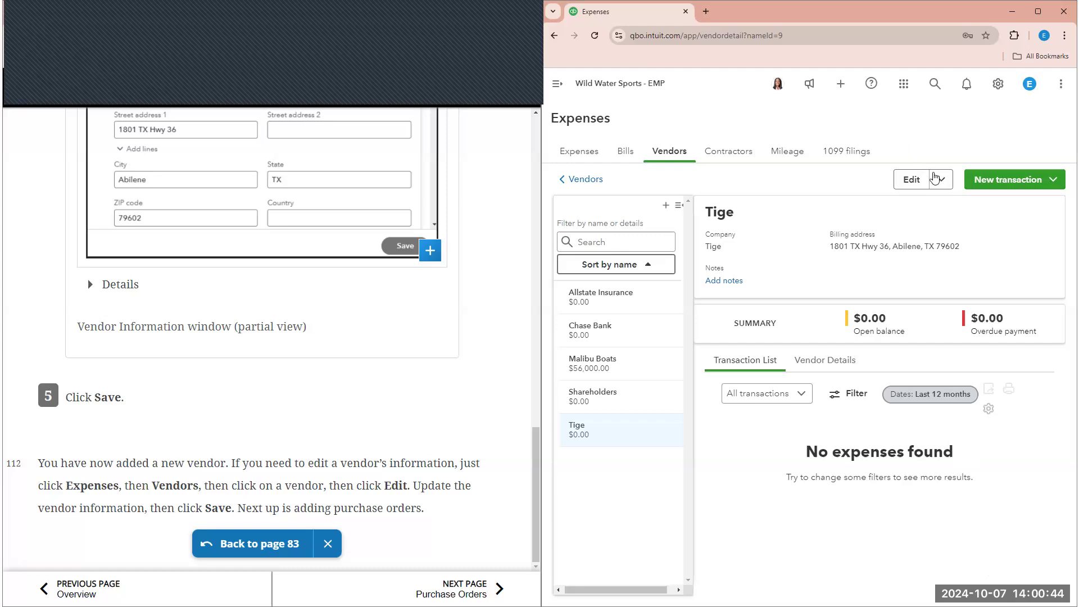
click(939, 185)
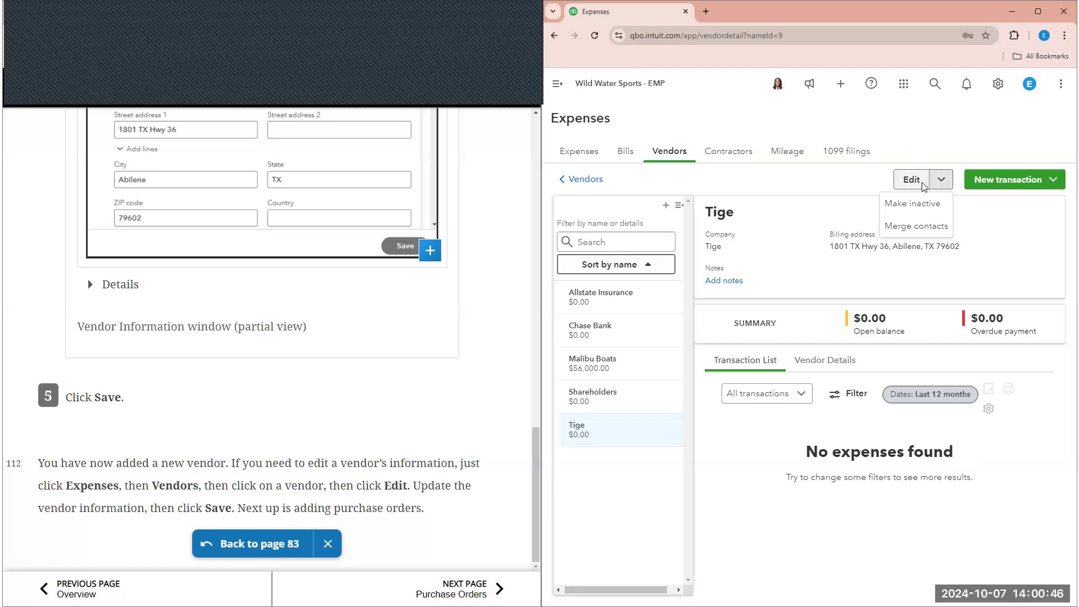
click(922, 184)
scroll(923, 188, down, 2)
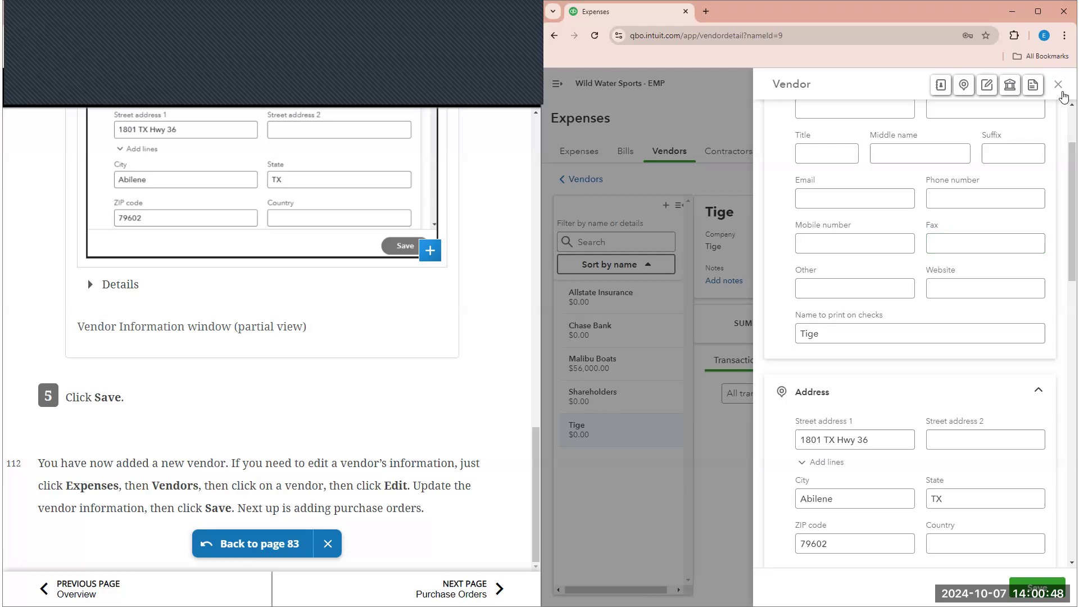
click(1058, 85)
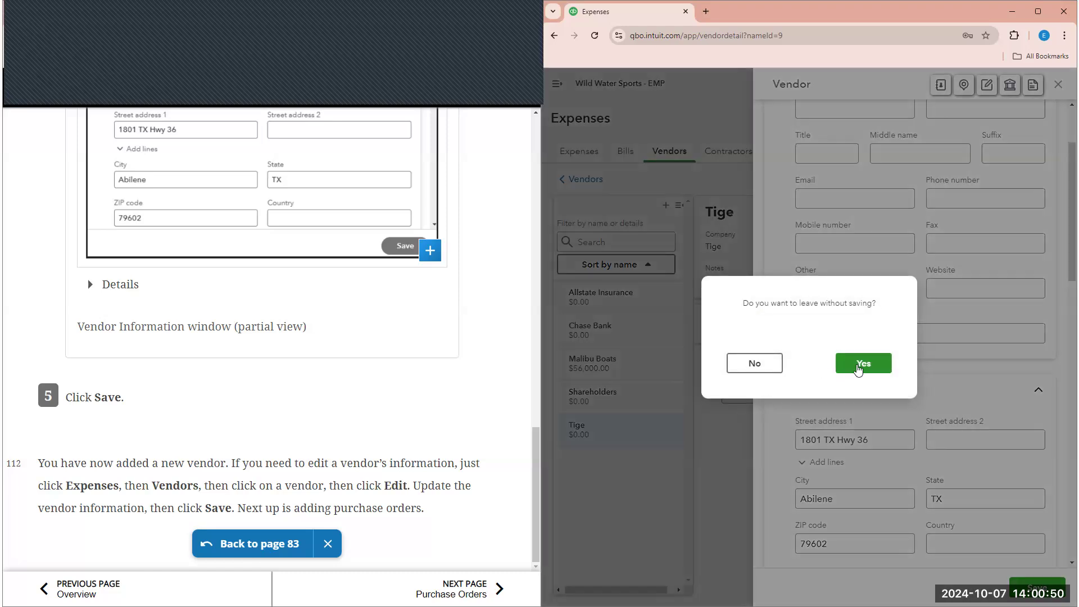
click(859, 369)
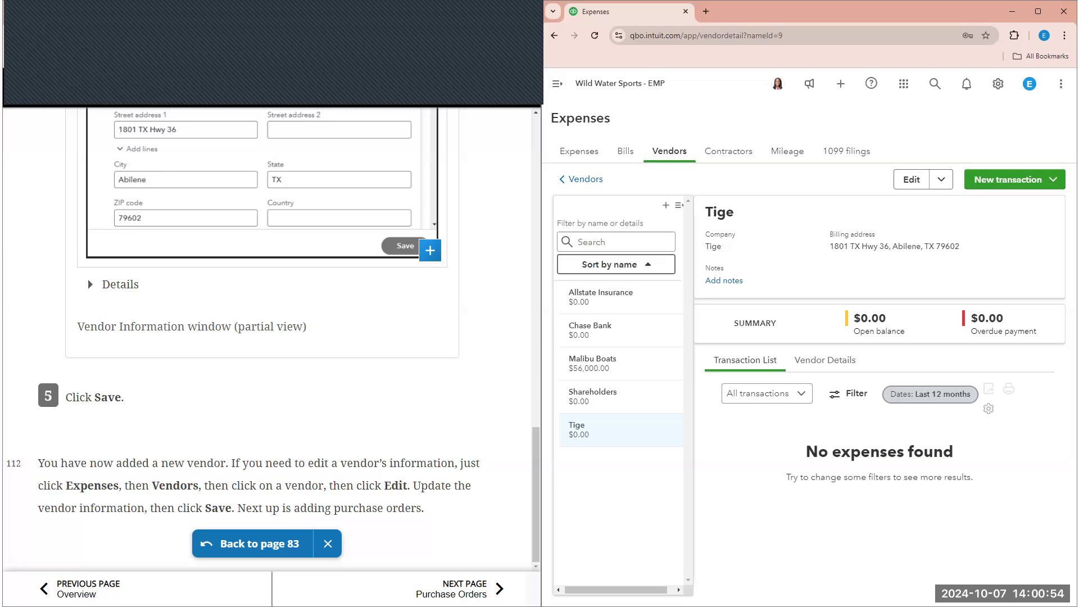
Turn the textbook to the Purchase Orders section and read how to create purchase orders.
click(462, 589)
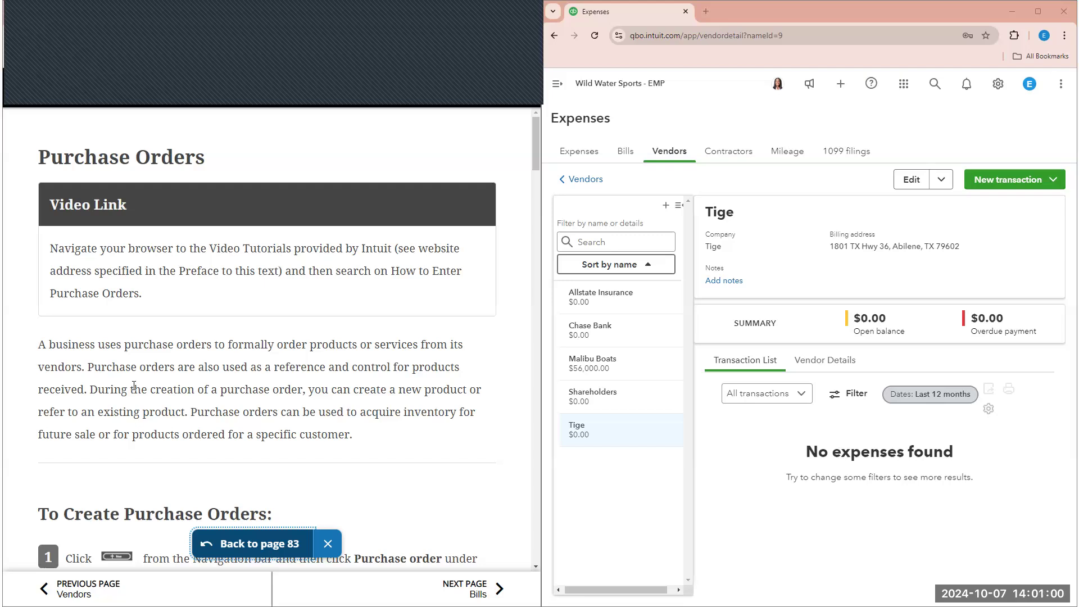
scroll(135, 390, down, 1)
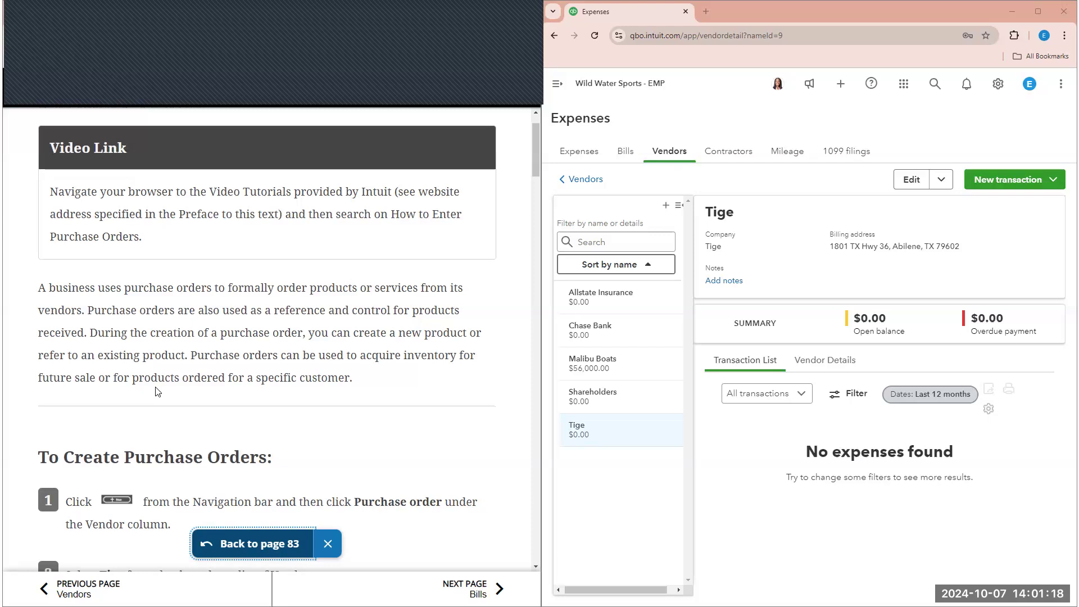
scroll(160, 387, down, 1)
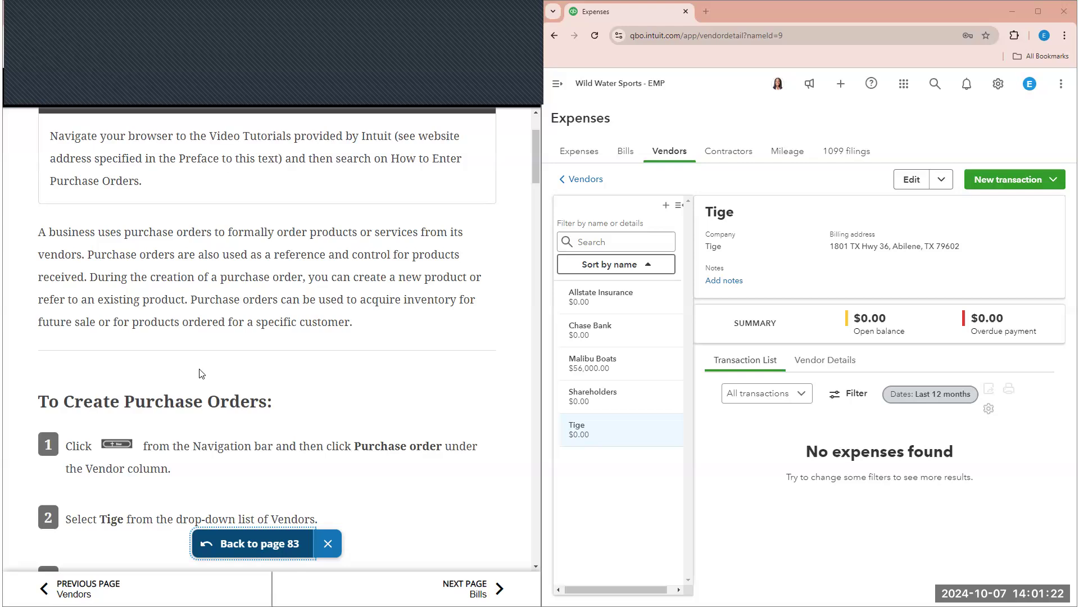
scroll(227, 393, down, 1)
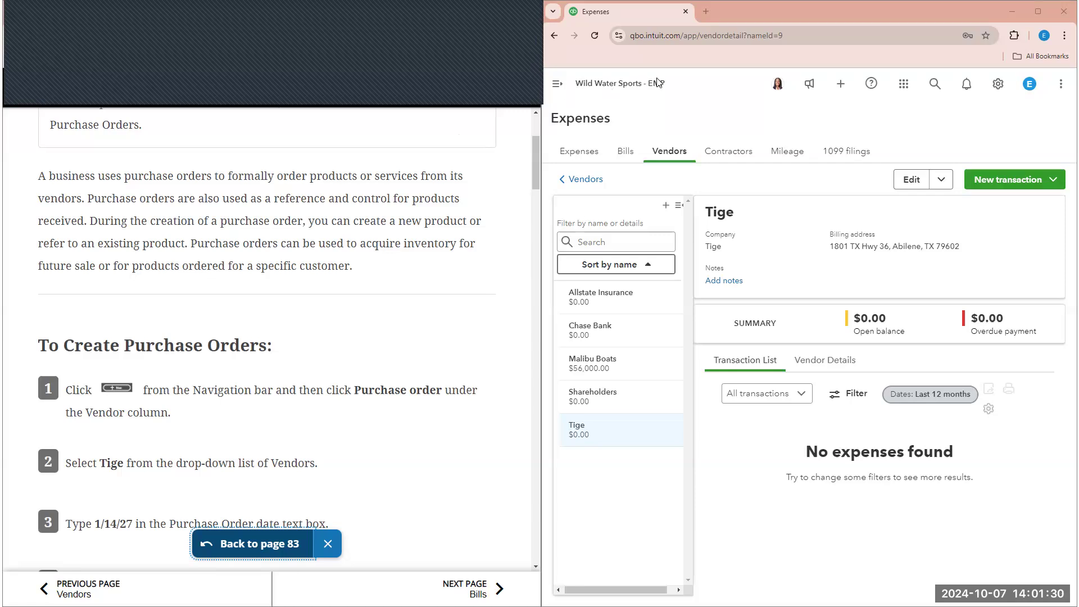
Start a new purchase order as a vendor transaction, following the textbook's first instruction.
click(558, 84)
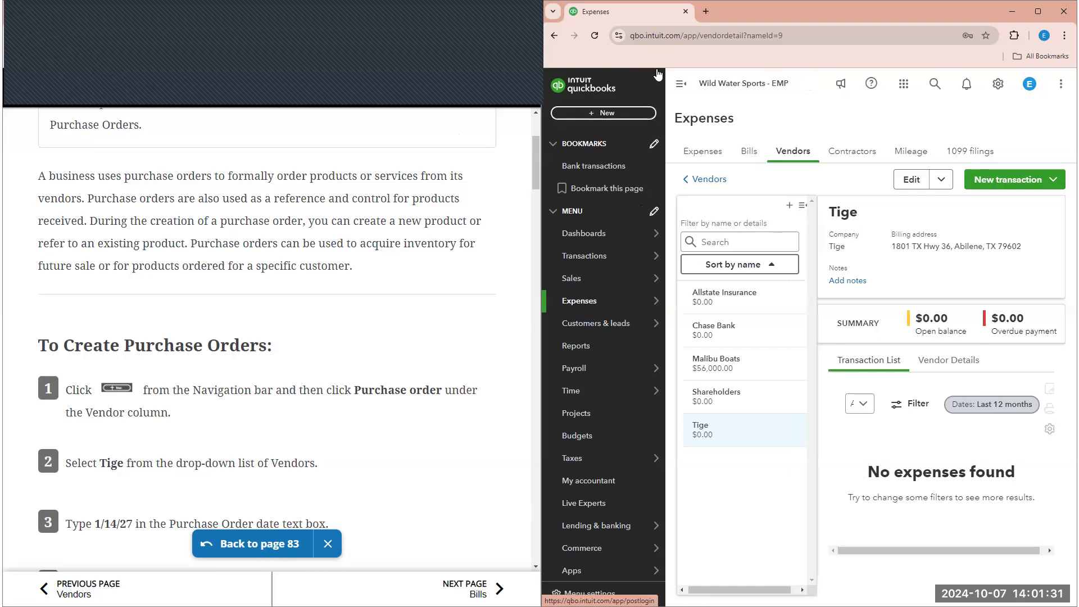
click(689, 92)
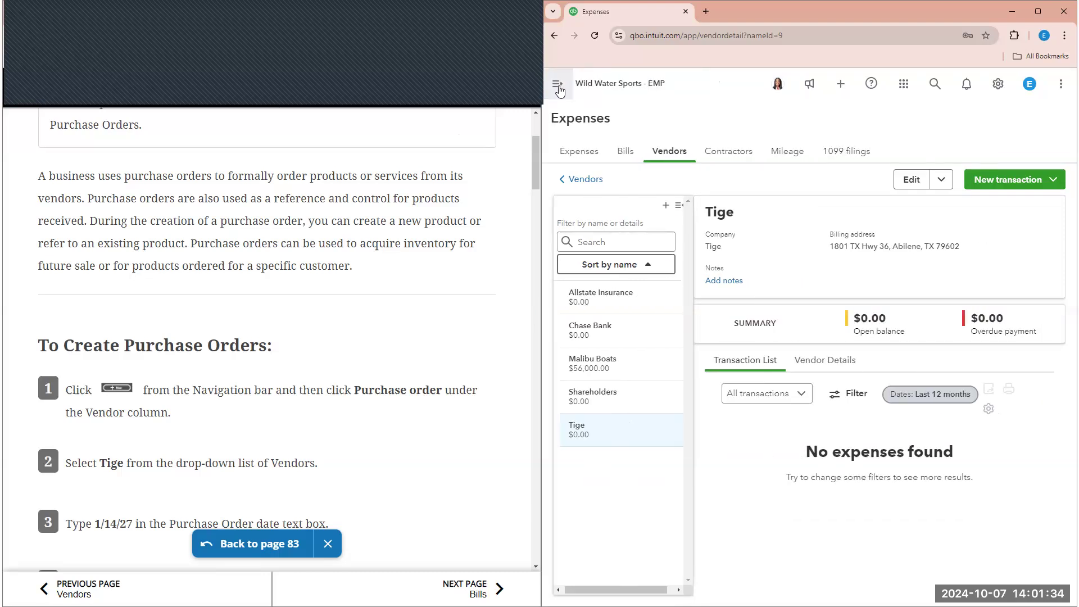
click(558, 85)
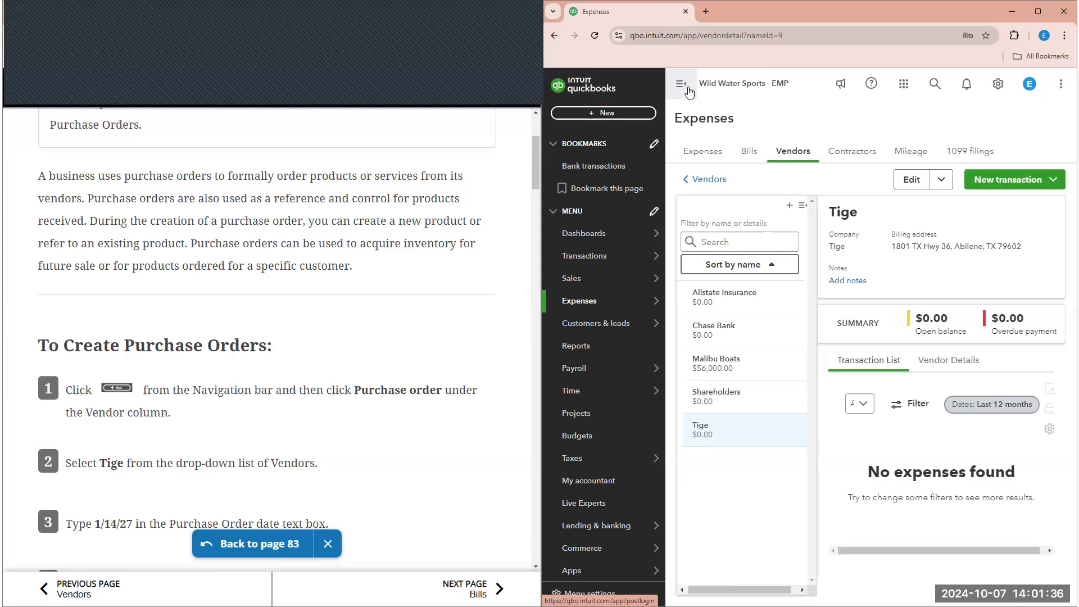
click(634, 115)
scroll(406, 223, down, 1)
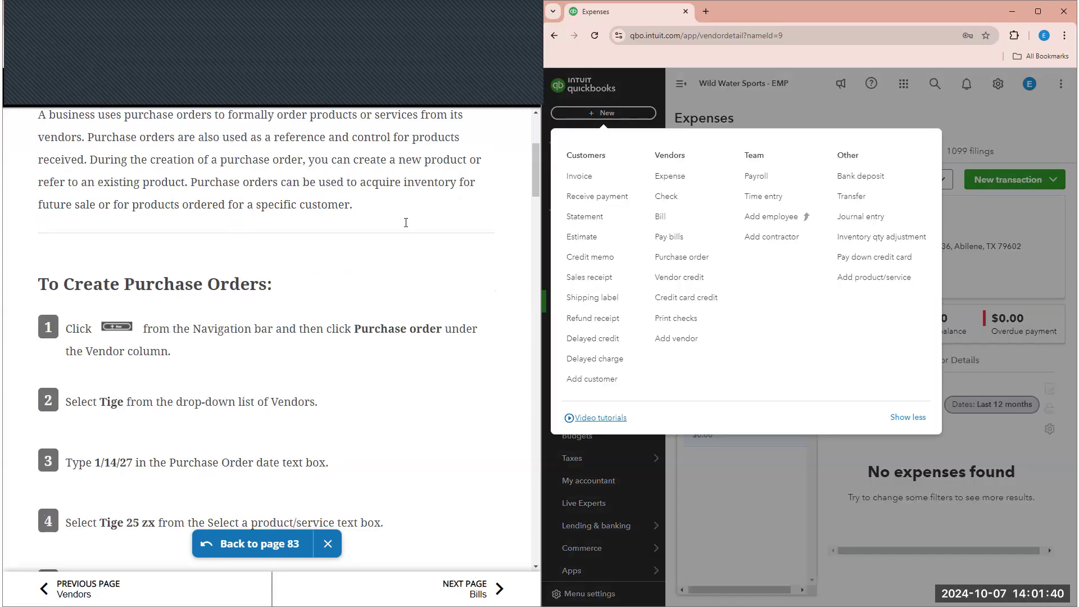
scroll(432, 220, down, 2)
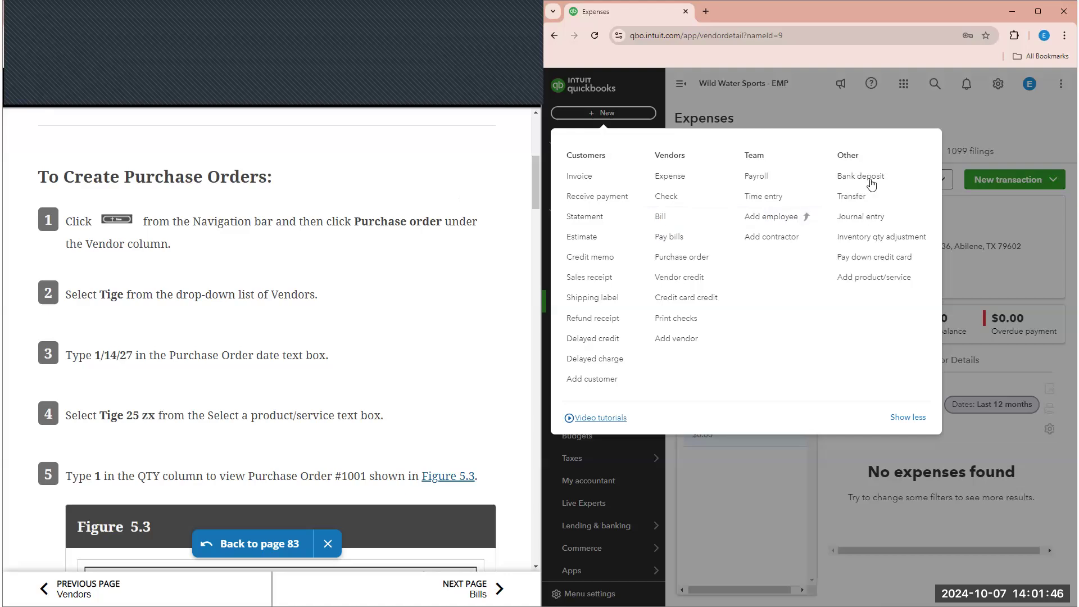
click(695, 266)
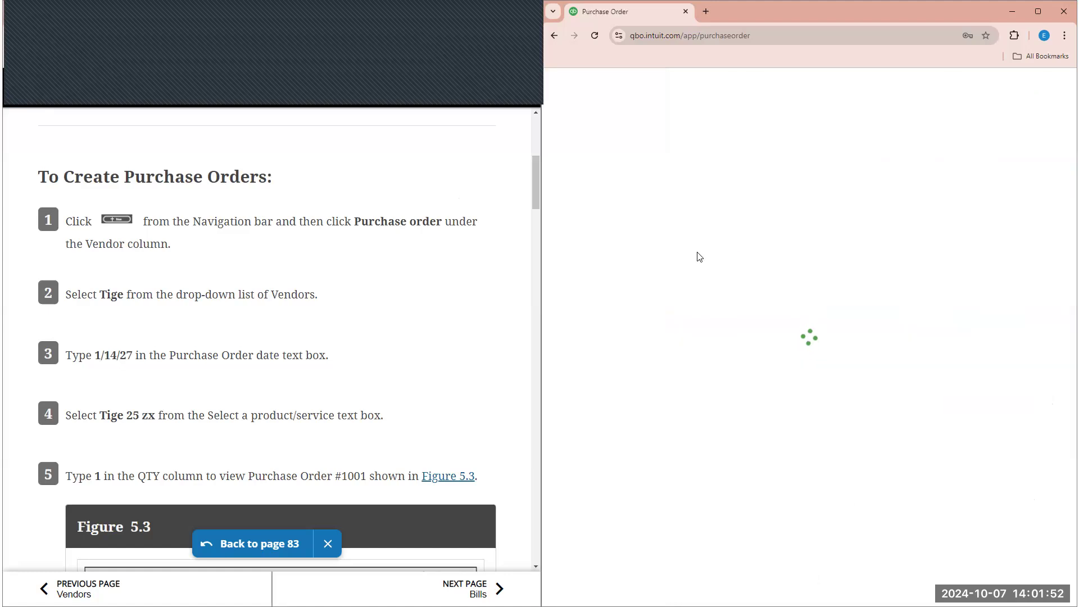
Choose Tige as the vendor on the purchase order.
click(700, 131)
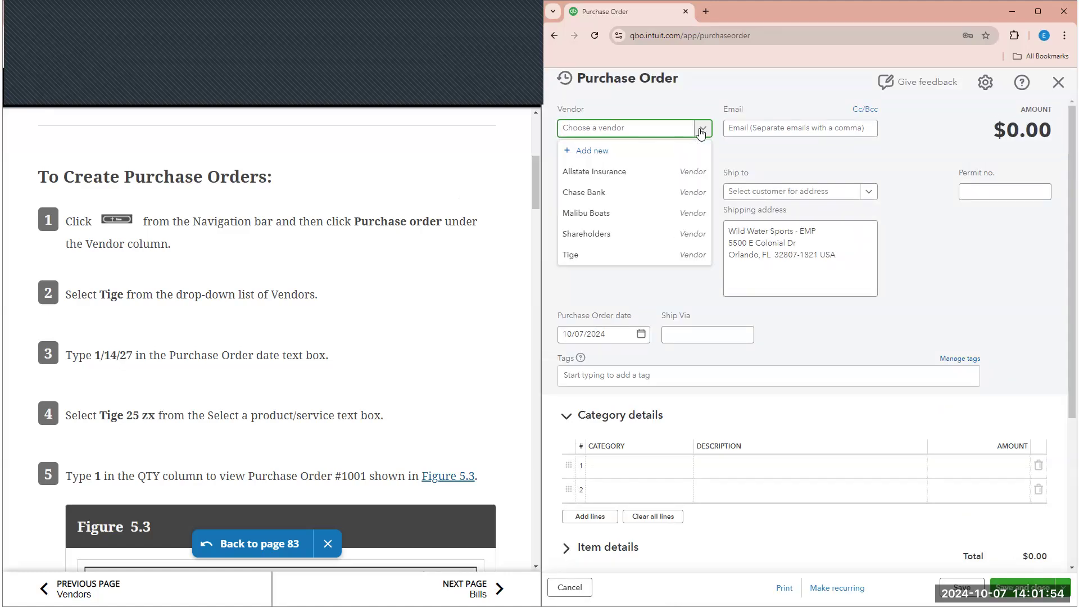
click(703, 130)
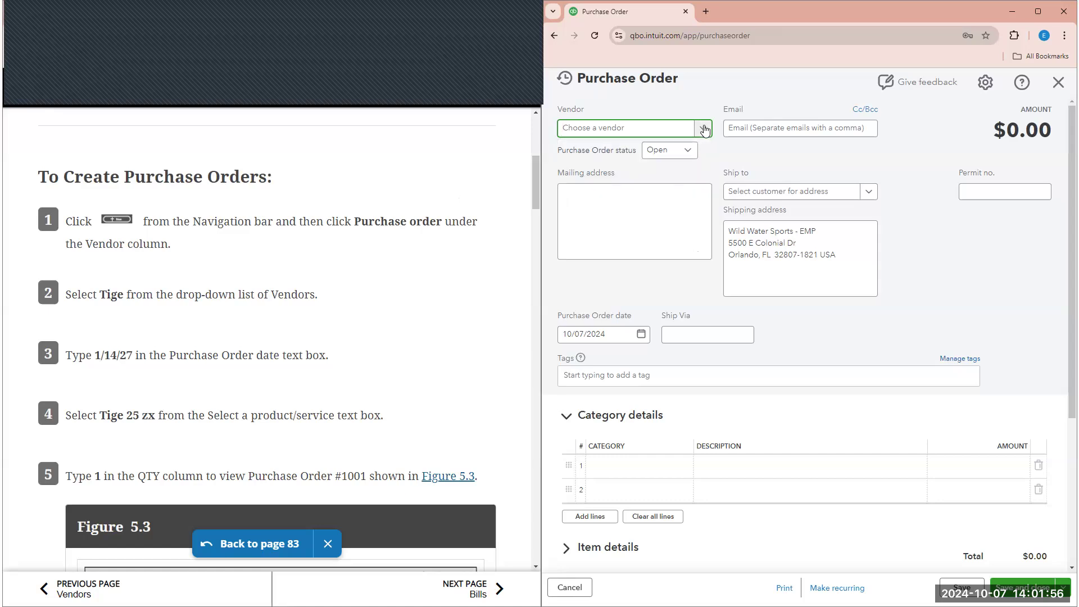
click(704, 130)
text(TIG)
click(613, 168)
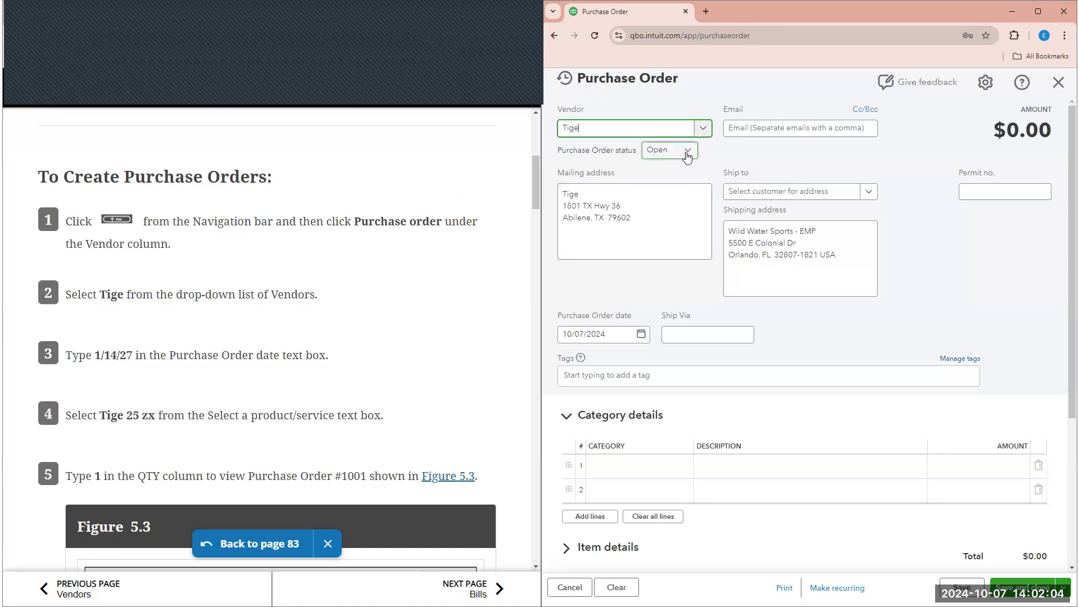
Set the purchase order date to 01/14/2027 and read the textbook's product and quantity instructions.
click(608, 336)
text(1/14/2)
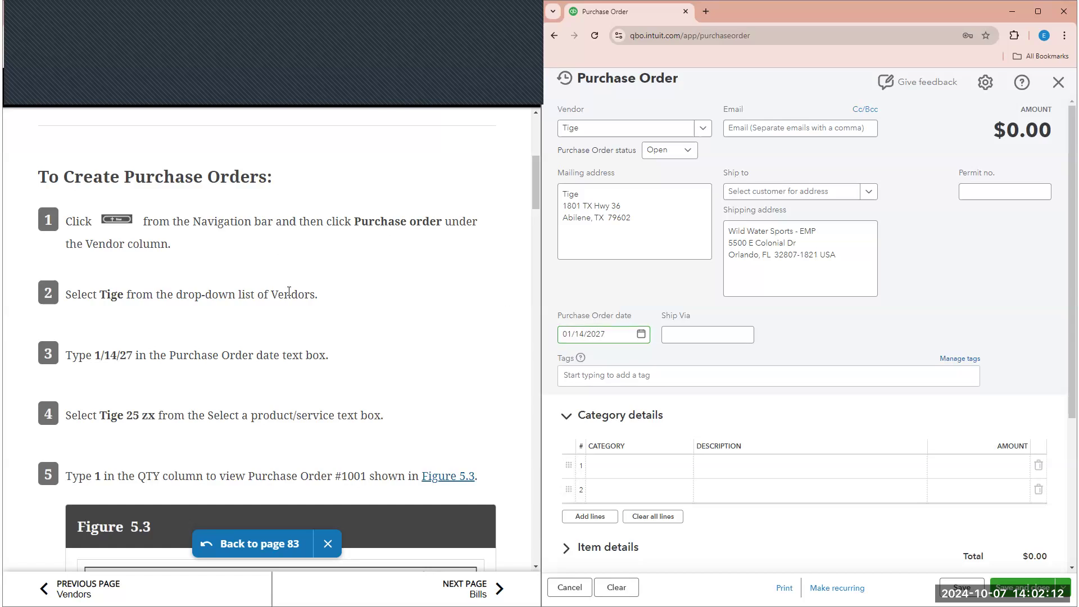
scroll(144, 335, down, 1)
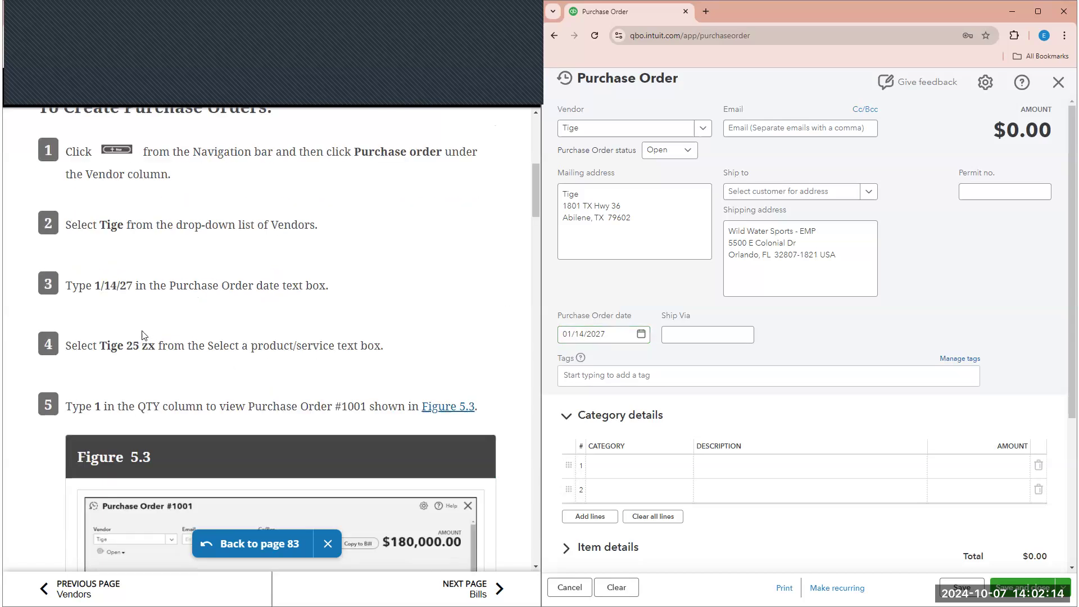
scroll(159, 316, down, 1)
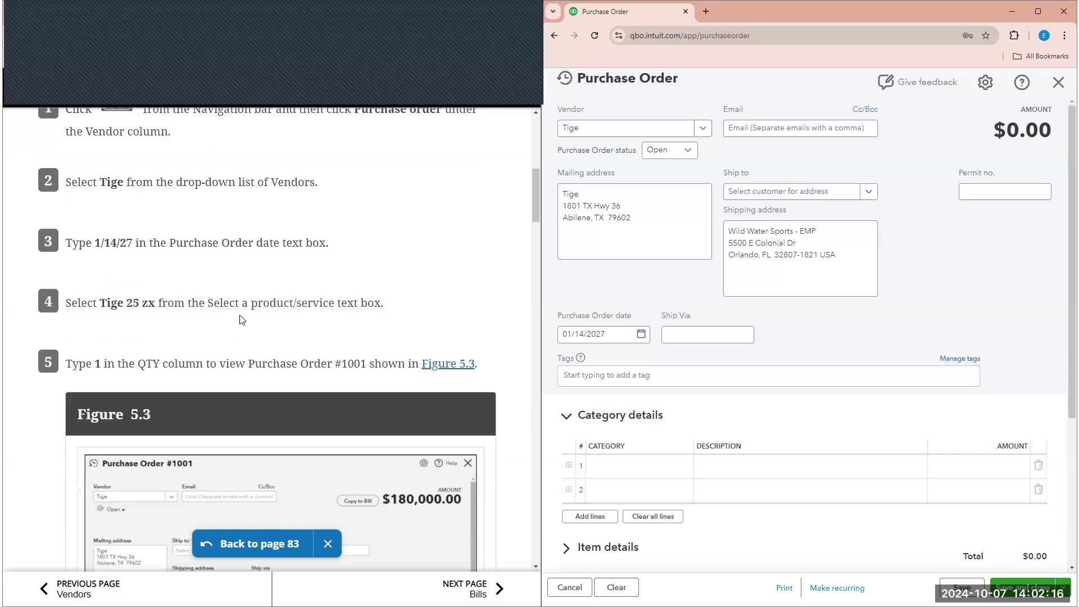
Try to find the Tige product in the category field of the first category line.
click(686, 468)
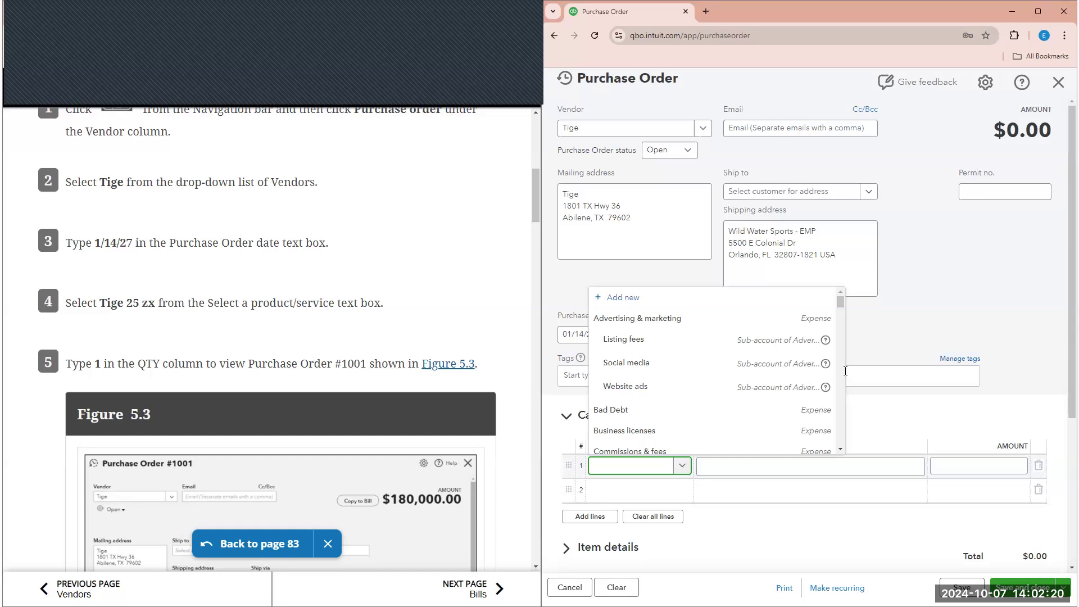
click(913, 309)
click(668, 472)
click(652, 475)
text(TI)
key(BackSpace)
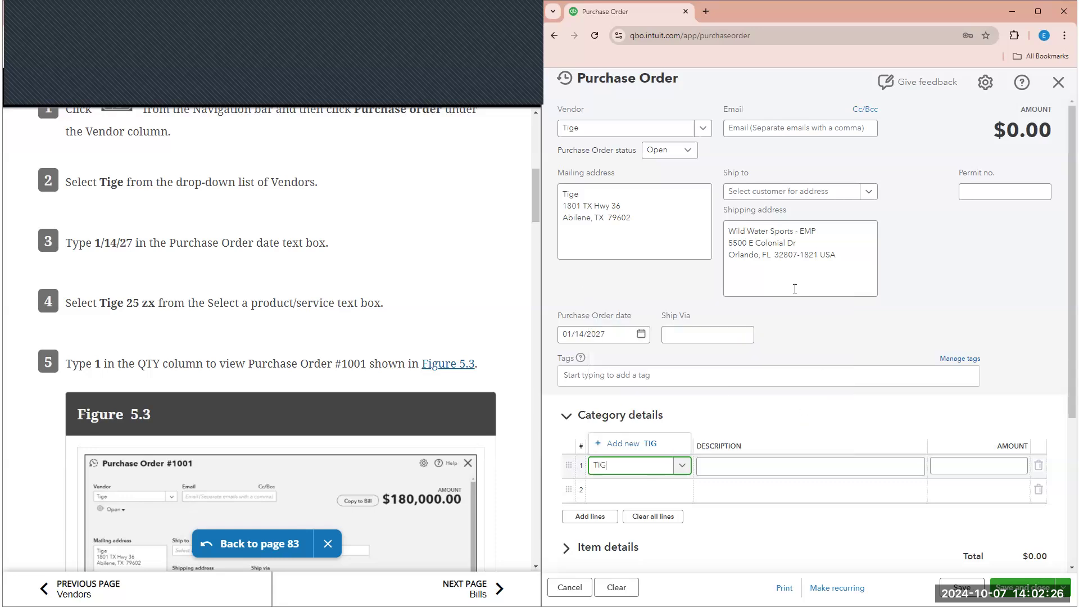
key(BackSpace)
scroll(755, 299, down, 3)
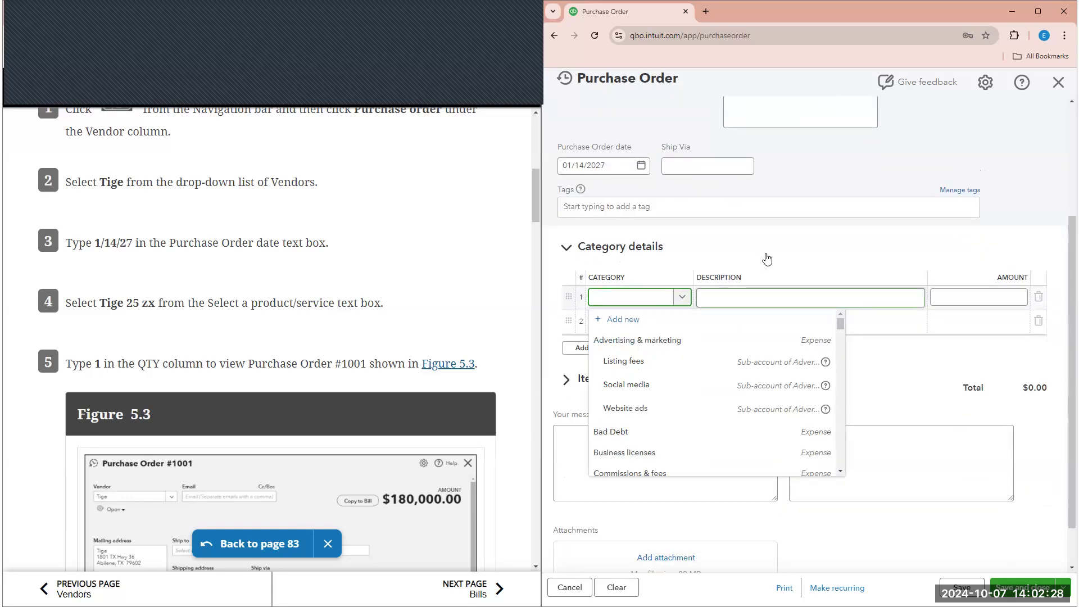
click(623, 247)
click(611, 331)
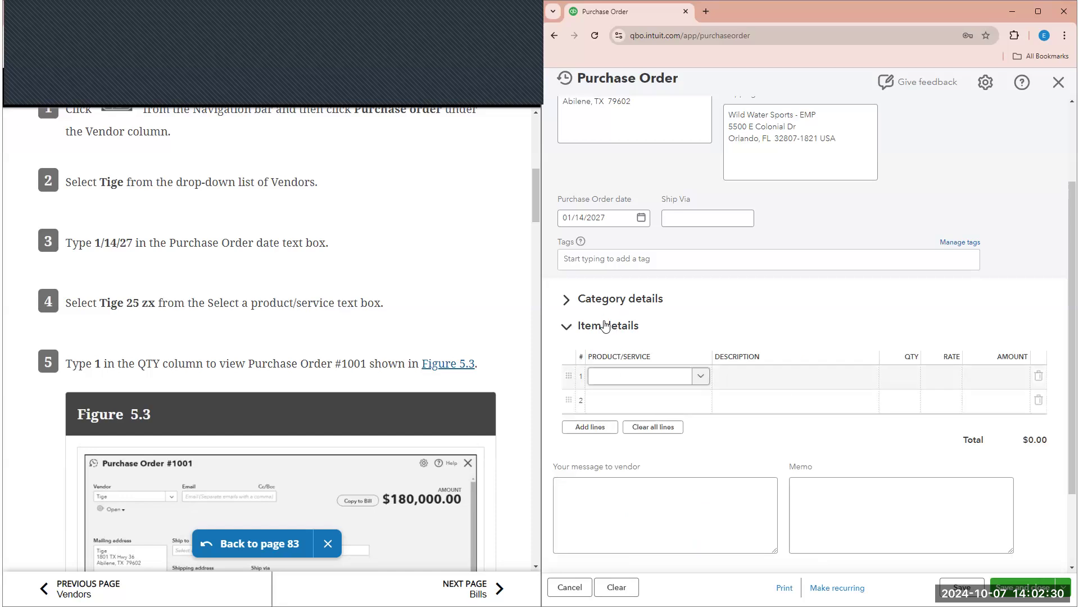
click(587, 325)
scroll(651, 285, up, 2)
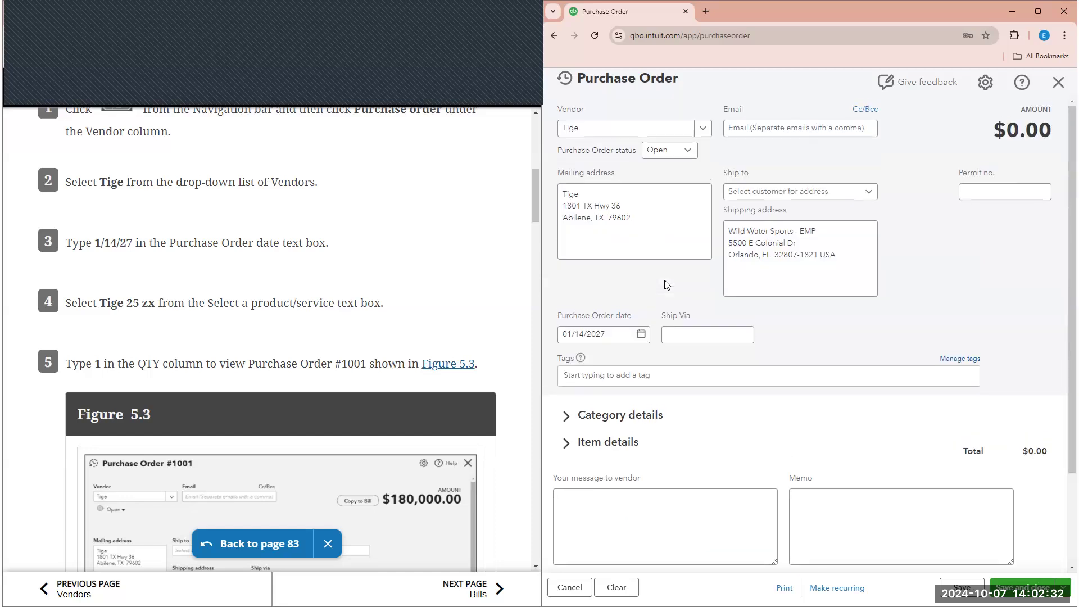
click(672, 129)
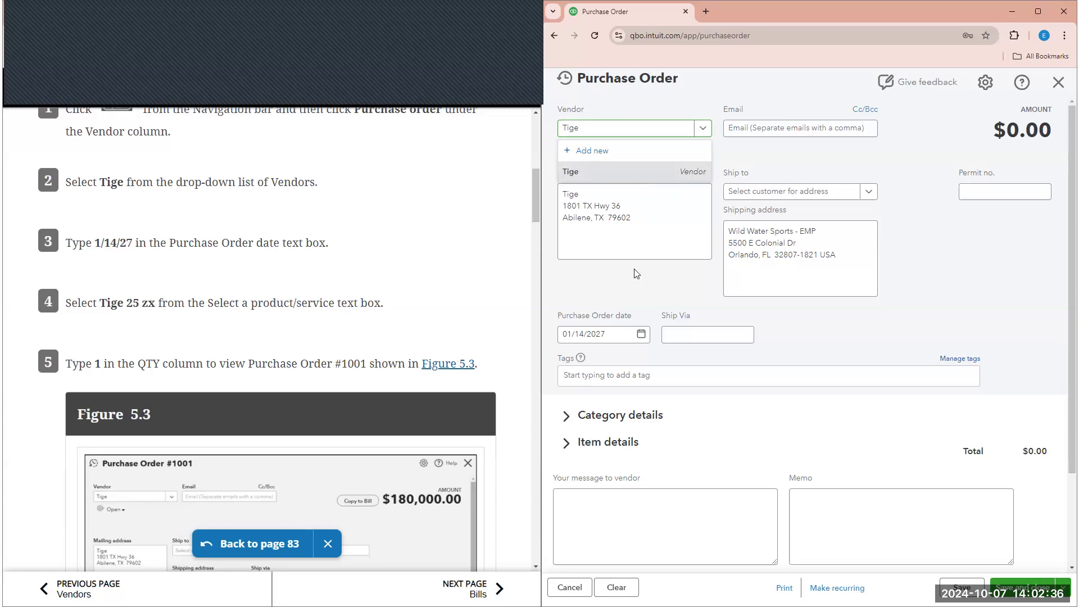
click(653, 172)
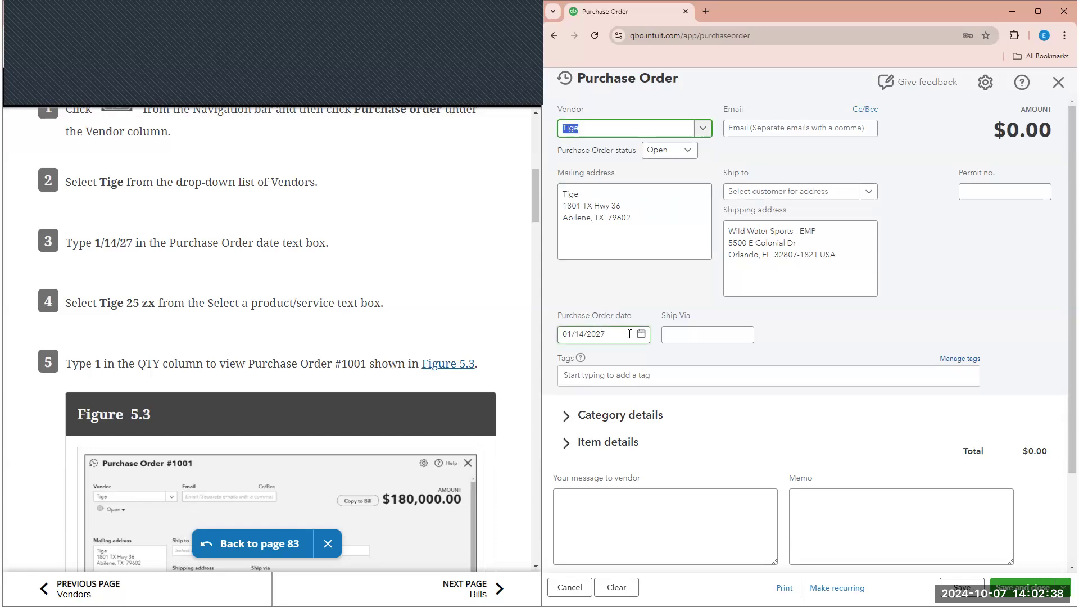
scroll(629, 334, down, 1)
click(590, 357)
scroll(591, 309, down, 1)
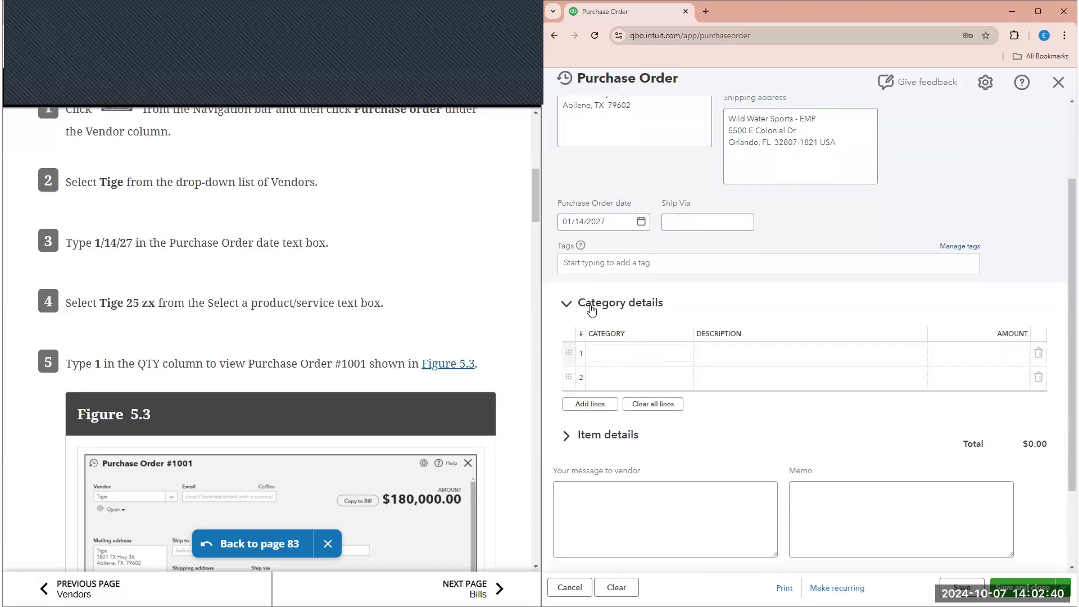
click(691, 354)
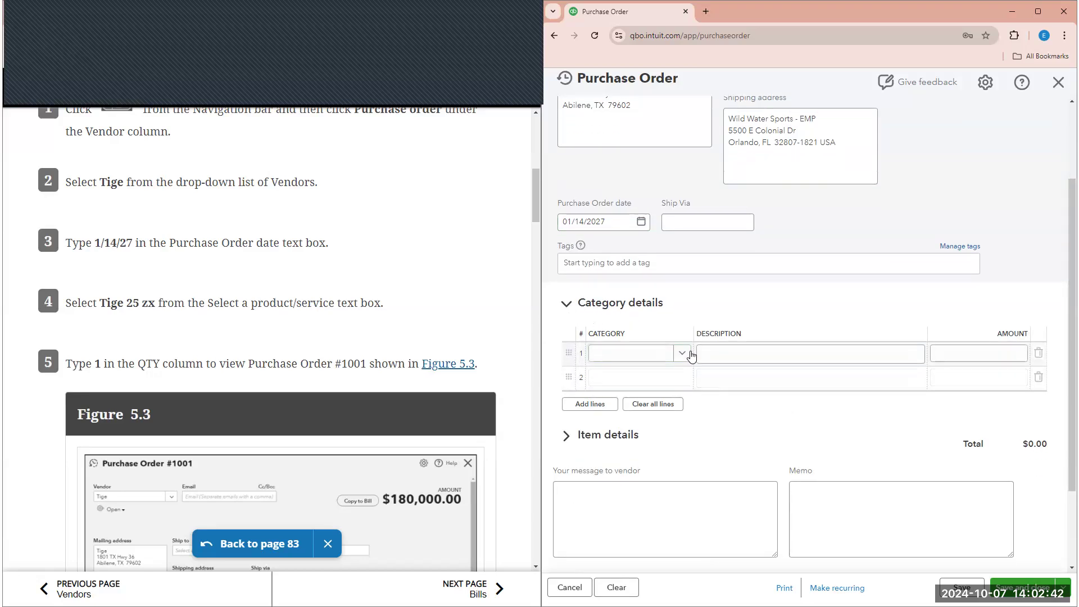
click(690, 354)
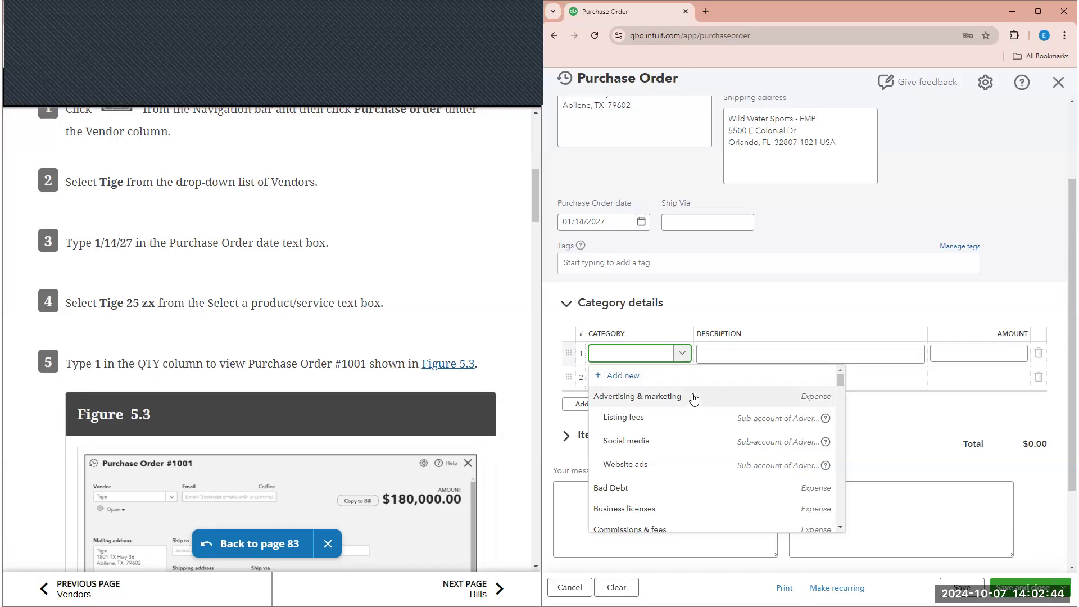
click(682, 354)
Expand the item details and choose Tige 25 zx as the product on the first line.
click(584, 306)
click(566, 333)
scroll(538, 327, down, 4)
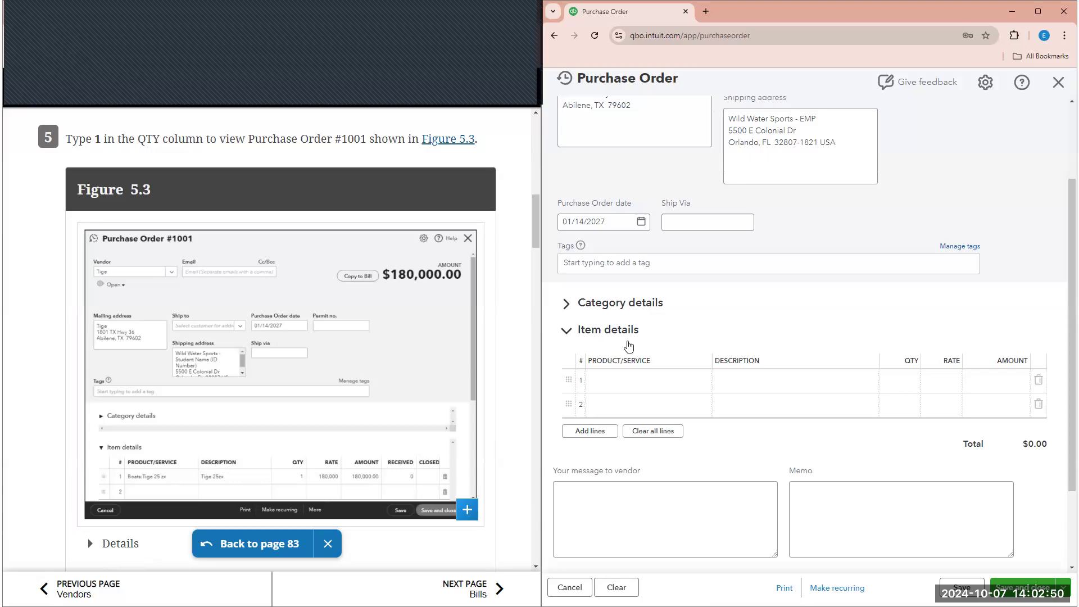
click(662, 381)
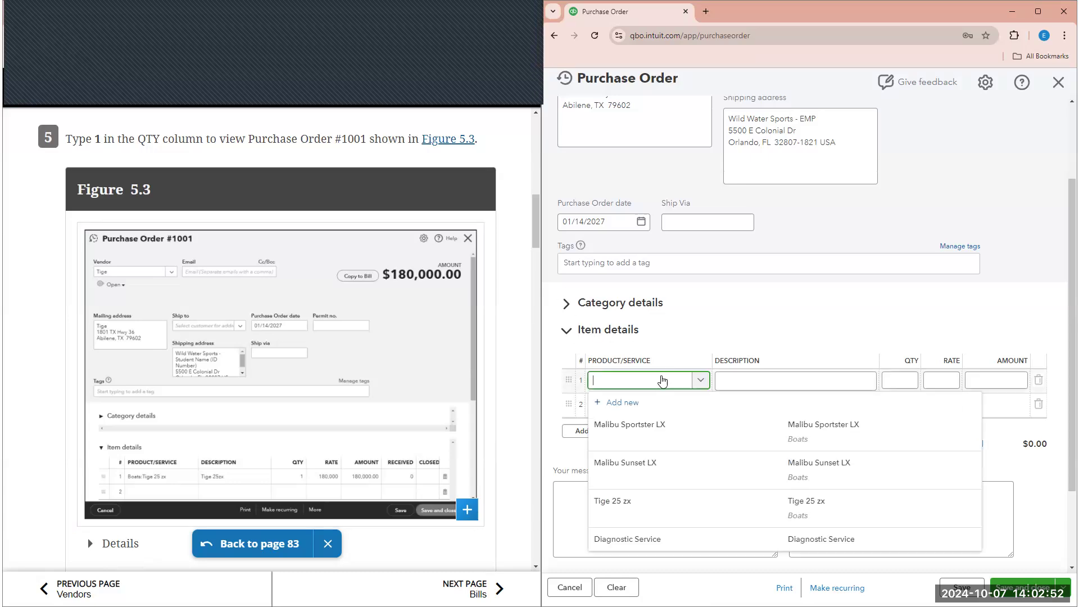
text(TIG)
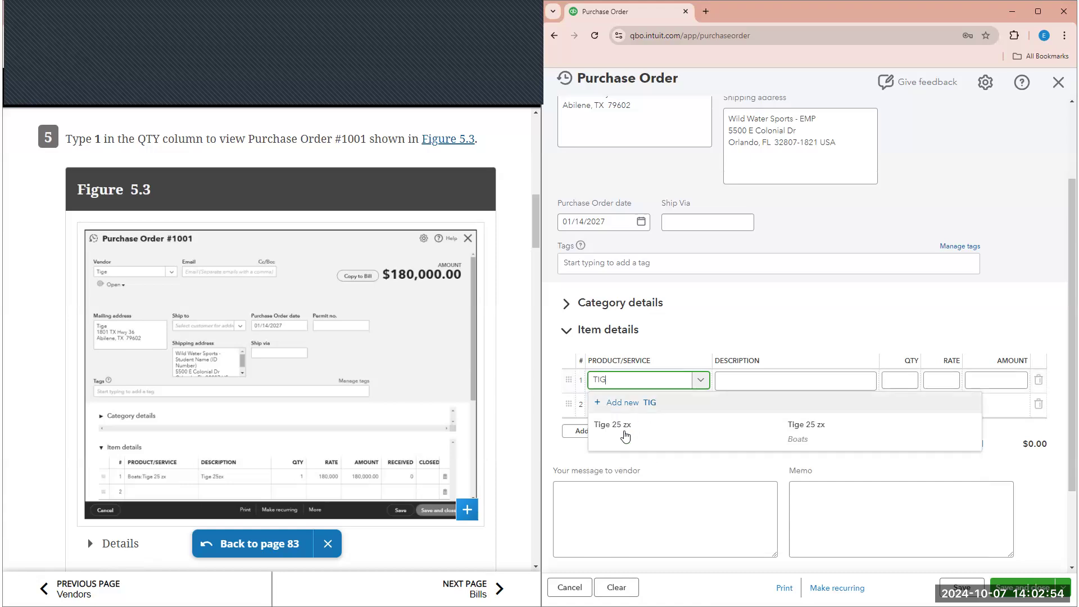
click(621, 430)
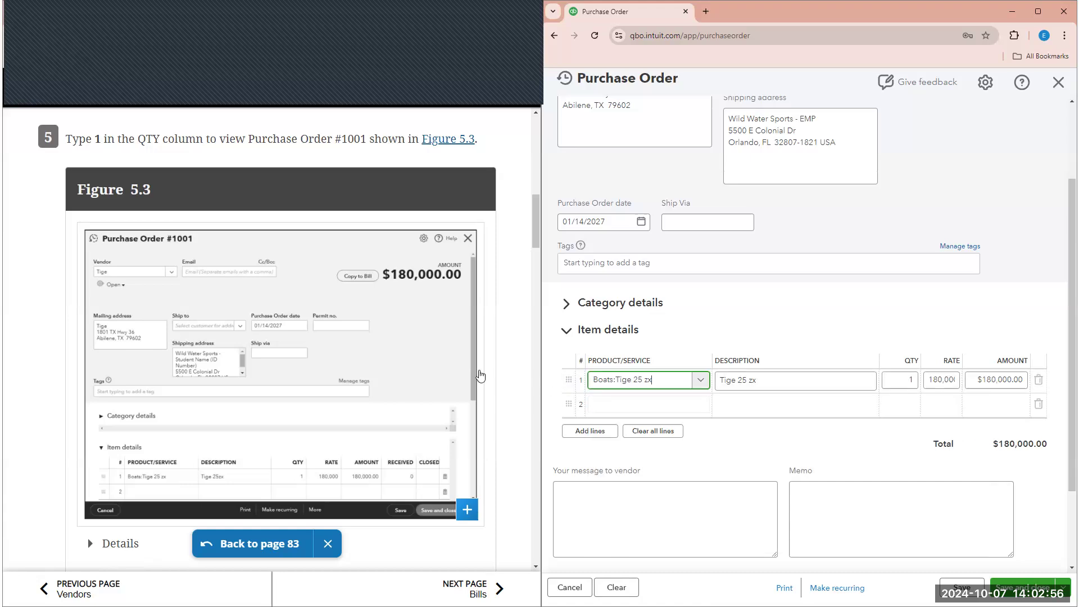
Check the purchase order's date, product, quantity and amount against the textbook's Figure 5.3.
scroll(261, 246, up, 1)
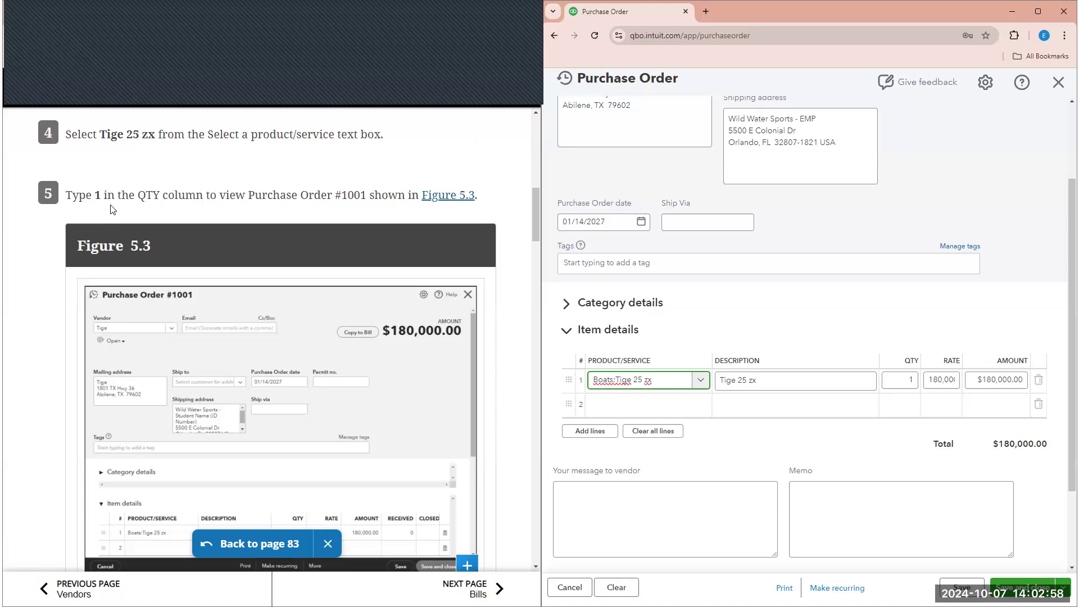
click(890, 380)
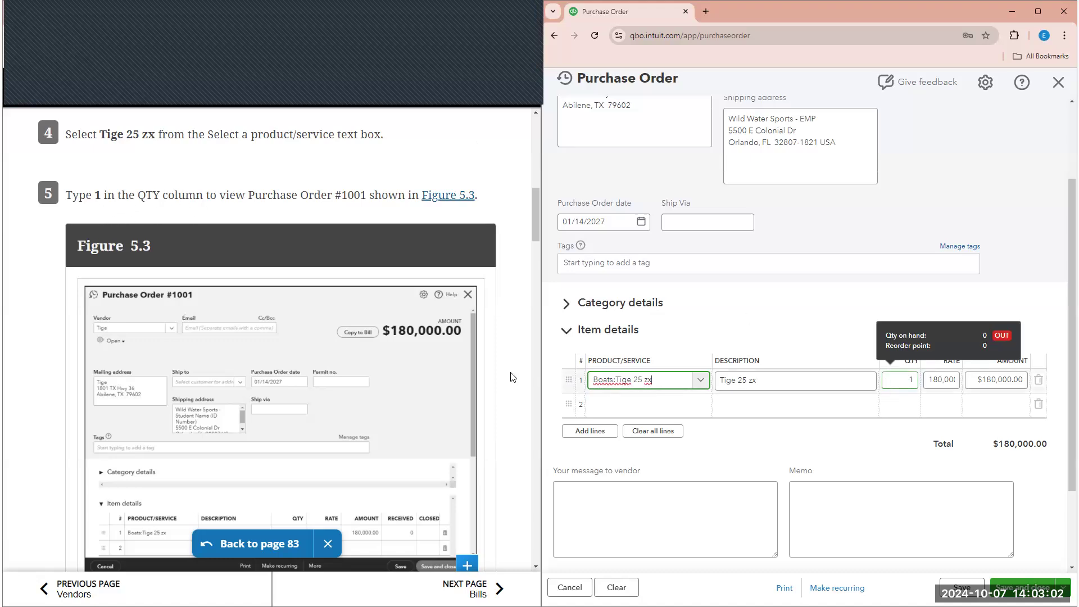
scroll(717, 130, up, 2)
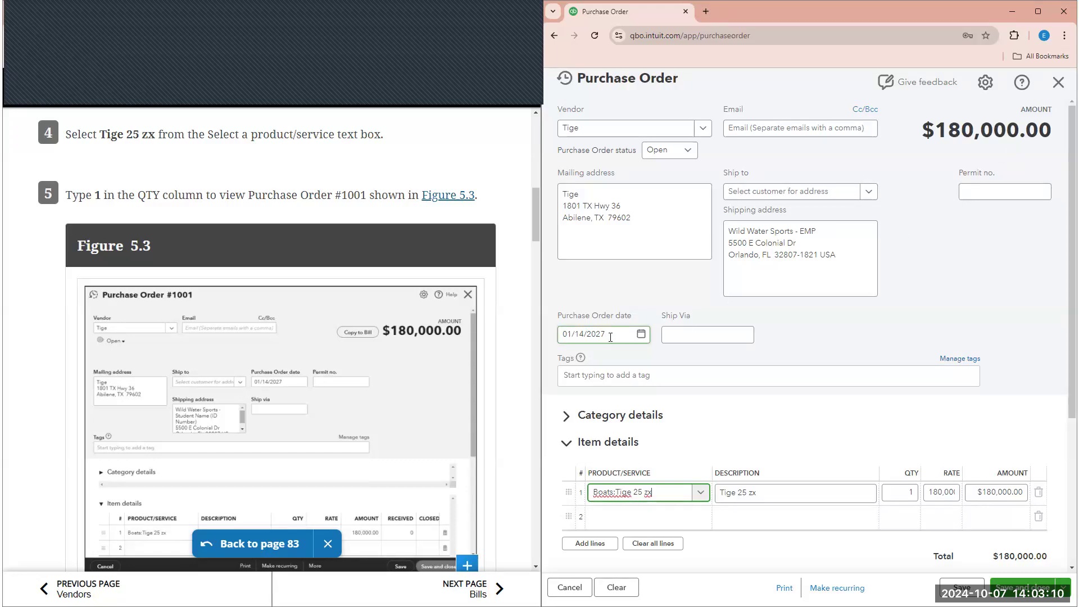
scroll(670, 366, down, 2)
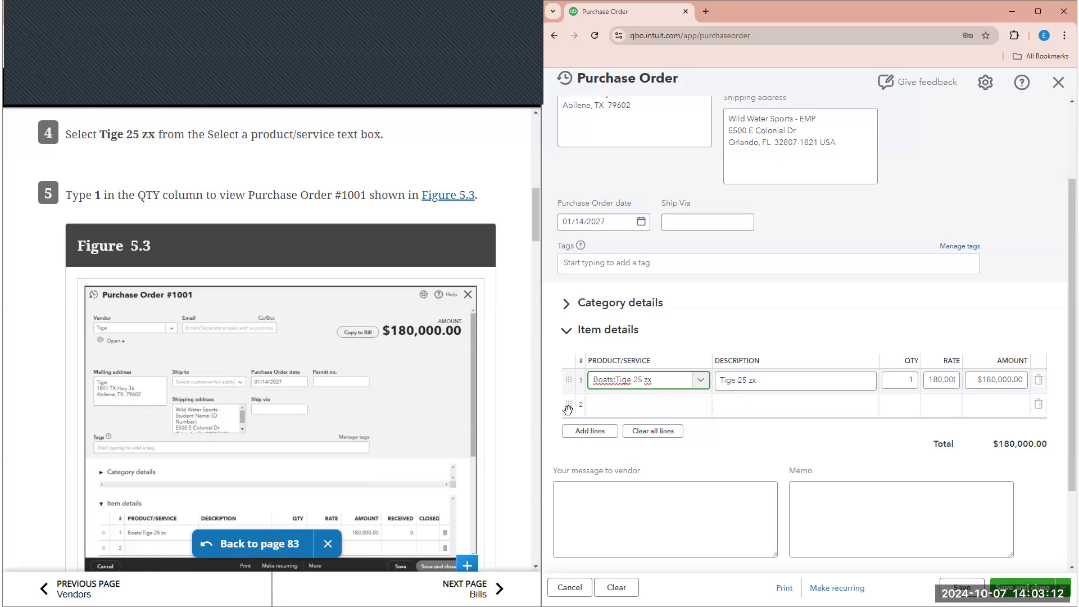
scroll(311, 481, down, 2)
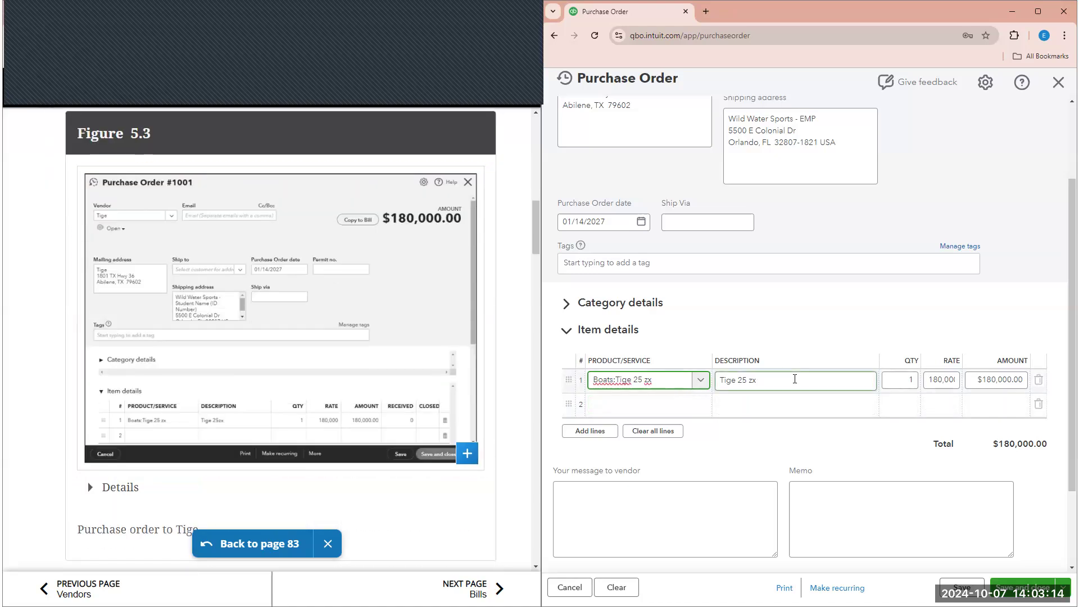
click(887, 388)
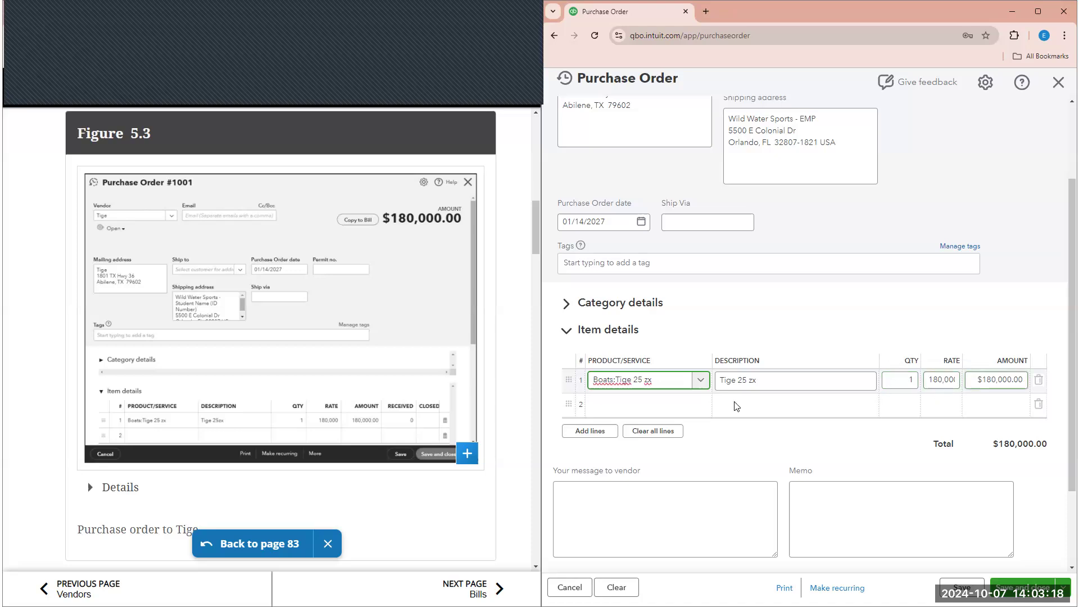
Save the Tige purchase order and start a new one, as the textbook instructs.
scroll(736, 405, down, 1)
click(300, 430)
scroll(301, 430, down, 4)
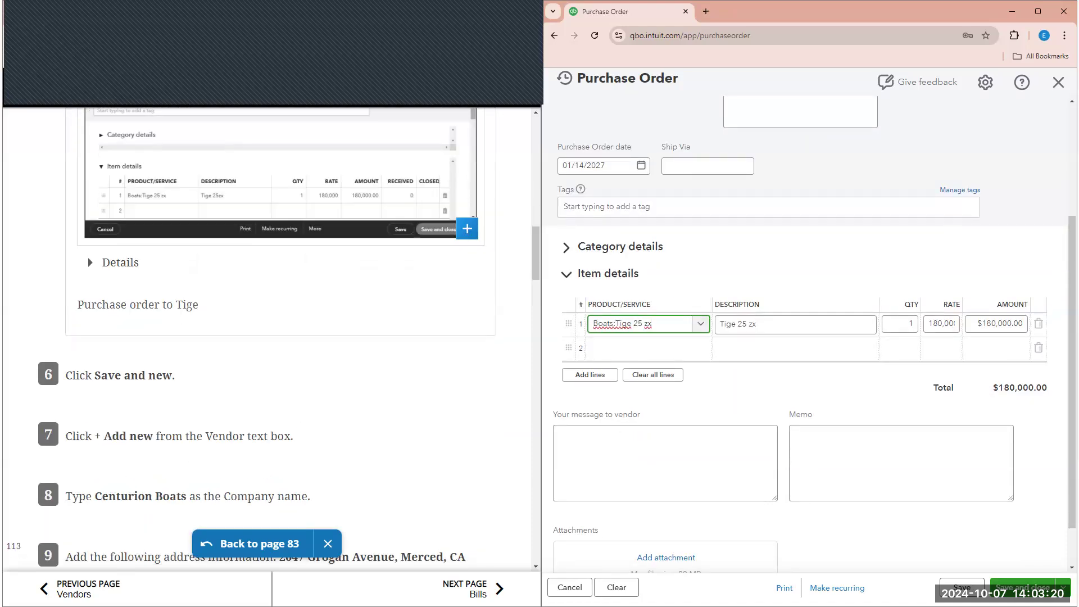
click(1061, 587)
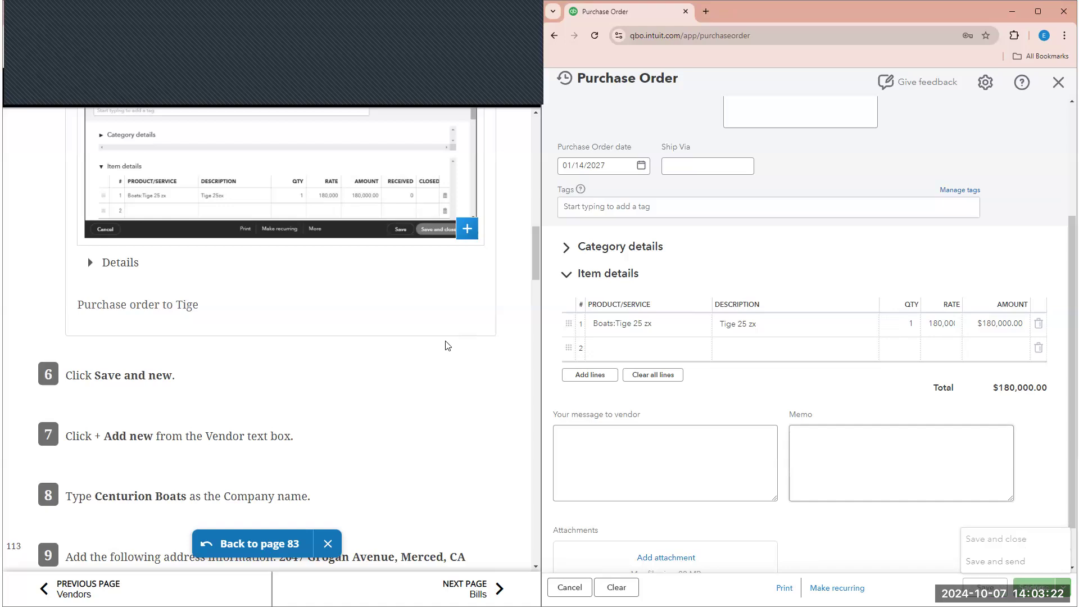
Start adding a new vendor from the blank purchase order, following the textbook's next instruction.
scroll(456, 335, up, 3)
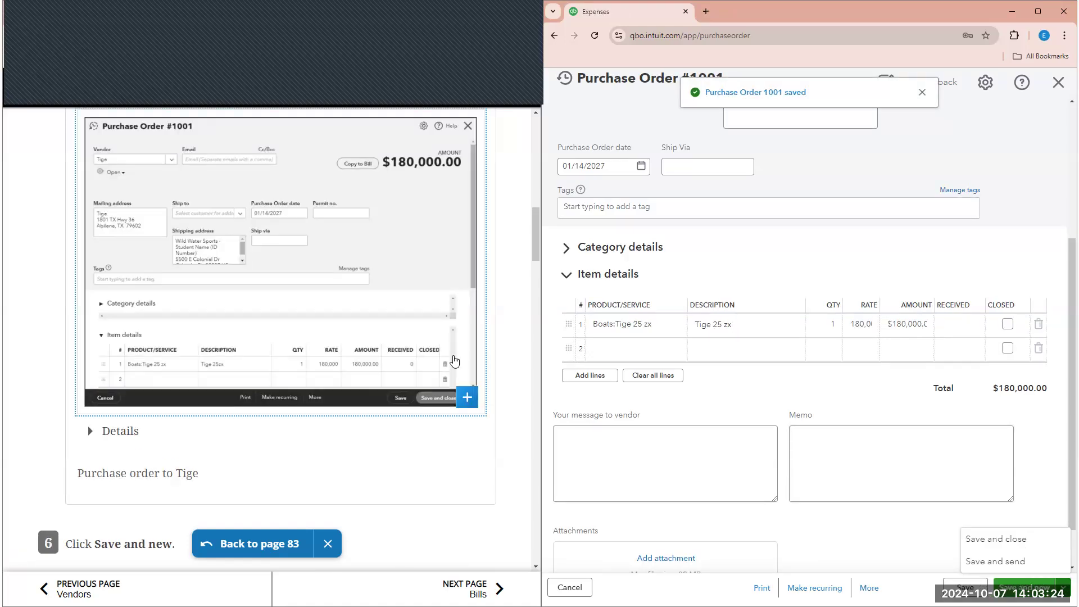
scroll(451, 360, down, 2)
scroll(340, 406, down, 3)
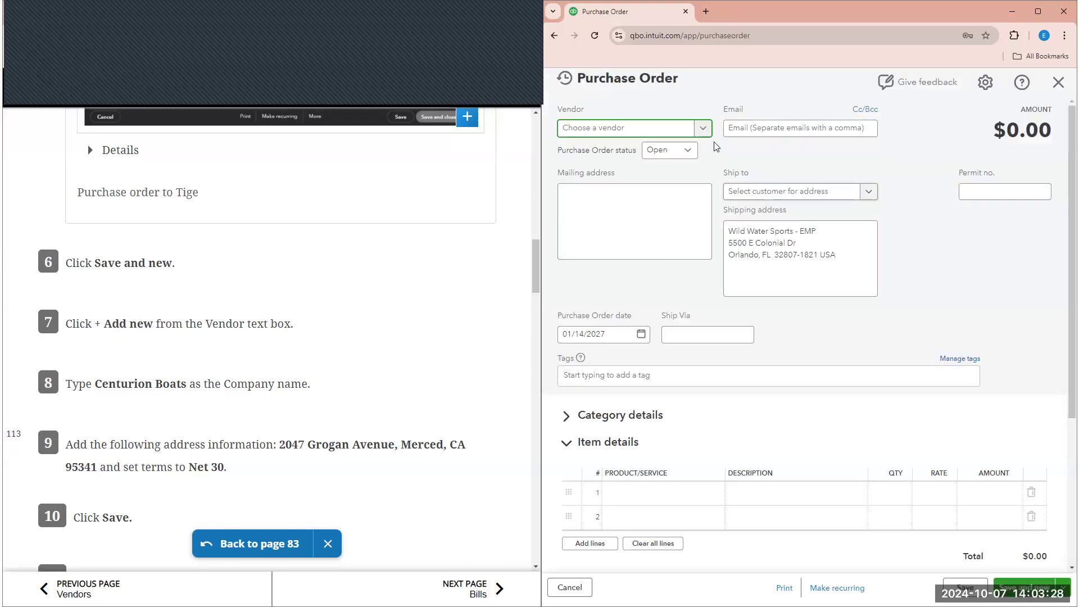
click(707, 131)
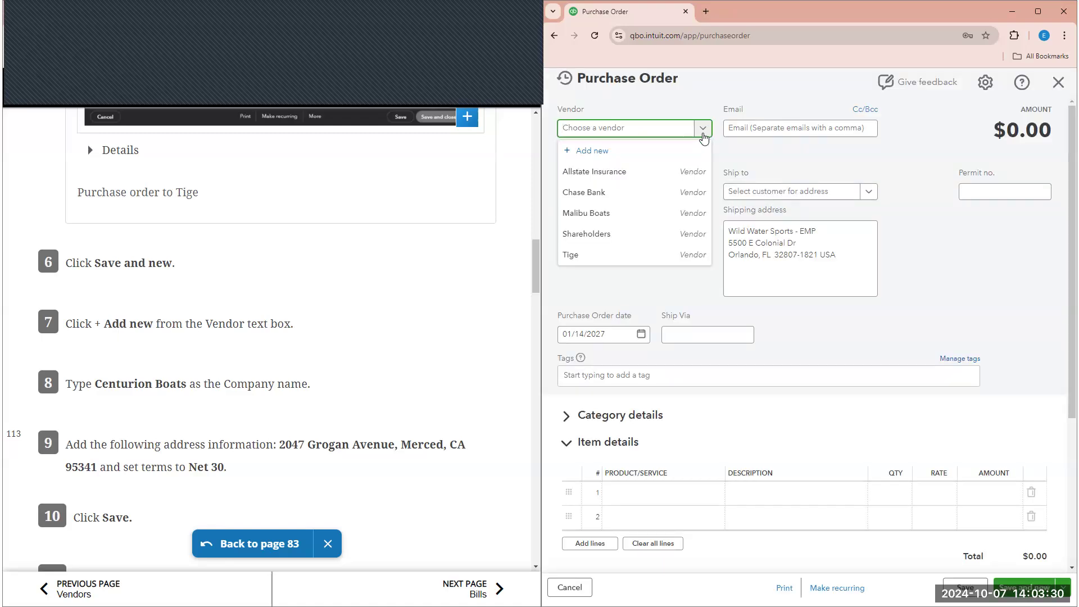
click(677, 154)
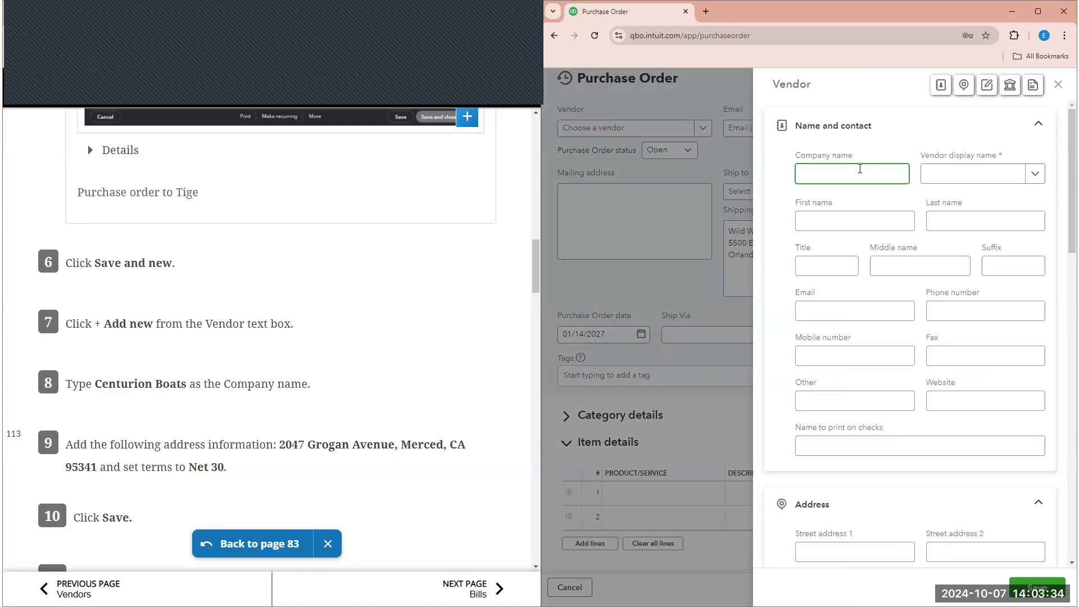
Enter Centurion Boats as the new vendor's company name.
text(cENT)
key(BackSpace)
key(BackSpace)
key(BackSpace)
key(BackSpace)
text(Cd)
text(entuirion)
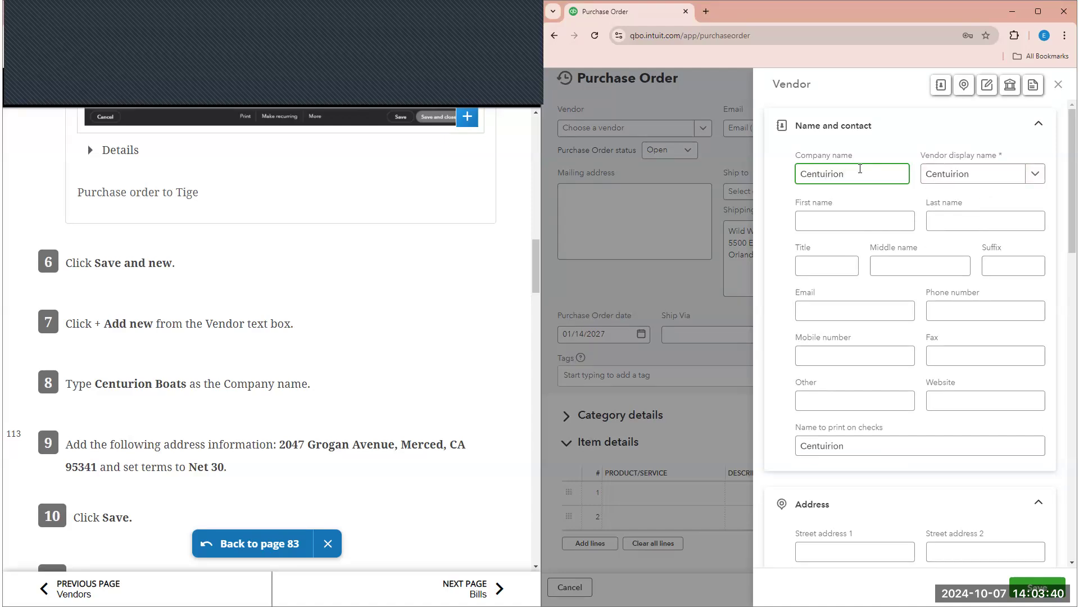
key(BackSpace)
key(BackSpace)
key(BackSpace)
key(BackSpace)
text(rion Boa)
text(rs)
key(BackSpace)
key(BackSpace)
text(ts)
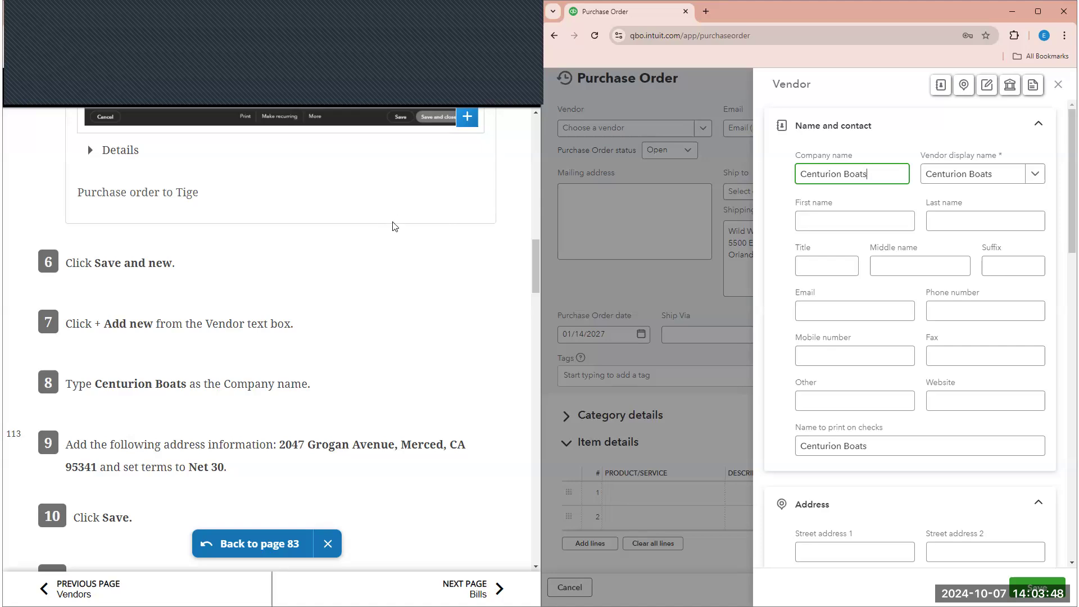
Fill in the new vendor's street address, city, state and ZIP code from the textbook.
scroll(382, 315, down, 2)
scroll(807, 453, down, 2)
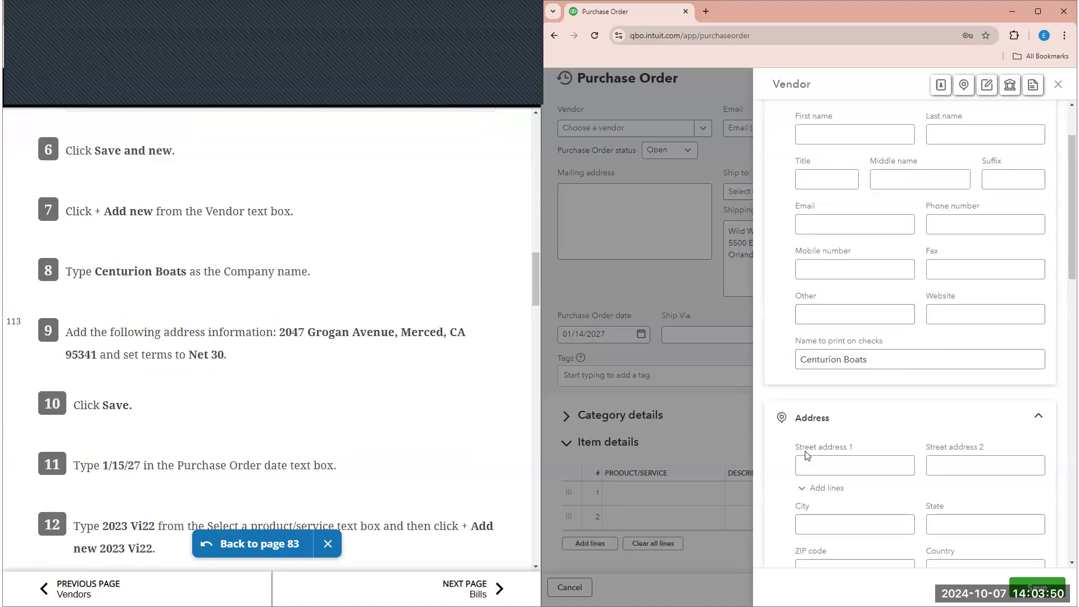
click(798, 441)
text(2047 G)
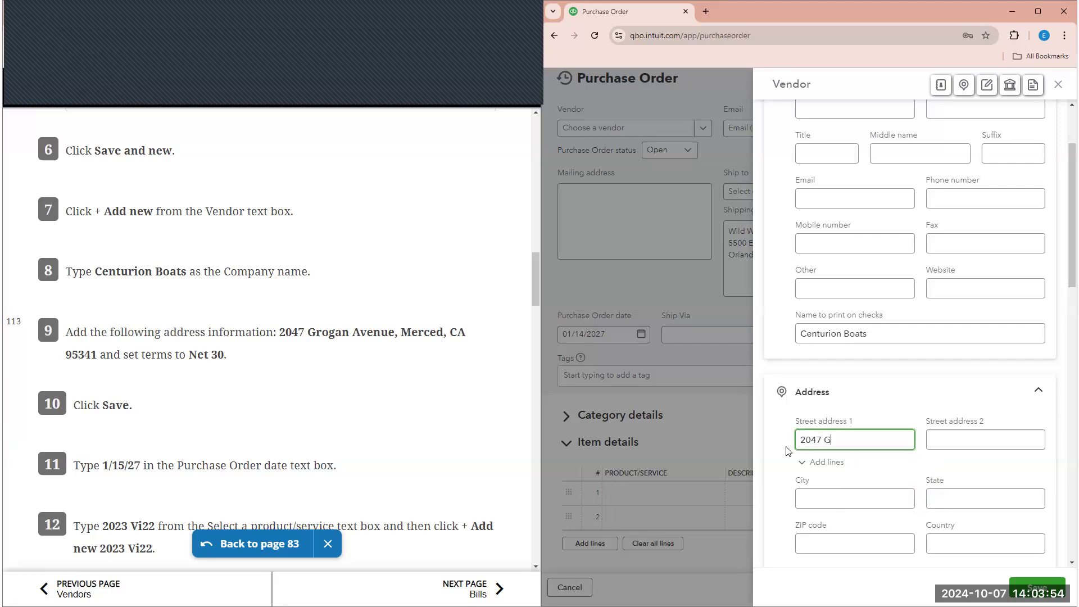
text(rogan Avenue)
key(Tab)
key(Tab)
key(Tab)
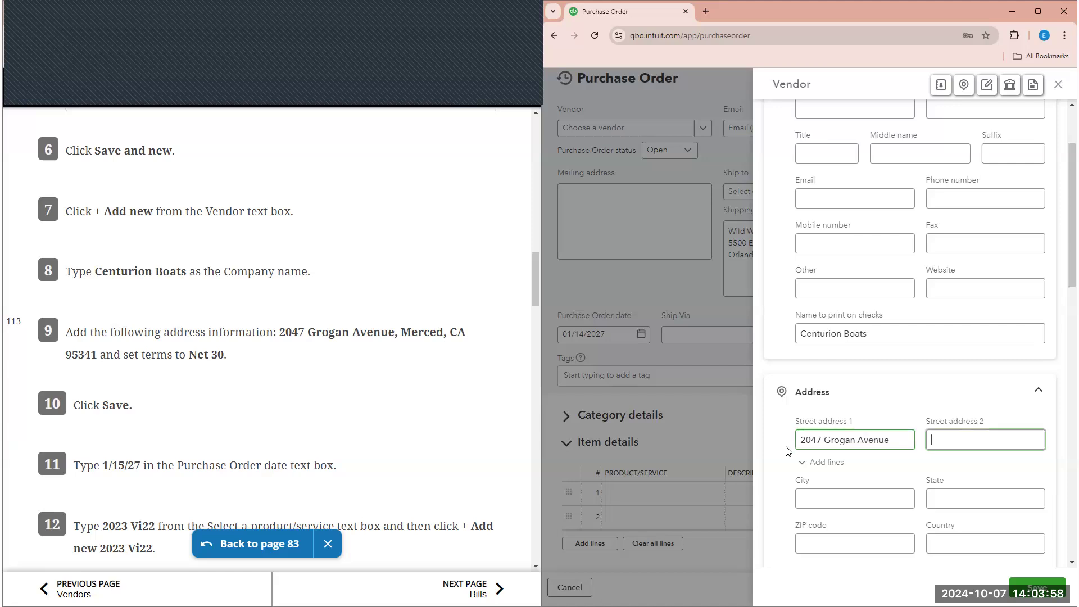
text(Me)
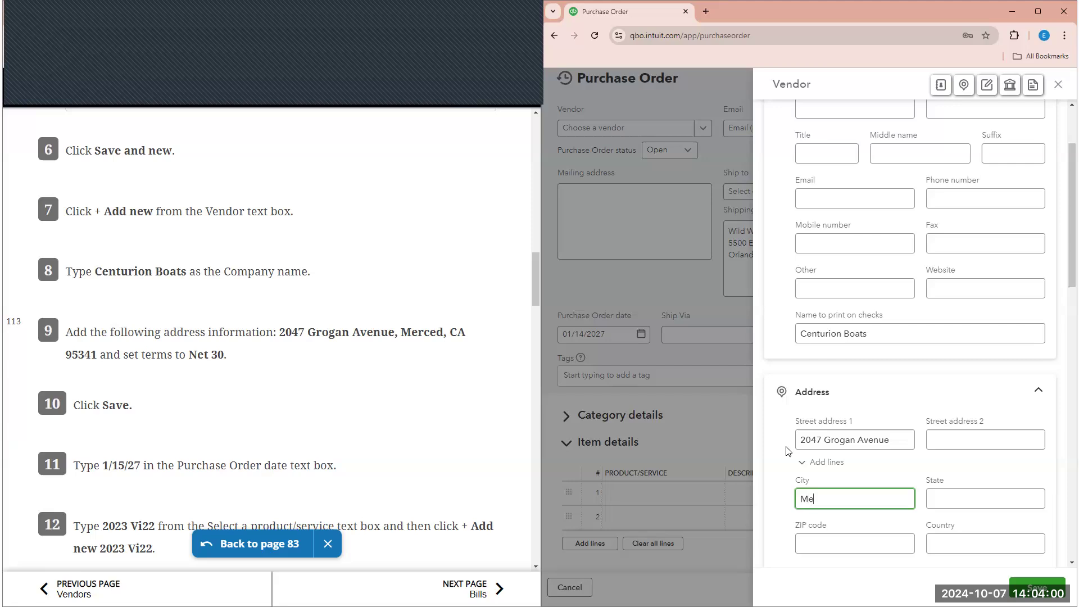
text(rced)
key(Tab)
text(CA)
key(Tab)
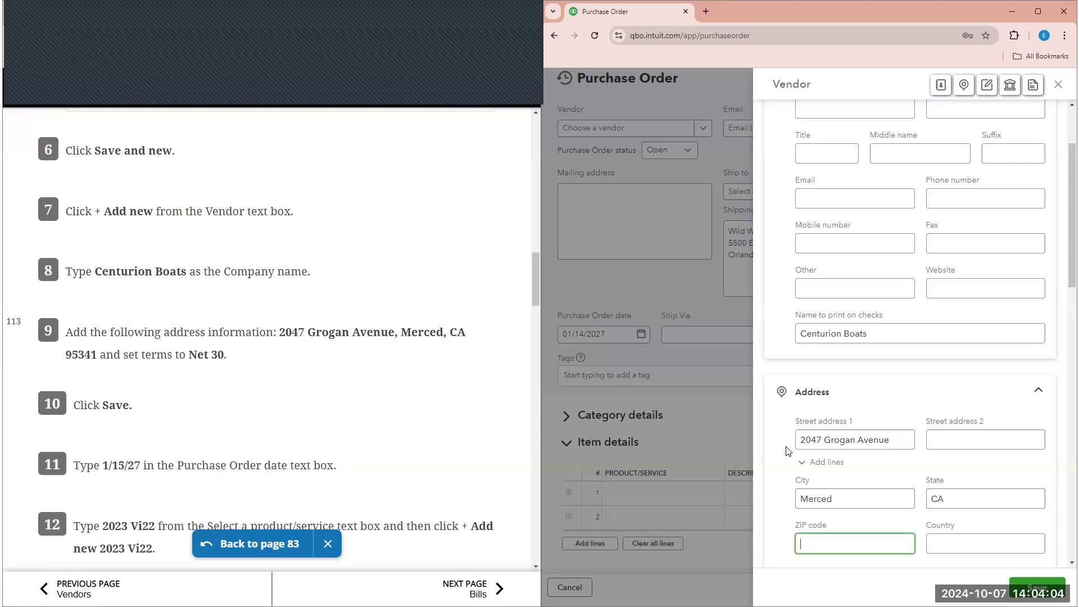
text(95341)
Set the new vendor's payment terms to Net 30 and save the vendor.
scroll(826, 450, down, 8)
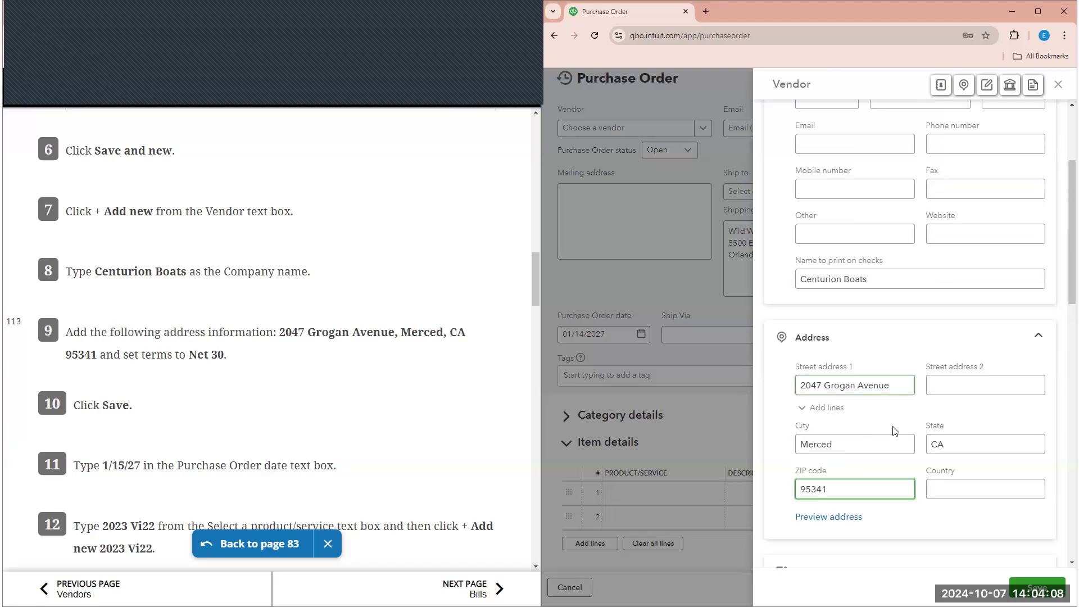
scroll(849, 462, down, 3)
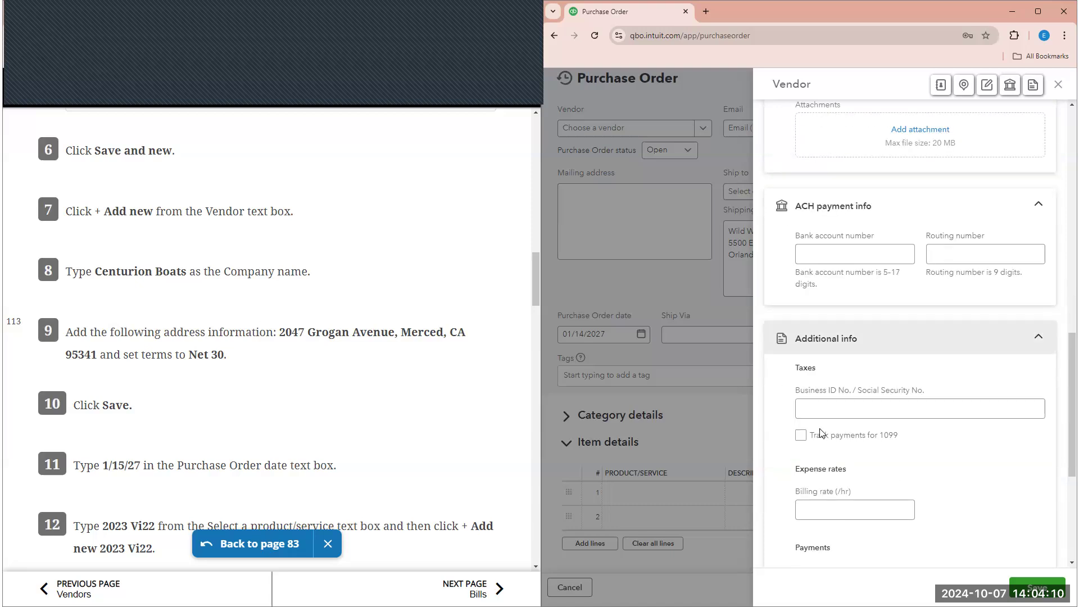
scroll(852, 260, down, 4)
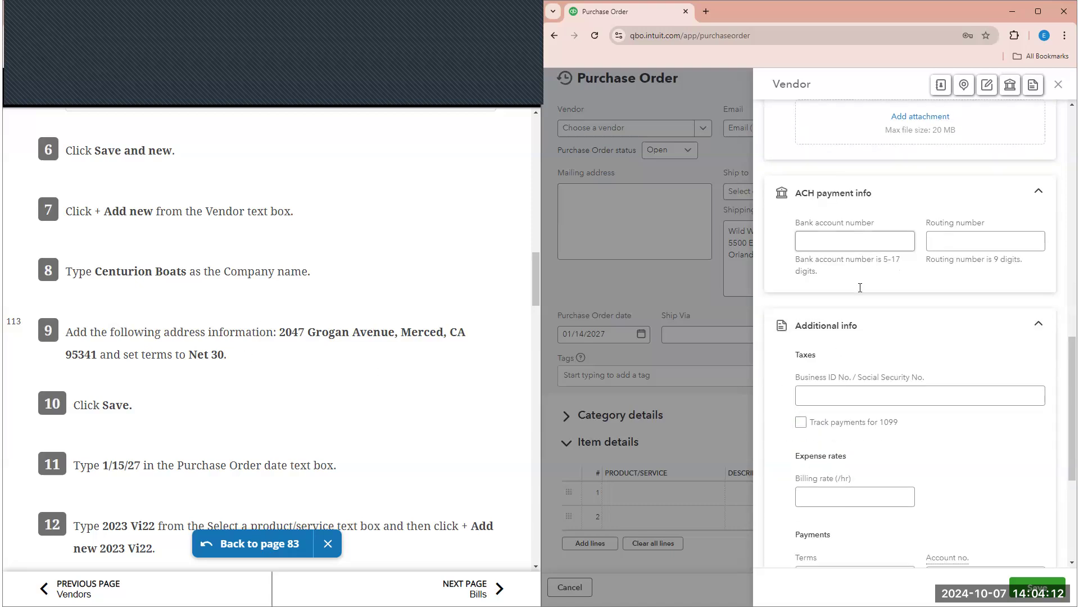
click(905, 366)
click(862, 433)
scroll(882, 305, down, 1)
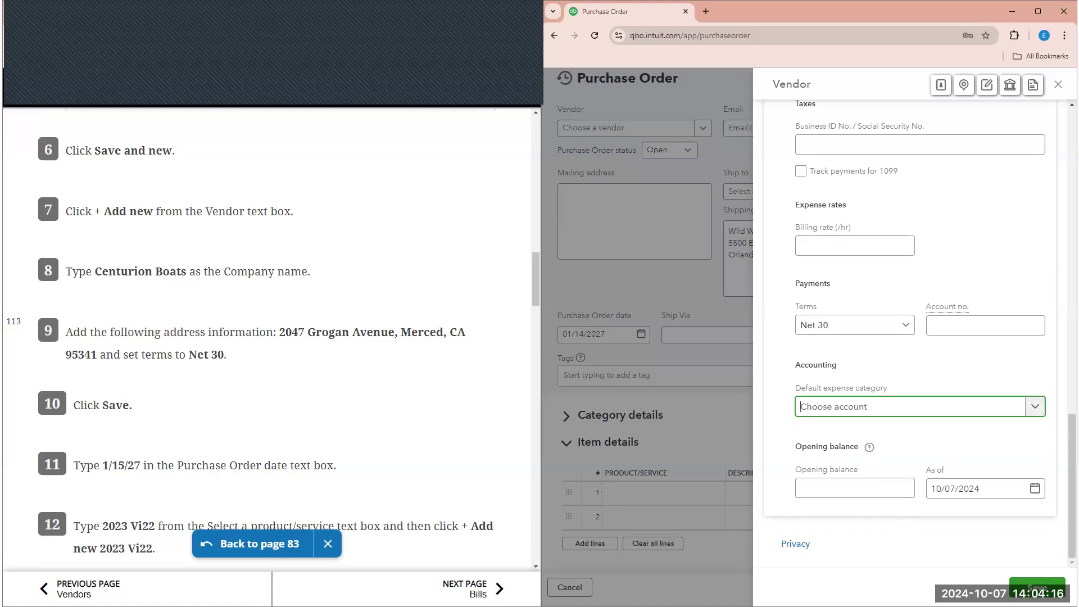
click(1037, 587)
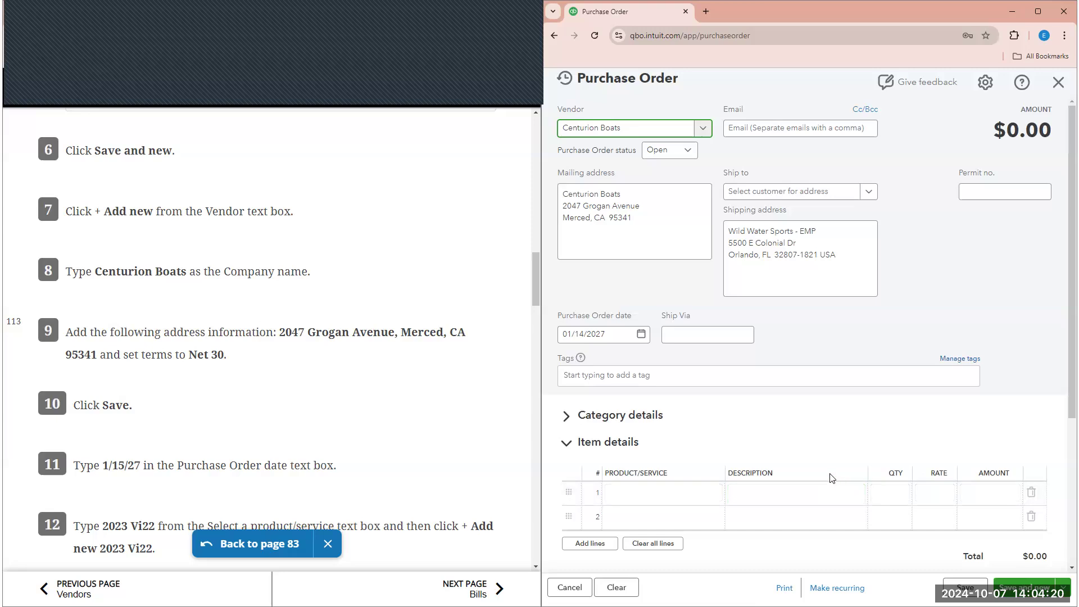
Set the Centurion Boats purchase order date to 01/15/2027, as the textbook instructs.
scroll(190, 376, down, 2)
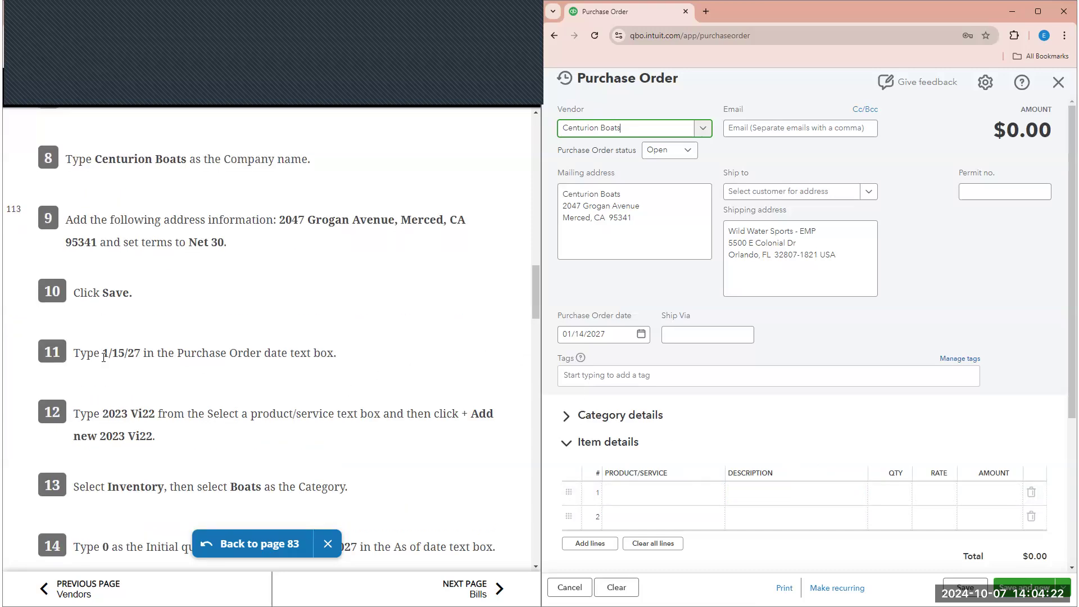
click(598, 340)
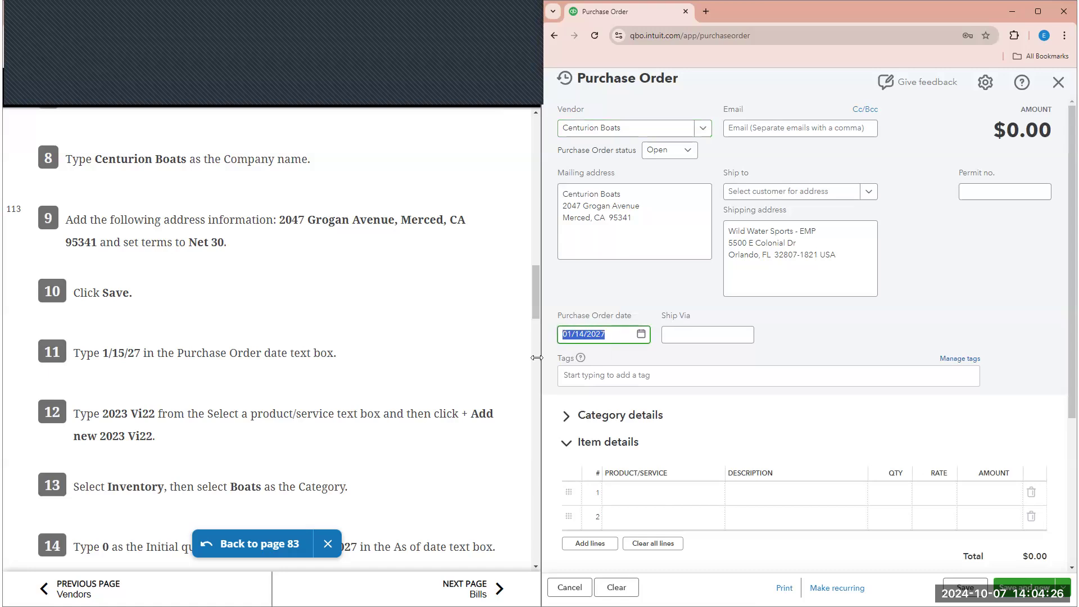
click(608, 332)
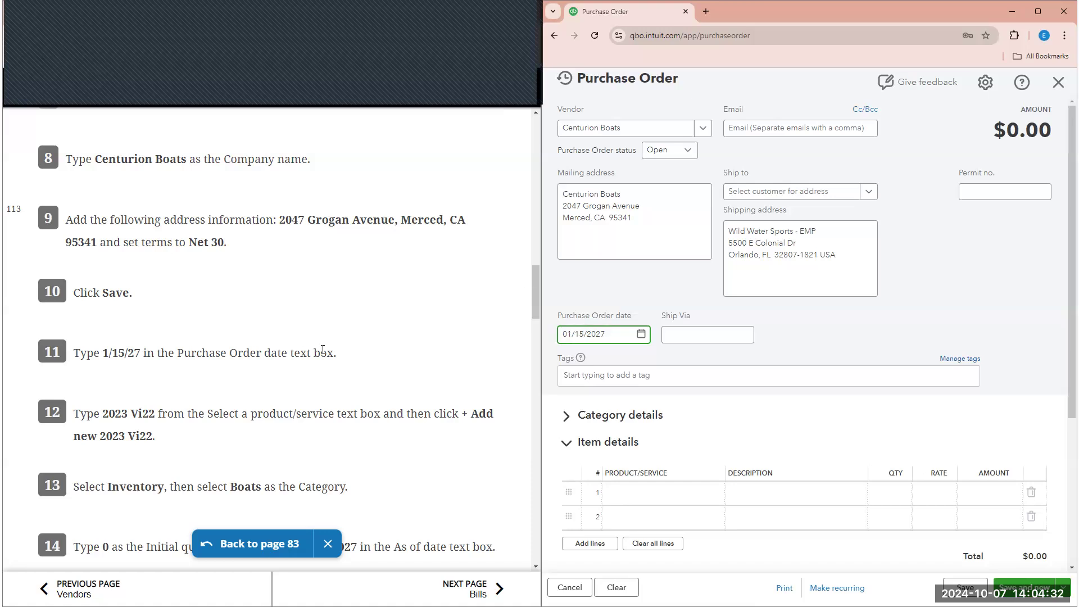
Enter 2023 Vi22 as the product on the first item line and start adding it as a new item.
click(350, 390)
scroll(185, 383, down, 1)
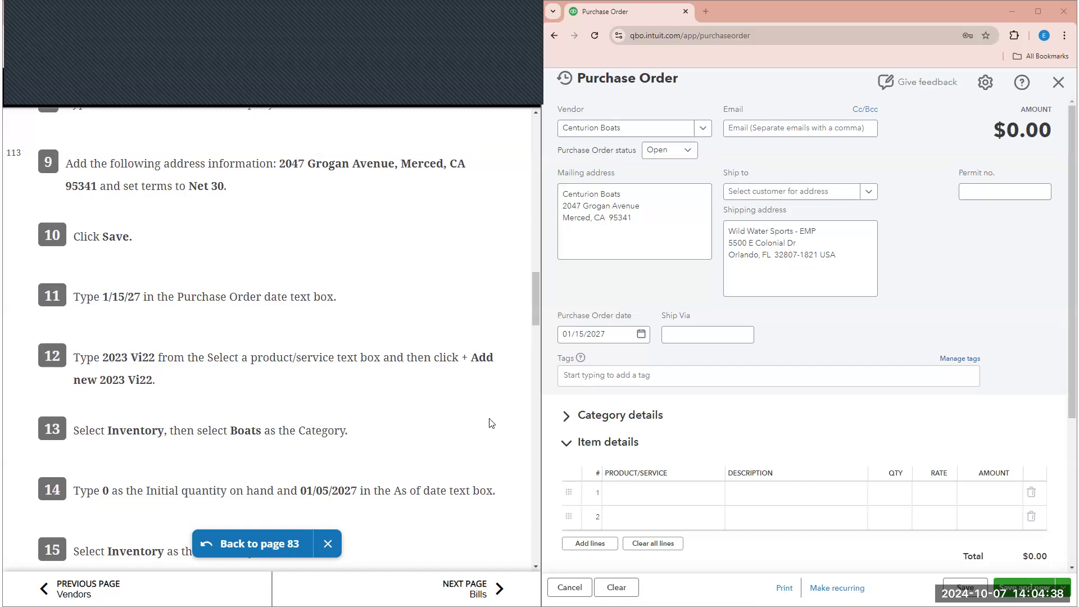
click(564, 417)
click(564, 419)
click(569, 443)
click(570, 444)
scroll(573, 445, down, 1)
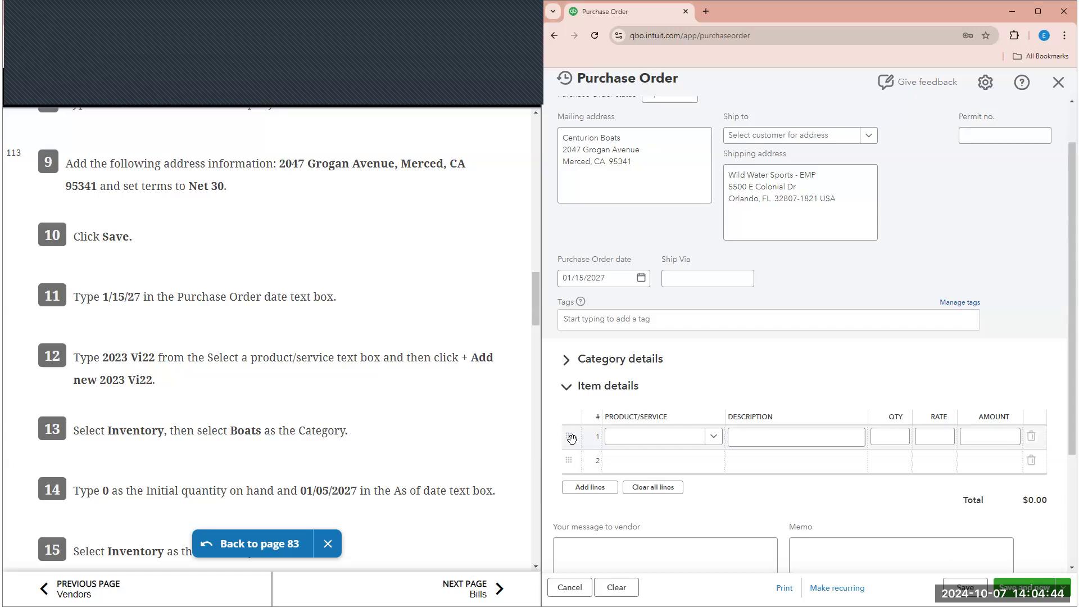
scroll(572, 438, down, 2)
click(668, 330)
text(2023 vi)
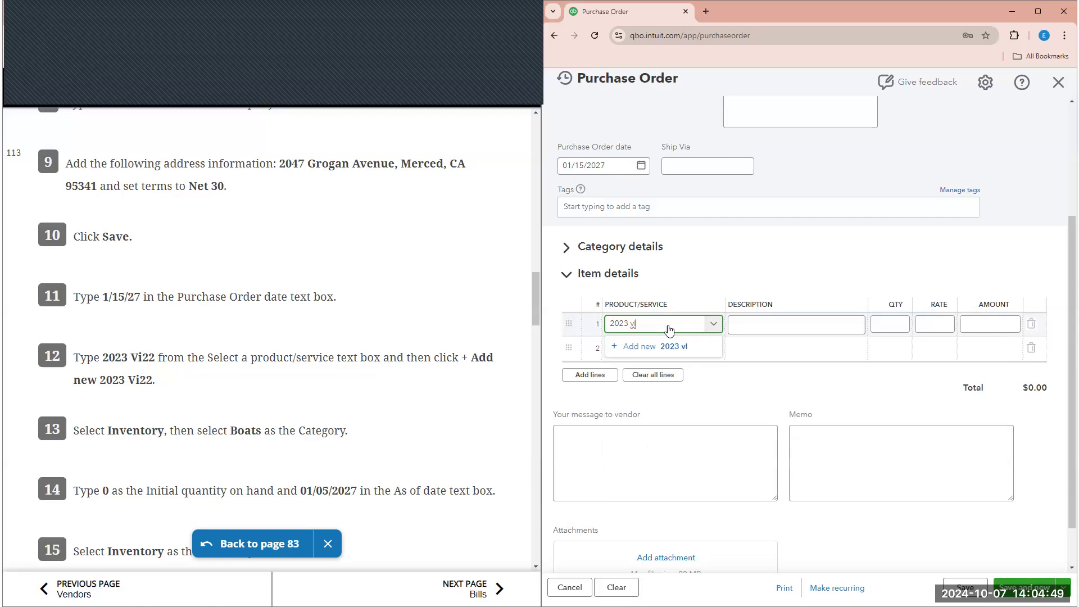
key(BackSpace)
text(i22)
click(707, 352)
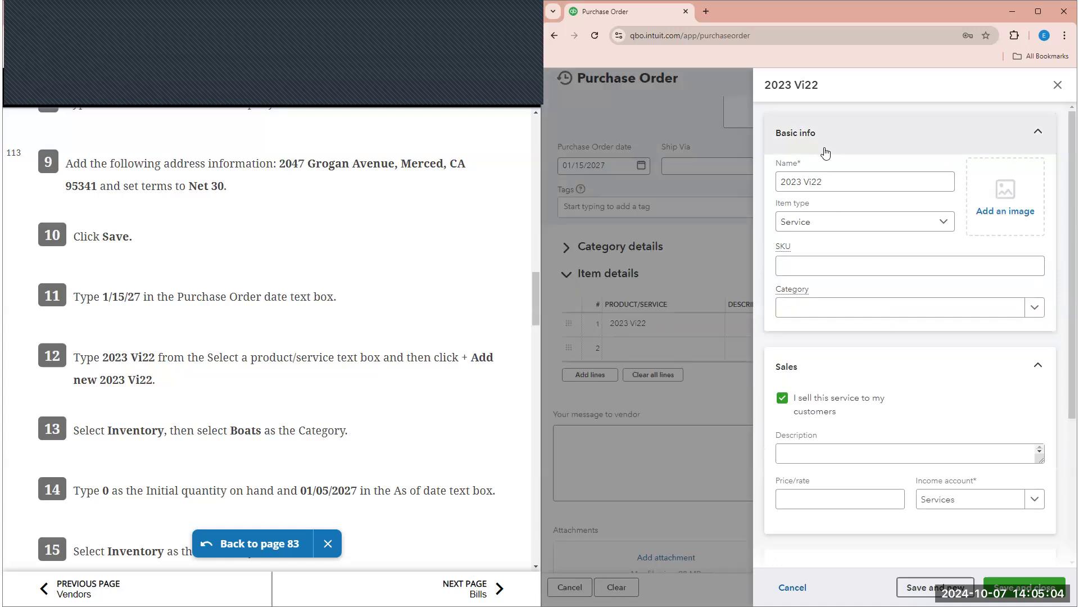
Set the new product's item type to Inventory item and its category to Boats.
click(863, 181)
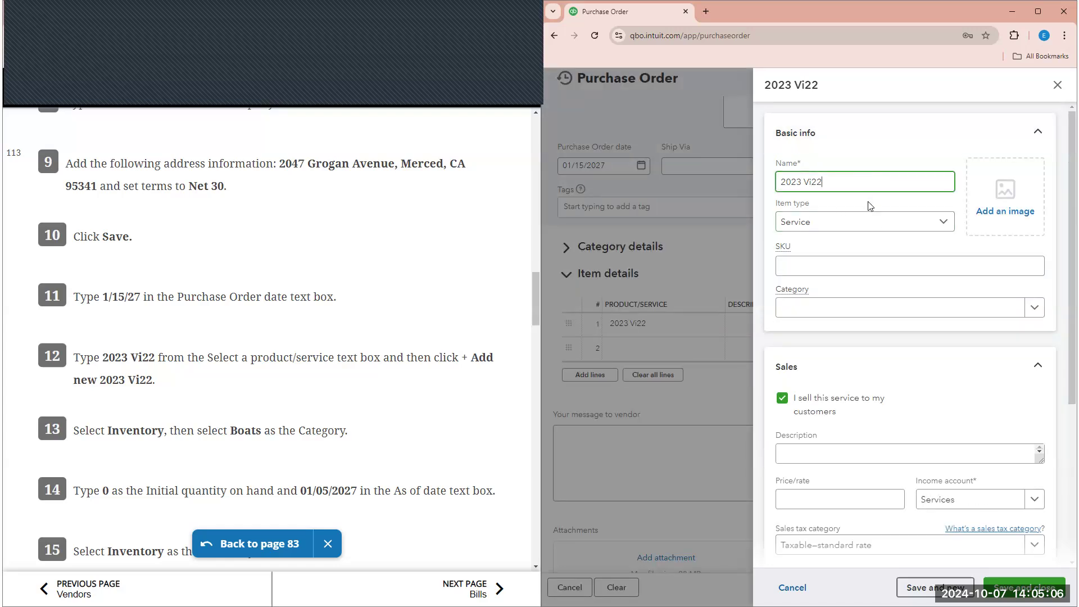
click(885, 226)
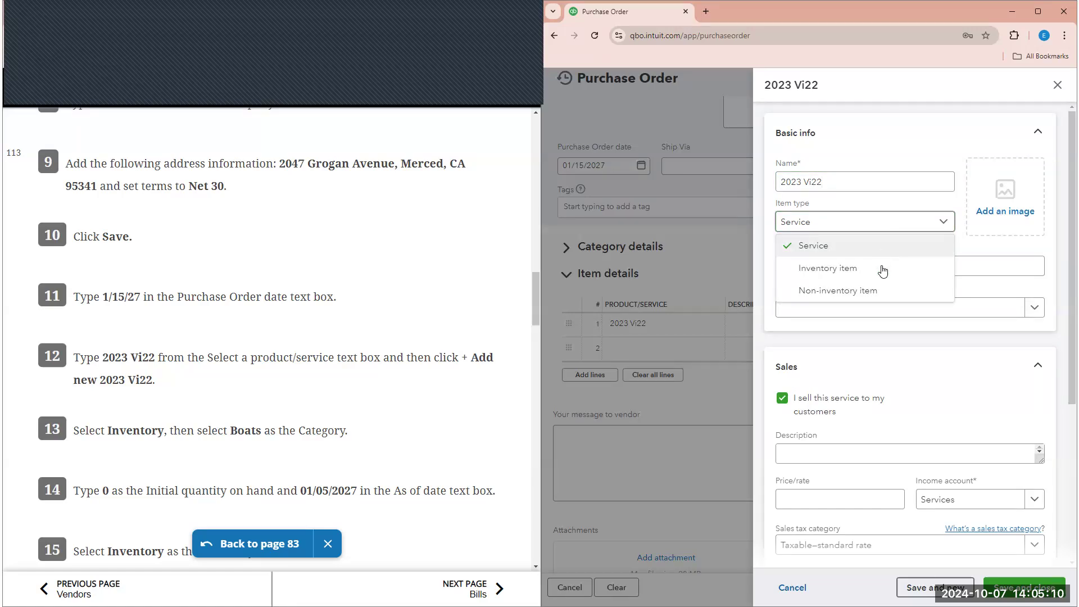
click(882, 269)
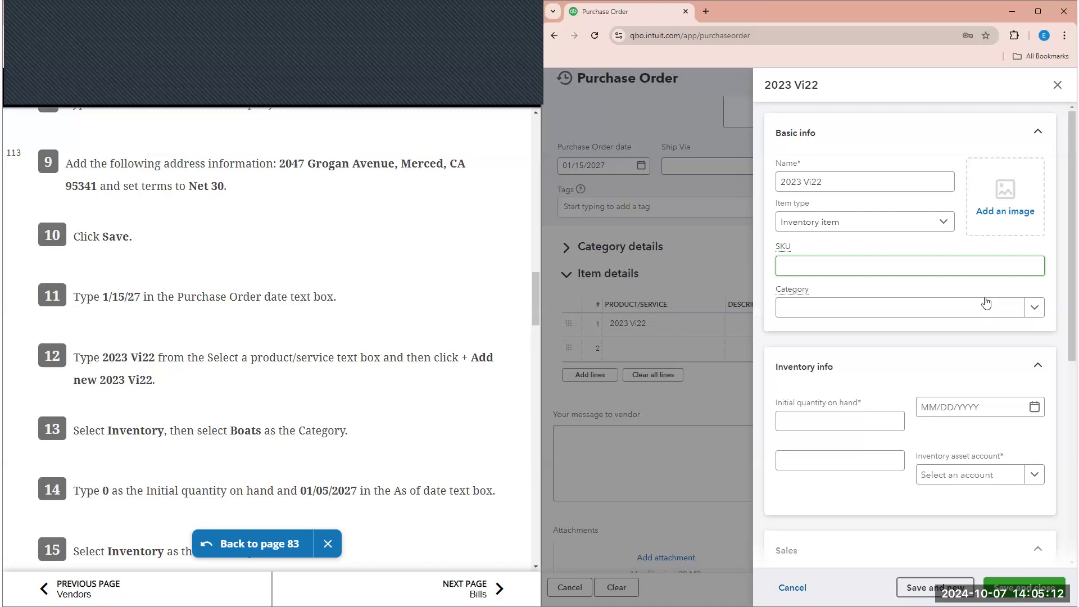
click(1025, 311)
click(859, 355)
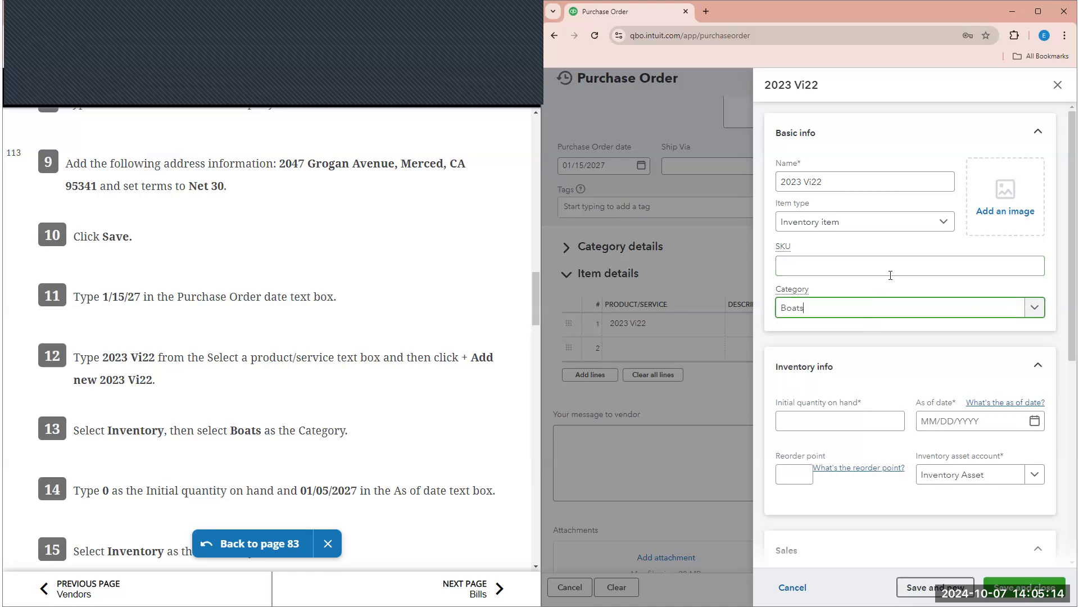
Fill in the inventory info with initial quantity 0, as-of date 01/05/2027 and Inventory as the inventory asset account.
scroll(889, 272, down, 1)
scroll(532, 343, down, 1)
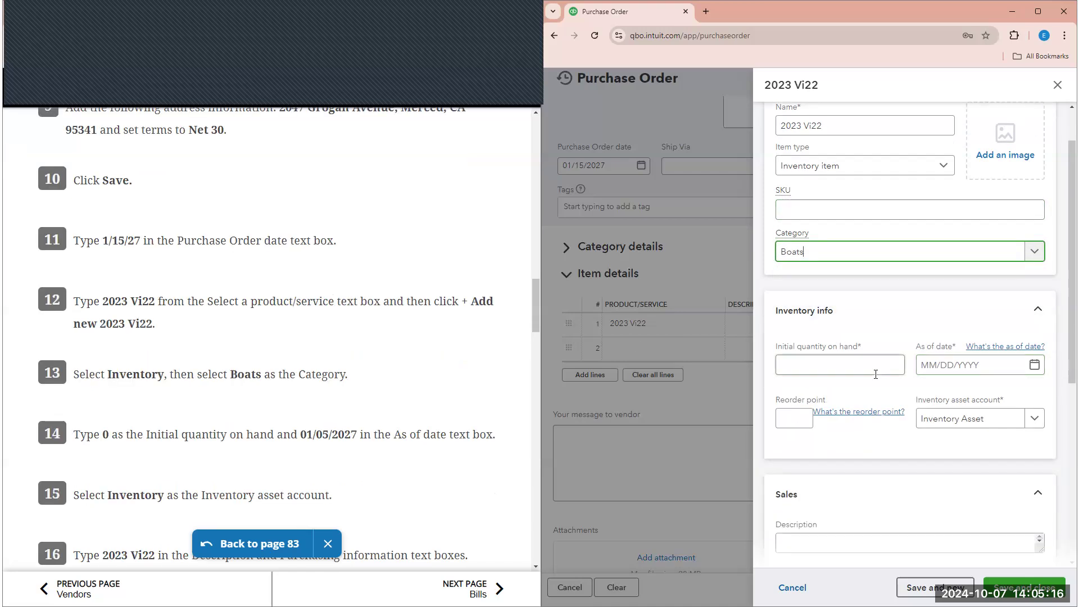
click(876, 375)
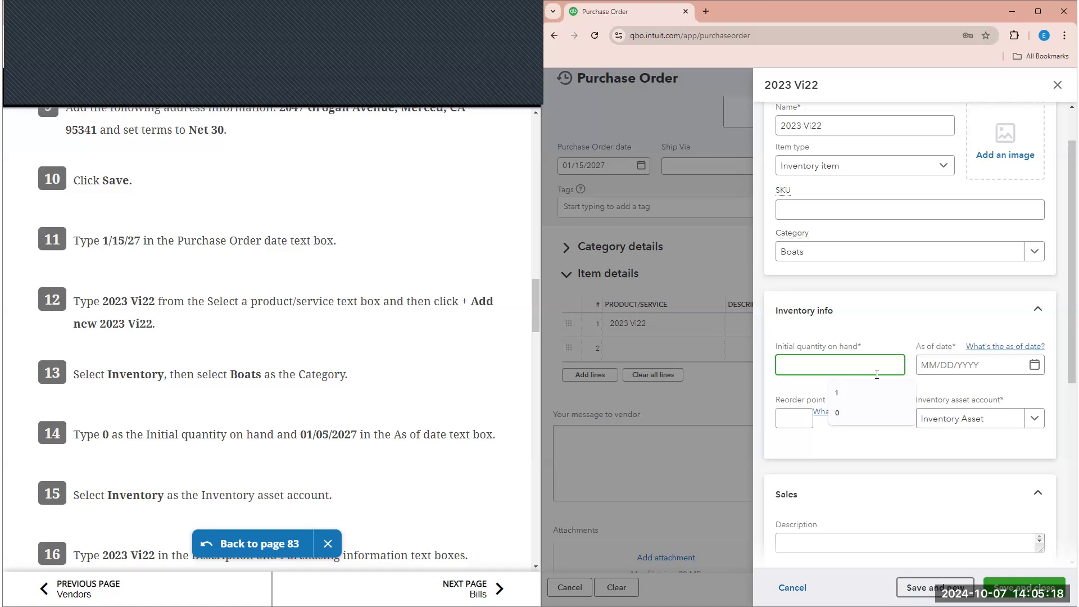
text(0)
click(960, 373)
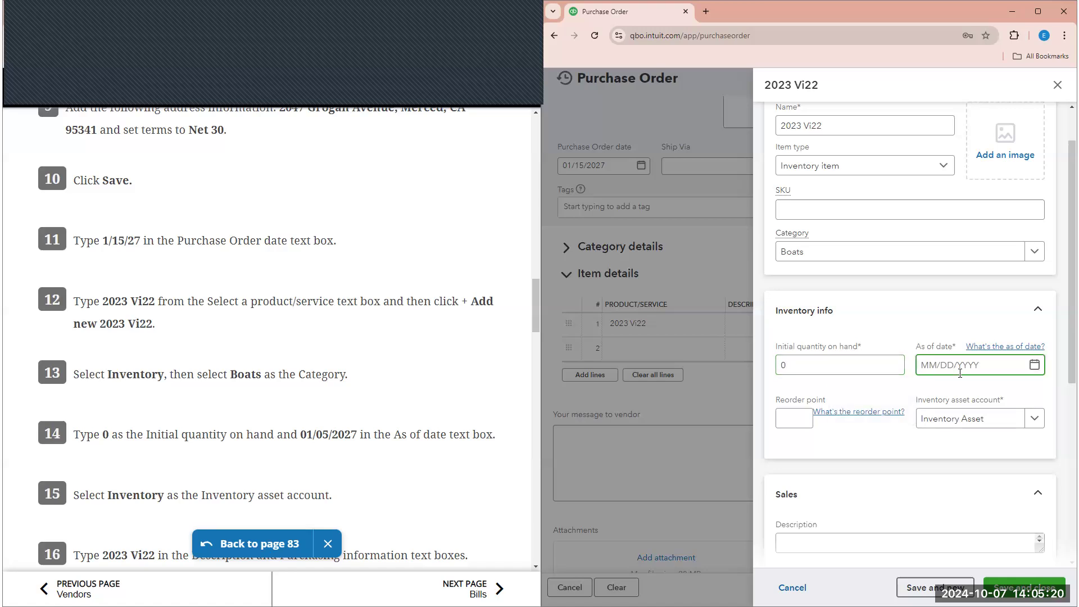
text(01/05/2027)
scroll(444, 304, down, 2)
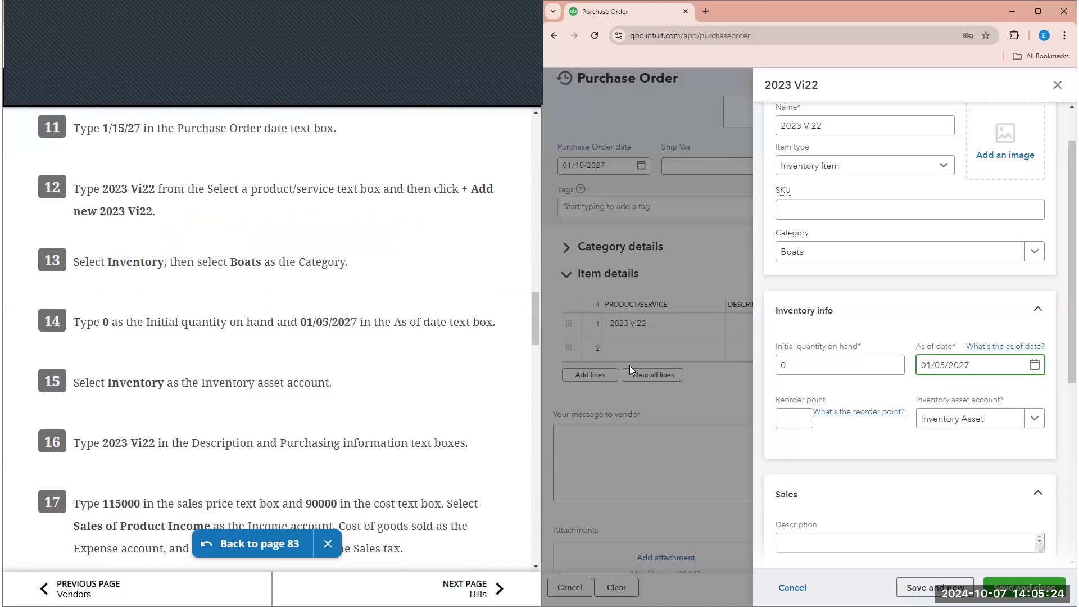
click(1038, 422)
click(944, 467)
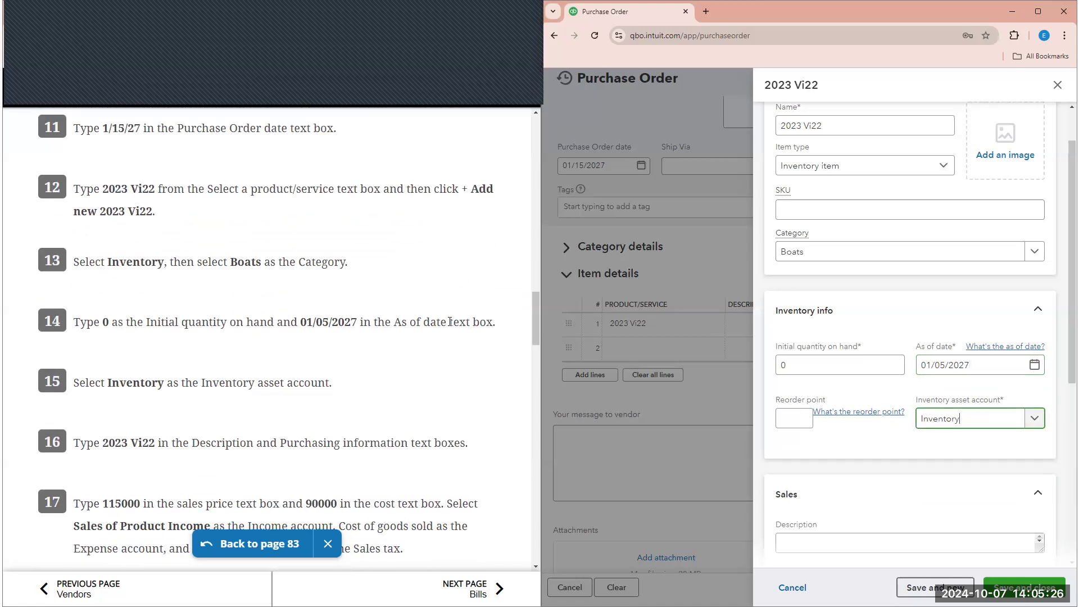
Enter 2023 Vi22 as the sales description and 115000 as the sales price.
scroll(436, 319, down, 2)
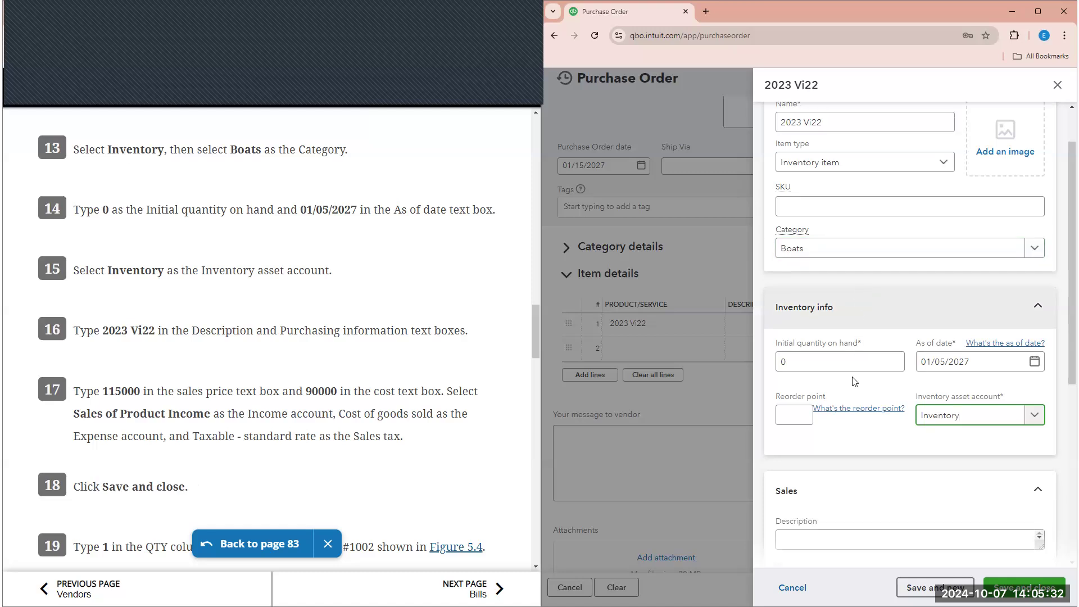
scroll(827, 436, down, 2)
click(827, 436)
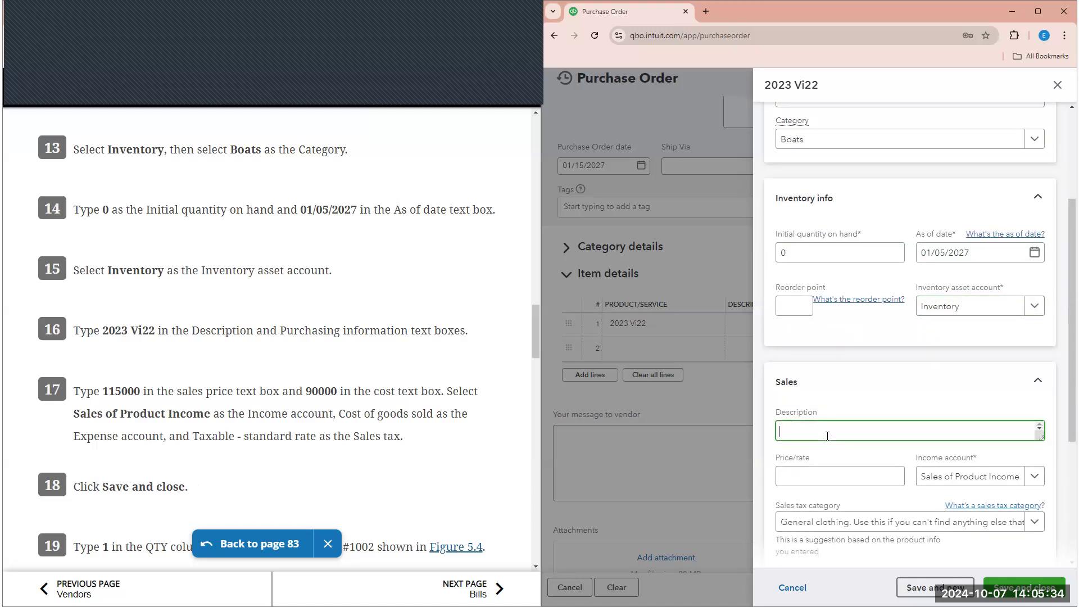
text(2023 Vi22)
scroll(915, 446, down, 2)
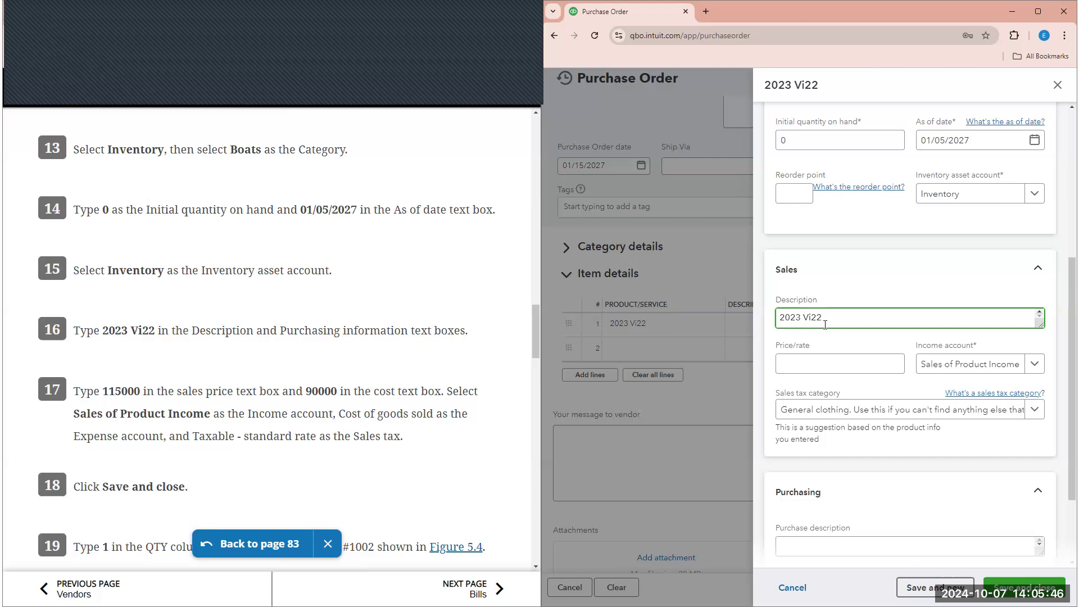
click(810, 367)
text(115000)
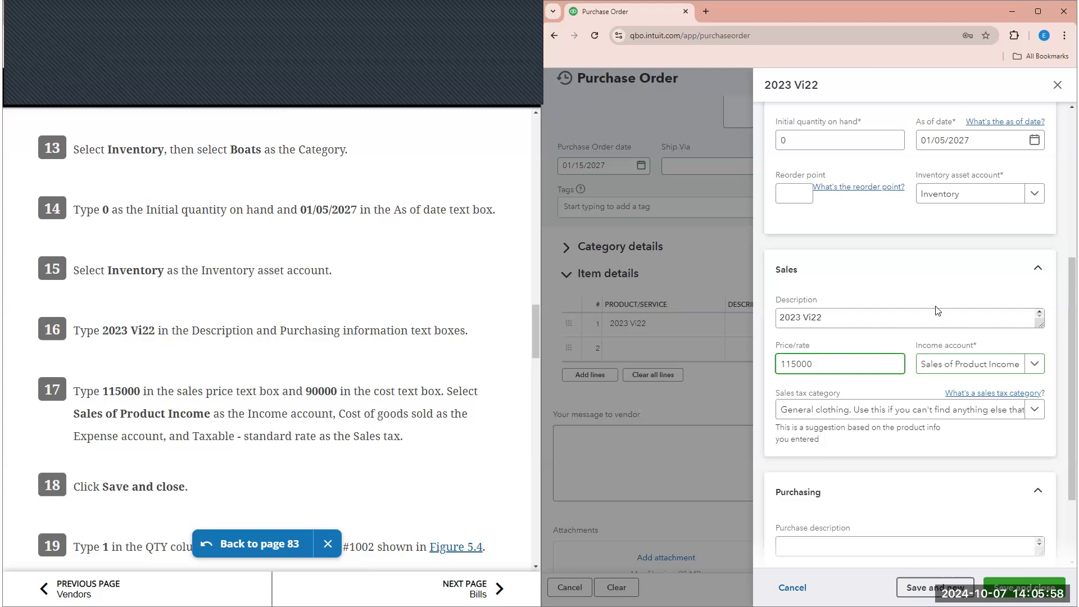
Enter 2023 Vi22 as the purchase description and 90000 as the purchase cost.
scroll(870, 432, down, 2)
click(868, 438)
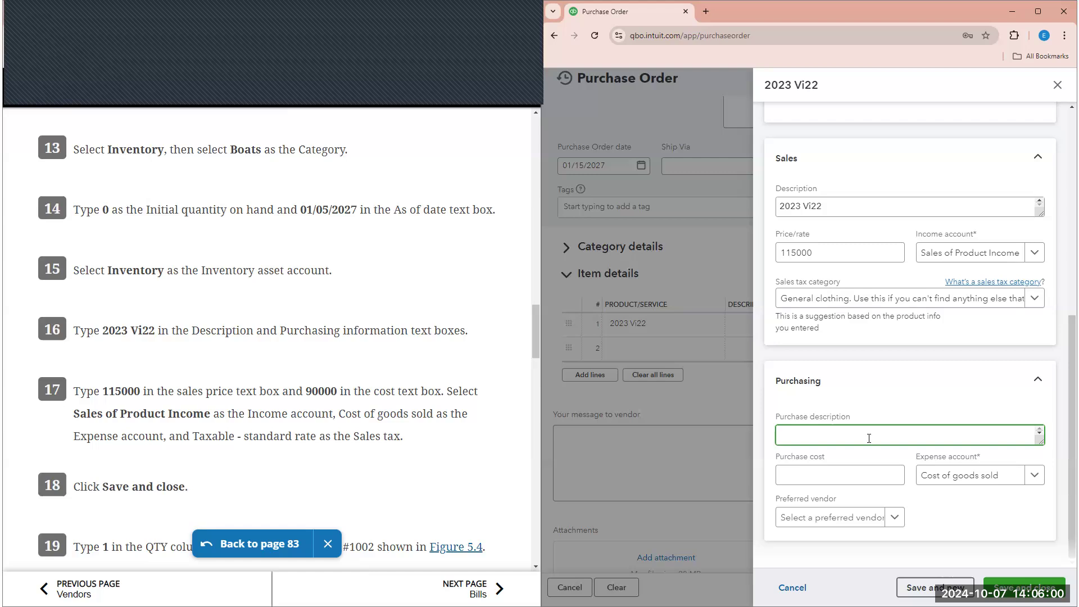
text(2023 Vi22)
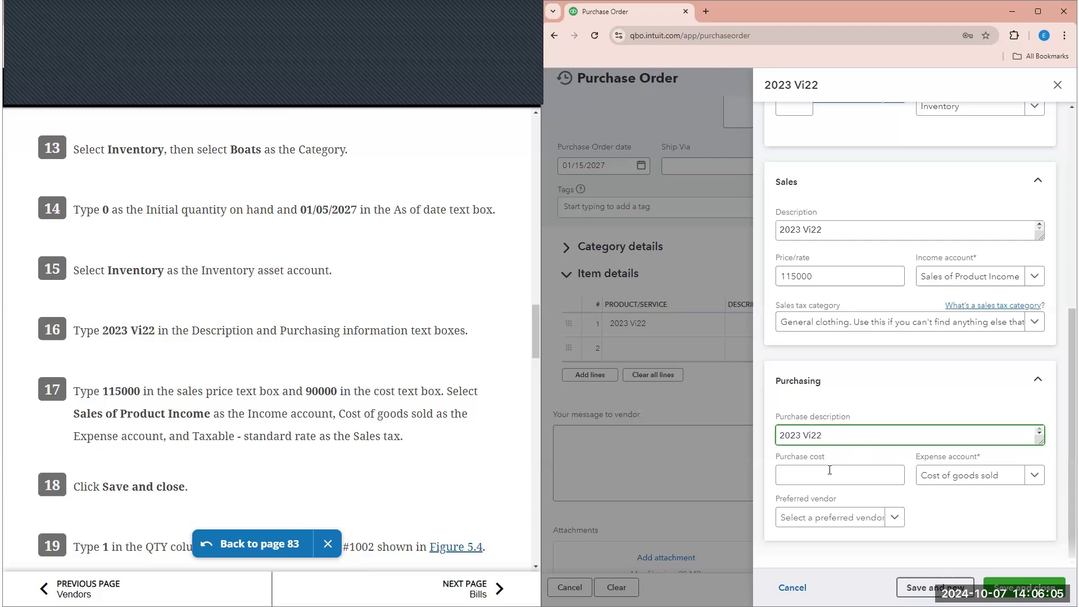
click(829, 470)
text(90000)
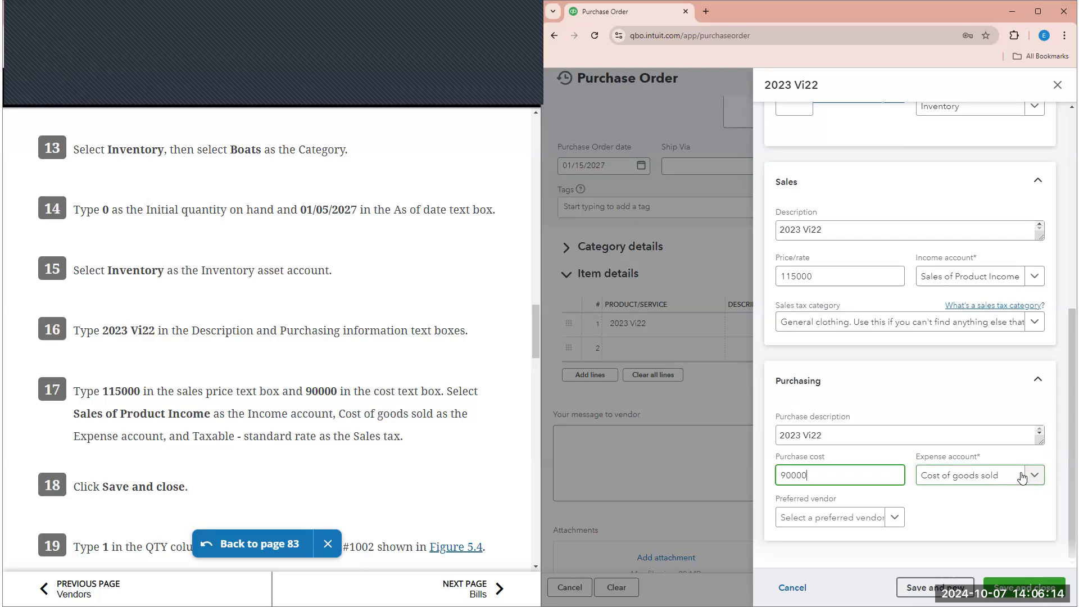
Set the item's sales tax category to Taxable–standard rate, then save and close the item.
click(1037, 327)
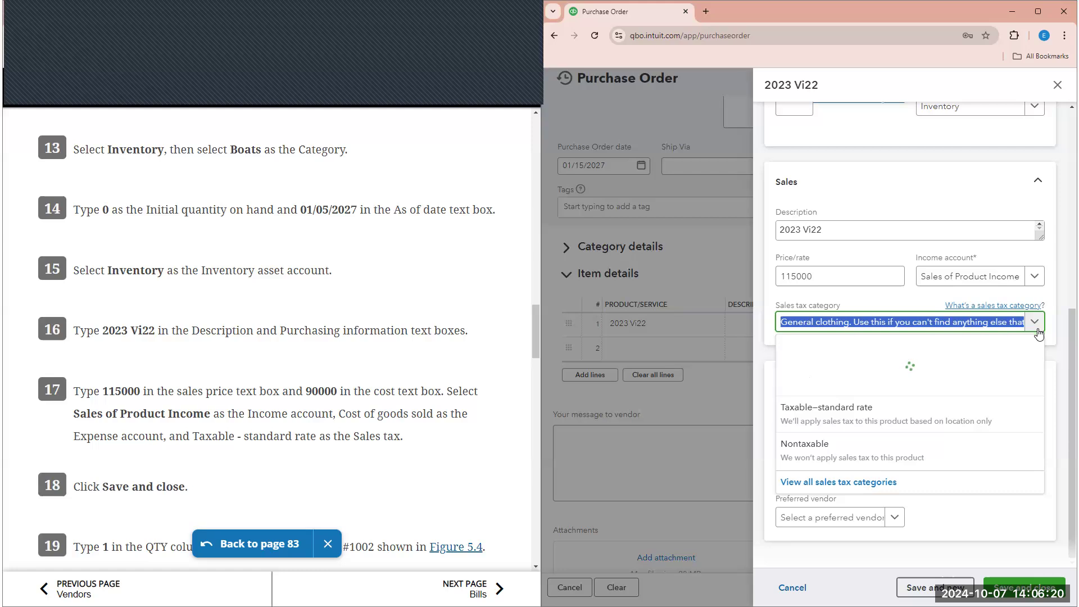
click(896, 421)
scroll(333, 432, down, 1)
scroll(333, 431, down, 2)
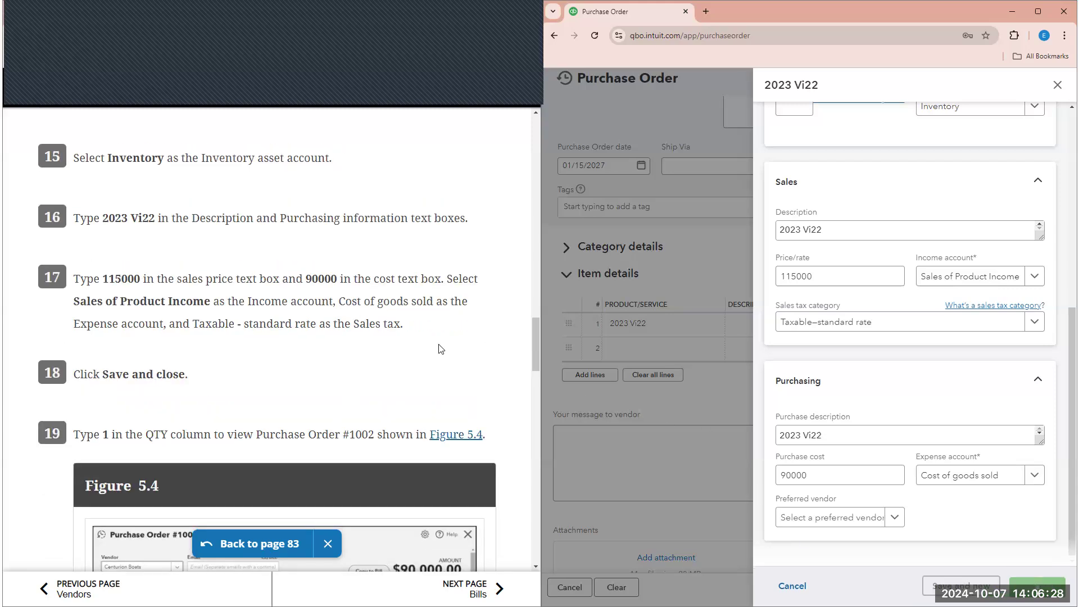
Compare the Centurion Boats purchase order's vendor, address, date and item line with the textbook's Figure 5.4.
scroll(436, 329, down, 2)
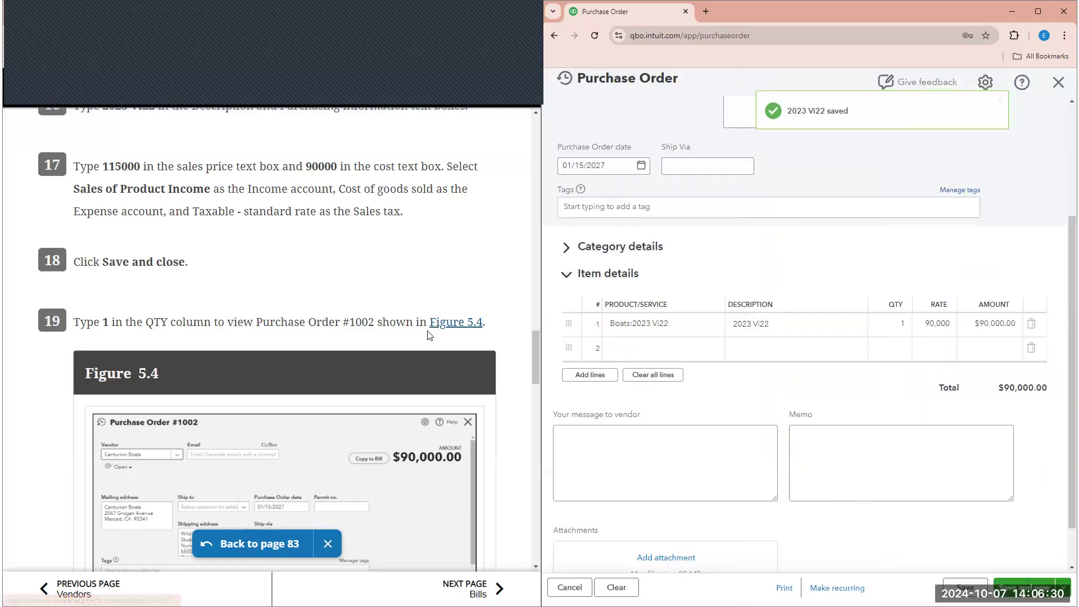
scroll(429, 338, down, 1)
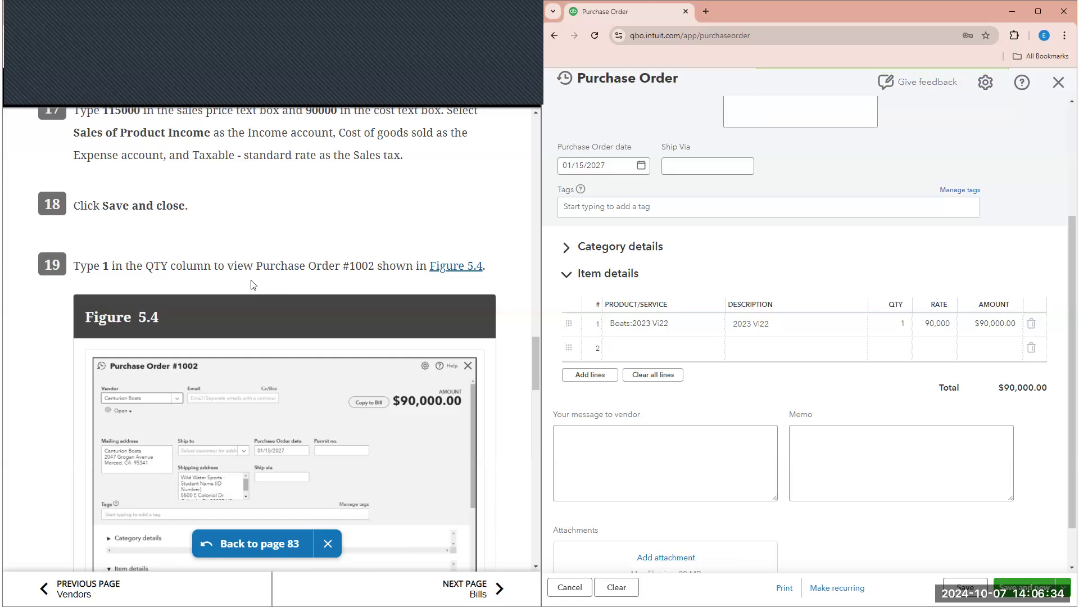
scroll(272, 277, down, 1)
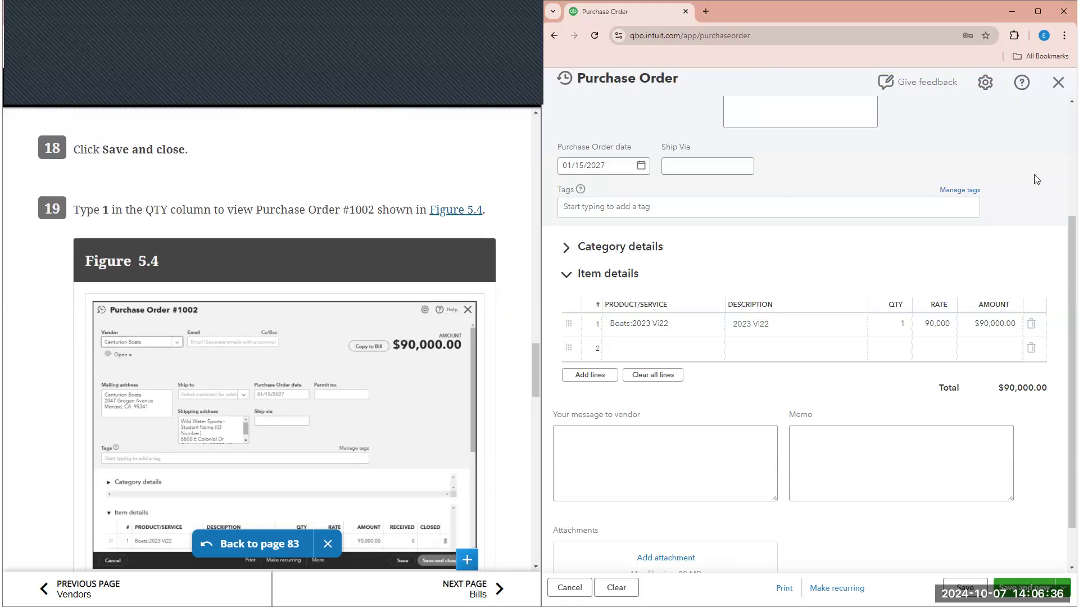
scroll(886, 149, up, 3)
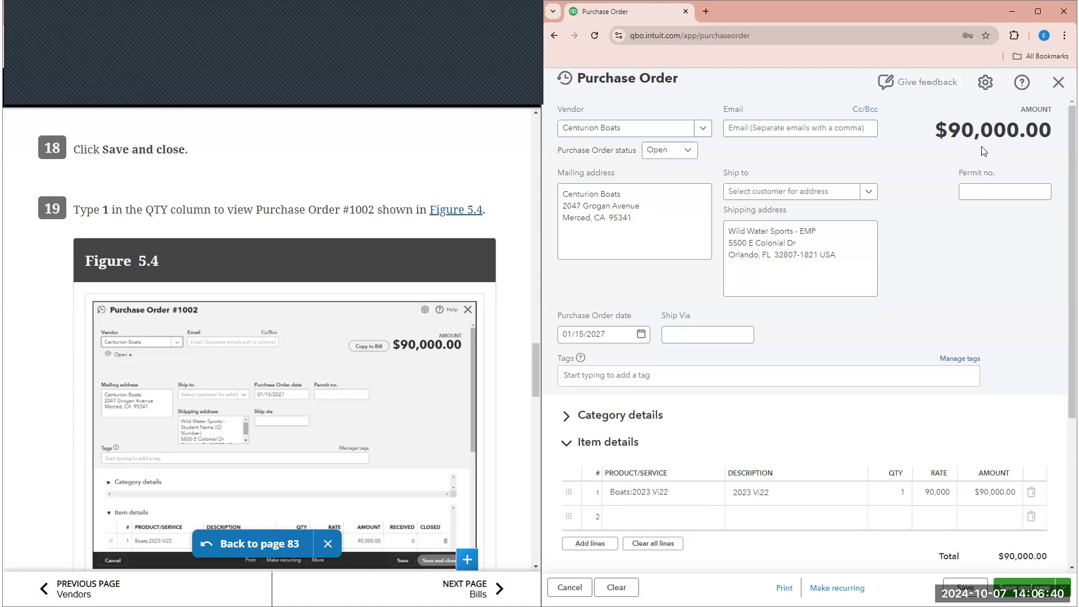
click(651, 198)
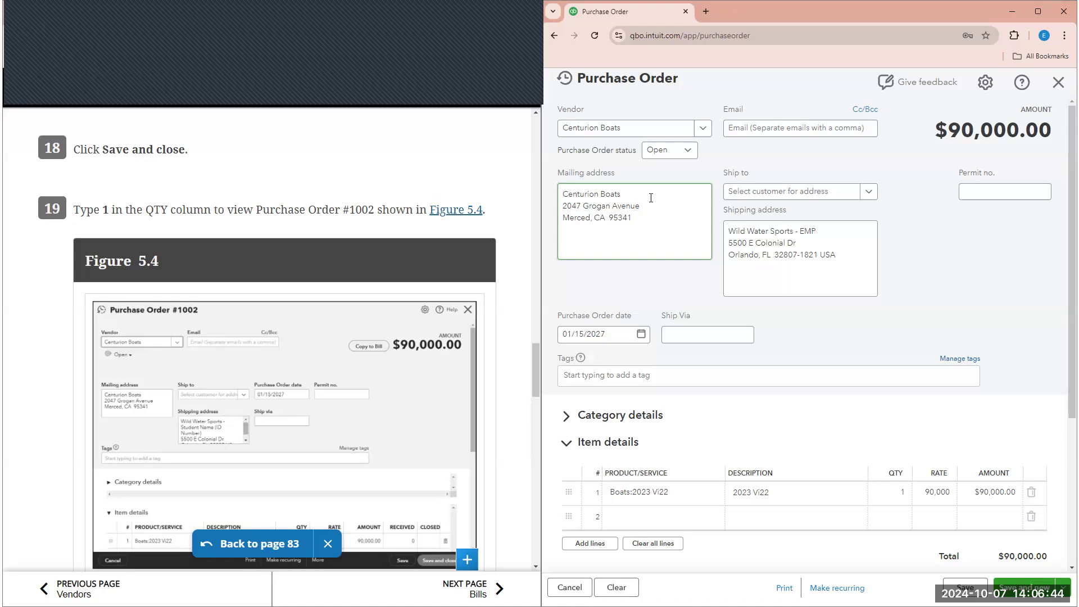
Check the Centurion Boats order's 2023 Vi22 line against Figure 5.4, then save the order and start a new one.
scroll(657, 270, down, 2)
click(686, 388)
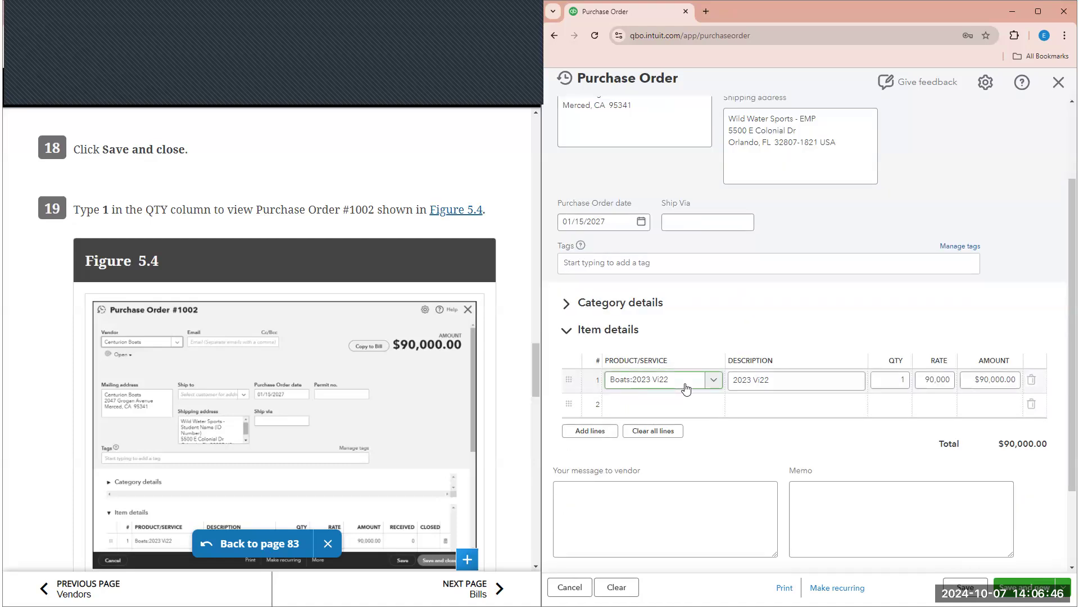
scroll(677, 388, down, 1)
scroll(463, 381, down, 1)
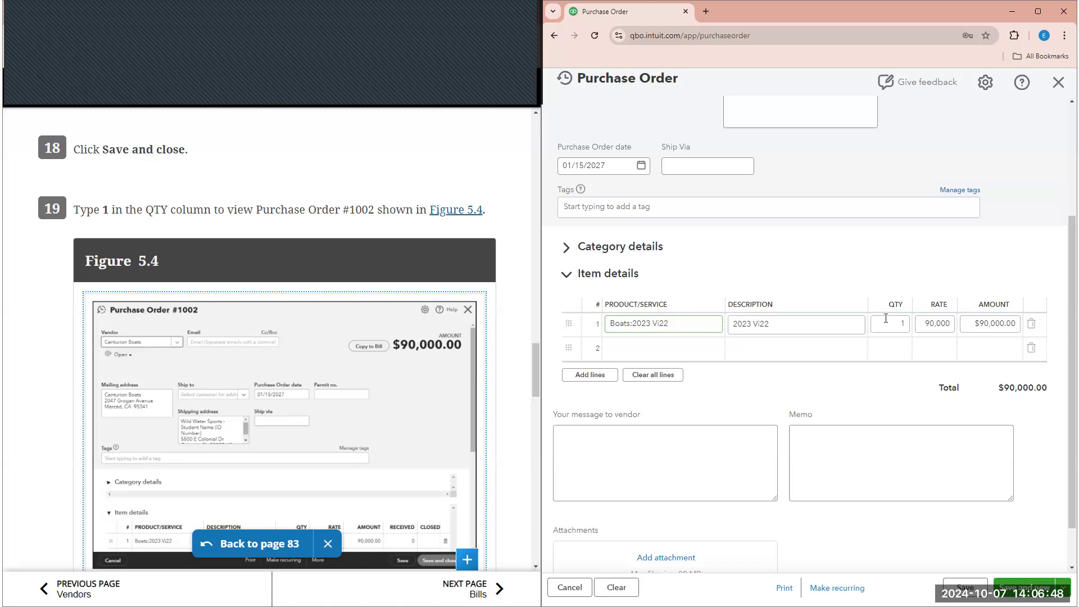
click(885, 318)
scroll(916, 307, down, 1)
click(916, 306)
scroll(296, 374, down, 6)
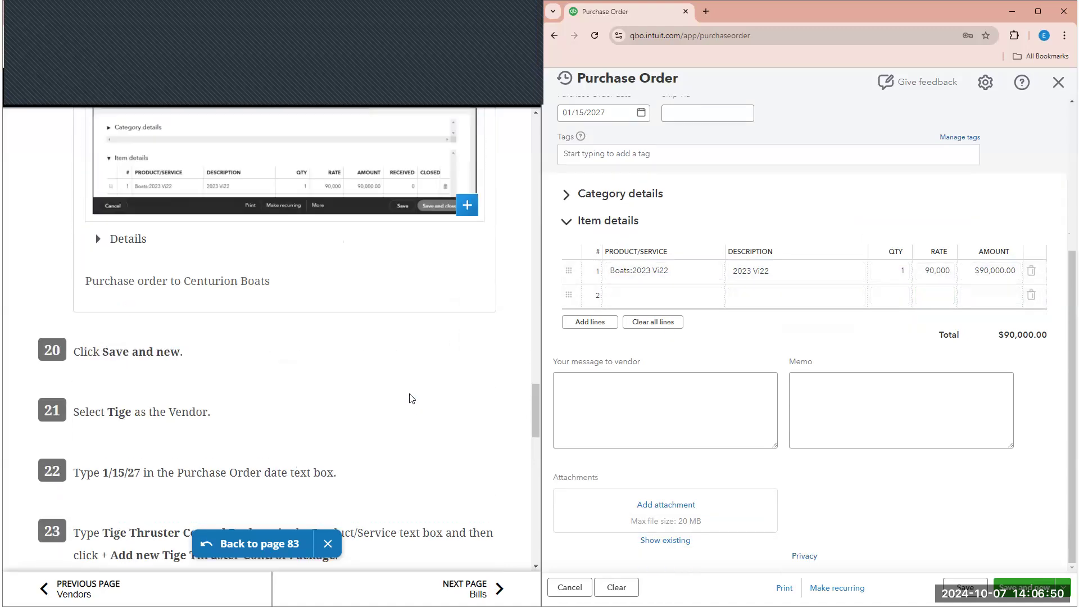
click(1054, 588)
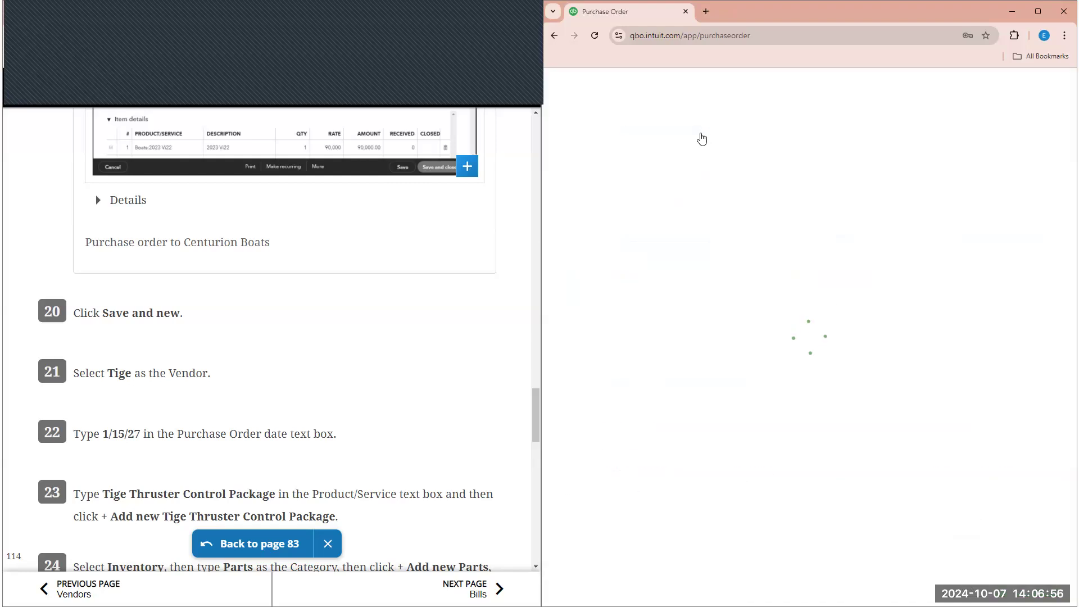
click(700, 130)
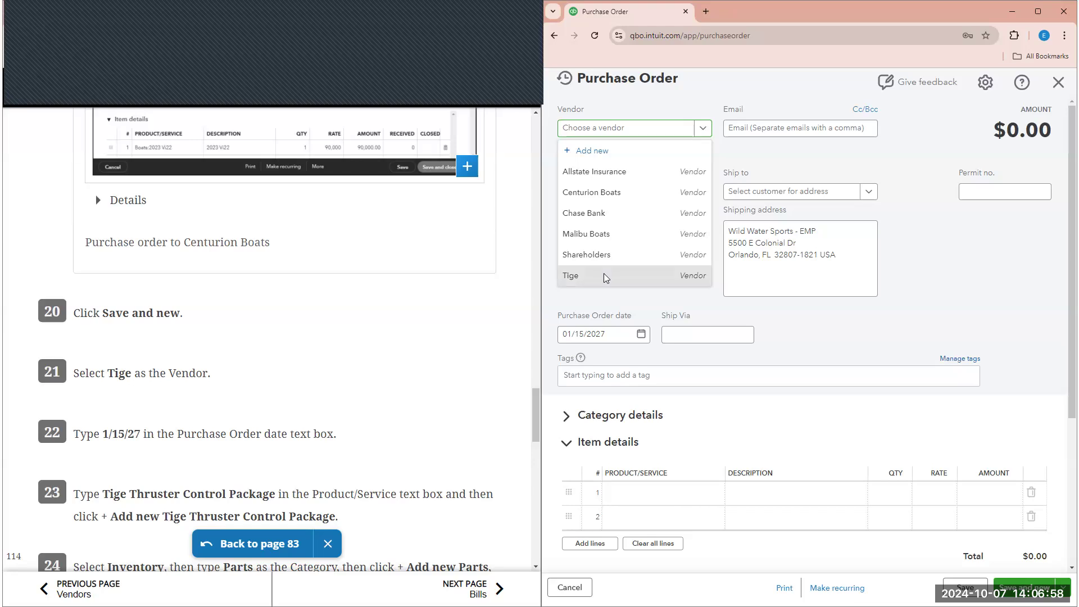
click(603, 276)
click(610, 312)
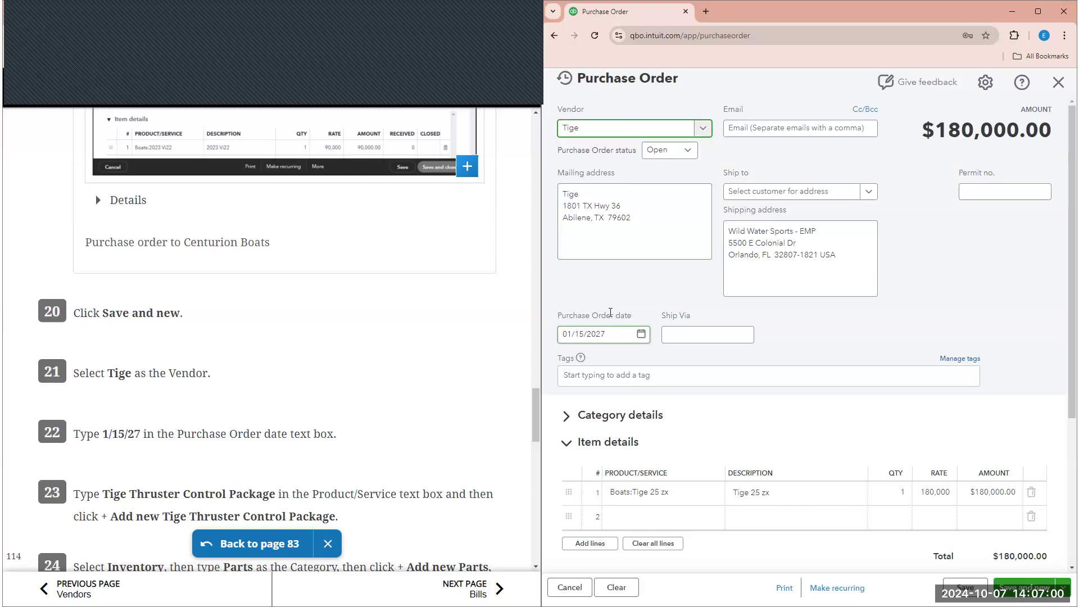
scroll(611, 312, down, 1)
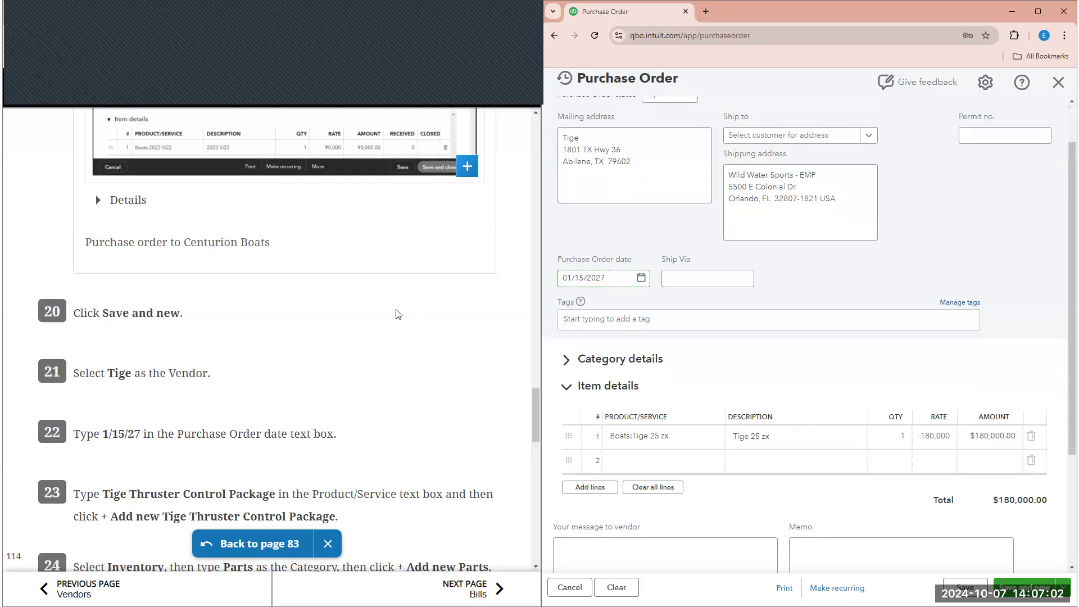
scroll(398, 314, down, 3)
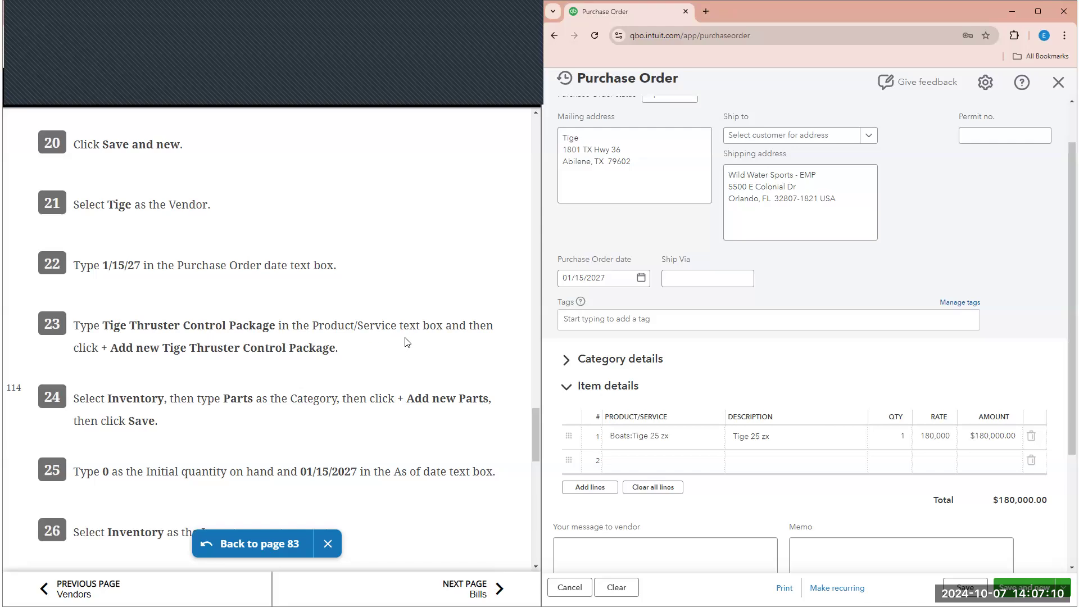
click(652, 460)
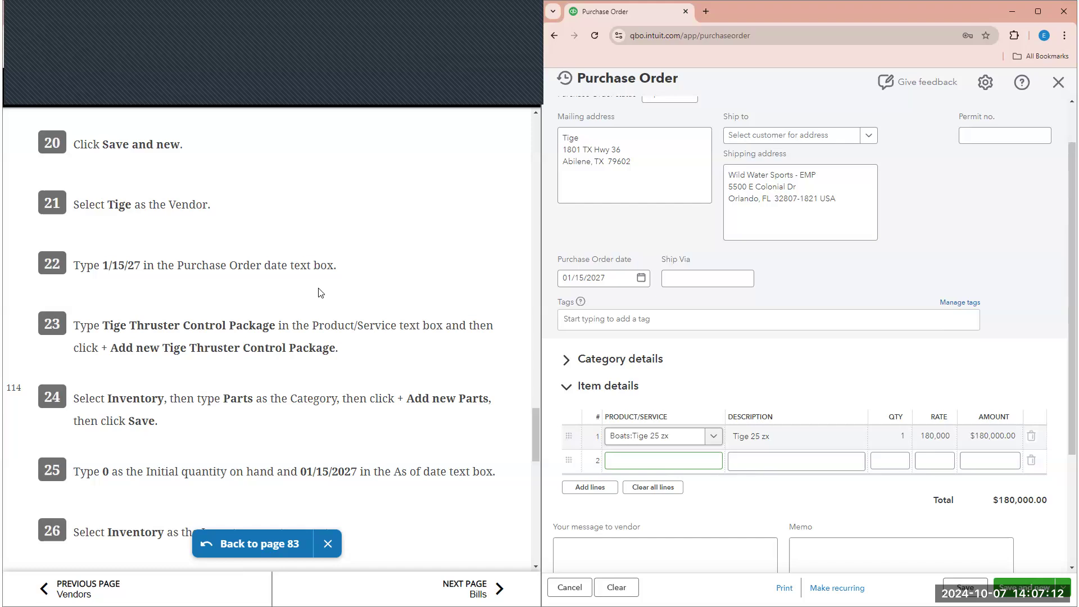
scroll(322, 312, down, 10)
scroll(322, 313, down, 2)
scroll(322, 312, up, 12)
scroll(638, 265, up, 1)
scroll(639, 265, up, 1)
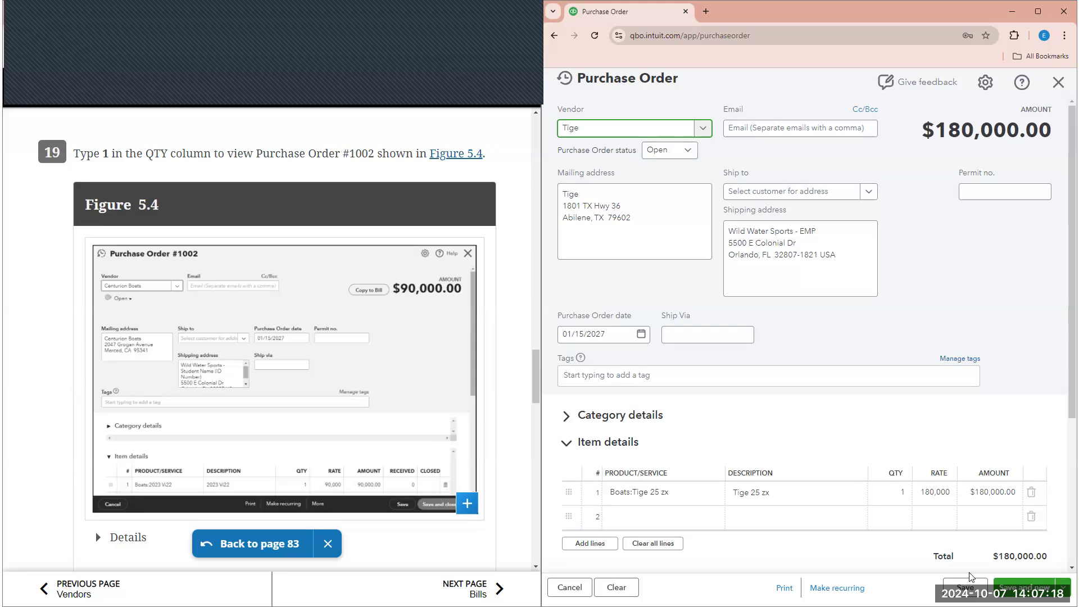
click(1063, 588)
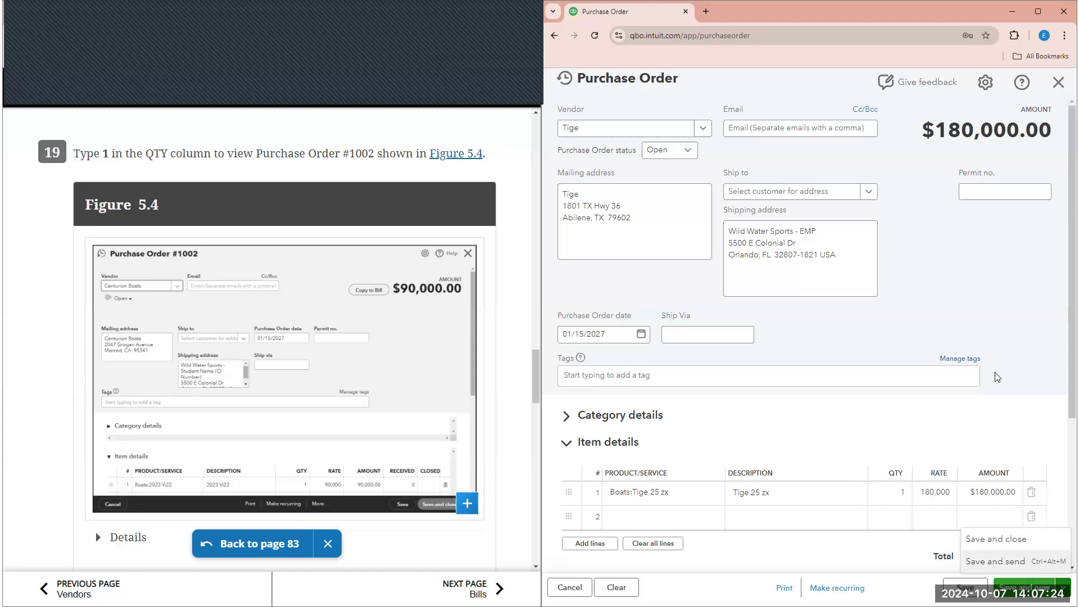
click(1061, 587)
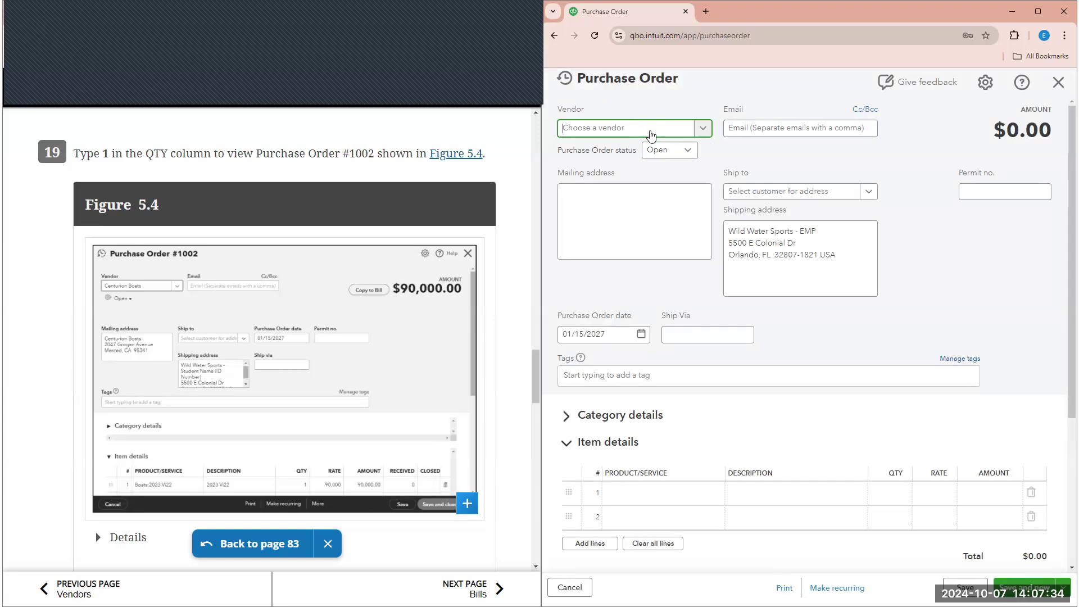
Select Tige as the vendor on the blank purchase order and consult textbook steps 20 to 26.
click(647, 130)
text(tig)
click(597, 171)
click(403, 276)
scroll(411, 288, down, 8)
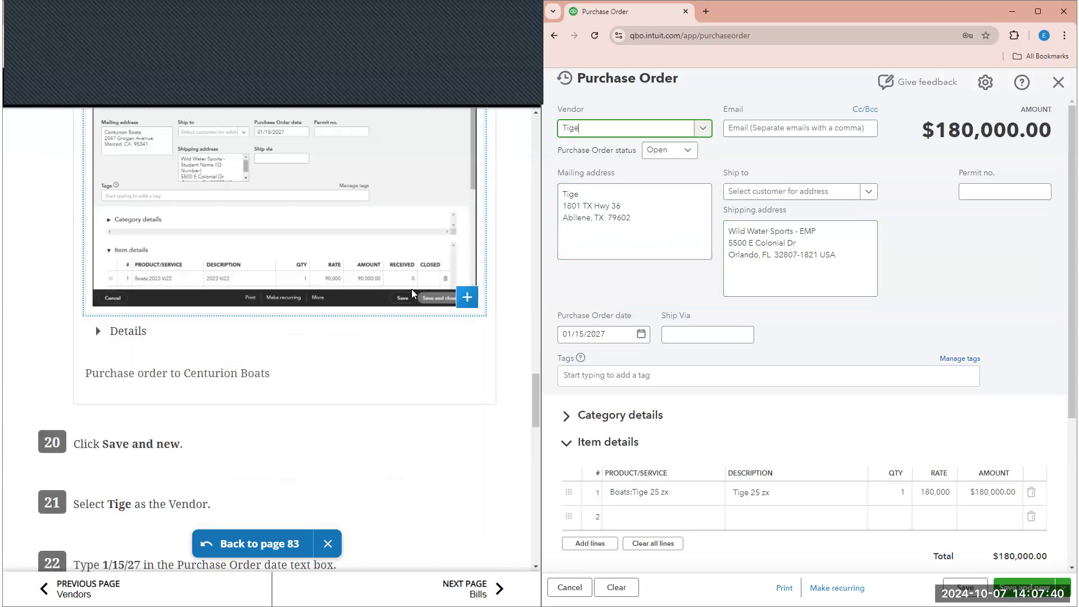
scroll(418, 305, down, 2)
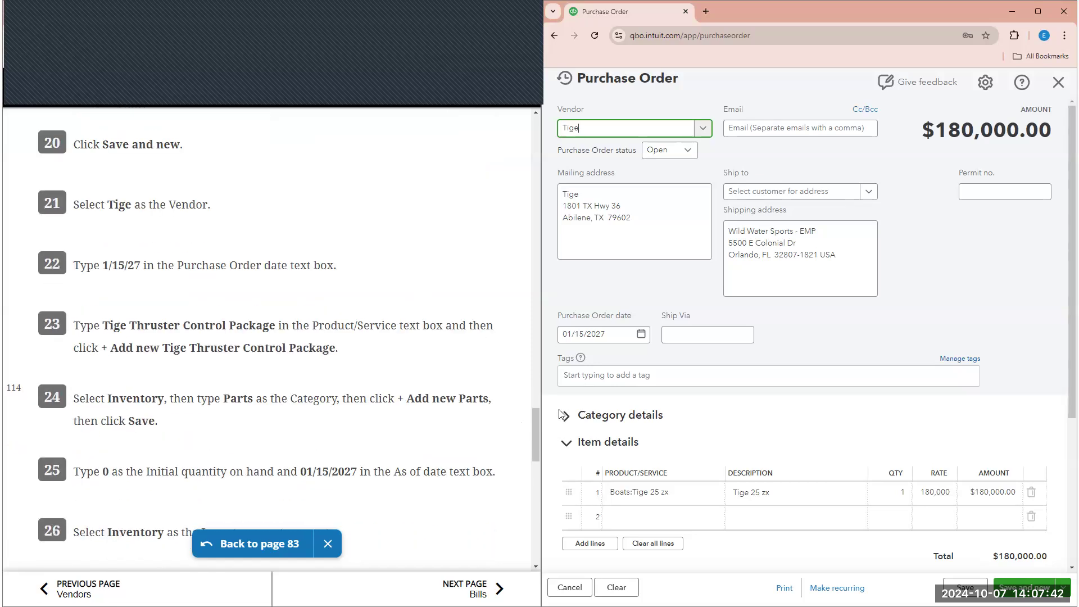
Start adding a new item named Tige Thruster Control Package from the order's second item line.
click(630, 525)
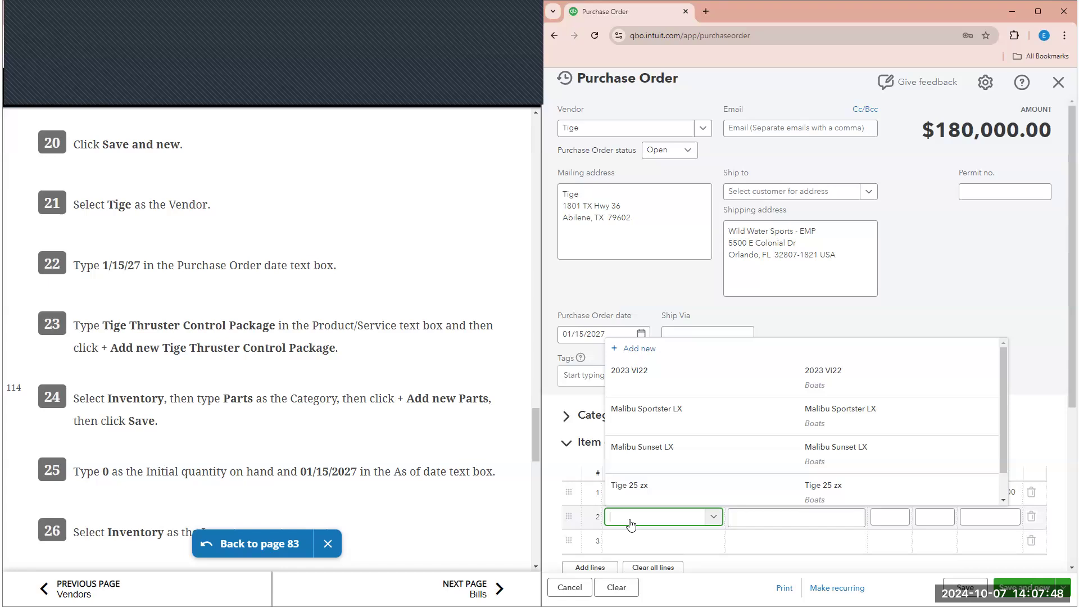
text(Tige Th)
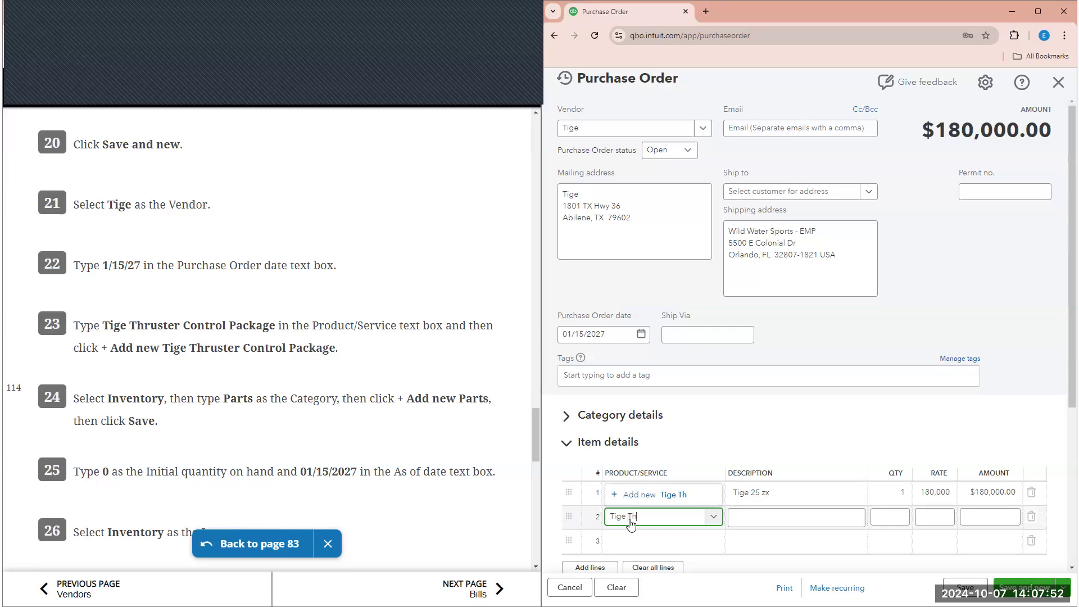
text(ruster Control Pack)
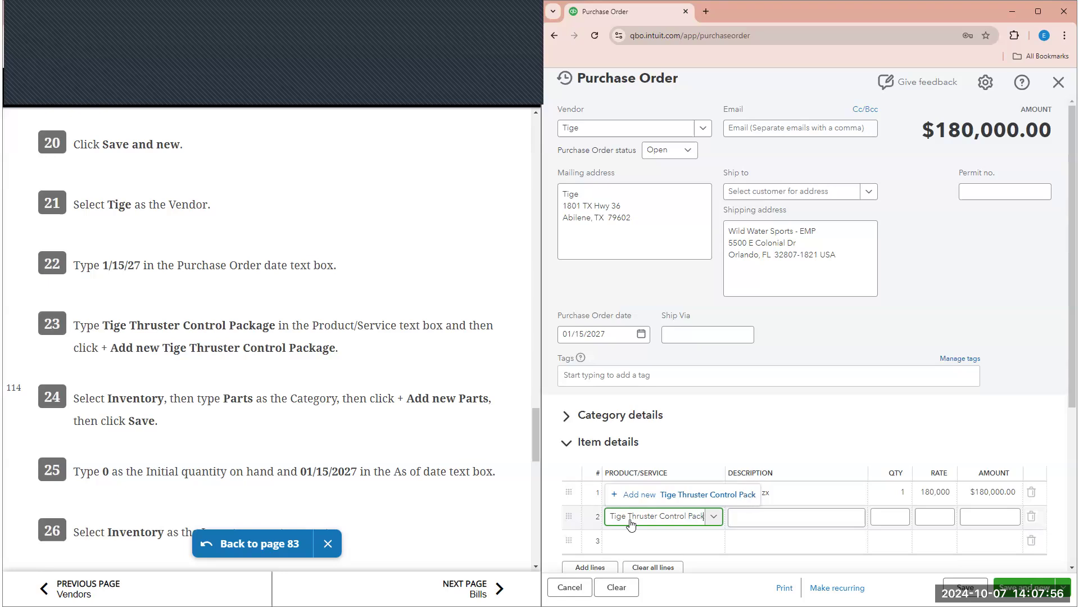
text(age)
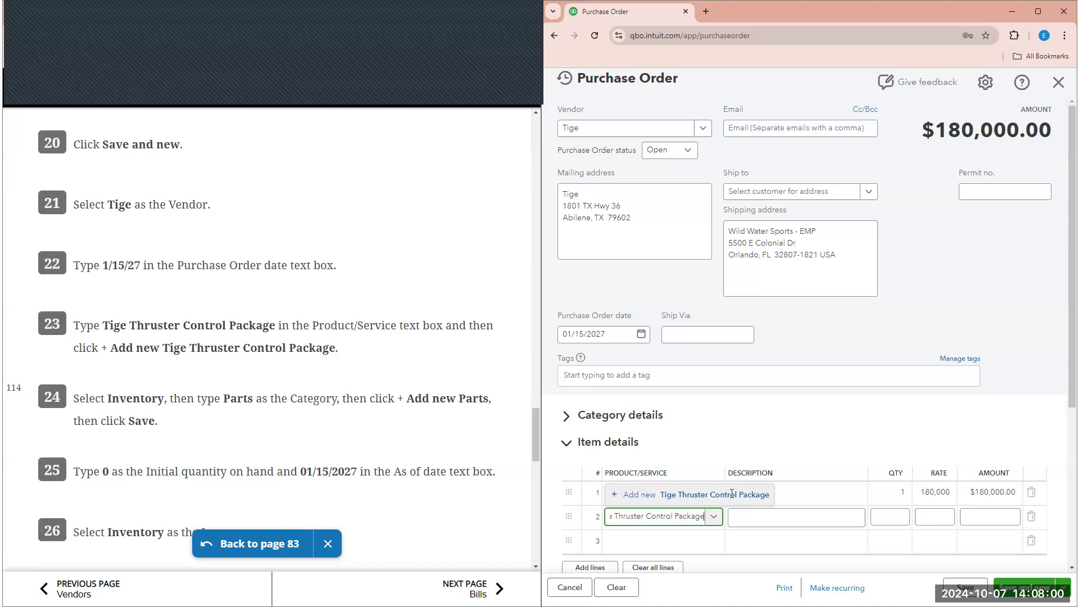
click(687, 494)
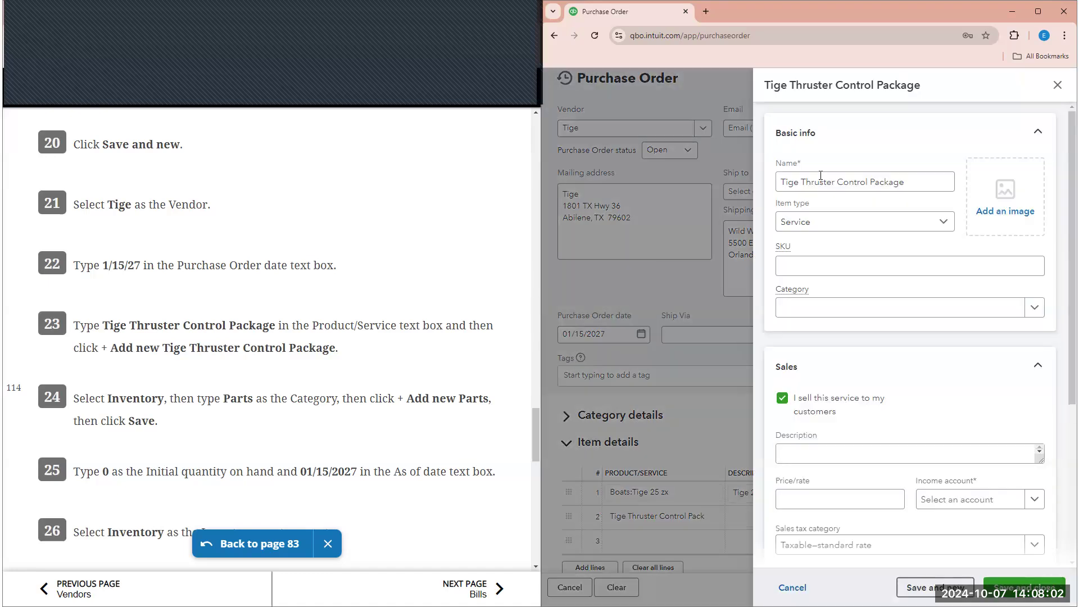
Set the item type to Inventory item, then create and save a new category named Parts for it.
click(857, 229)
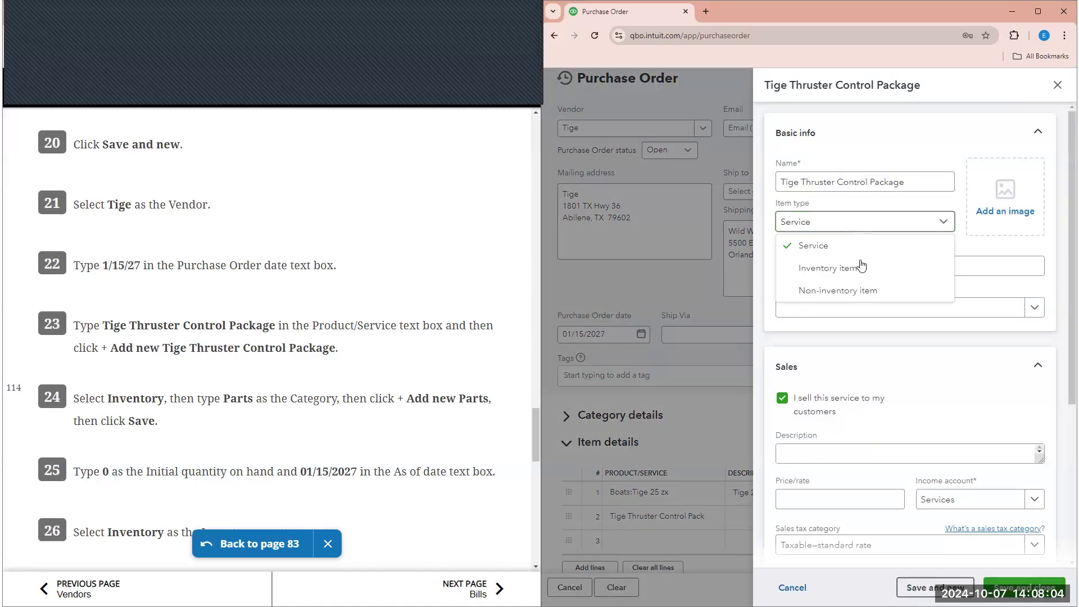
click(862, 269)
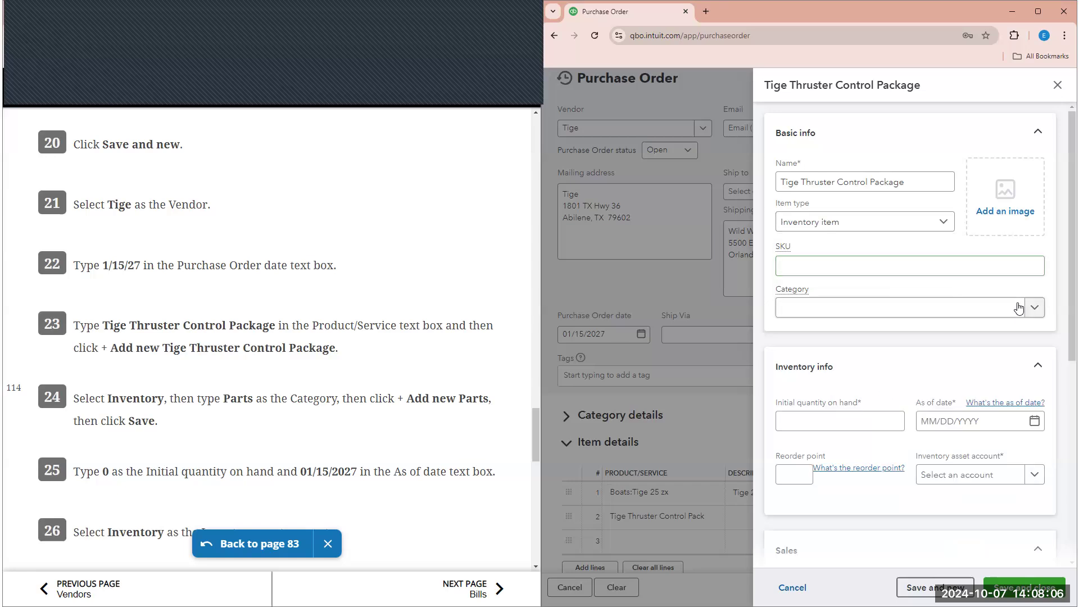
click(977, 271)
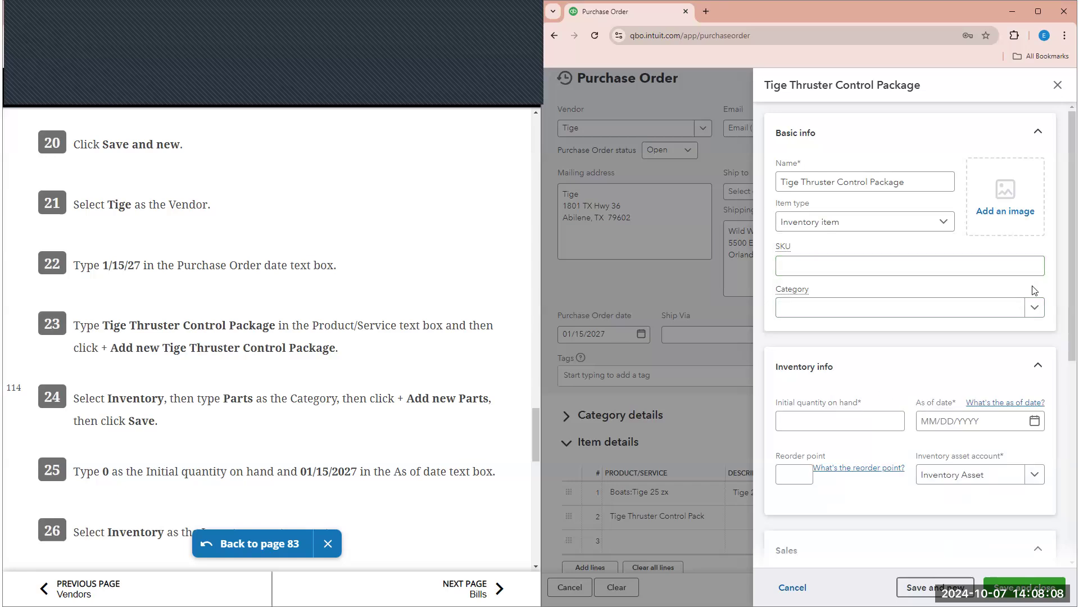
click(1039, 307)
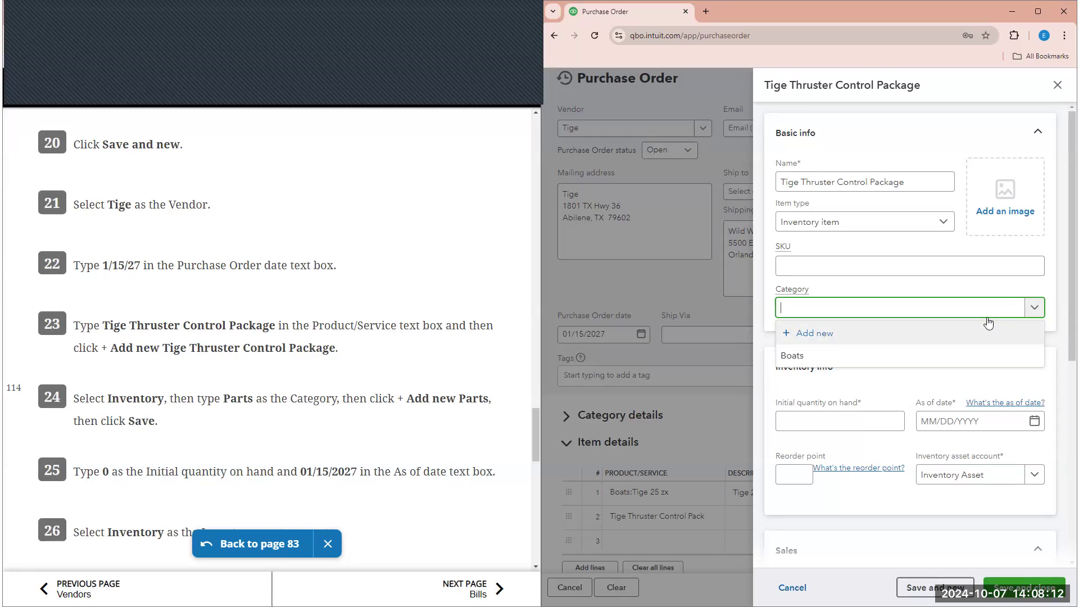
text(Parts)
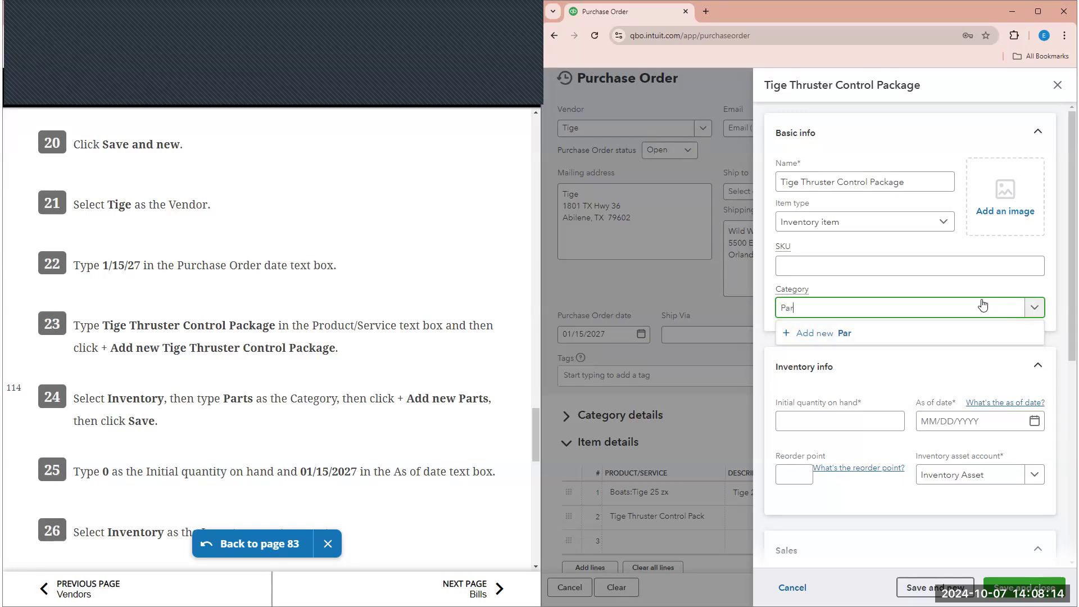
click(858, 328)
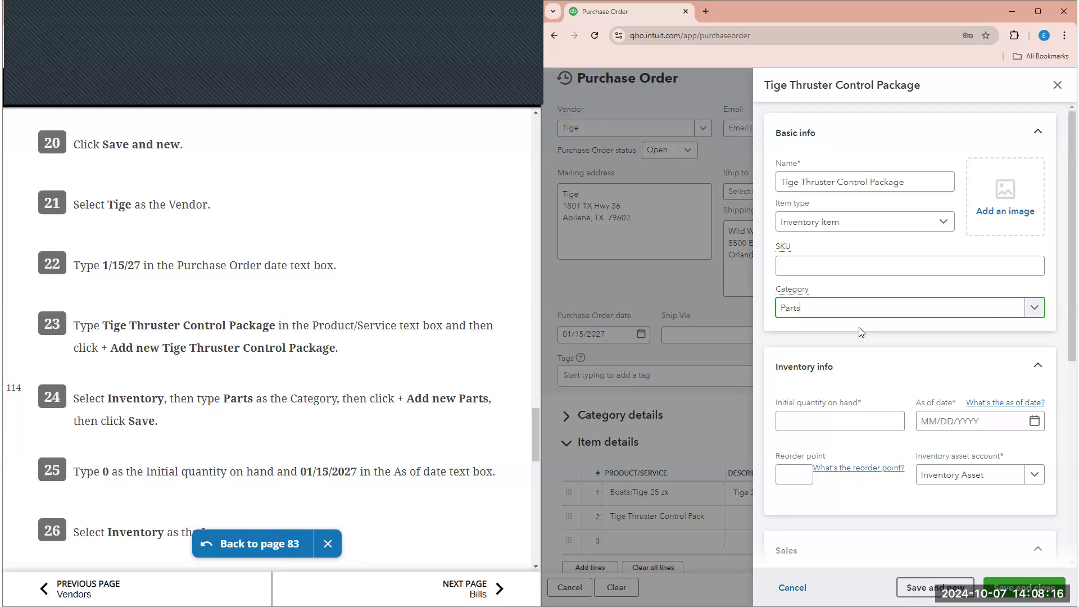
click(1036, 586)
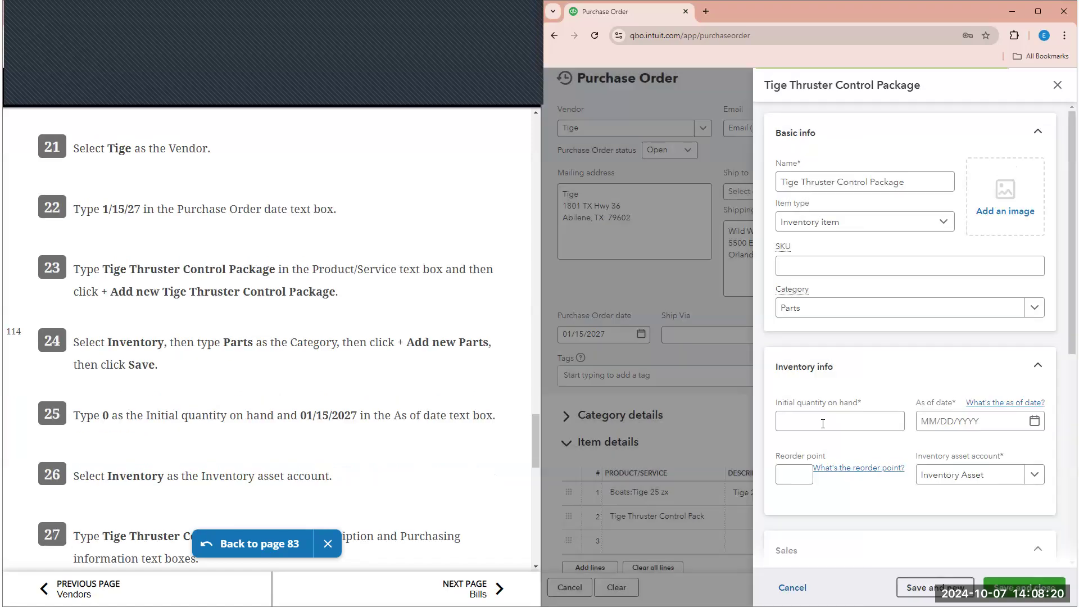
Set the initial quantity on hand to 0 as of 01/15/2027 and the inventory asset account to Inventory.
click(824, 424)
text(0)
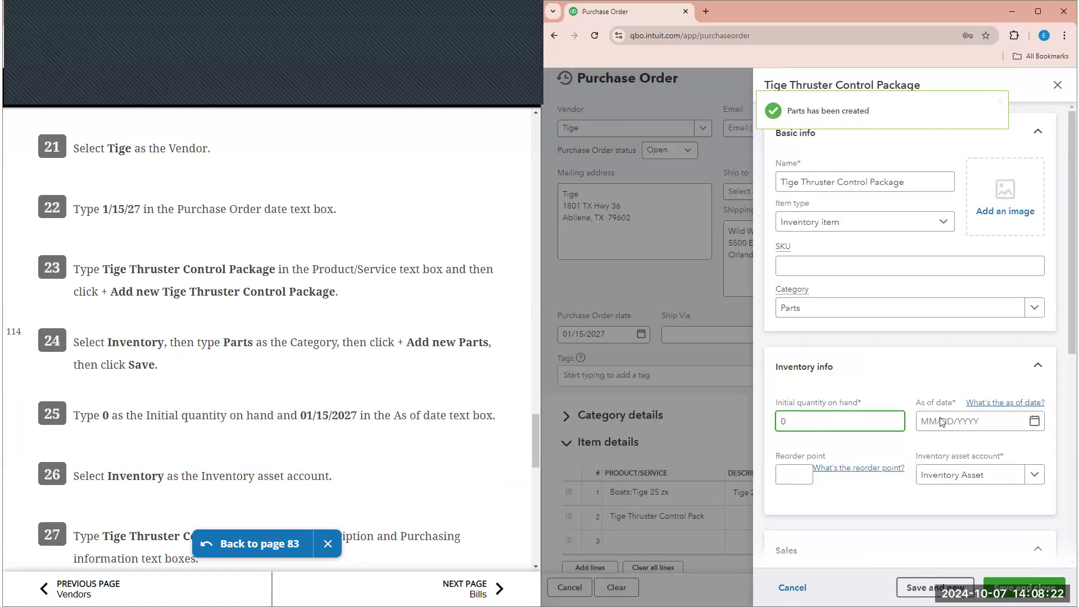
click(1034, 422)
text(01/15/2027)
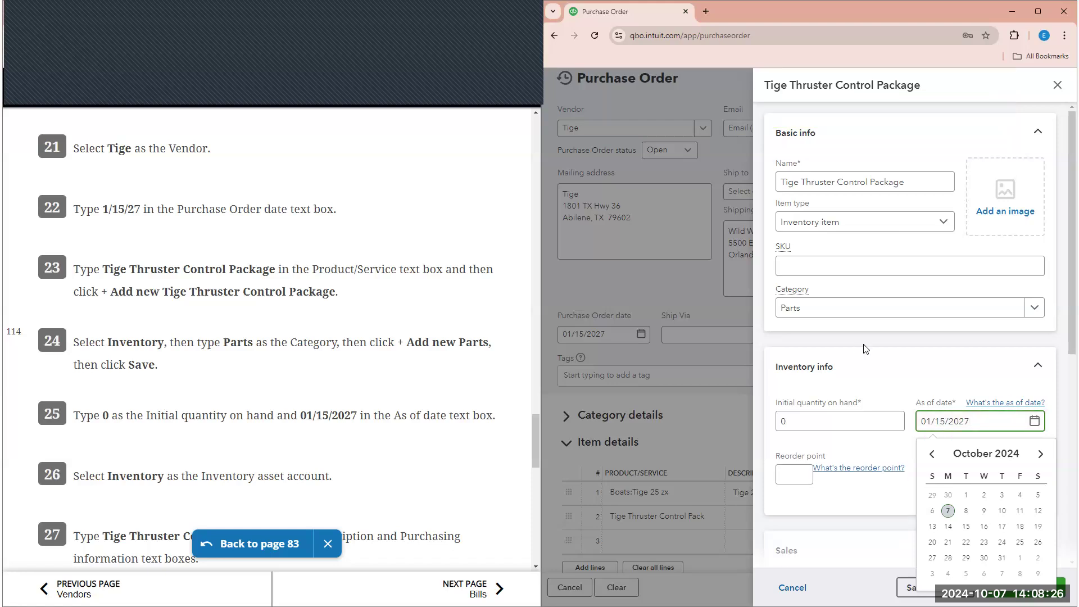
click(948, 340)
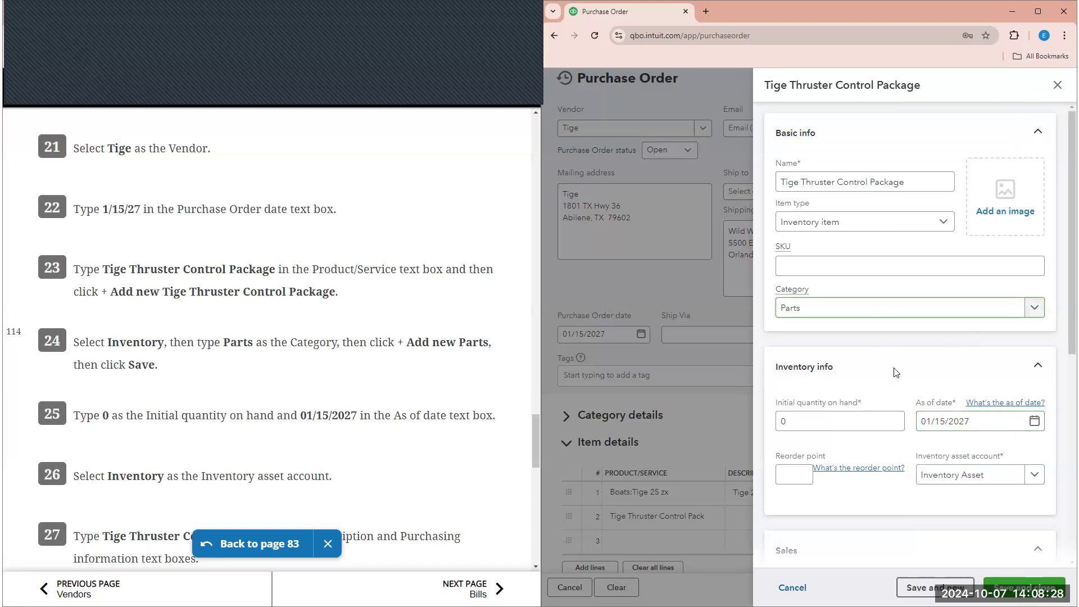
scroll(910, 348, down, 2)
click(1037, 362)
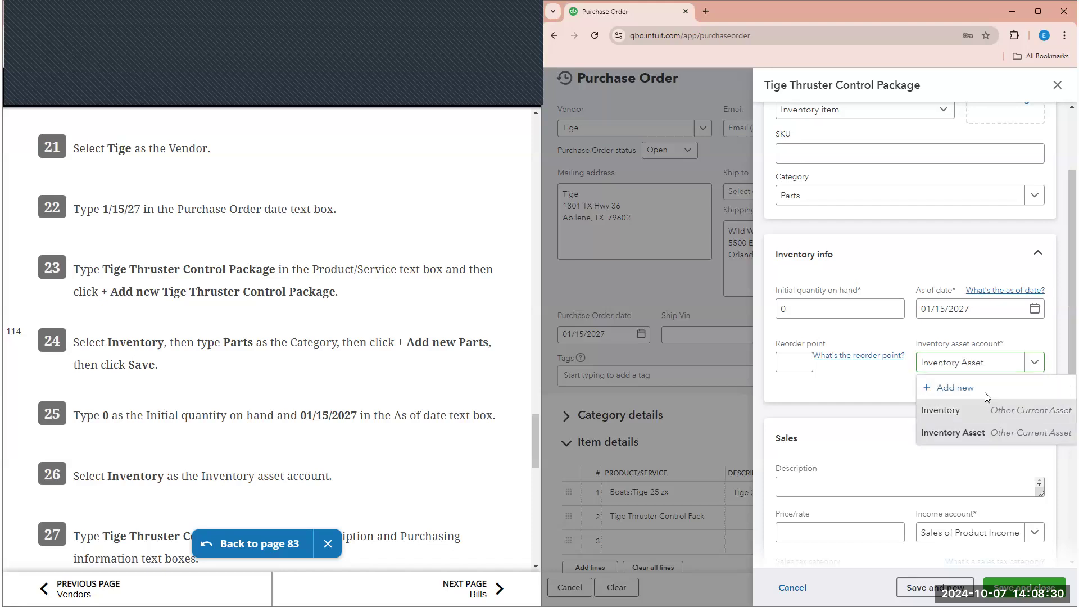
click(935, 409)
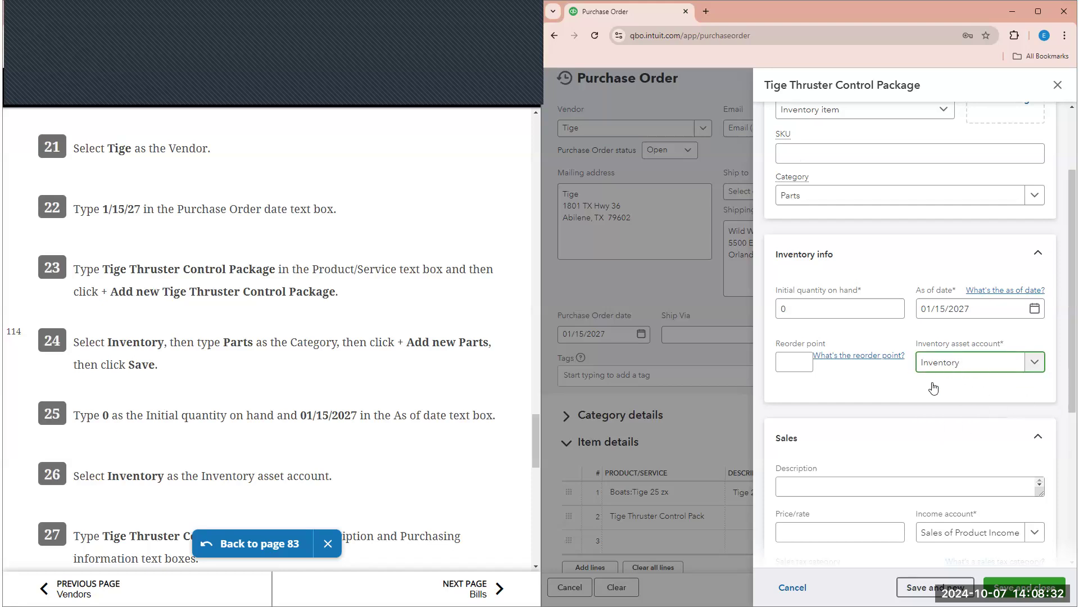
Enter Tige Thruster Control Package as the sales description and 25000 as the sales price.
scroll(461, 354, down, 4)
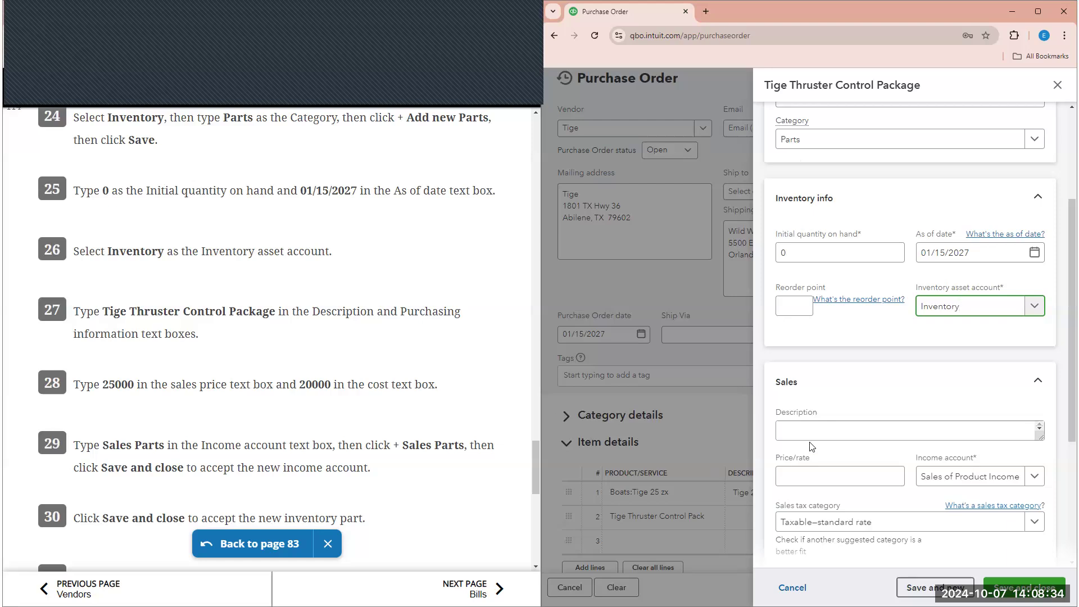
click(815, 422)
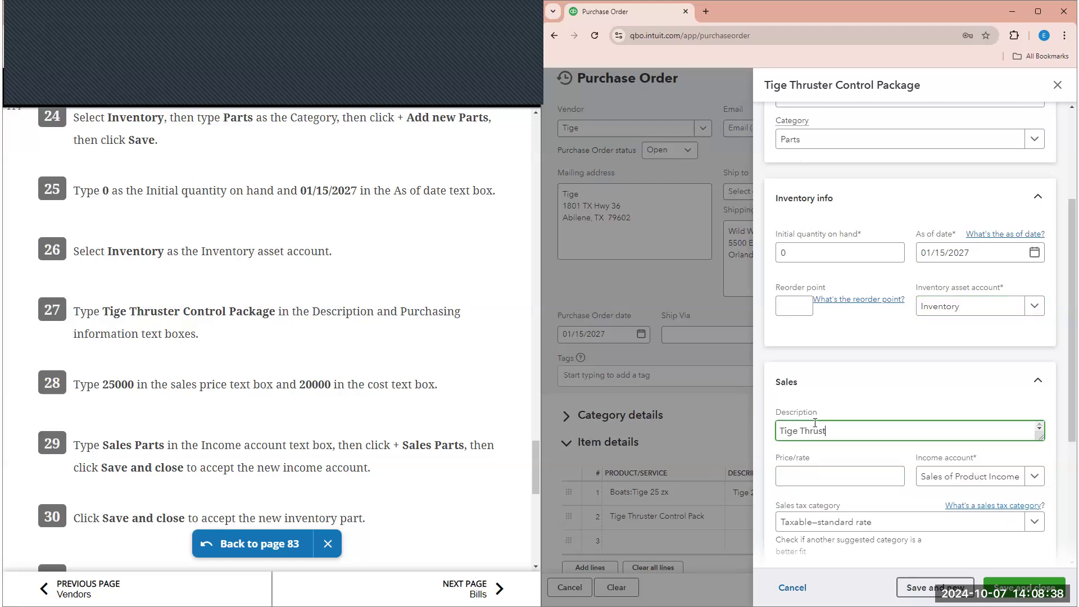
text(Tige Thruster Control Package)
click(824, 476)
text(25000)
scroll(864, 406, down, 1)
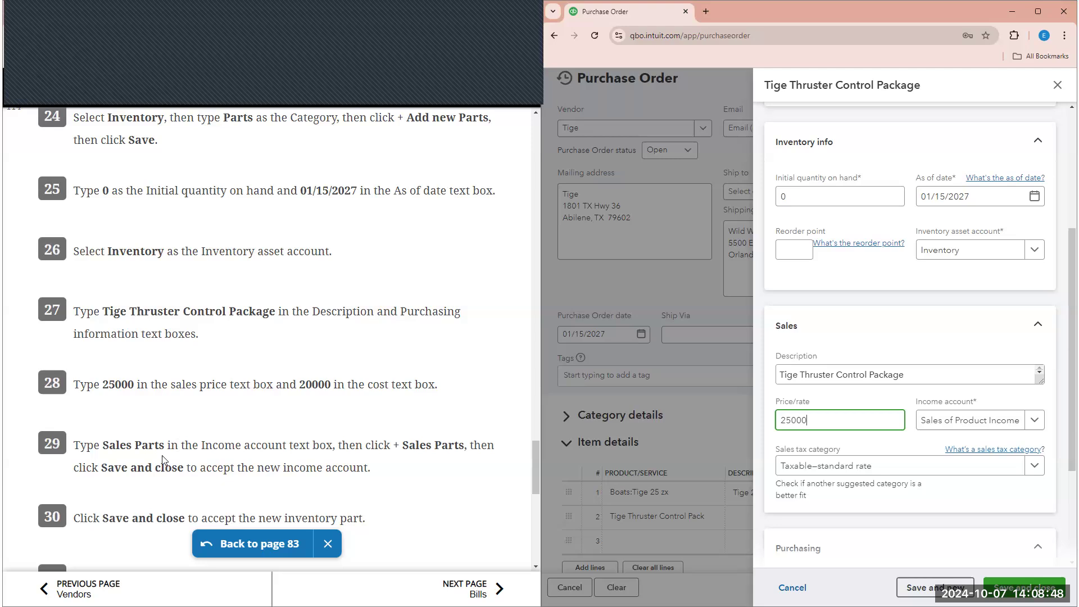
Enter Tige Thruster Control Package as the new item's purchase description.
scroll(818, 527, down, 2)
click(814, 528)
click(789, 499)
text(Tige Thruster Control)
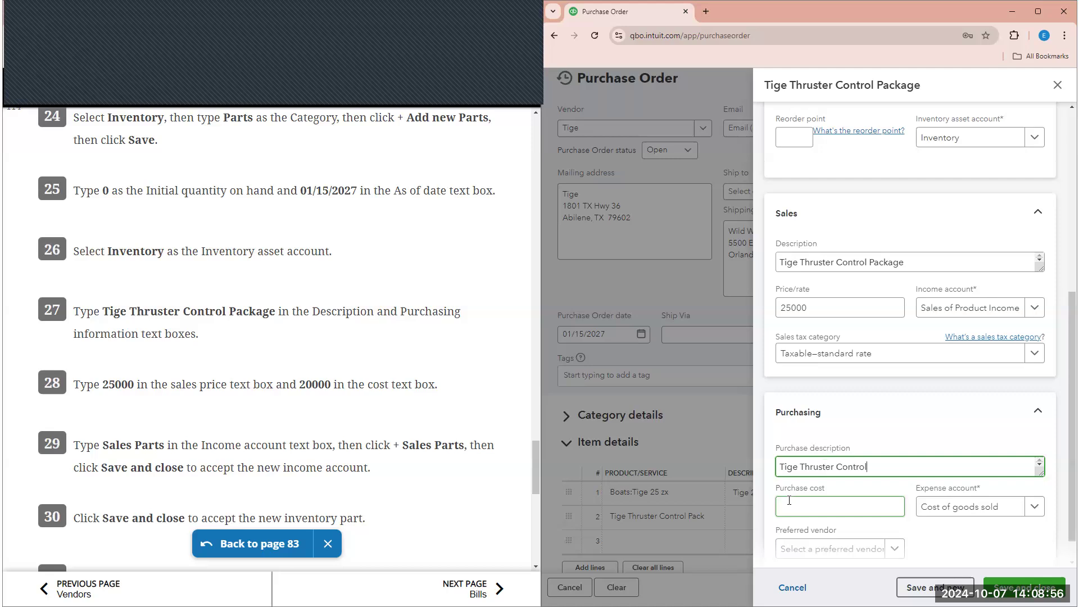
text( Package)
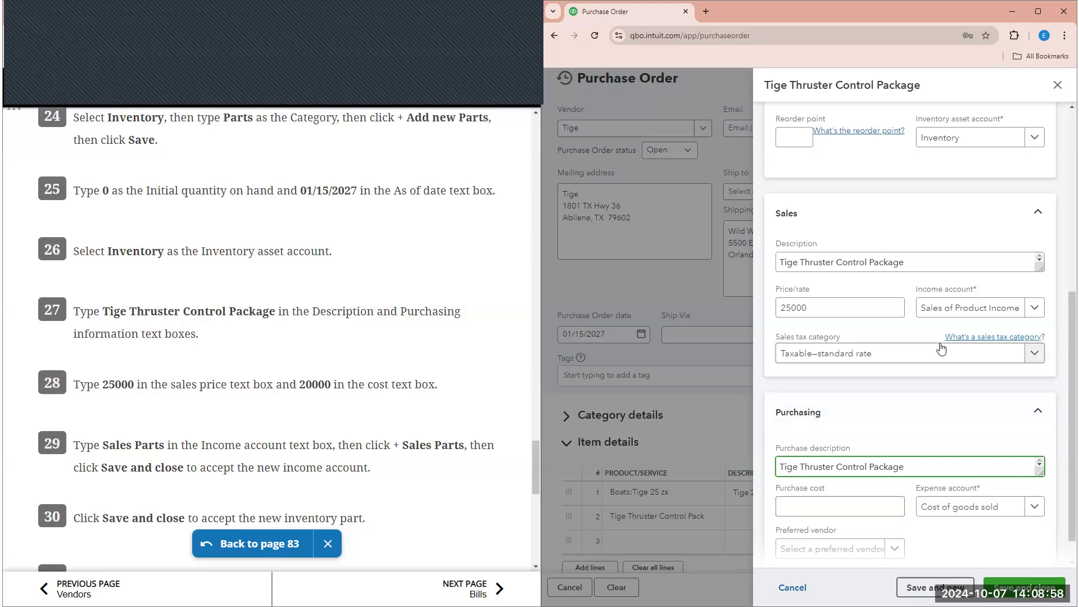
Create an income account named Sales Parts with detail type Sales of Product Income and assign it to the new item.
click(847, 309)
click(1043, 310)
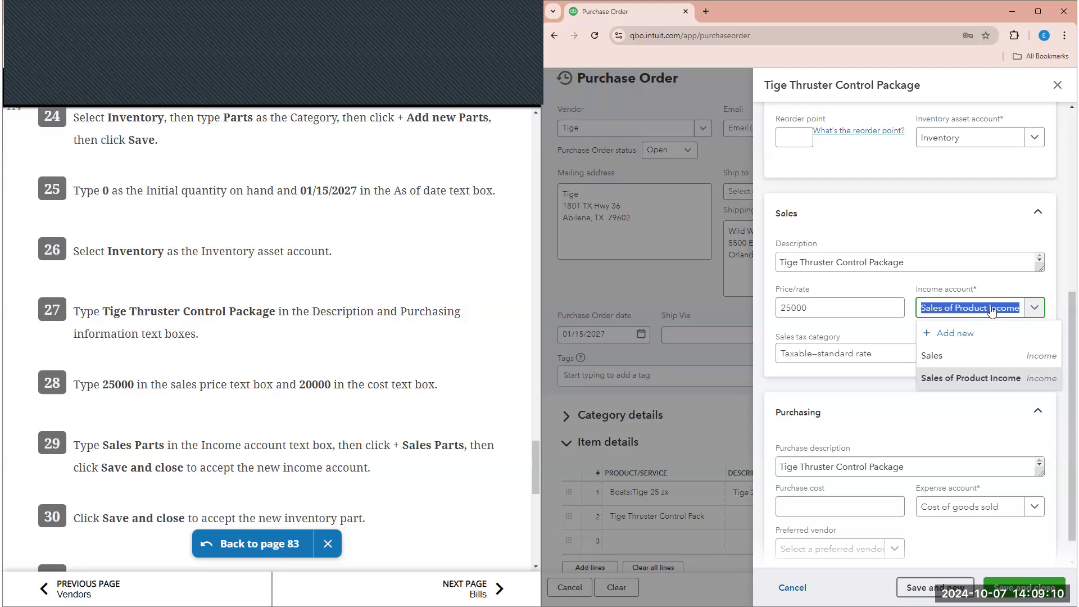
text(Sales)
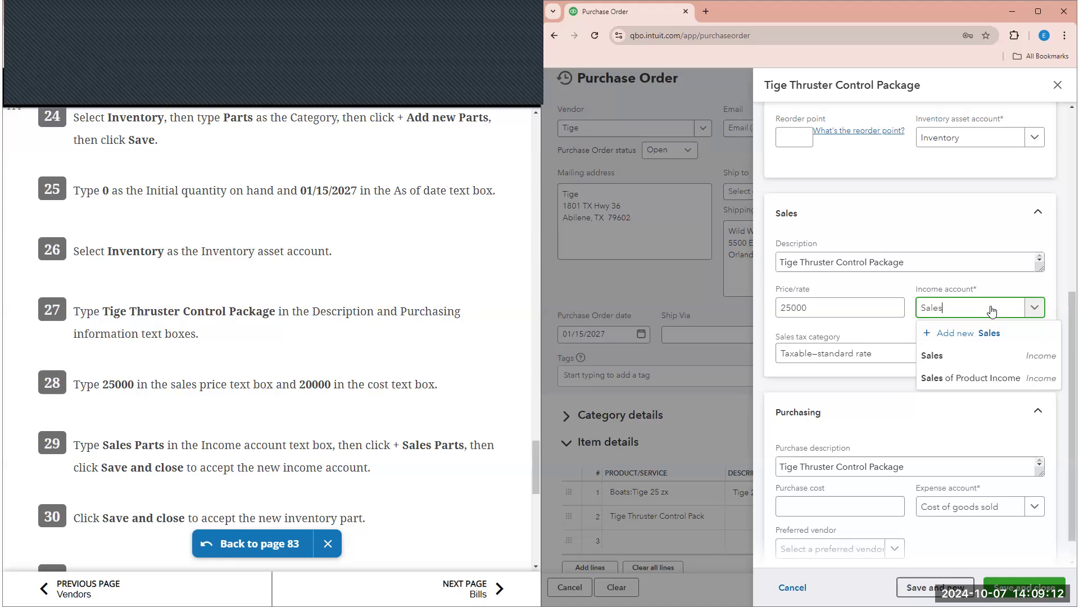
text( Prart)
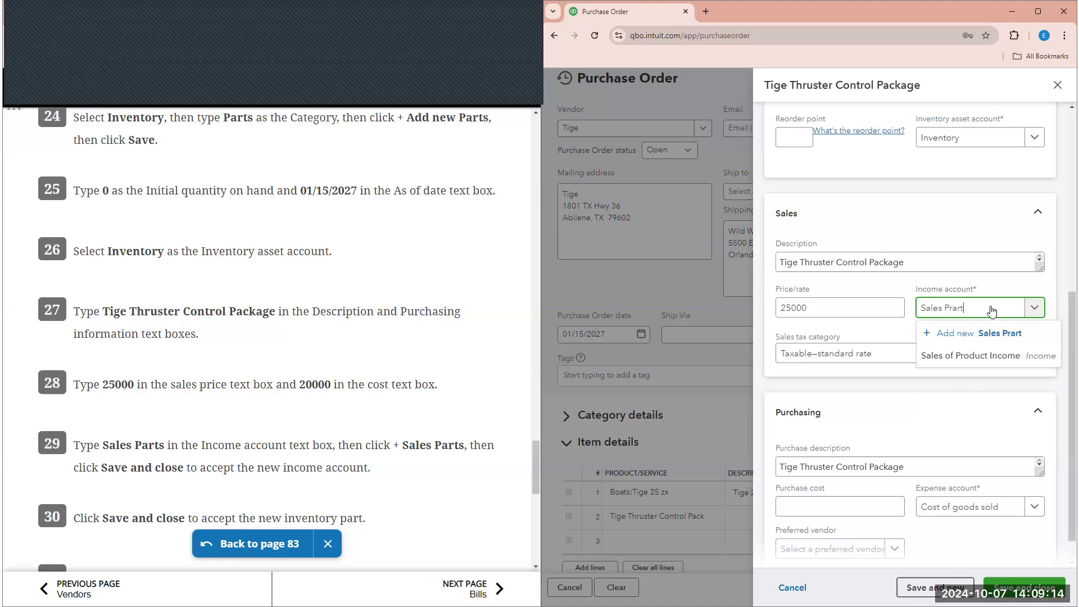
key(BackSpace)
key(BackSpace)
key(BackSpace)
text(arts)
click(995, 331)
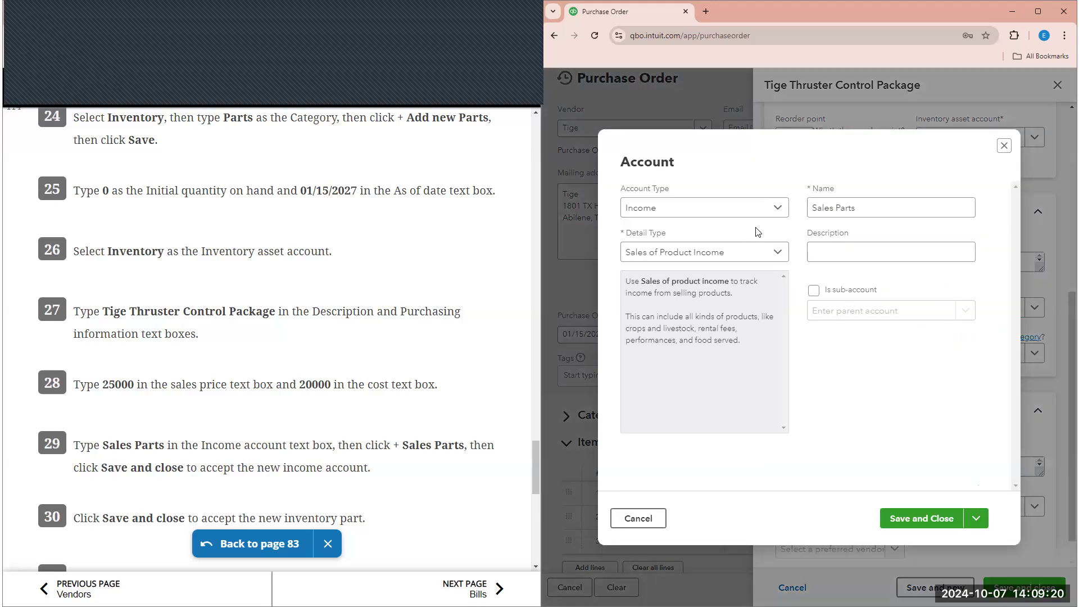
click(750, 252)
click(775, 251)
click(926, 516)
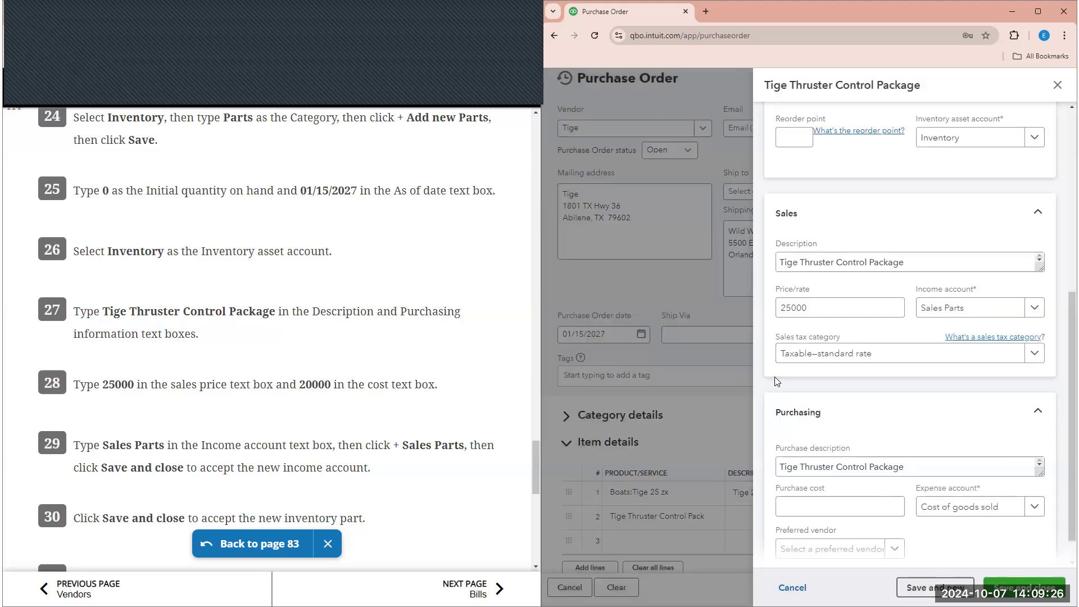
Set the item's purchase cost to 20000, then save and close the new inventory item.
click(786, 506)
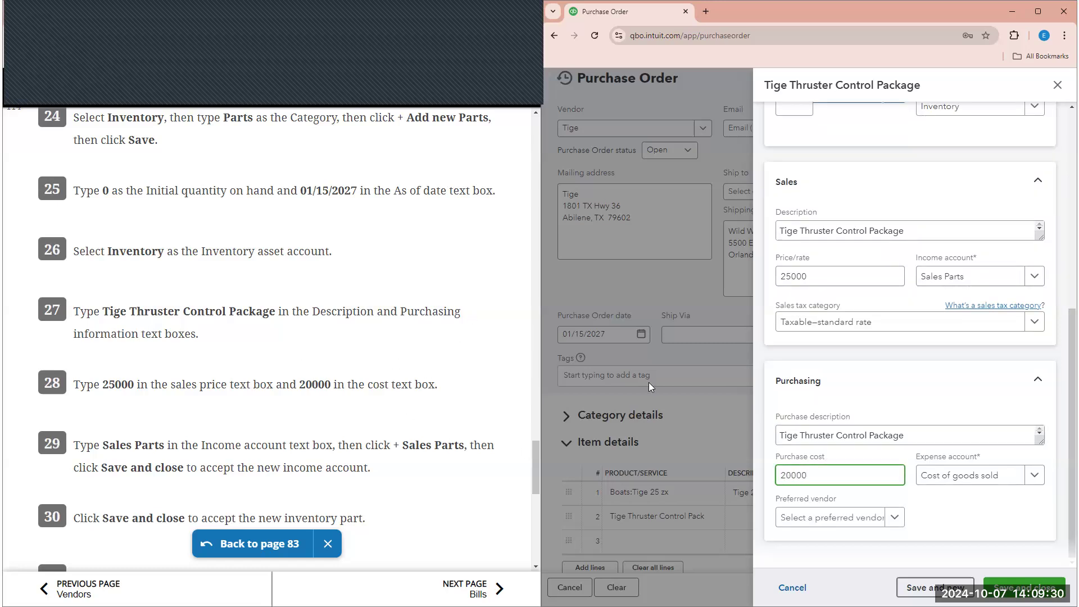
click(398, 420)
scroll(364, 412, down, 3)
scroll(364, 413, down, 4)
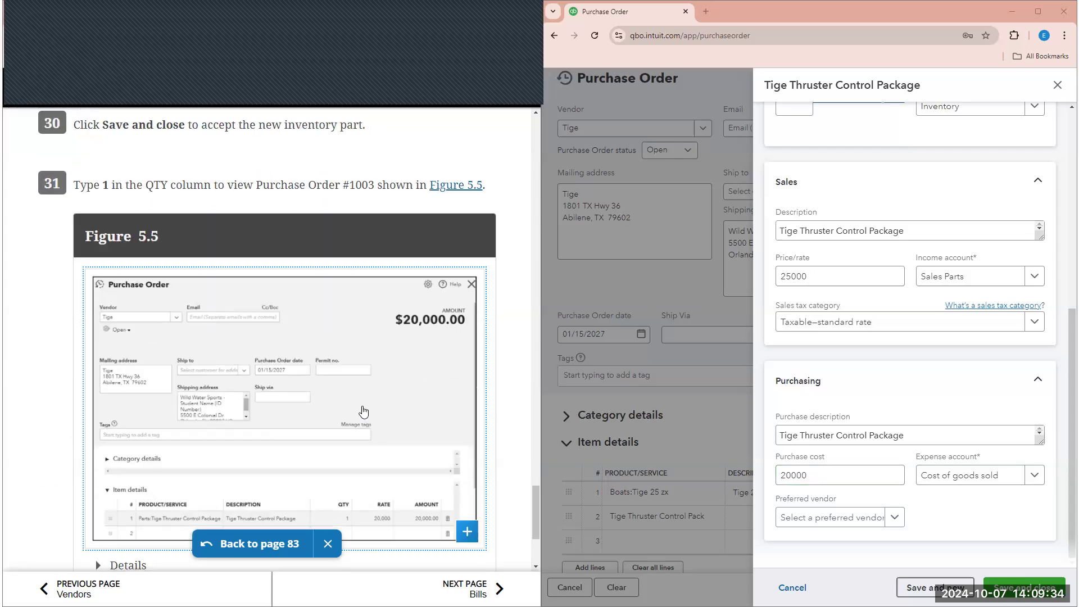
click(843, 522)
click(1024, 587)
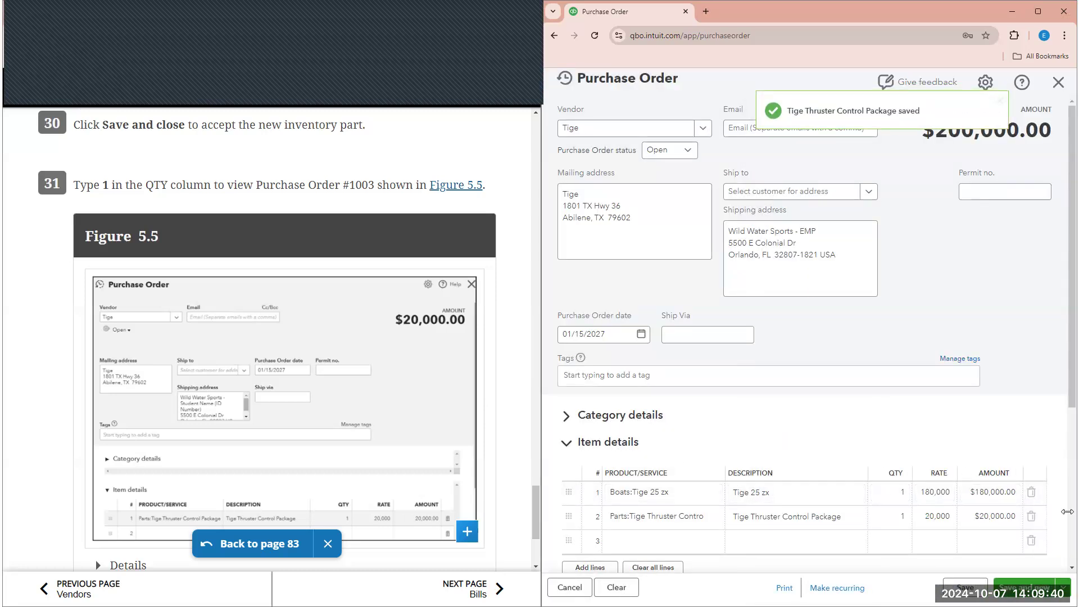
Delete the Boats:Tige 25 zx line from the purchase order's item details.
scroll(342, 414, down, 3)
click(1031, 492)
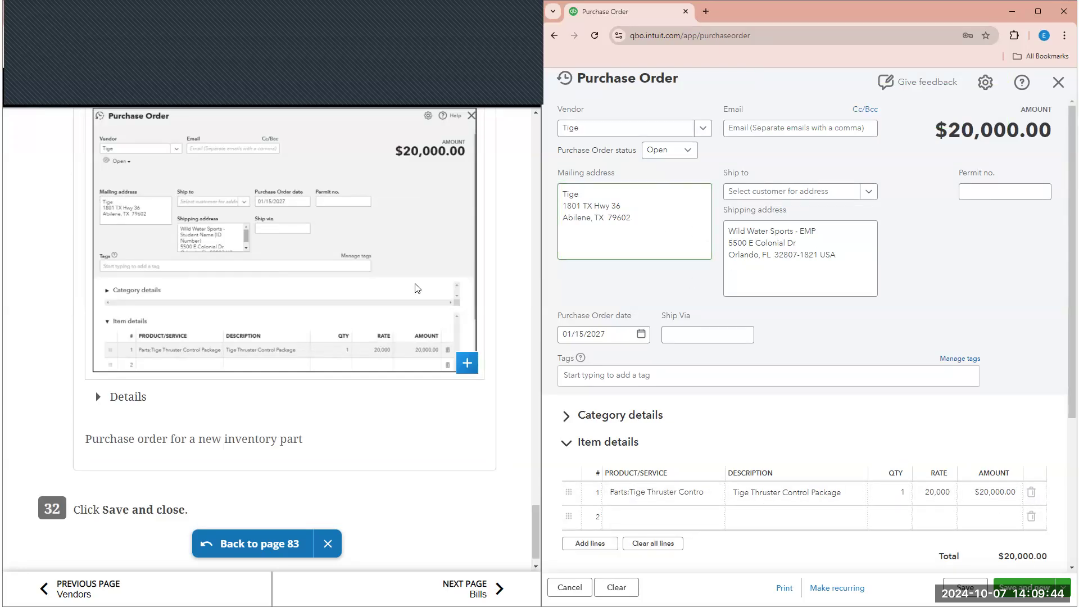
scroll(488, 284, up, 3)
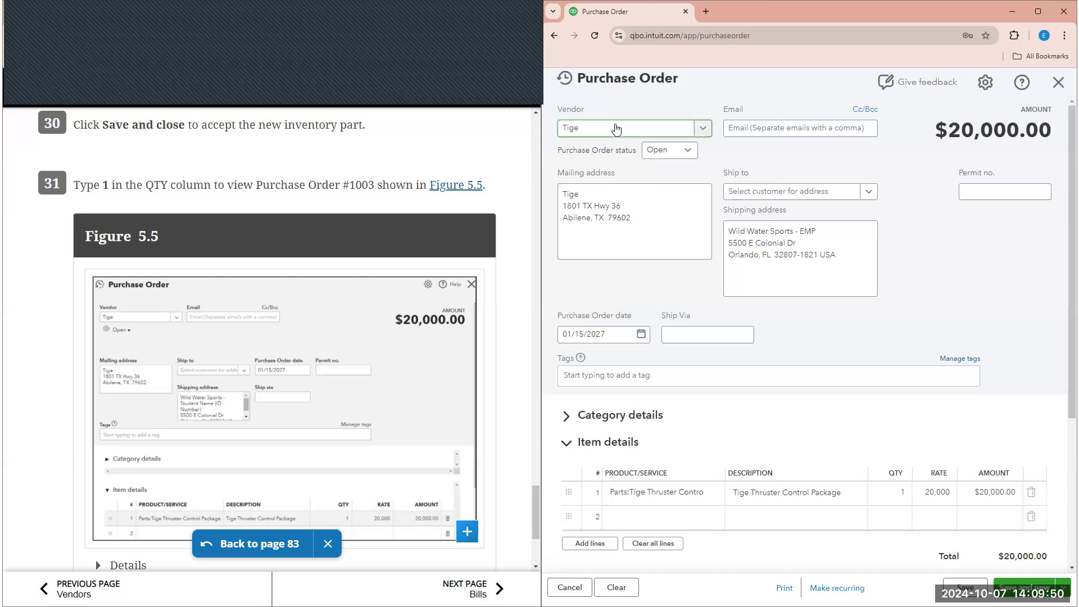
Check the Tige purchase order against Figure 5.5 in the textbook, then save and close it.
scroll(696, 446, down, 1)
click(711, 440)
click(758, 384)
scroll(756, 368, down, 2)
scroll(955, 213, up, 3)
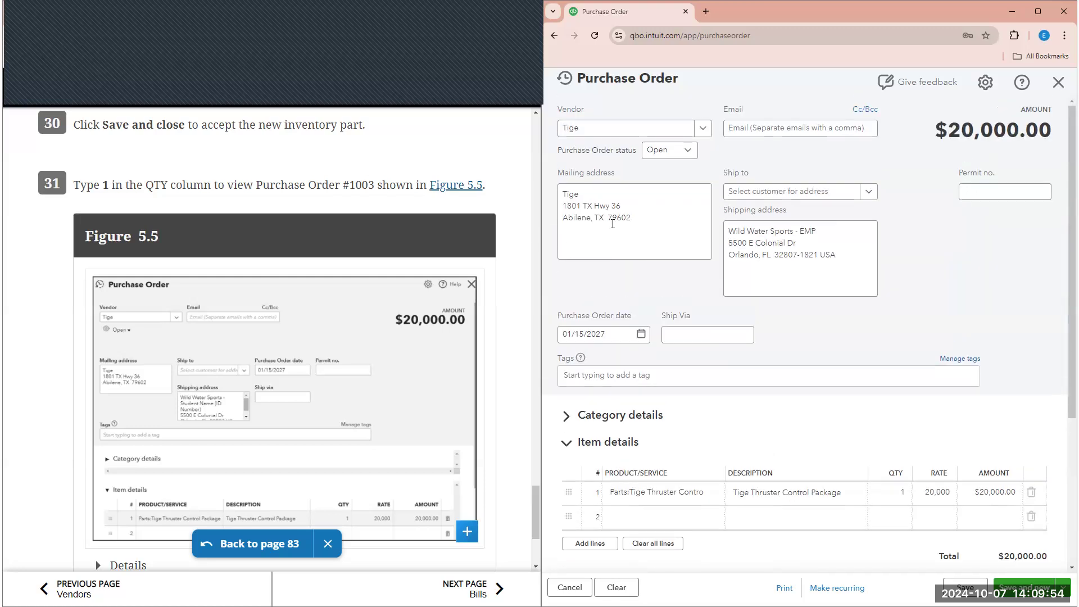
click(389, 283)
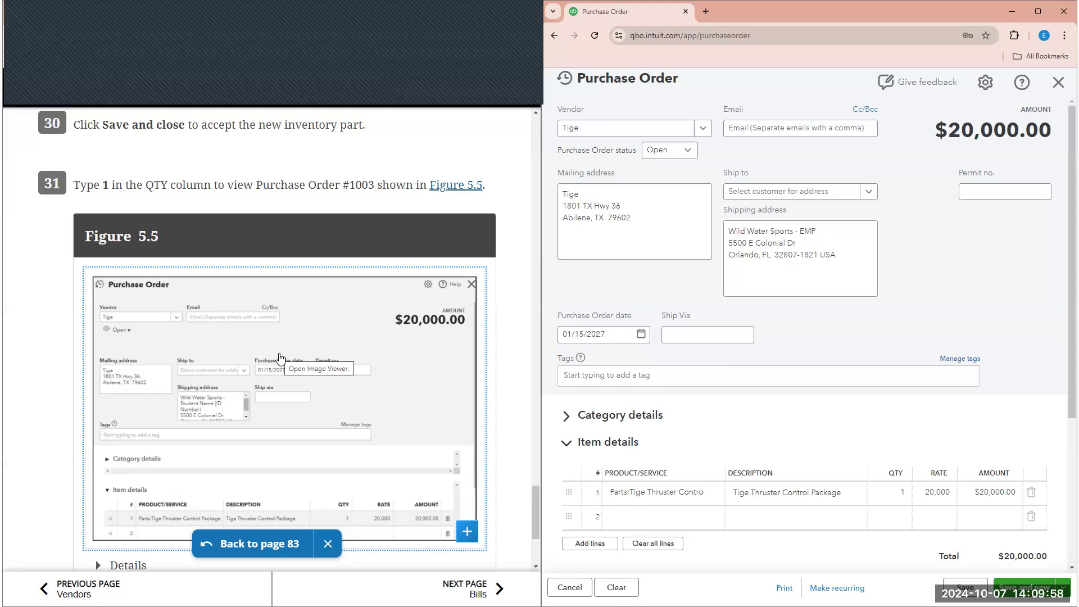
scroll(280, 358, down, 4)
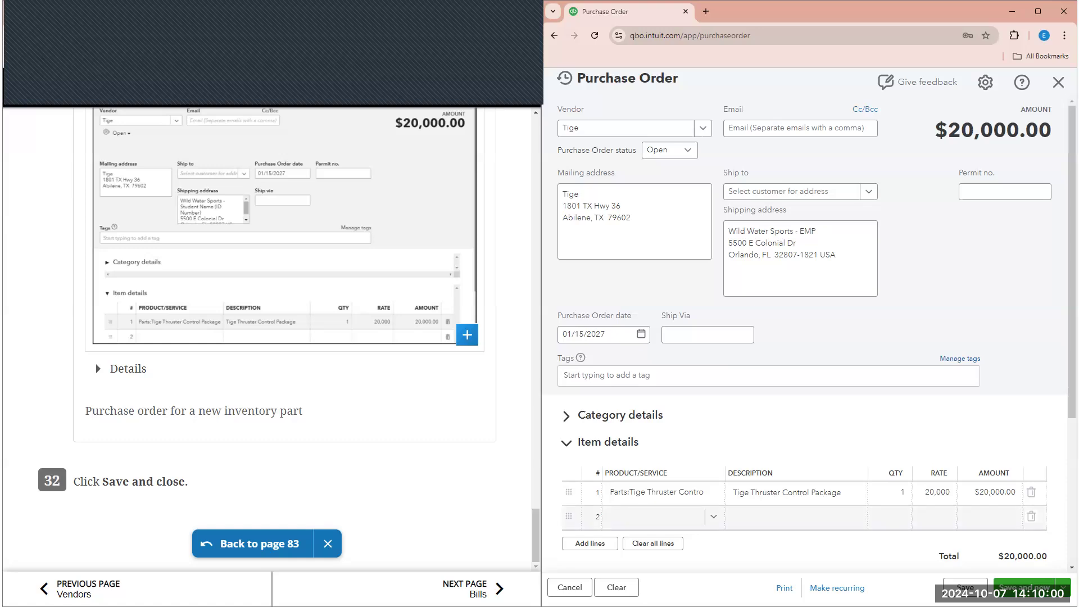
click(1062, 587)
click(1023, 539)
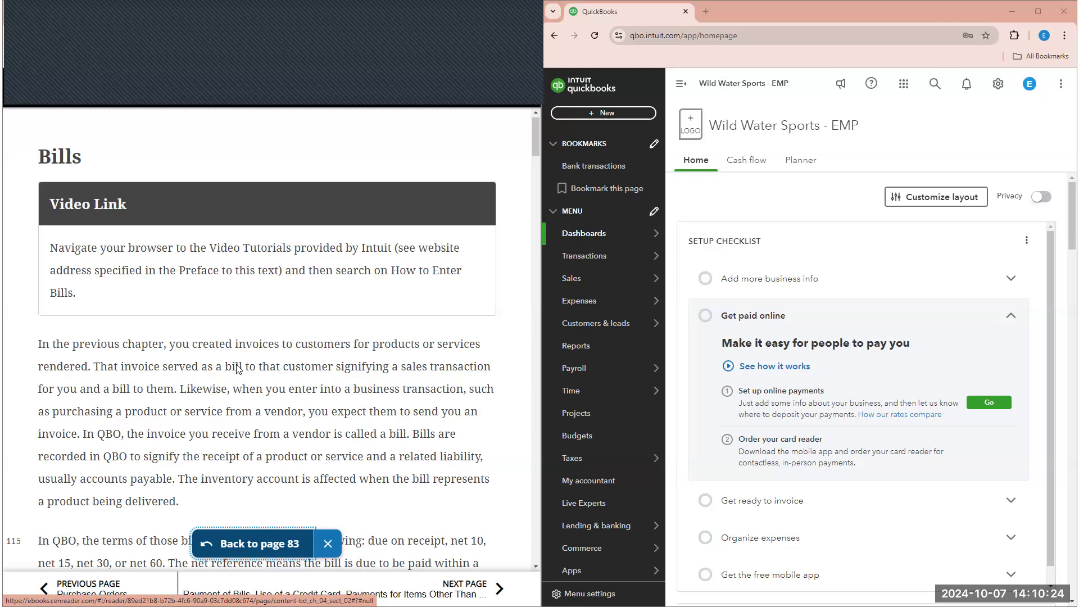
Read the textbook's Bills section on bill terms and the first instructions for recording a vendor bill on account.
scroll(237, 368, down, 1)
scroll(239, 360, down, 2)
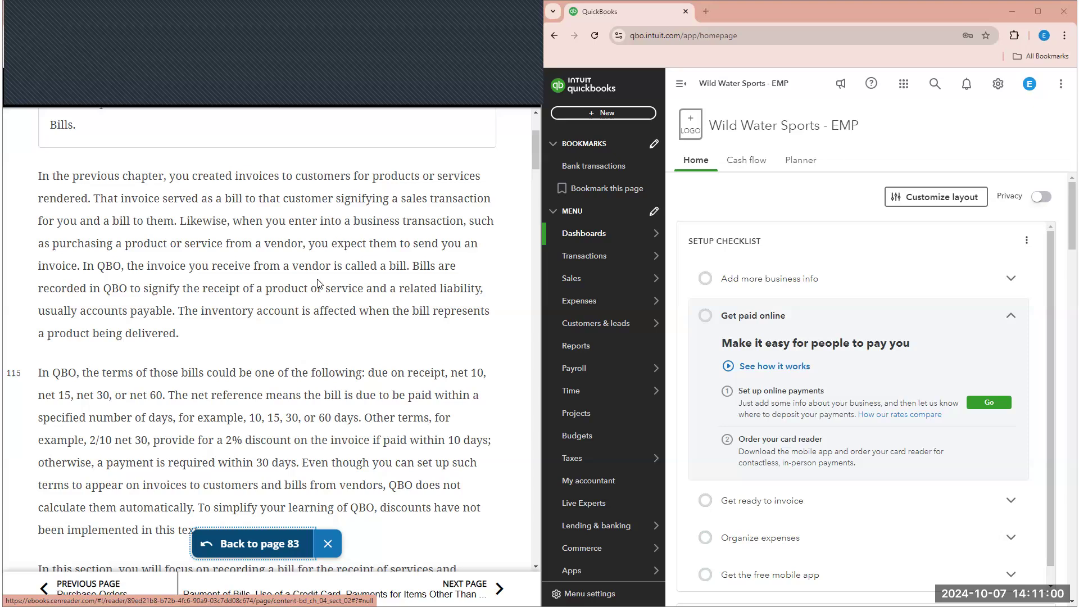
scroll(321, 281, down, 1)
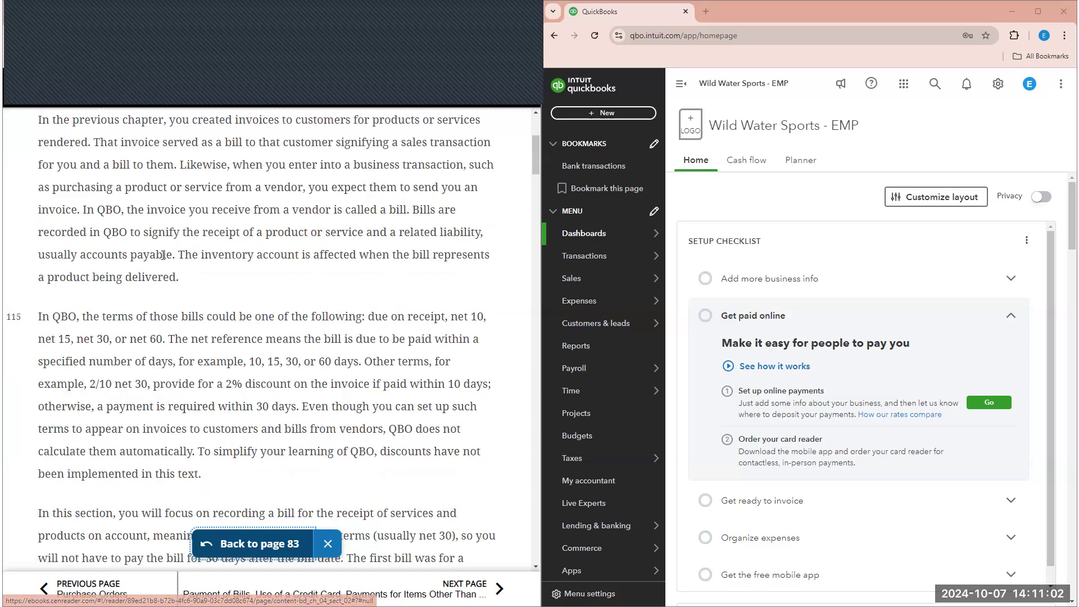
scroll(163, 253, down, 1)
scroll(247, 207, down, 1)
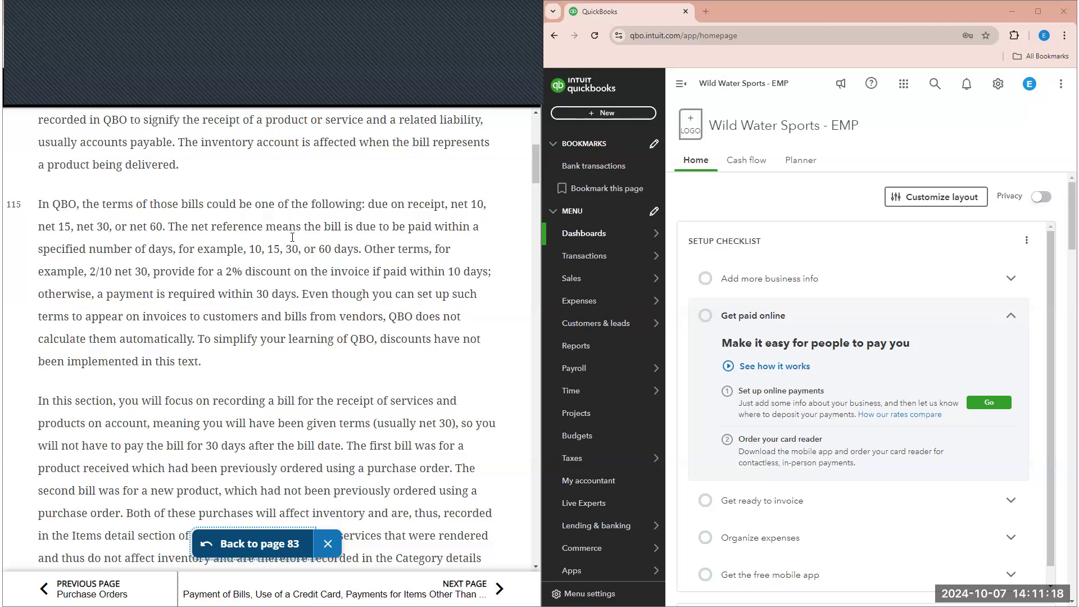
scroll(291, 230, down, 1)
scroll(292, 231, down, 1)
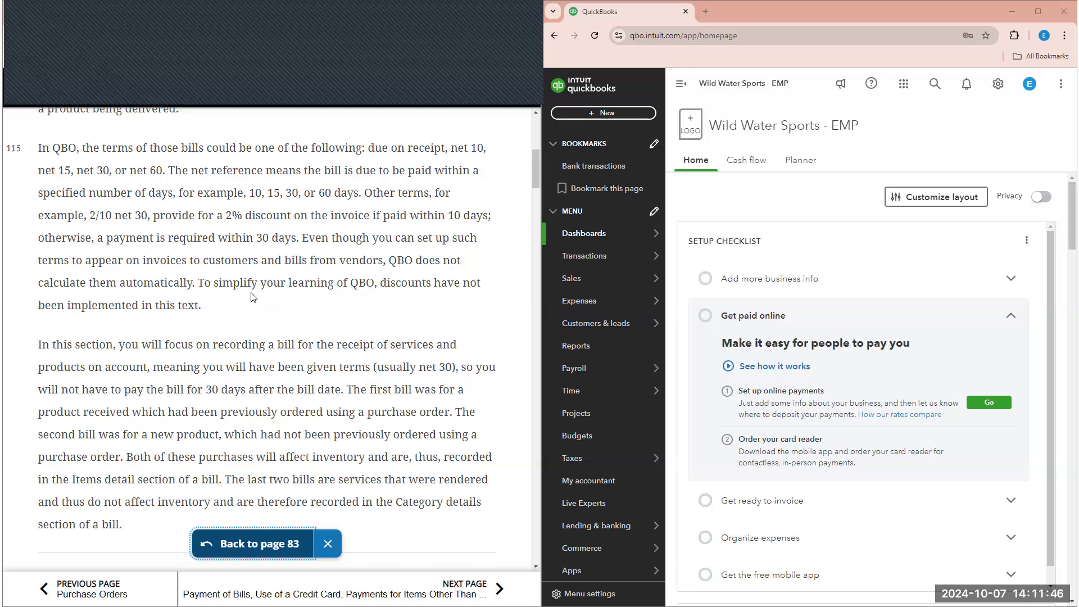
scroll(254, 295, down, 1)
scroll(254, 293, down, 1)
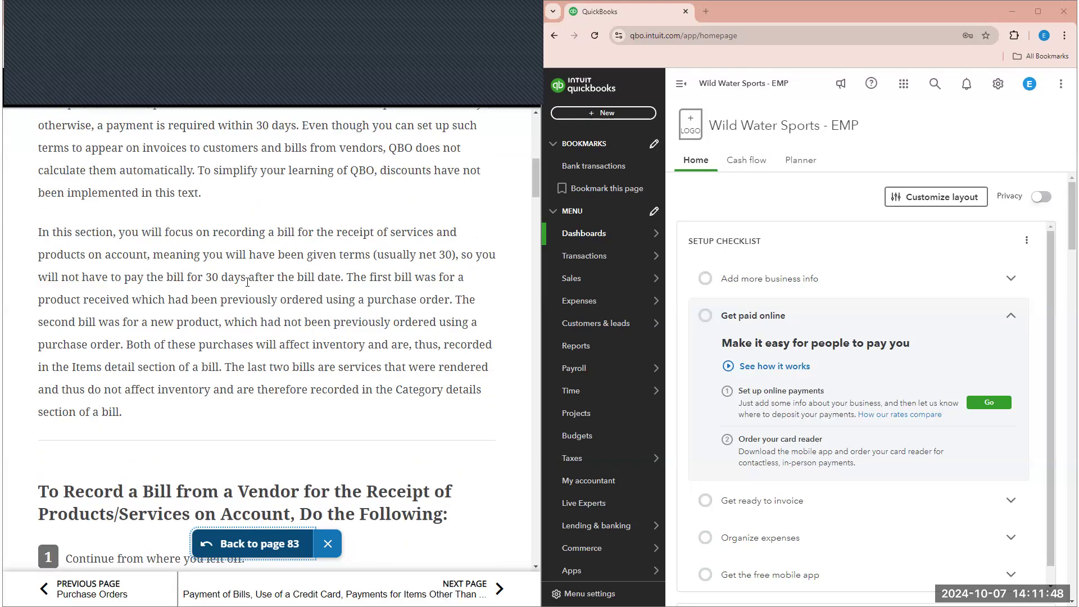
scroll(250, 215, down, 1)
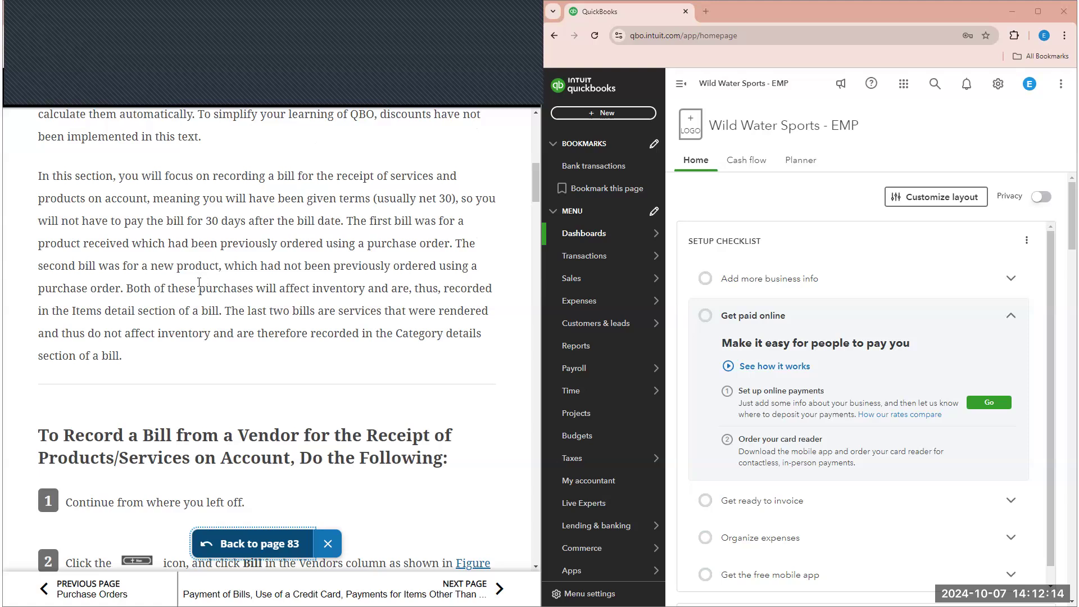
scroll(199, 280, down, 1)
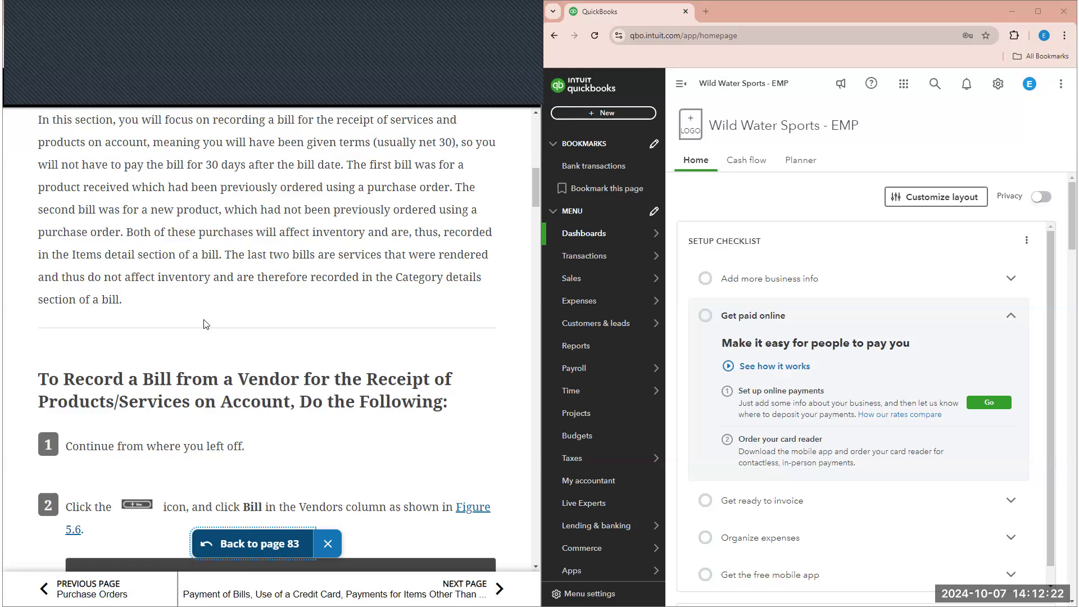
scroll(203, 320, down, 1)
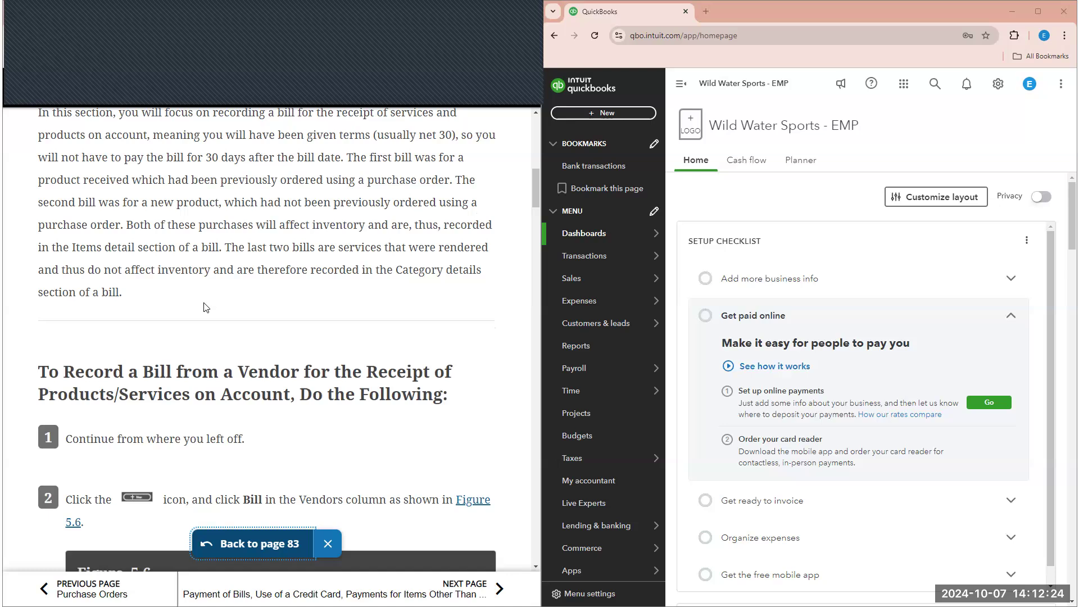
scroll(202, 314, down, 1)
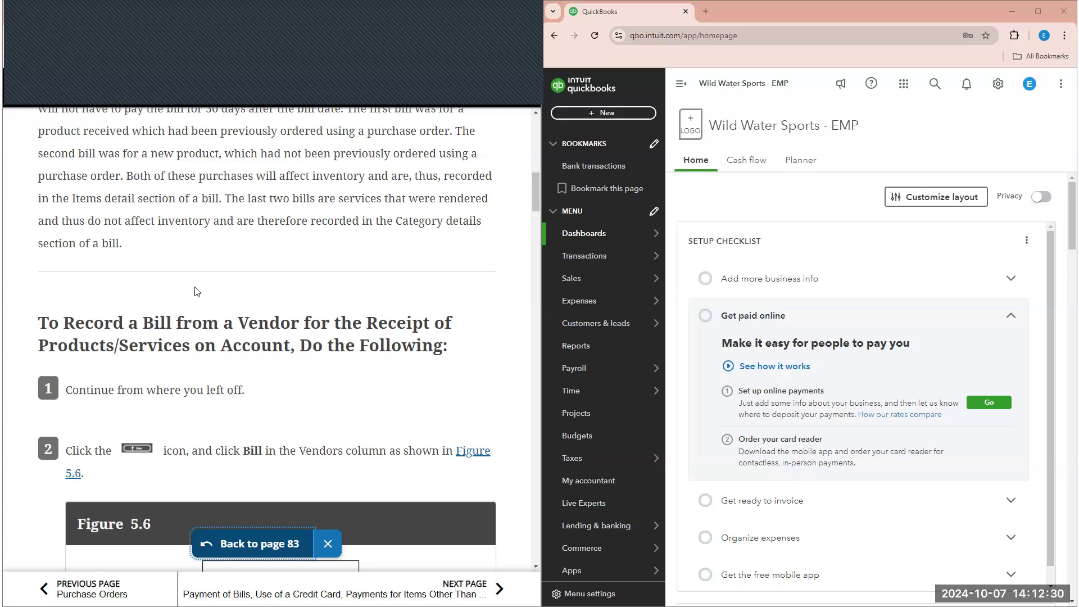
scroll(195, 292, down, 2)
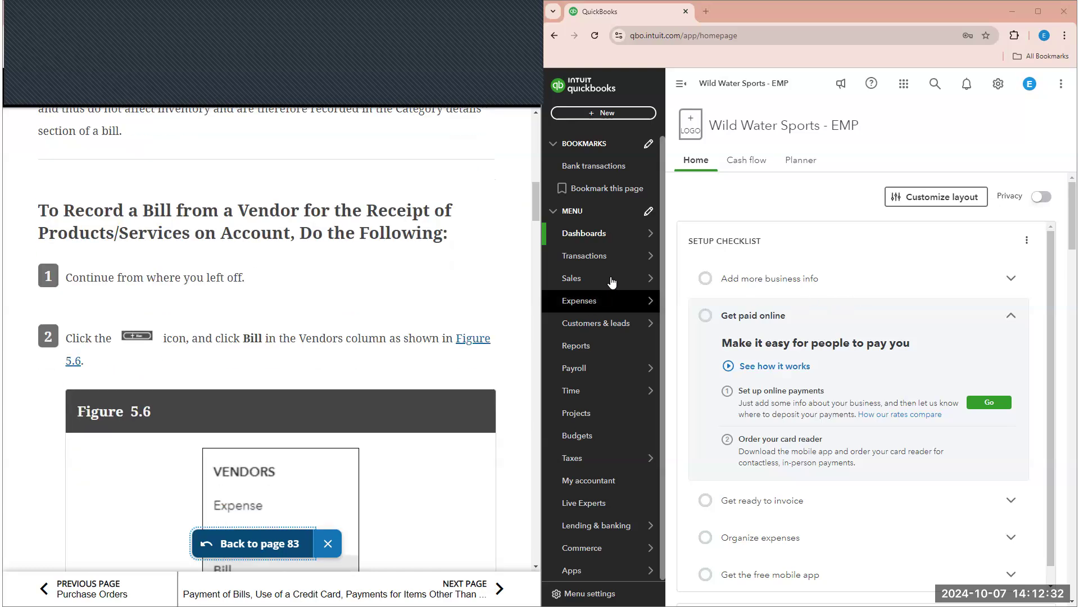
scroll(315, 264, down, 1)
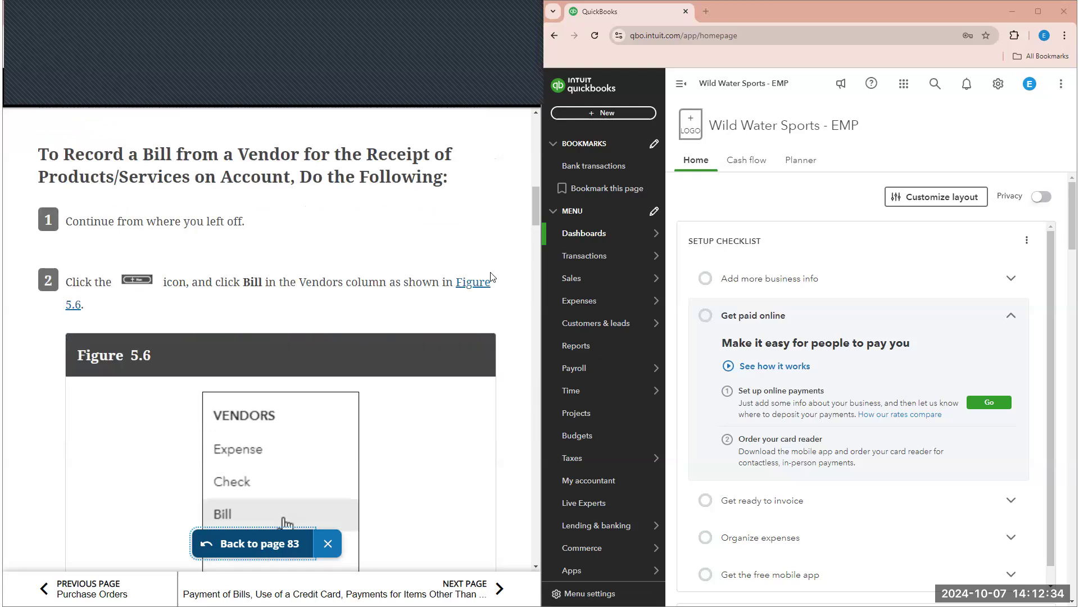
scroll(145, 310, down, 1)
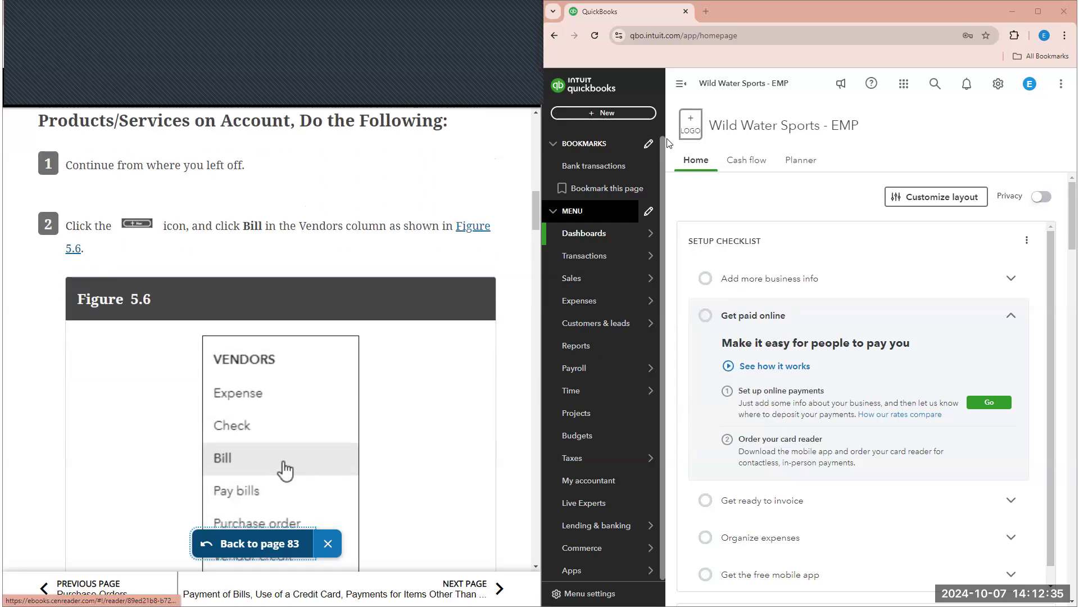
Start a new vendor bill and select Tige as the vendor.
click(624, 112)
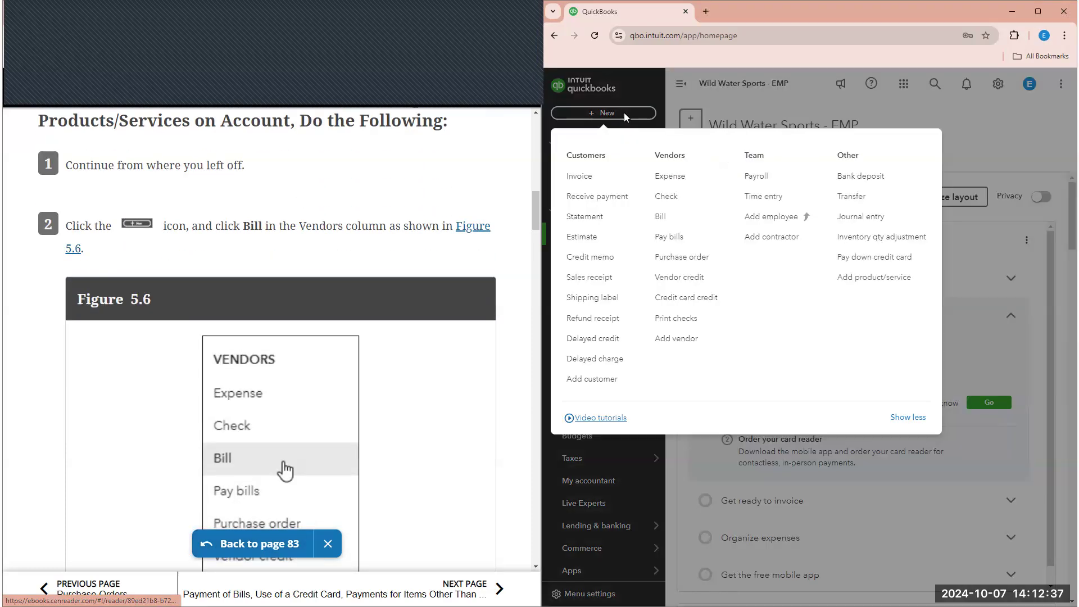
click(674, 221)
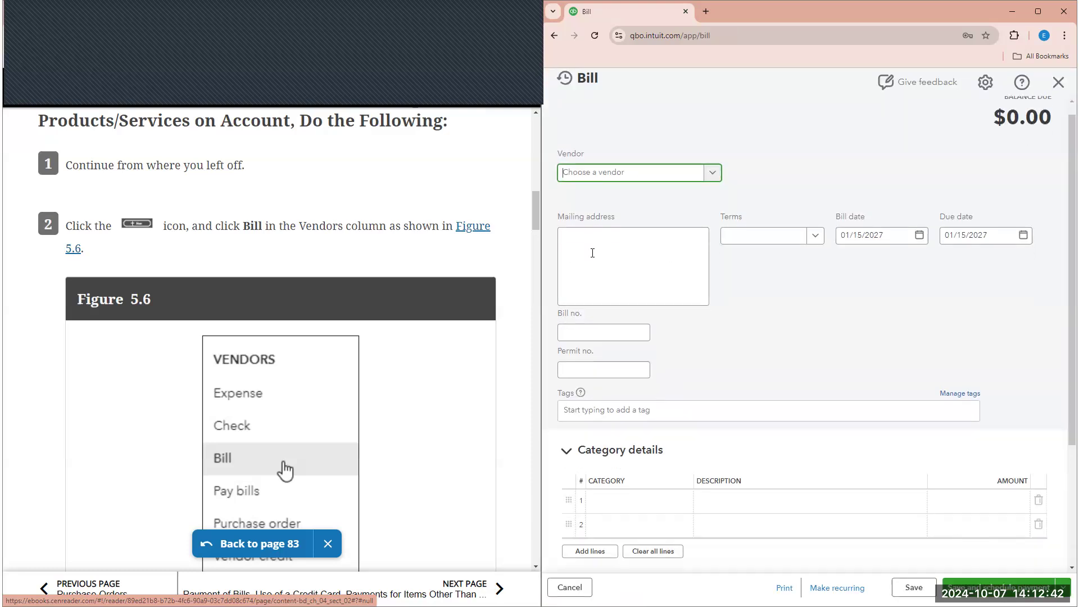
scroll(402, 312, down, 9)
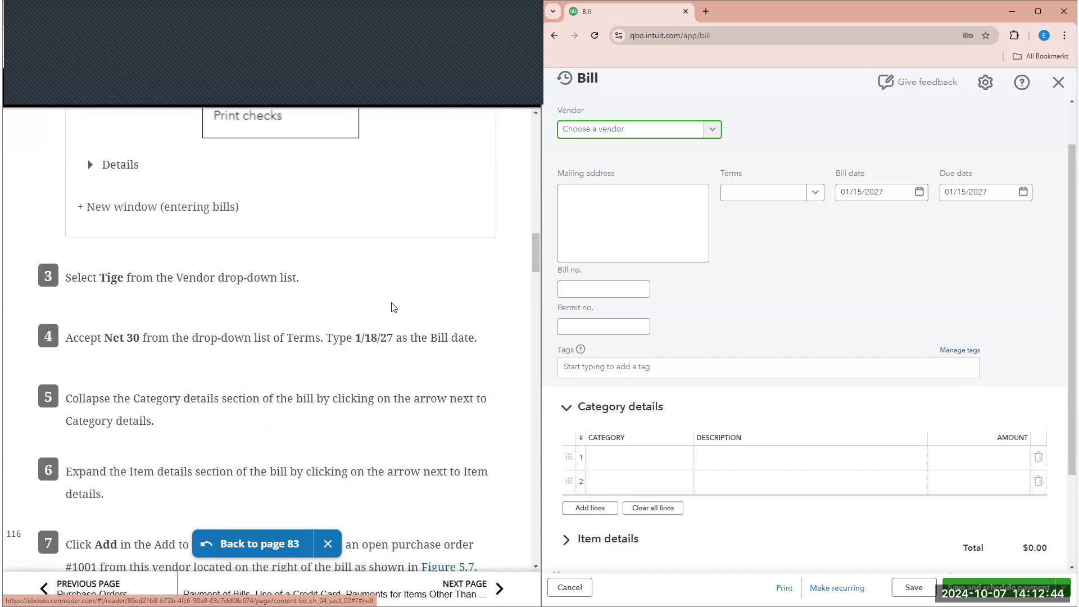
click(637, 131)
text(tig)
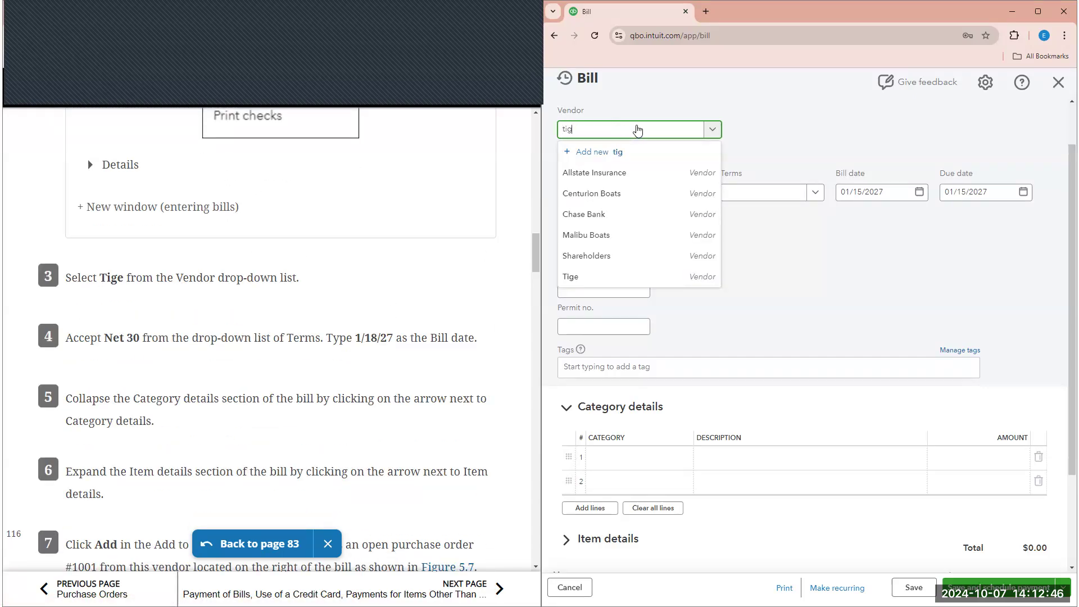
click(661, 169)
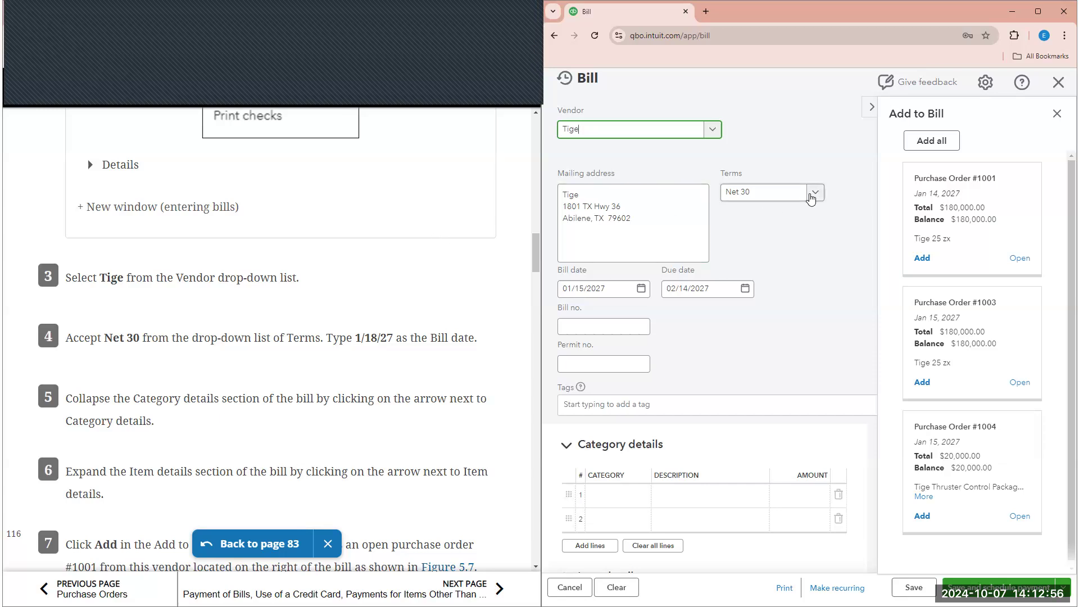
Choose Net 30 as the terms of the Tige bill.
click(815, 192)
click(805, 277)
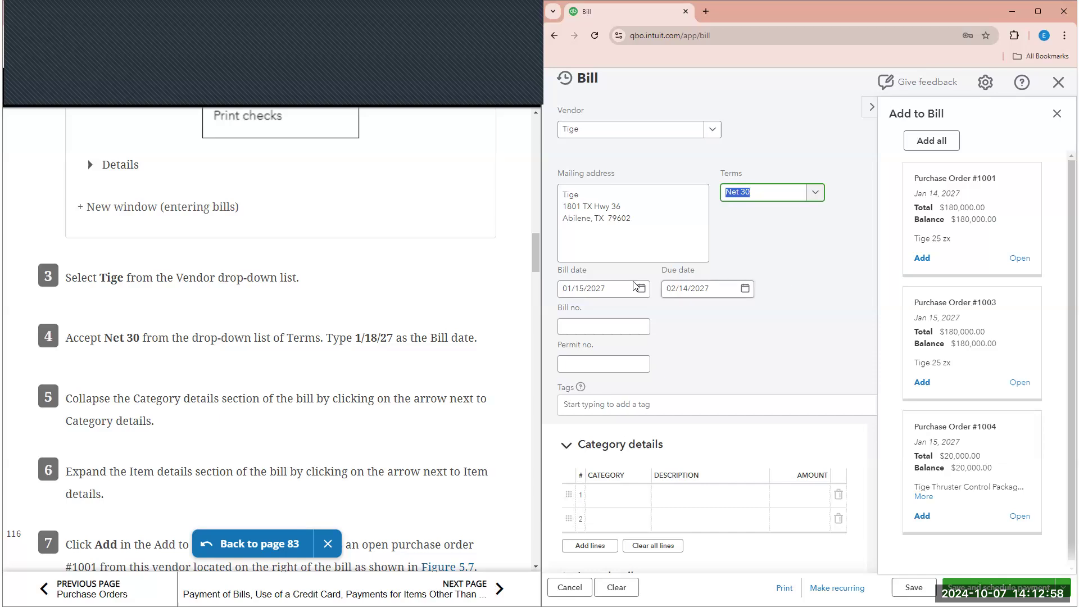
scroll(418, 323, down, 2)
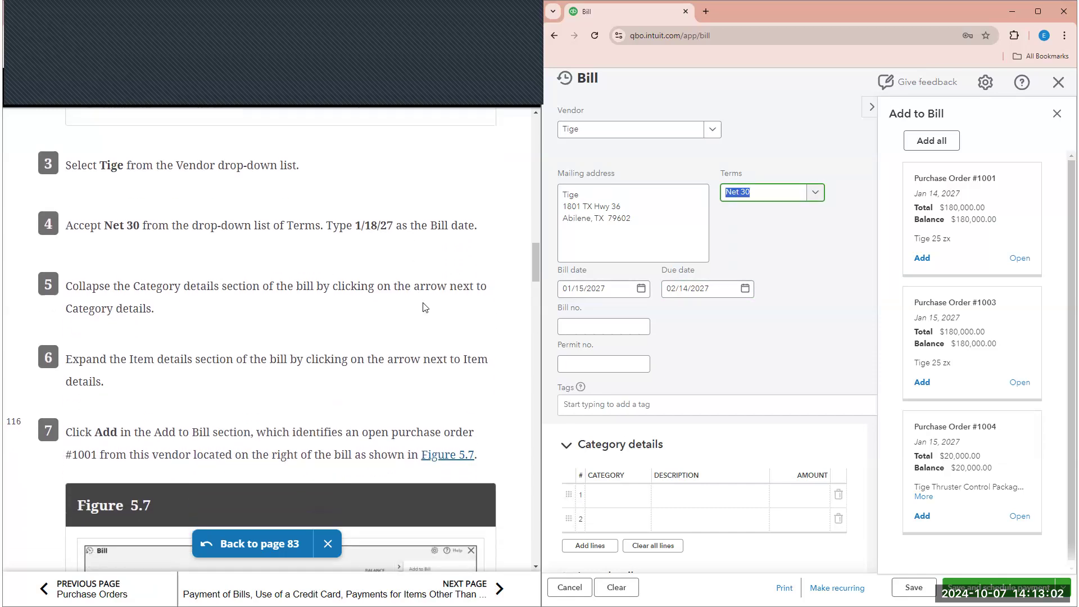
Compare the open Tige purchase orders available for the bill with those shown in Figure 5.7 of the textbook.
click(870, 108)
scroll(368, 225, down, 3)
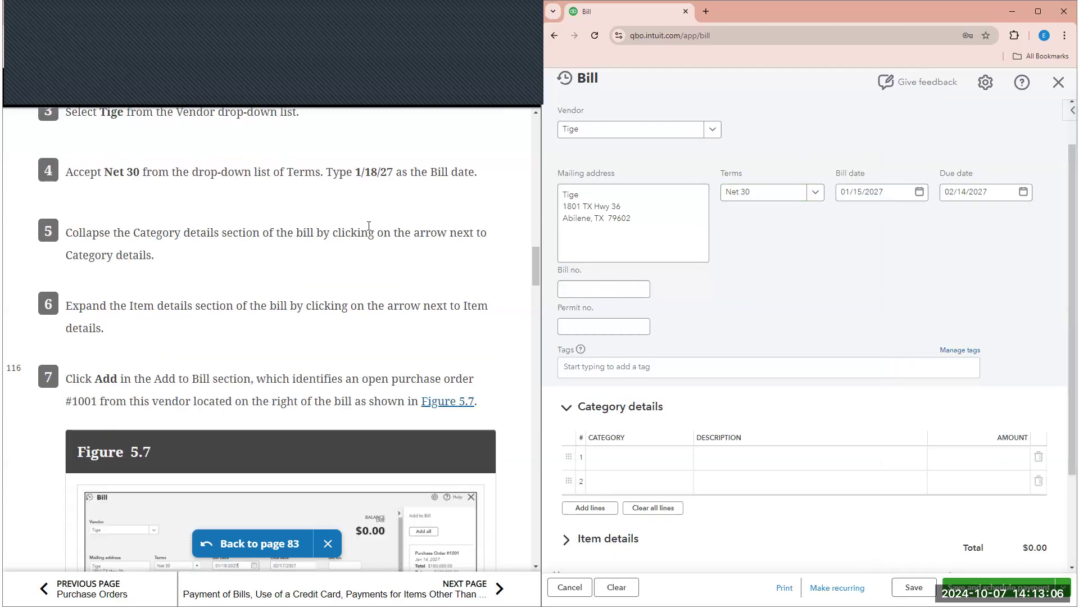
click(1068, 108)
scroll(489, 234, down, 2)
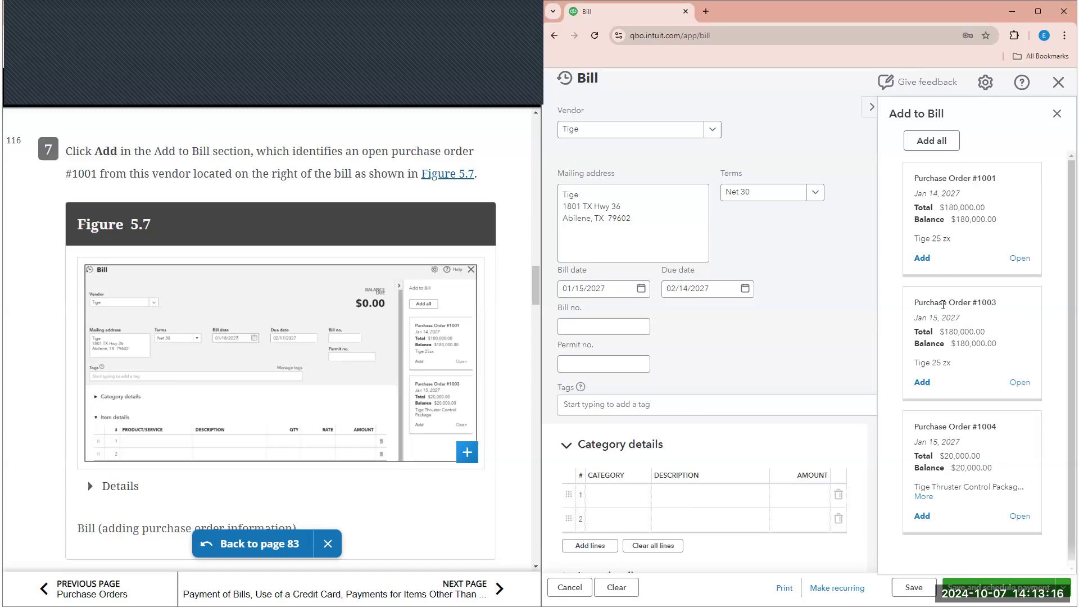
In a duplicate browser tab, open the recent $180,000 Tige purchase order dated 01/15/2027.
right_click(651, 13)
click(694, 135)
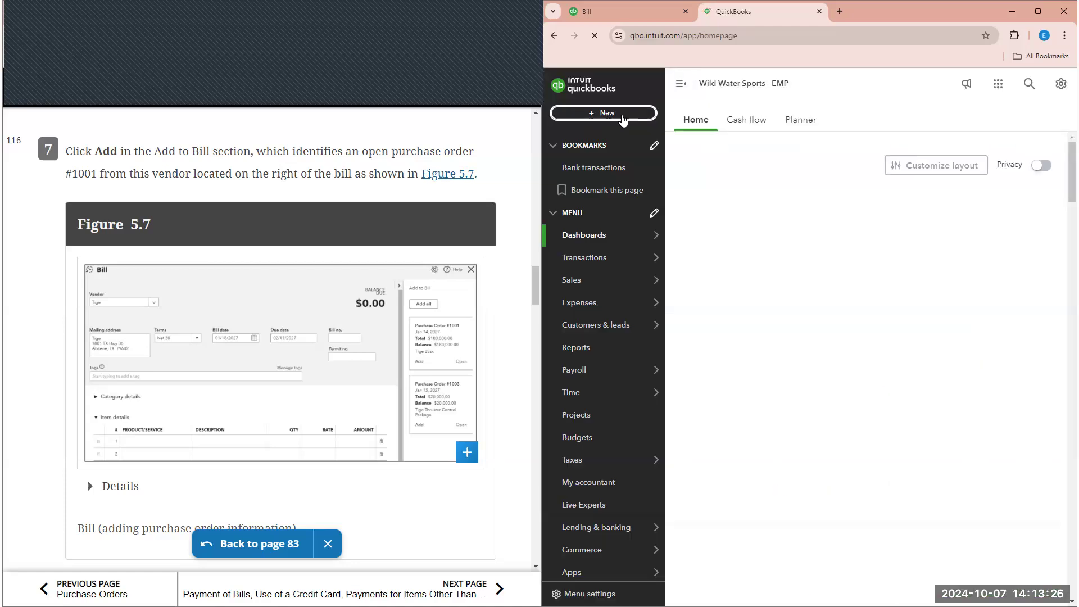
click(622, 115)
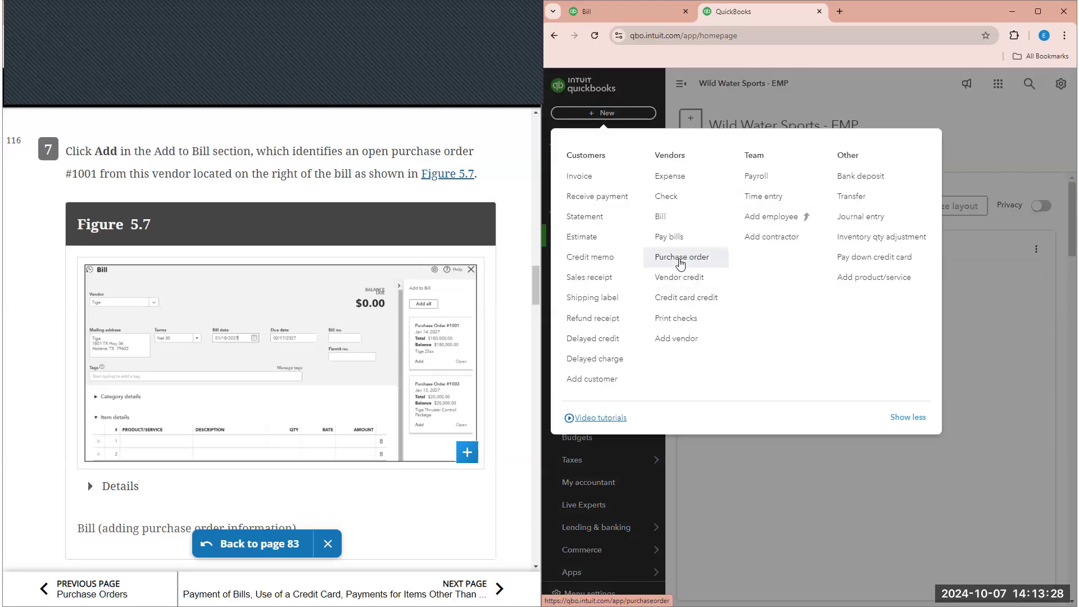
click(680, 259)
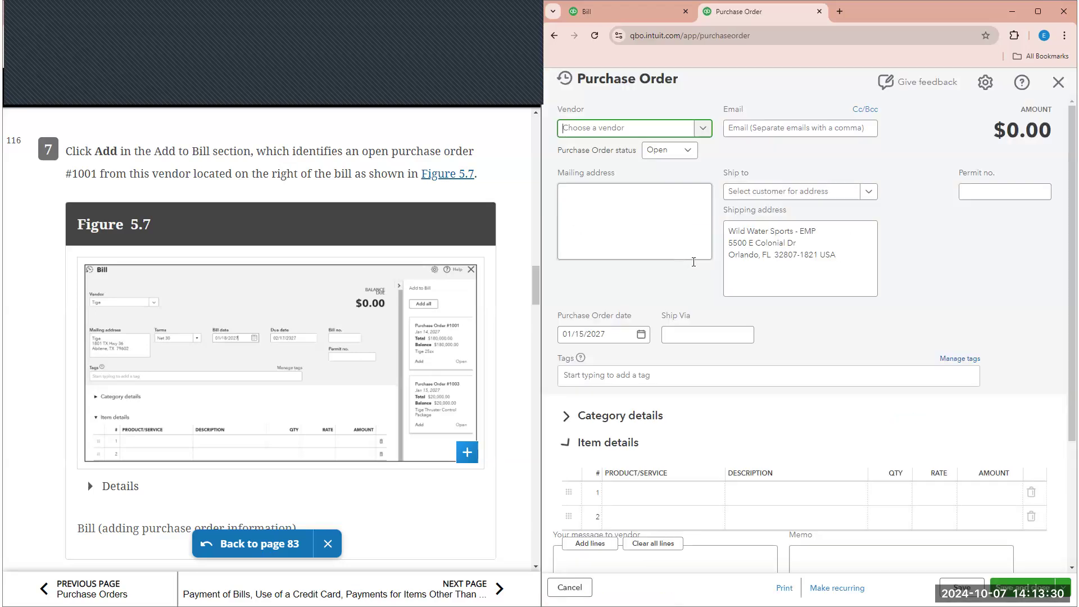
click(567, 79)
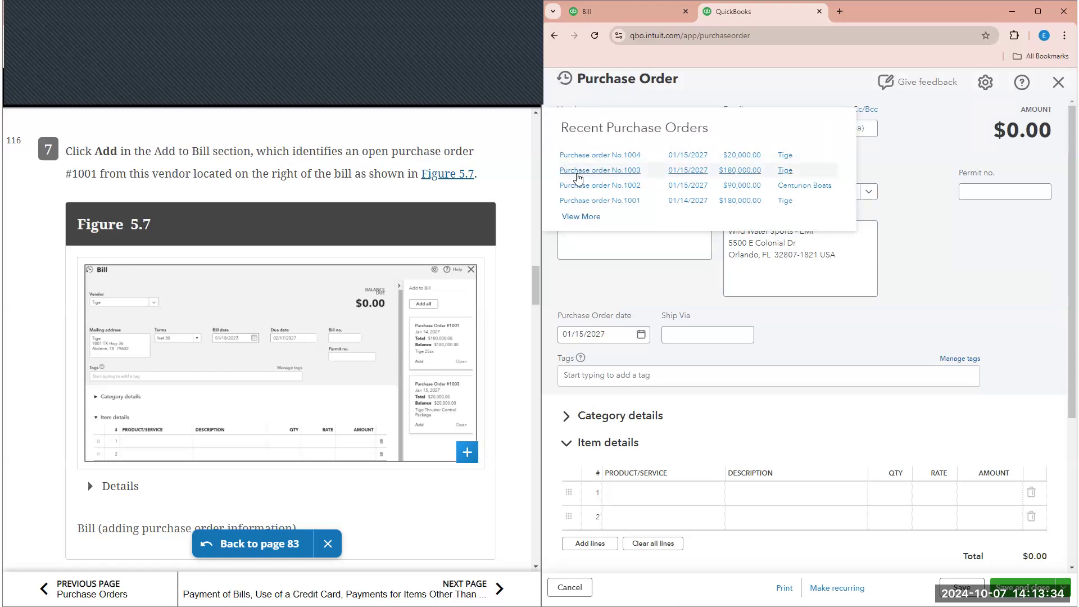
click(586, 175)
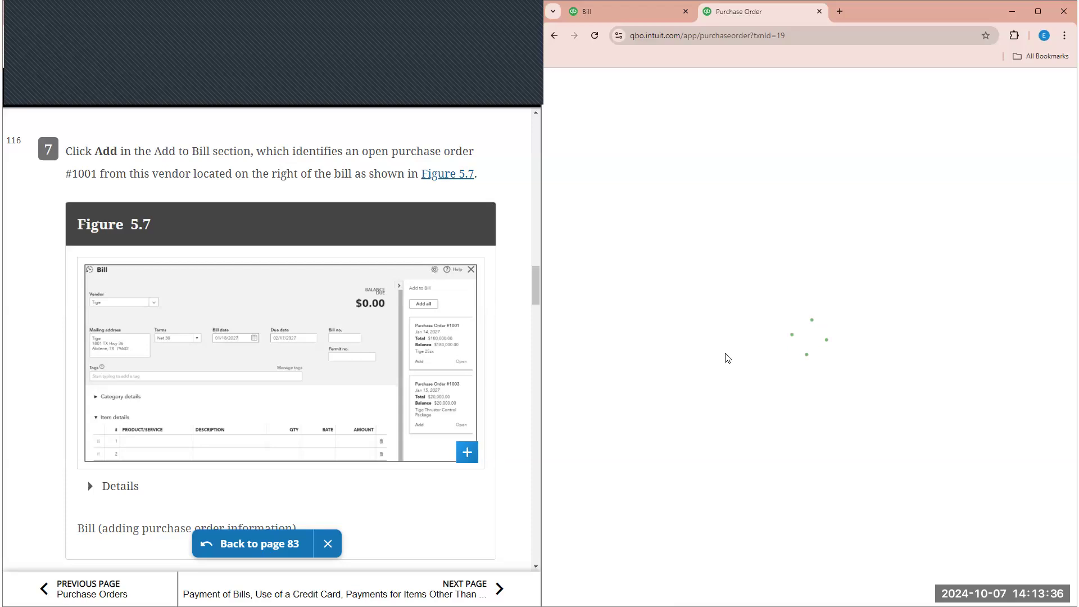
Delete the 01/15/2027 Tige 25 zx purchase order and close the purchase order form.
click(869, 588)
click(857, 542)
click(841, 376)
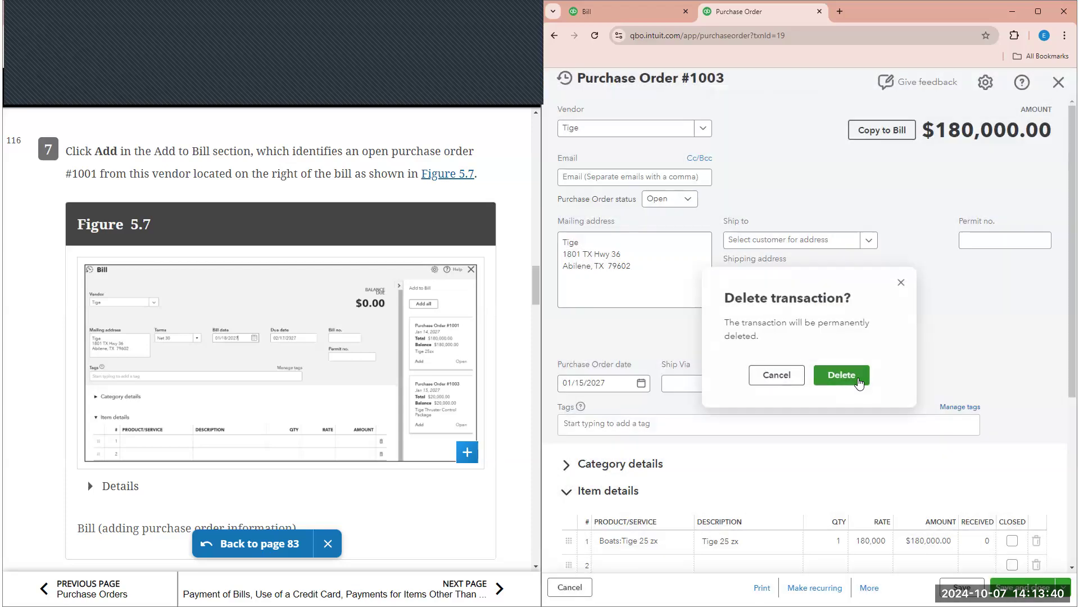
click(1057, 84)
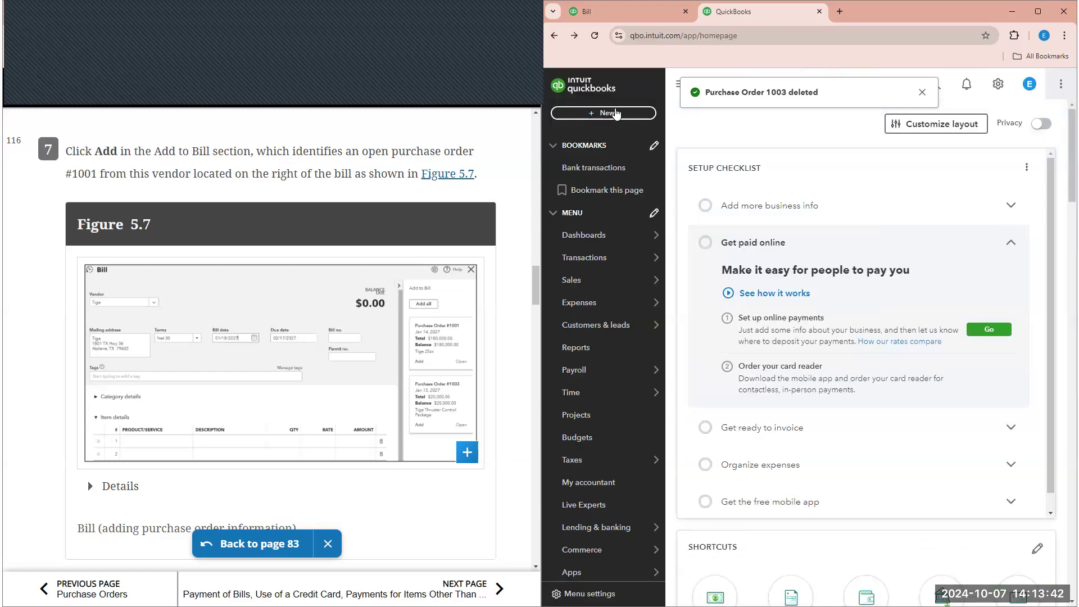
Start a new vendor bill in the duplicate tab and select Tige as the vendor.
click(613, 114)
click(677, 223)
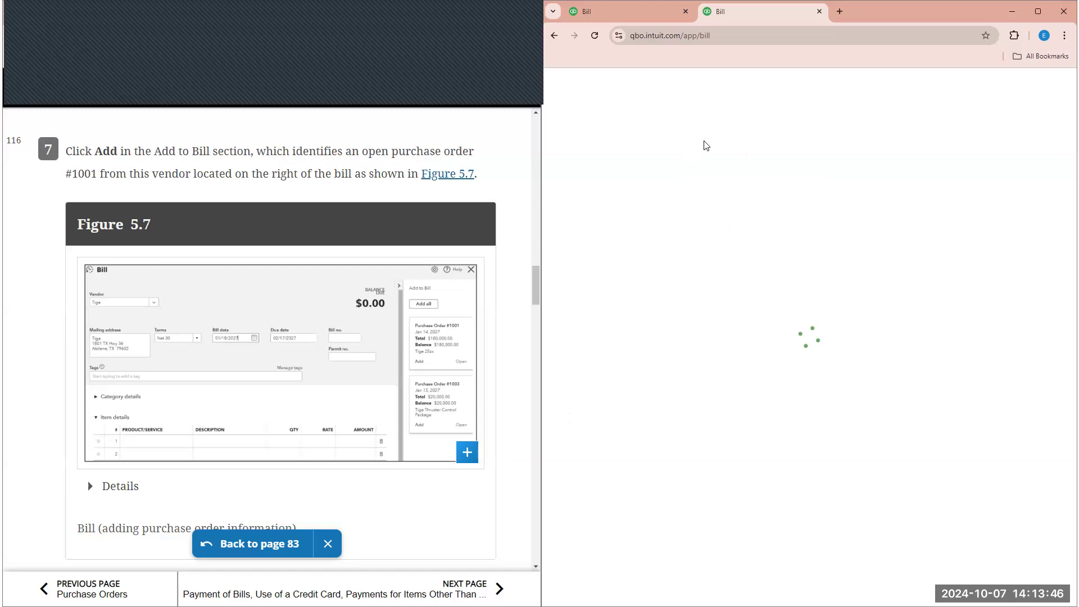
click(715, 188)
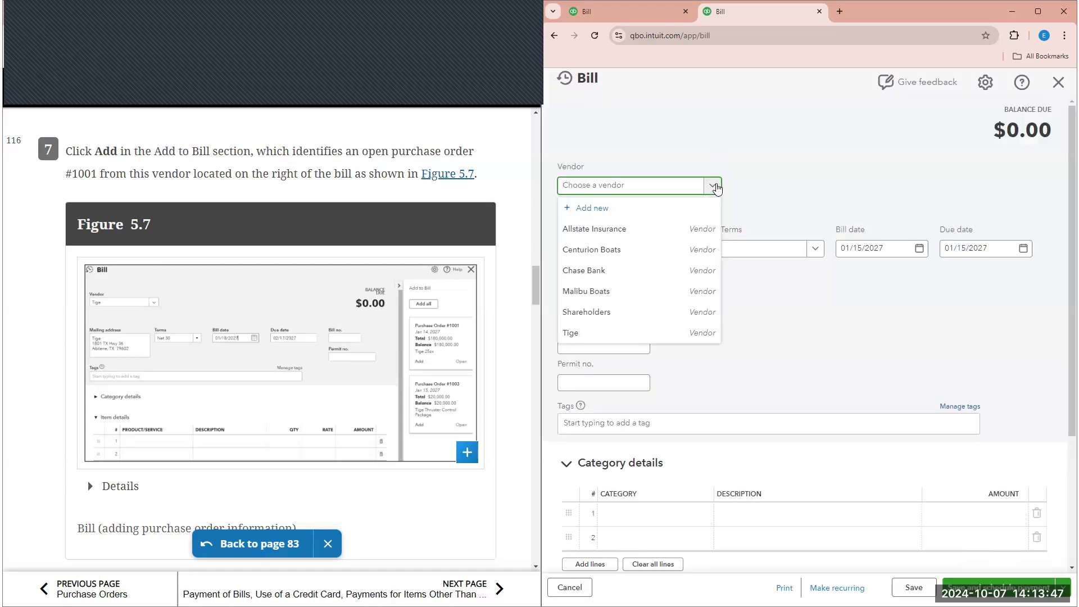
click(634, 338)
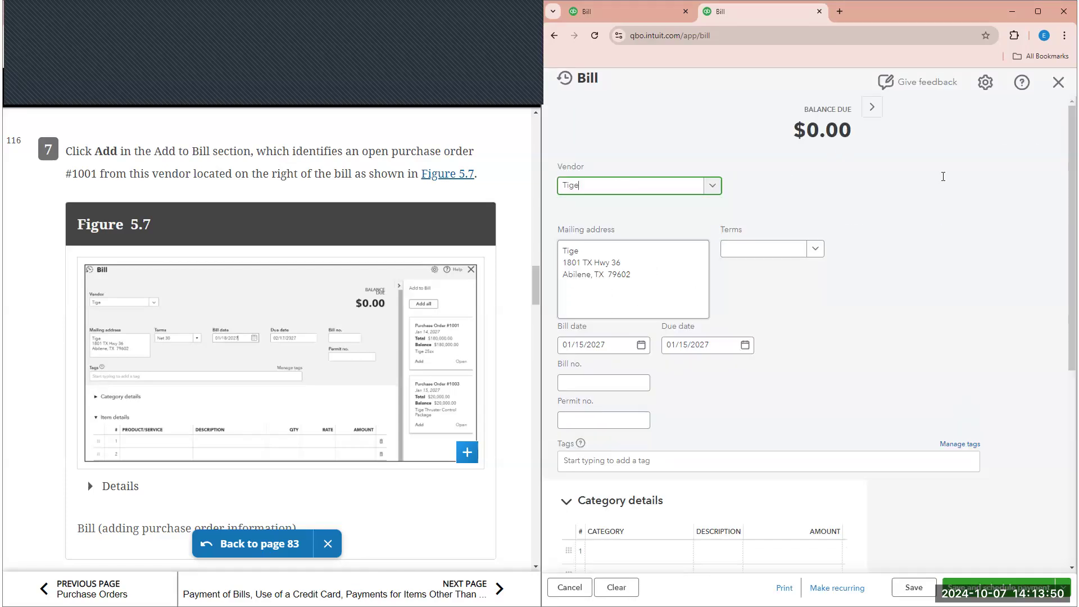
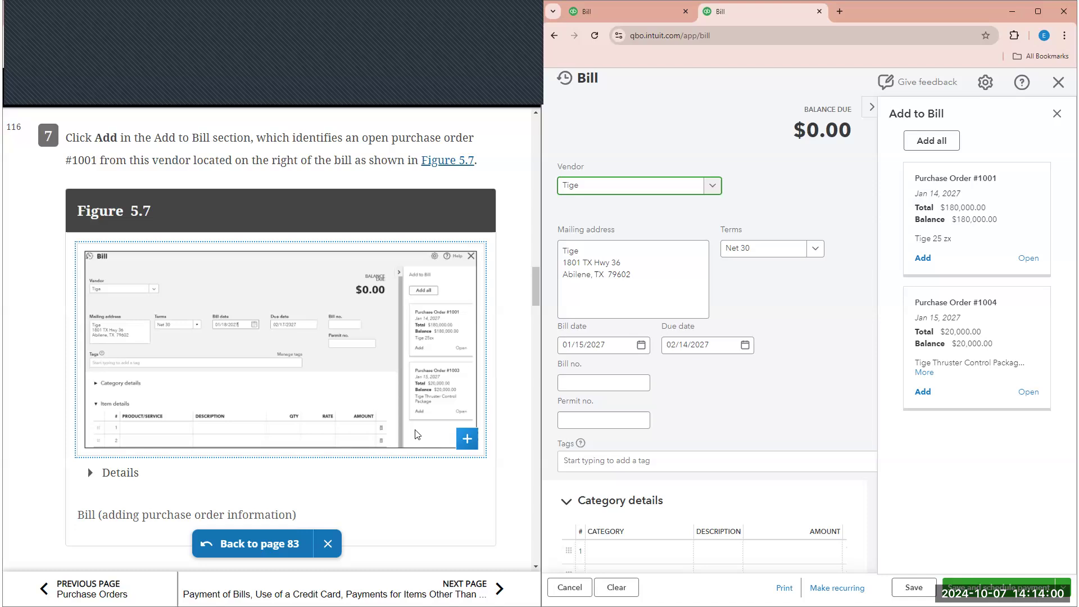
Read textbook steps 5 to 11 and examine Figures 5.7 and 5.8 on adding a purchase order to the bill.
scroll(443, 349, up, 2)
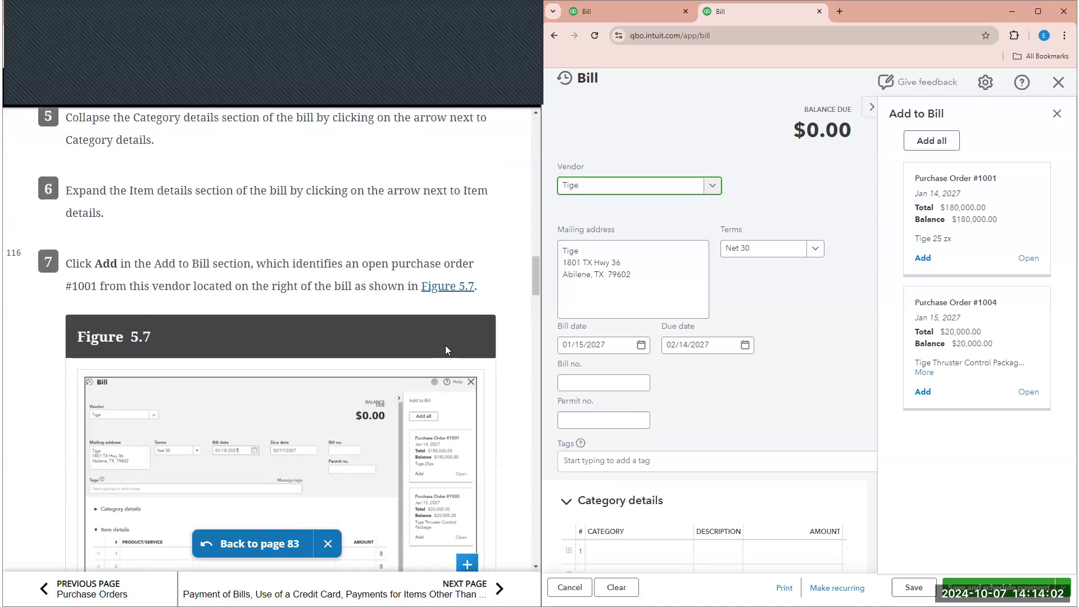
scroll(445, 350, down, 5)
scroll(450, 356, down, 4)
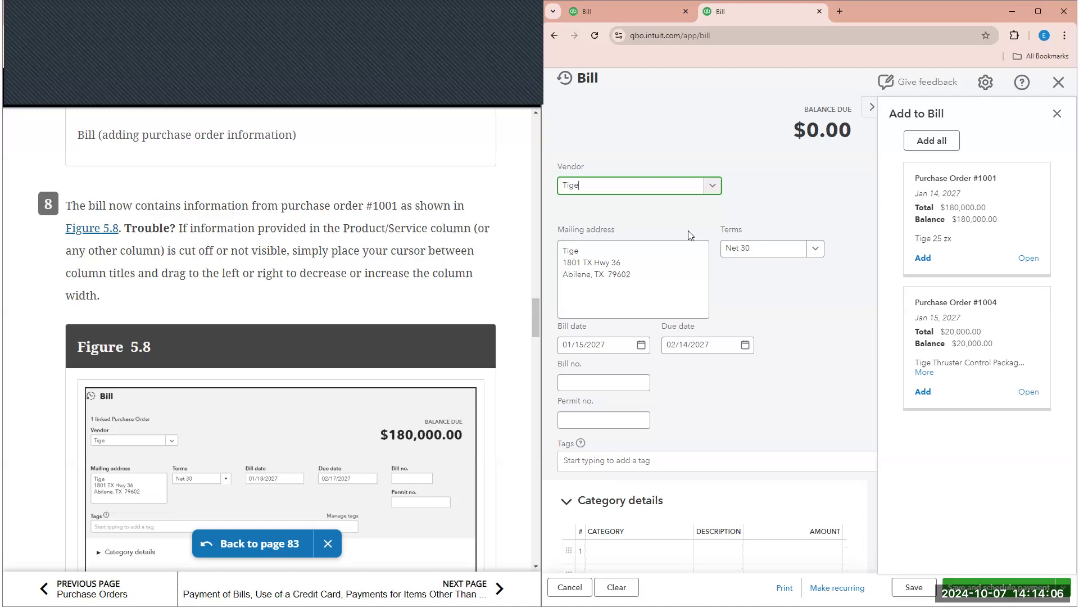
scroll(488, 262, down, 2)
scroll(487, 261, down, 6)
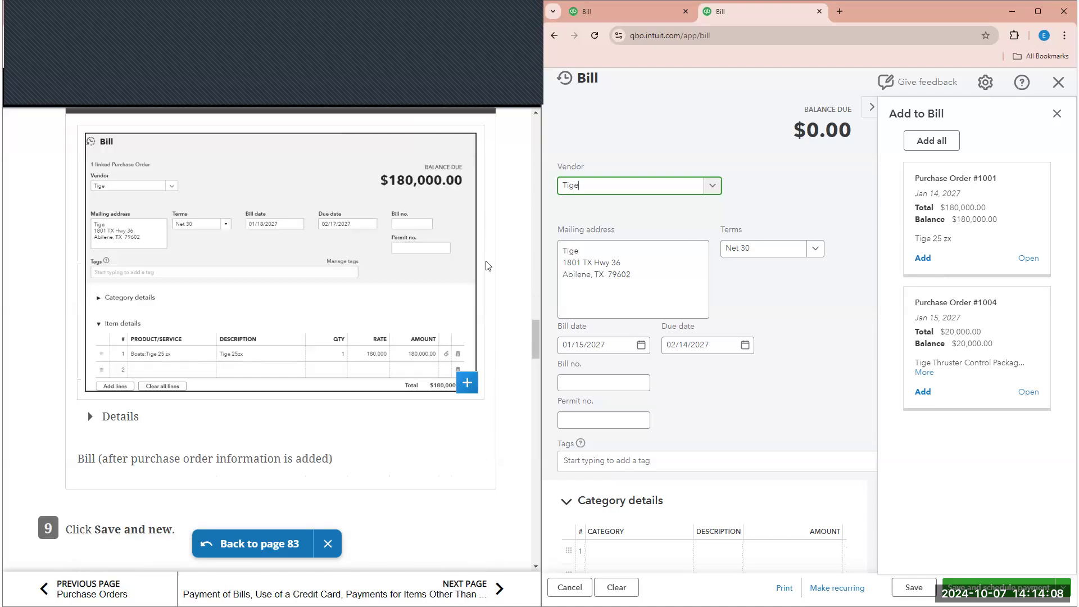
scroll(504, 284, up, 6)
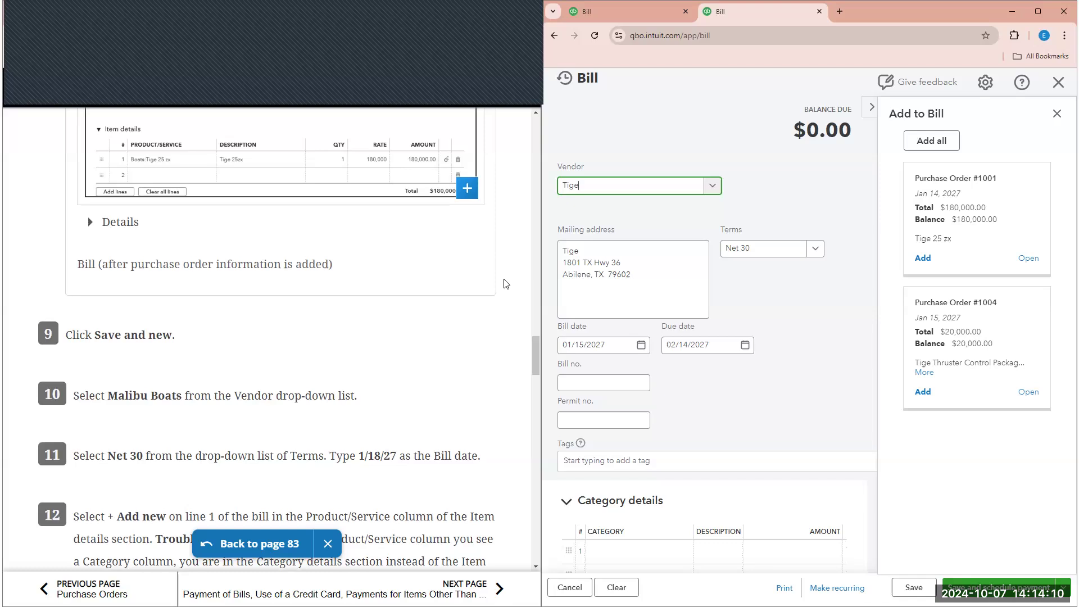
scroll(508, 292, up, 7)
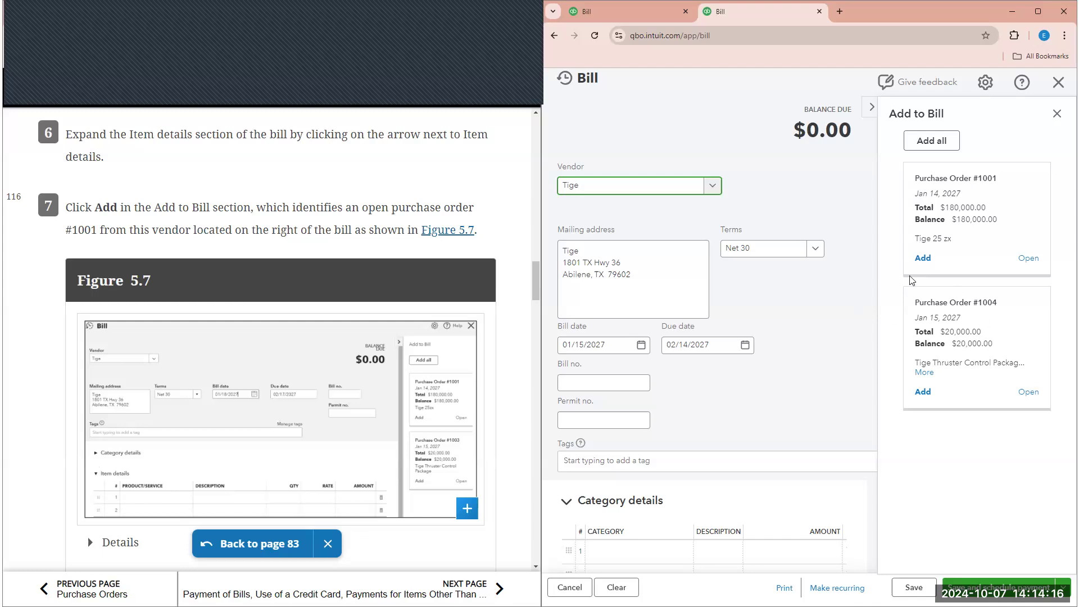
Add the Jan 14, 2027 Tige 25 zx purchase order to the bill, and save it with a new bill started.
click(923, 257)
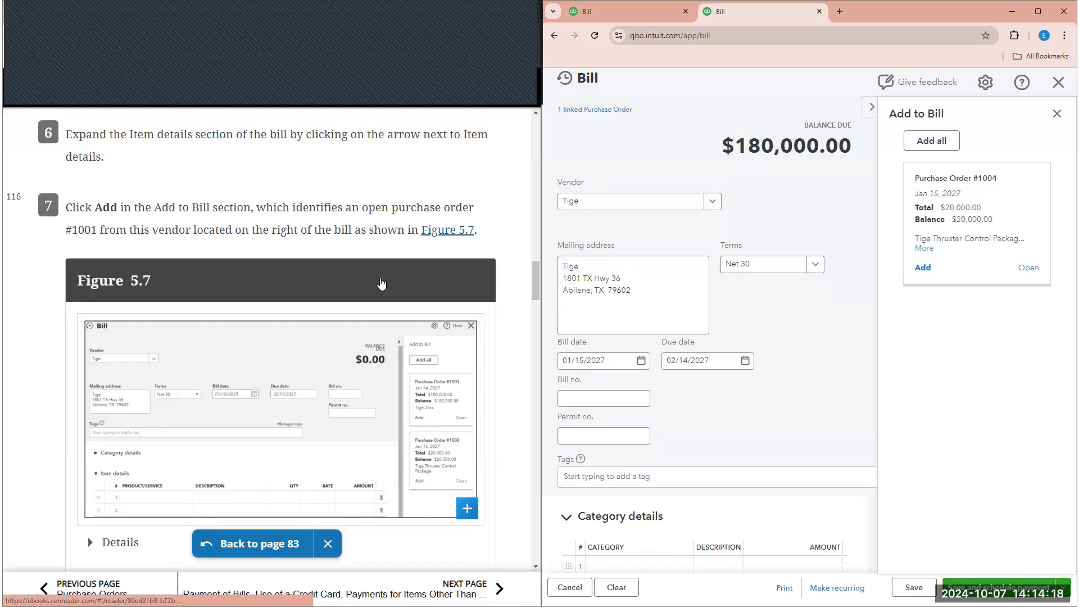
scroll(379, 278, down, 6)
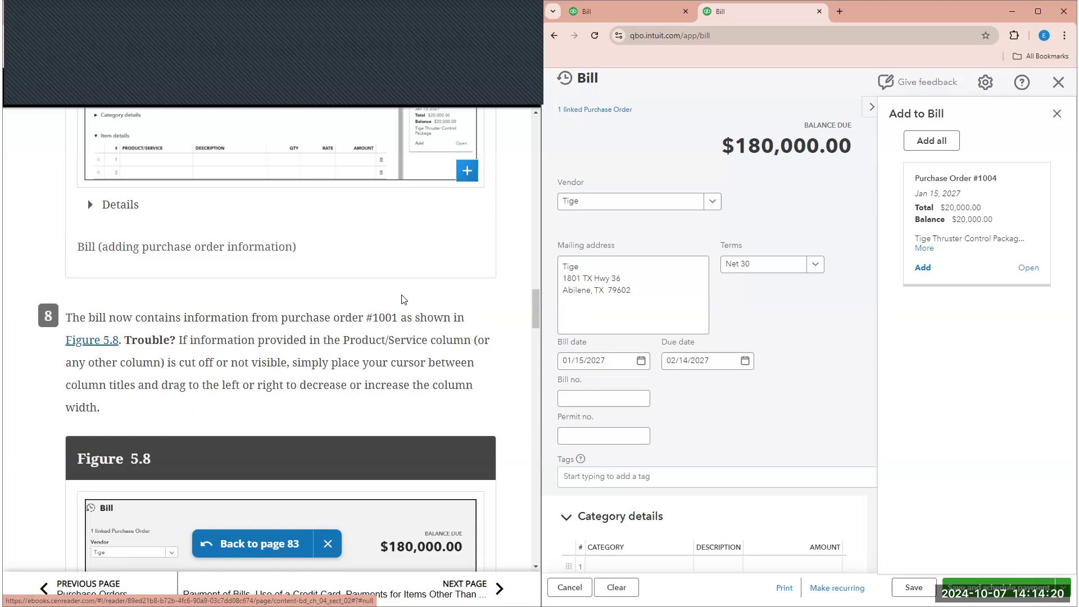
scroll(403, 299, down, 2)
scroll(404, 299, down, 7)
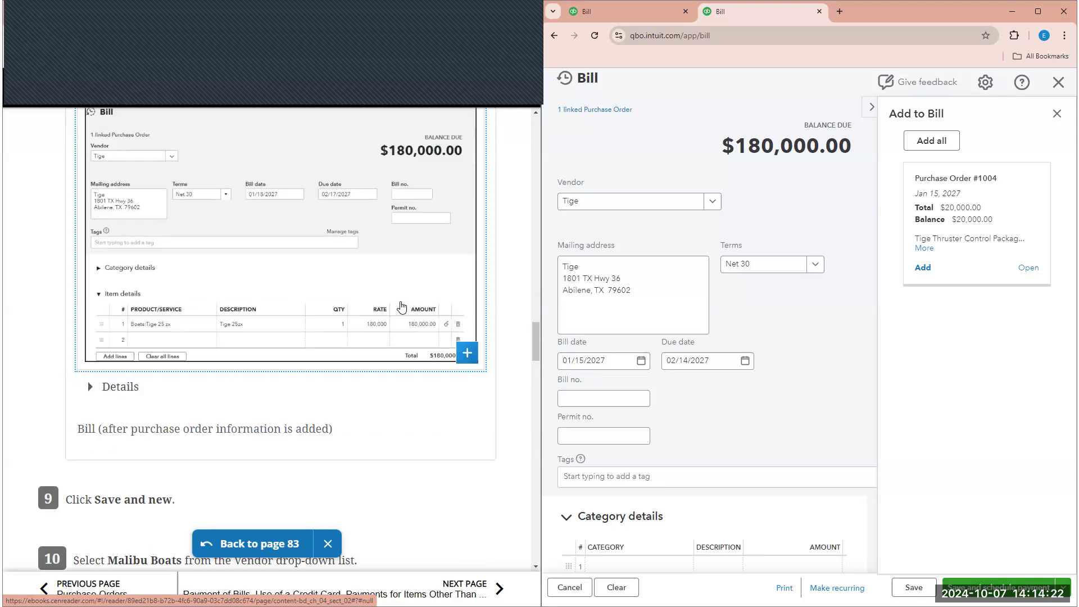
click(1063, 587)
click(933, 533)
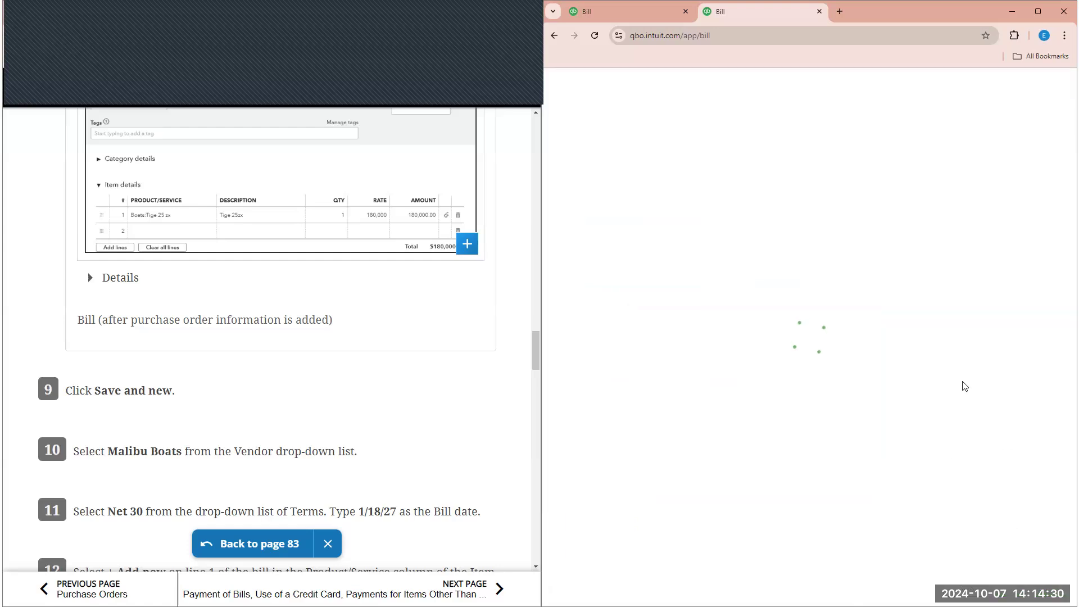
Select Malibu Boats as the vendor of the new bill and Net 30 as its terms.
scroll(418, 348, down, 1)
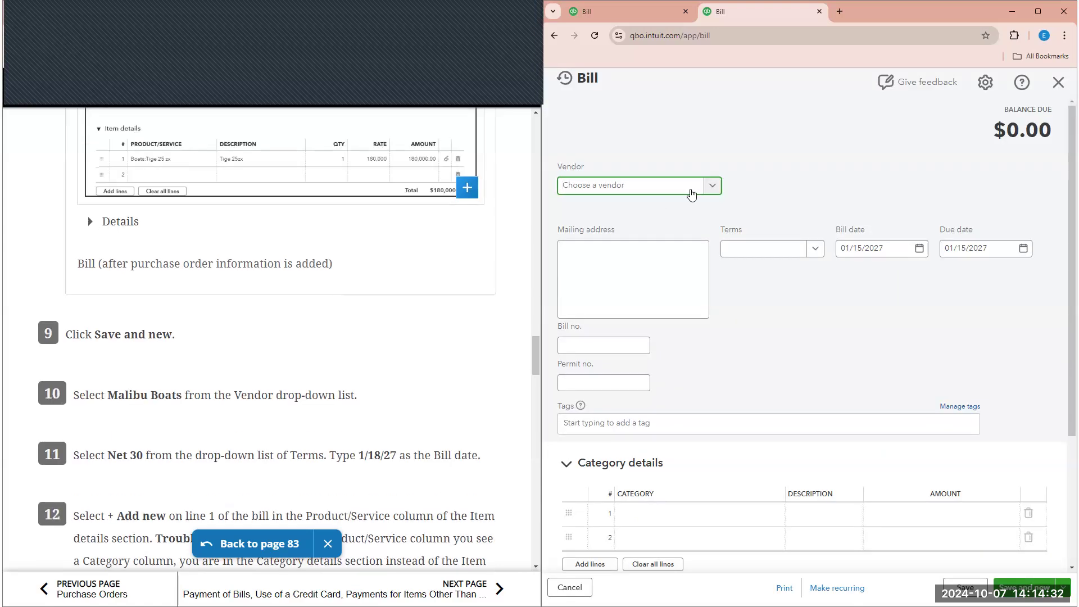
click(664, 187)
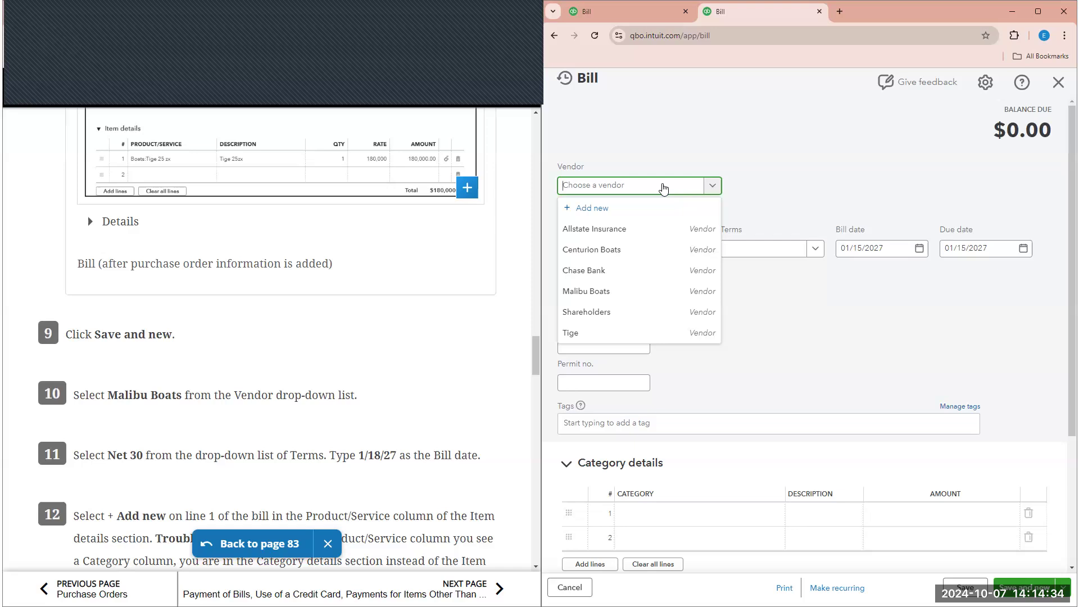
text(mal)
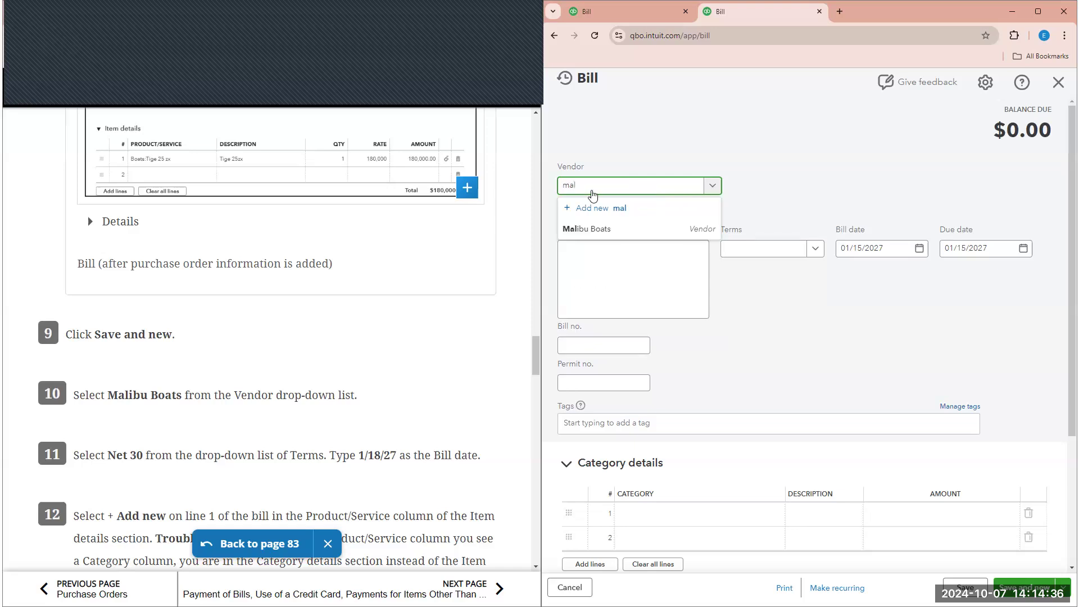
click(591, 228)
click(814, 249)
click(771, 337)
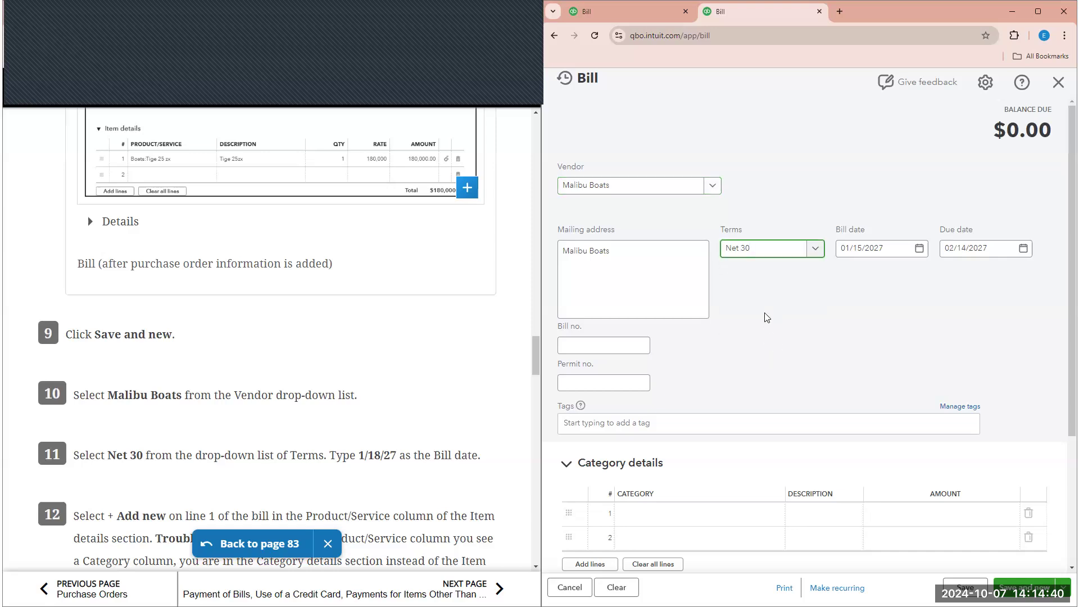
Set the bill date of the Malibu Boats bill to 01/18/2027.
scroll(433, 335, down, 1)
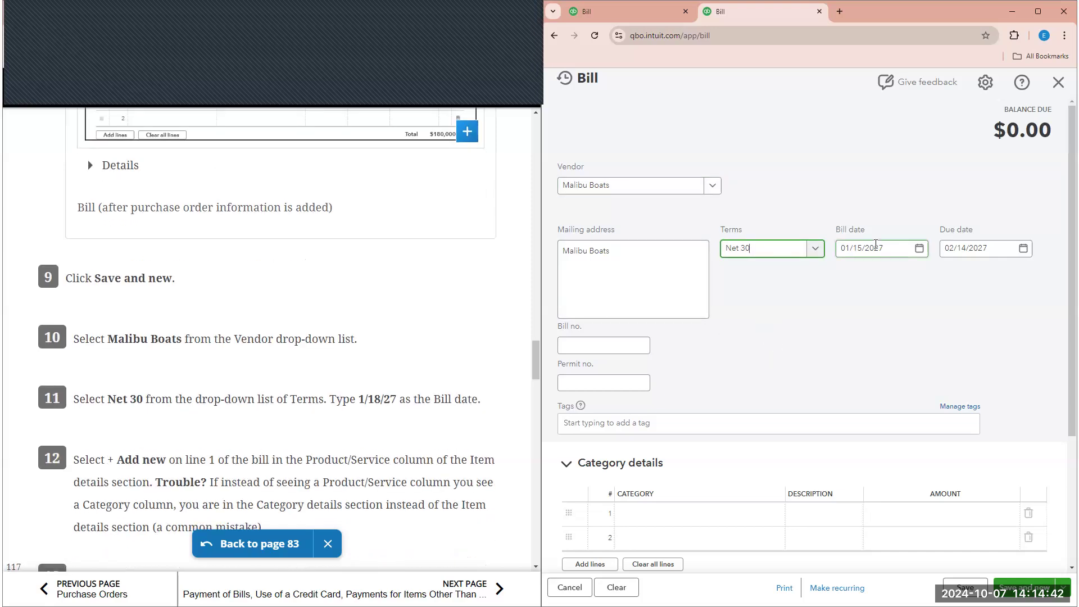
click(863, 249)
text(01/)
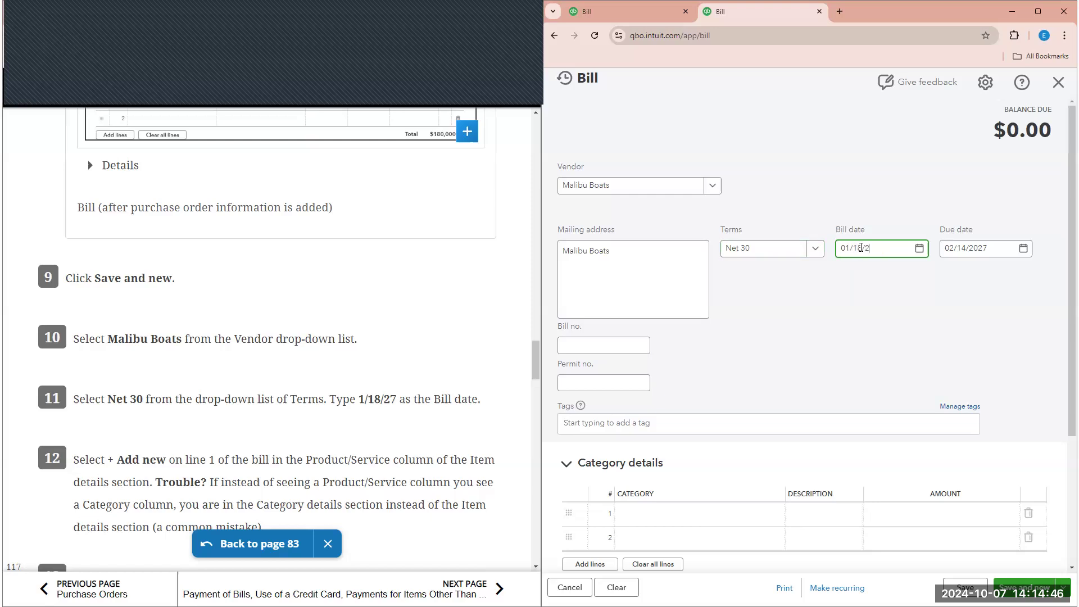
click(443, 376)
Collapse the Category details section of the Malibu Boats bill and expand its Item details section.
scroll(450, 387, down, 2)
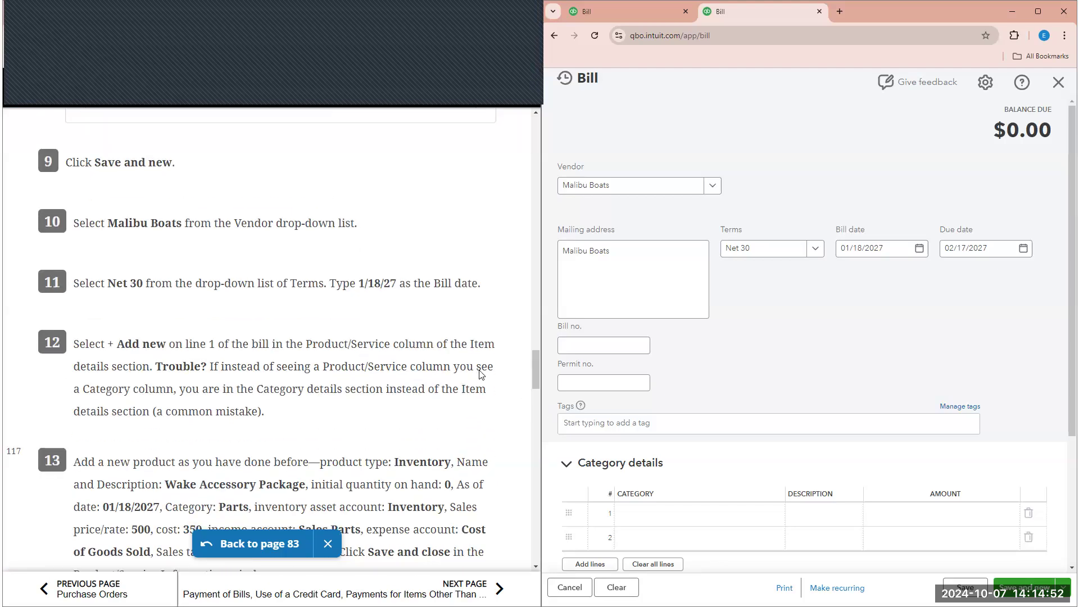
scroll(476, 373, down, 1)
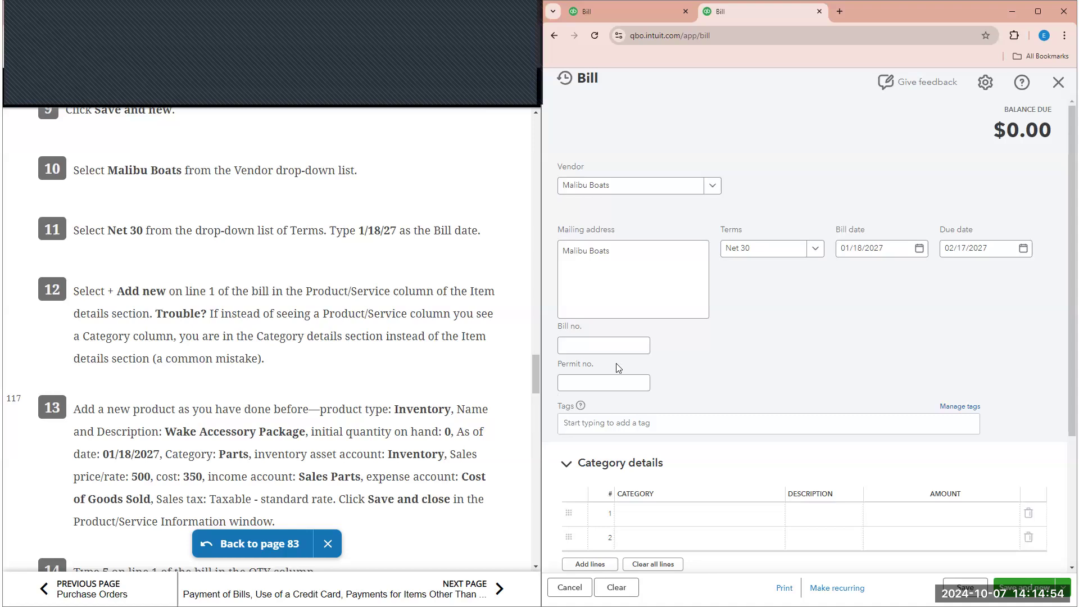
scroll(596, 388, down, 1)
click(567, 407)
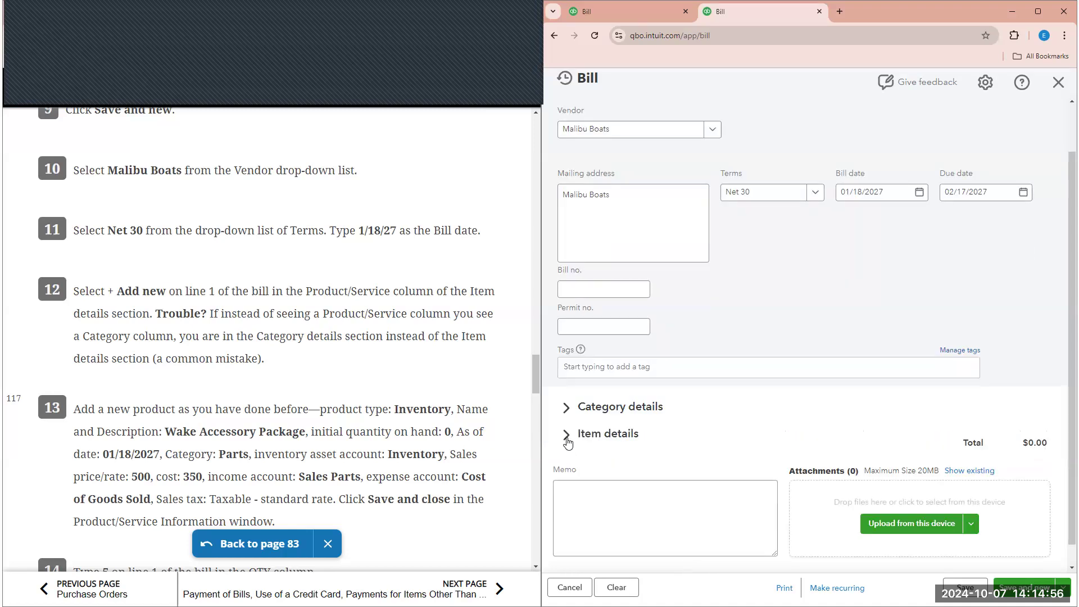
click(567, 436)
scroll(630, 427, down, 1)
Expand the Item details section of the Malibu Boats bill and start adding a new product on line 1.
click(642, 433)
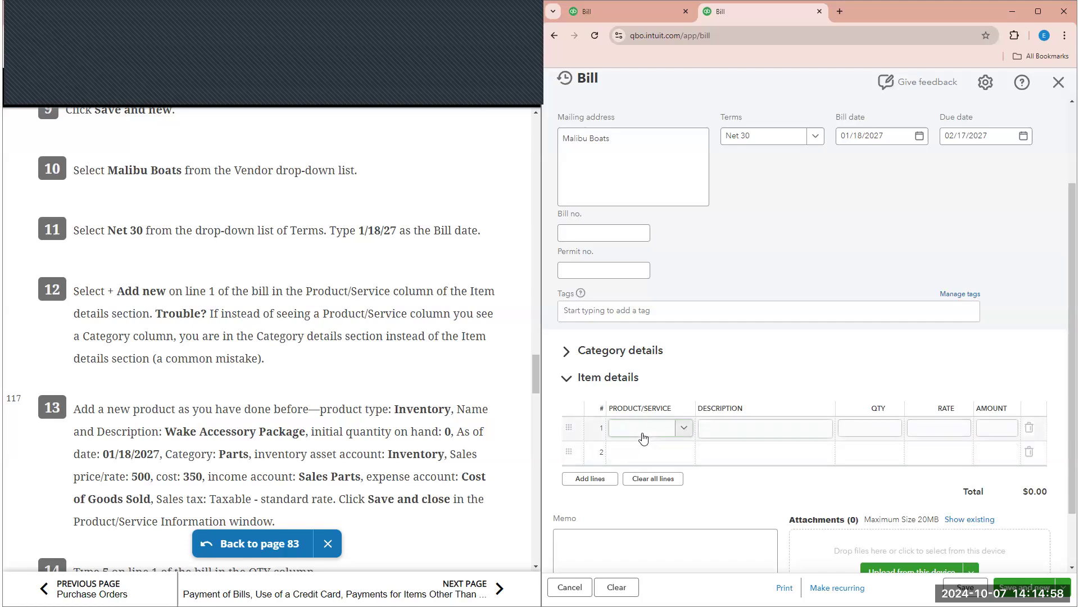
click(645, 430)
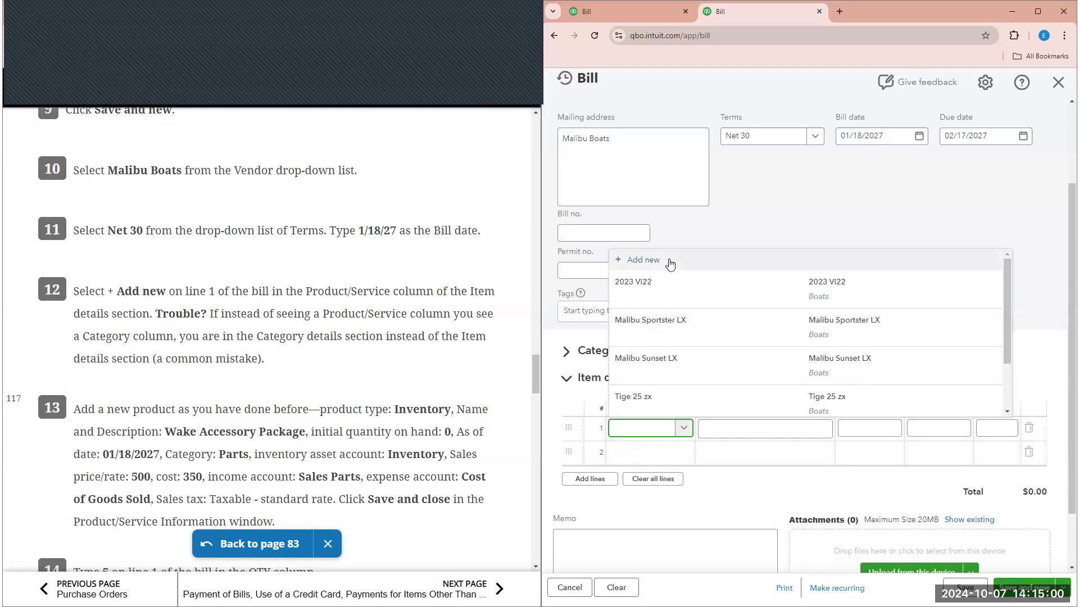
click(640, 259)
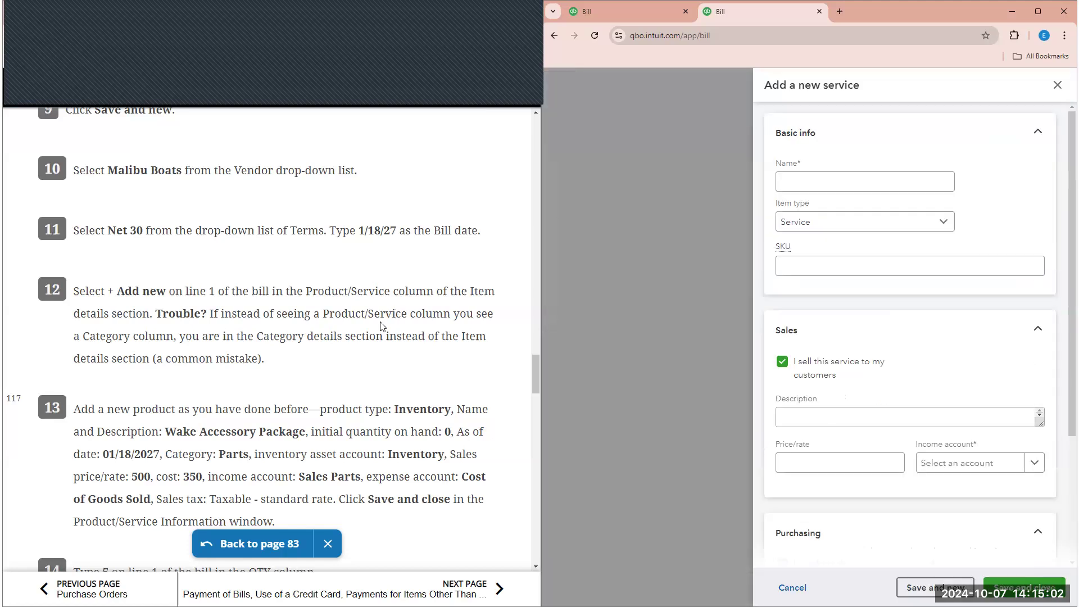
Name the new product Wake Accessory Package and set its item type to Inventory item.
scroll(388, 320, down, 2)
scroll(387, 334, down, 1)
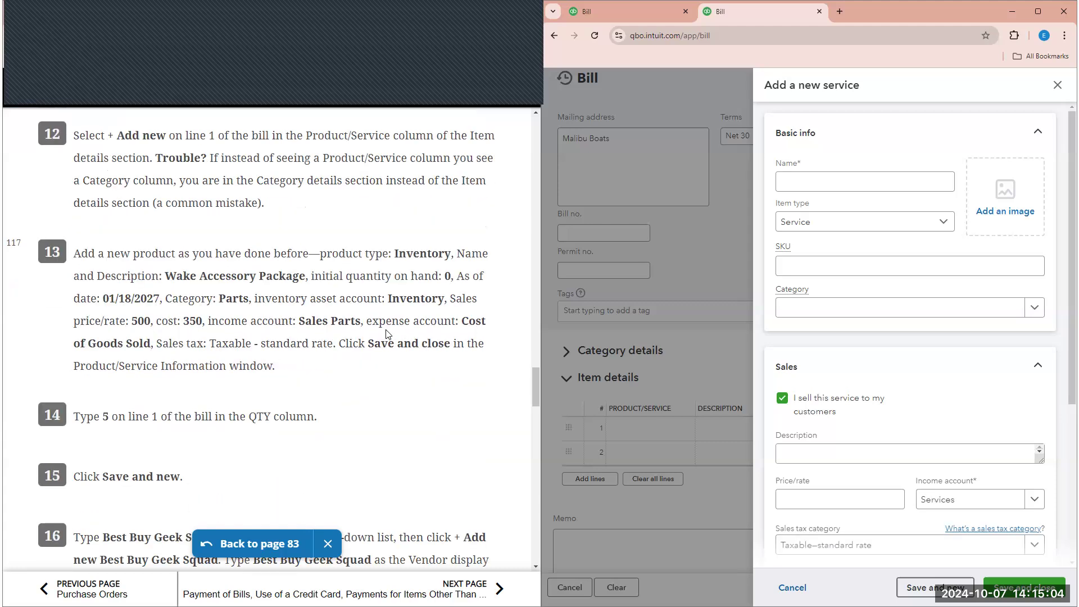
click(812, 181)
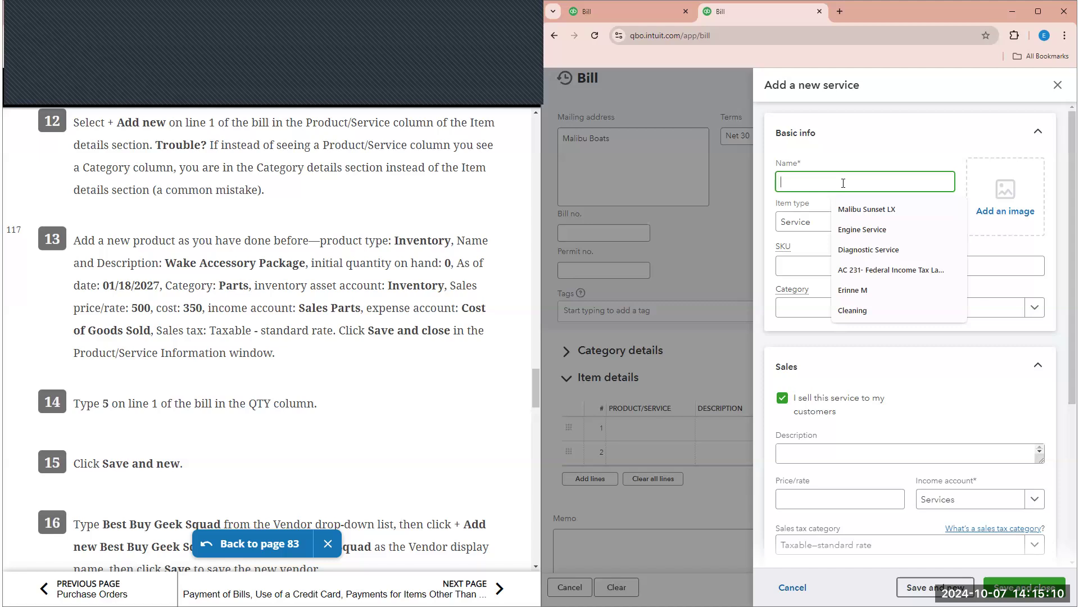
text(Wake Accessory Pack)
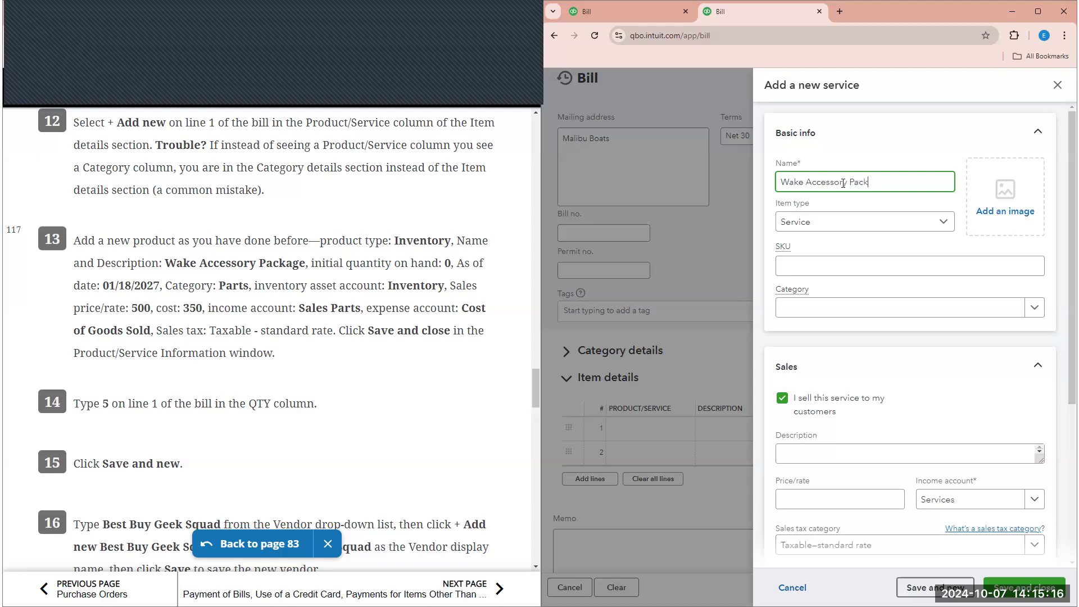
text(ge)
click(864, 224)
click(837, 266)
Set the product's initial quantity on hand to 0 and its as of date to 01/18/2027.
click(802, 416)
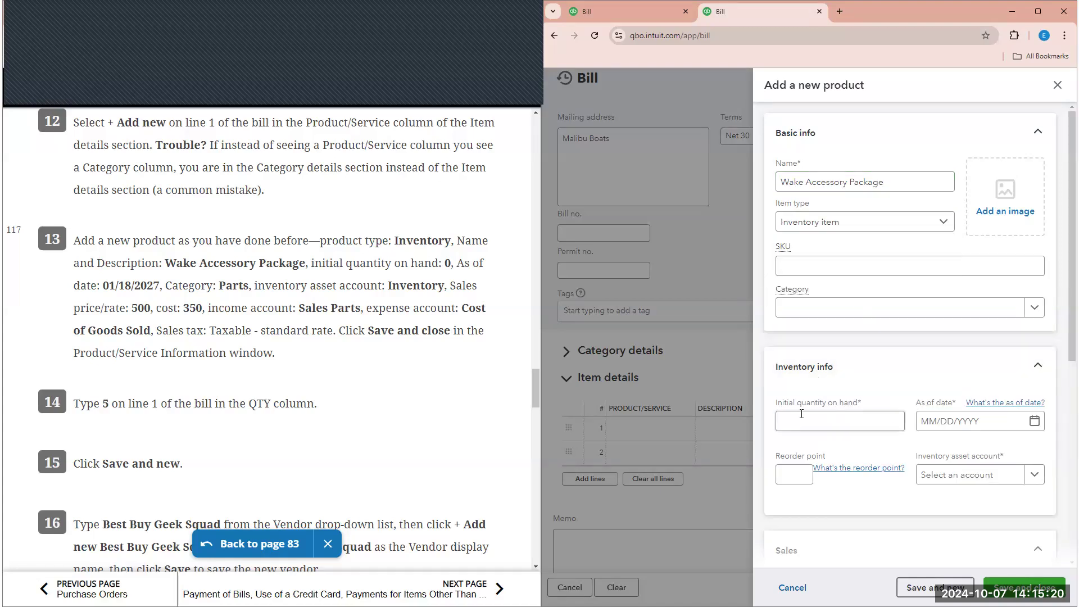
text(0)
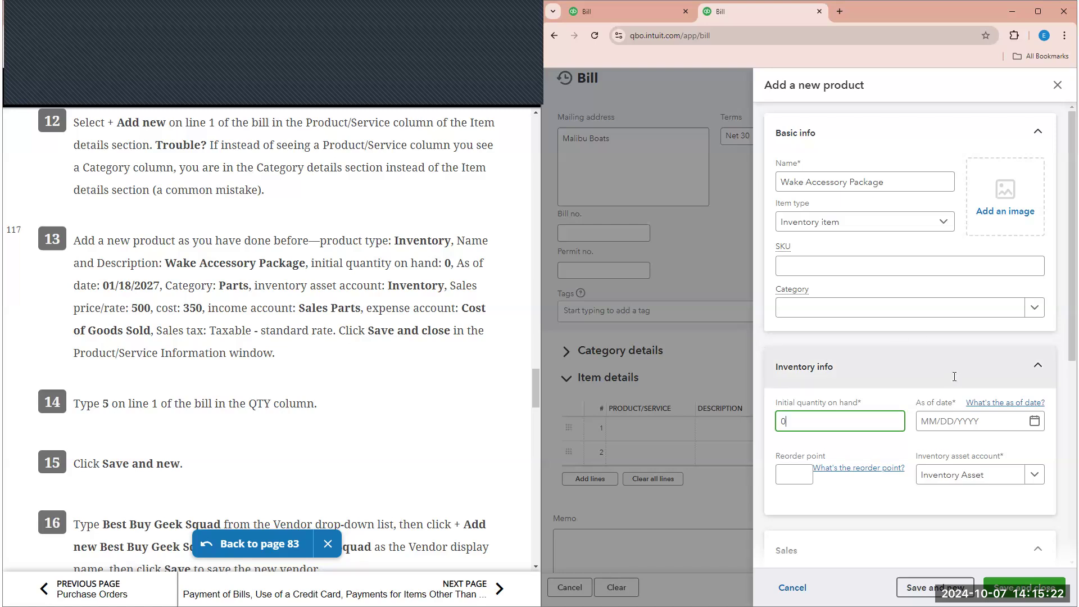
scroll(947, 364, down, 1)
click(947, 364)
text(01/18/)
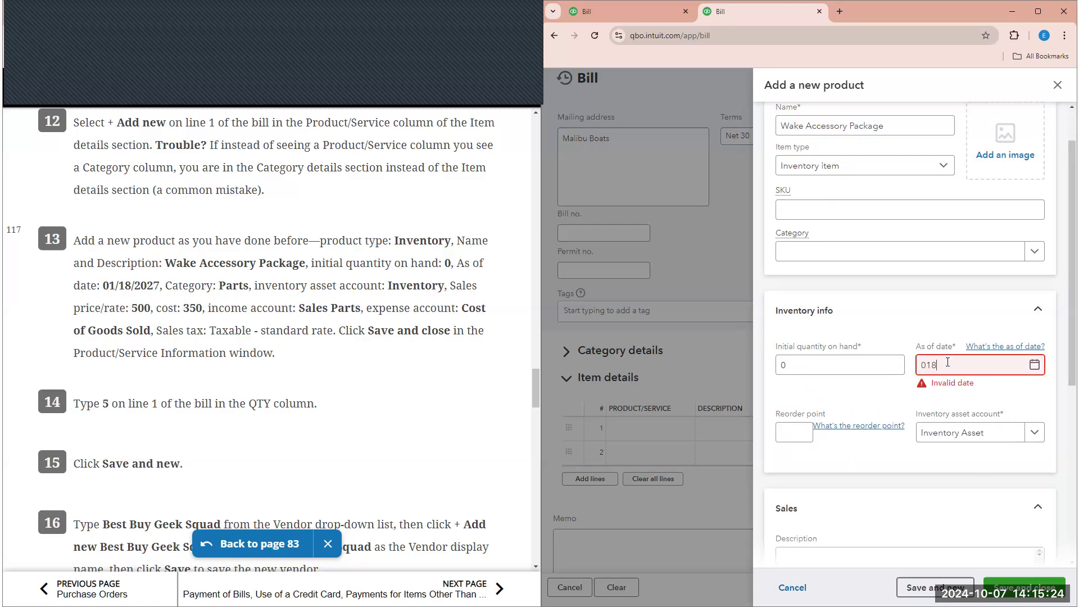
text(2027)
Assign the product to the Parts category and set its inventory asset account to Inventory.
click(1027, 257)
click(869, 326)
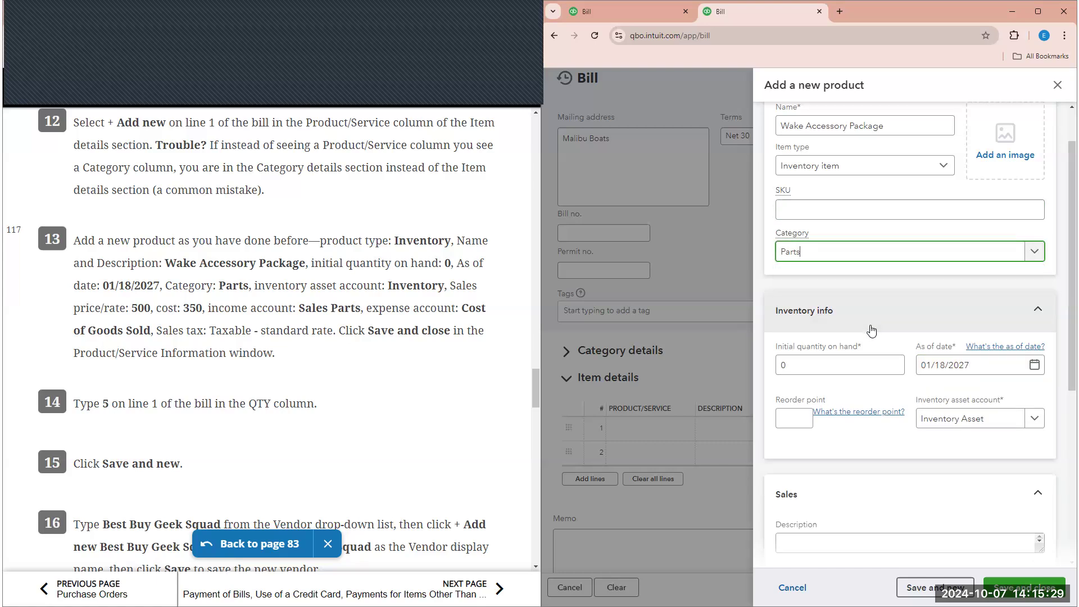
scroll(1034, 386, down, 1)
click(1035, 364)
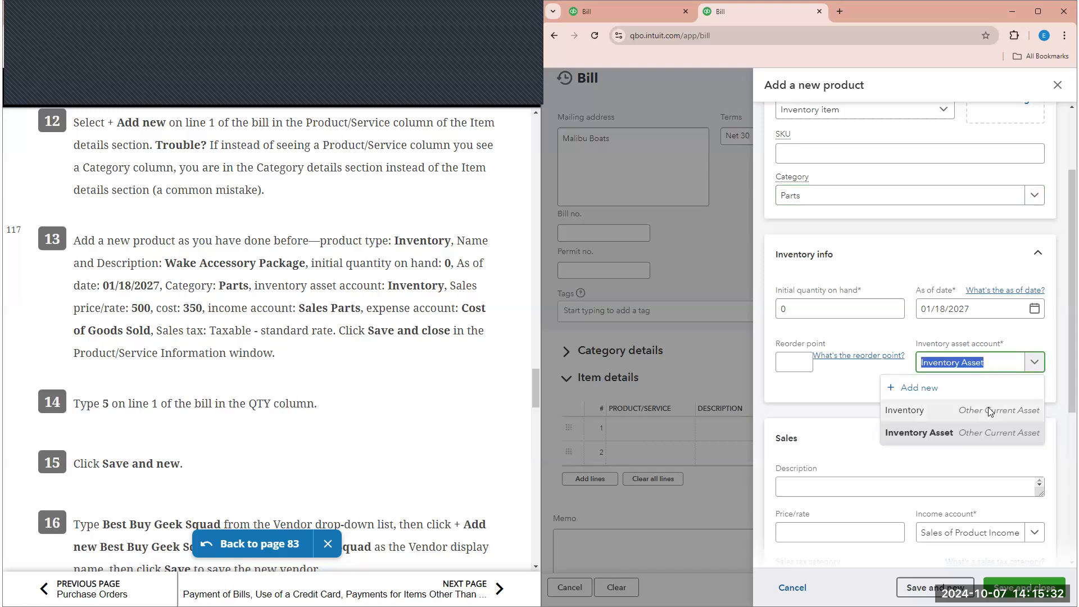
click(989, 410)
Enter Wake Accessory Package as the product's sales description and 500 as its price/rate.
scroll(963, 412, down, 1)
click(827, 434)
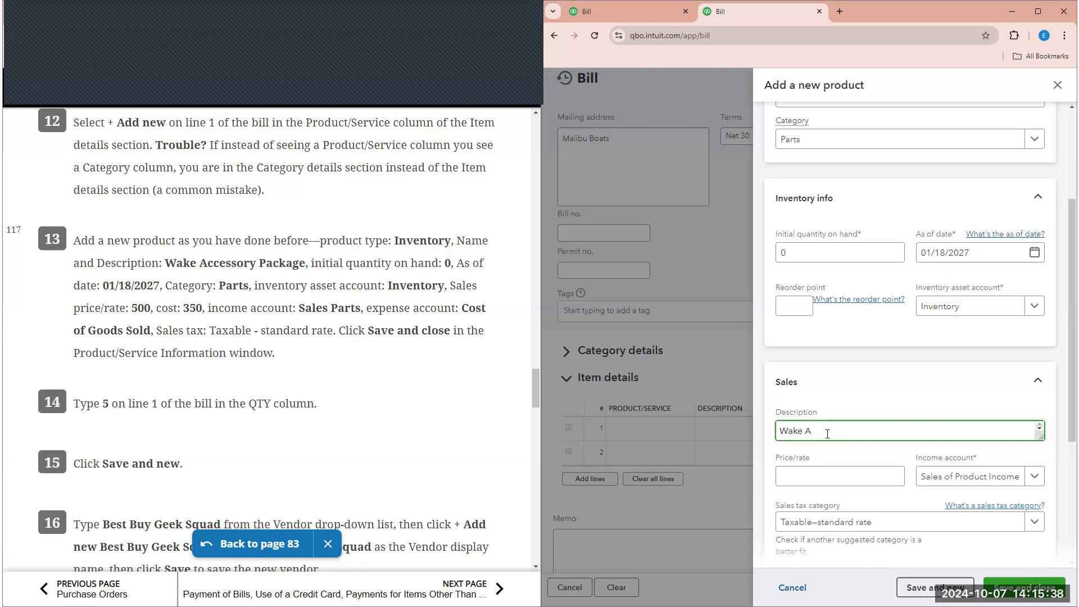
text(Wake Accessory Package)
key(Tab)
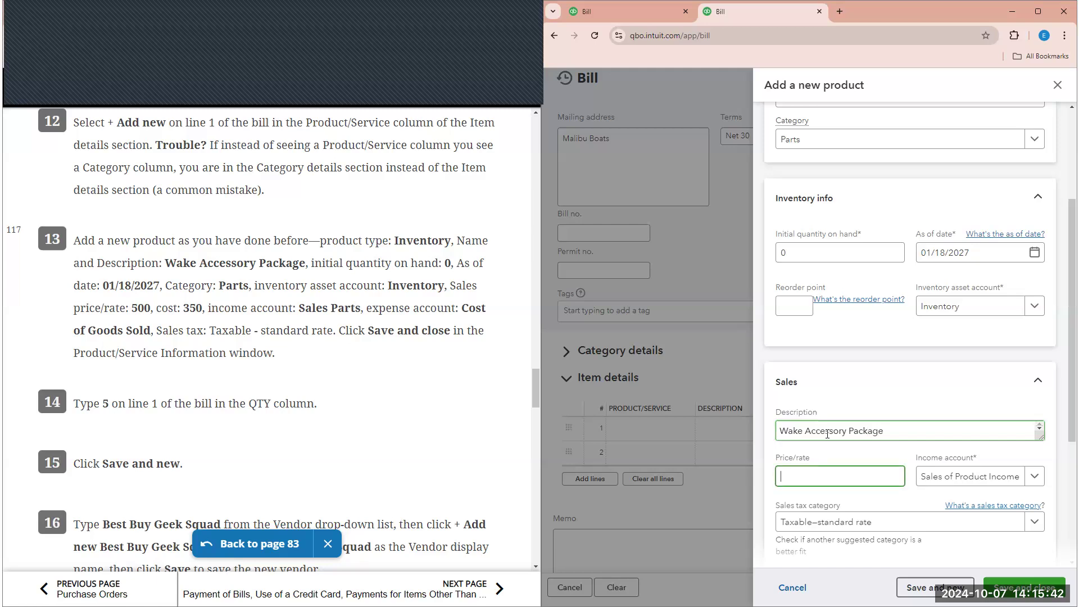
text(500)
Set the product's income account to Sales Parts and its sales tax category to Taxable—standard rate.
scroll(938, 434, down, 1)
click(1033, 420)
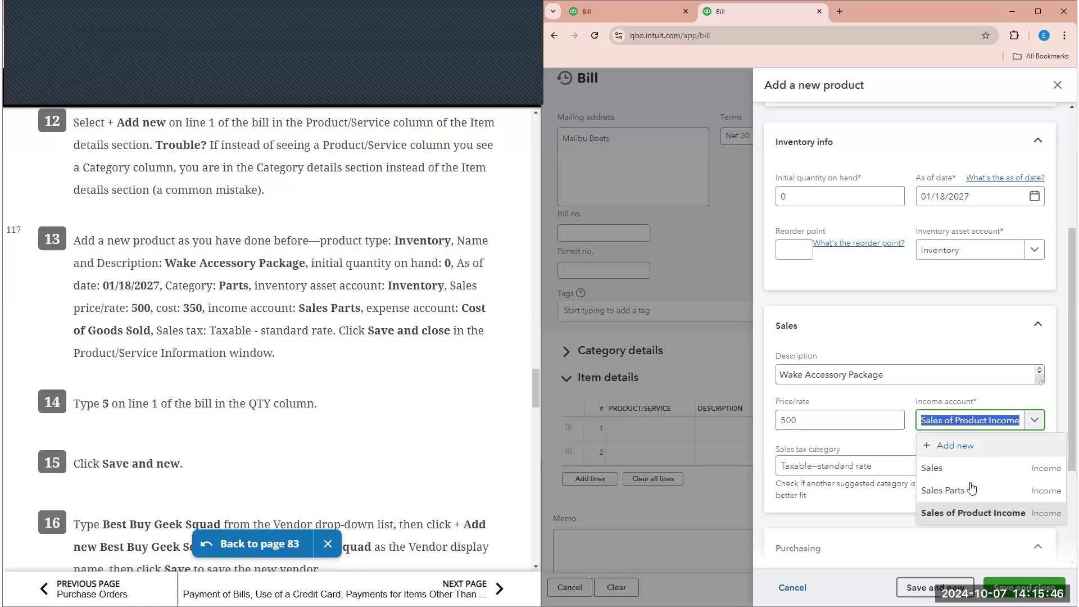
click(942, 490)
scroll(939, 411, down, 1)
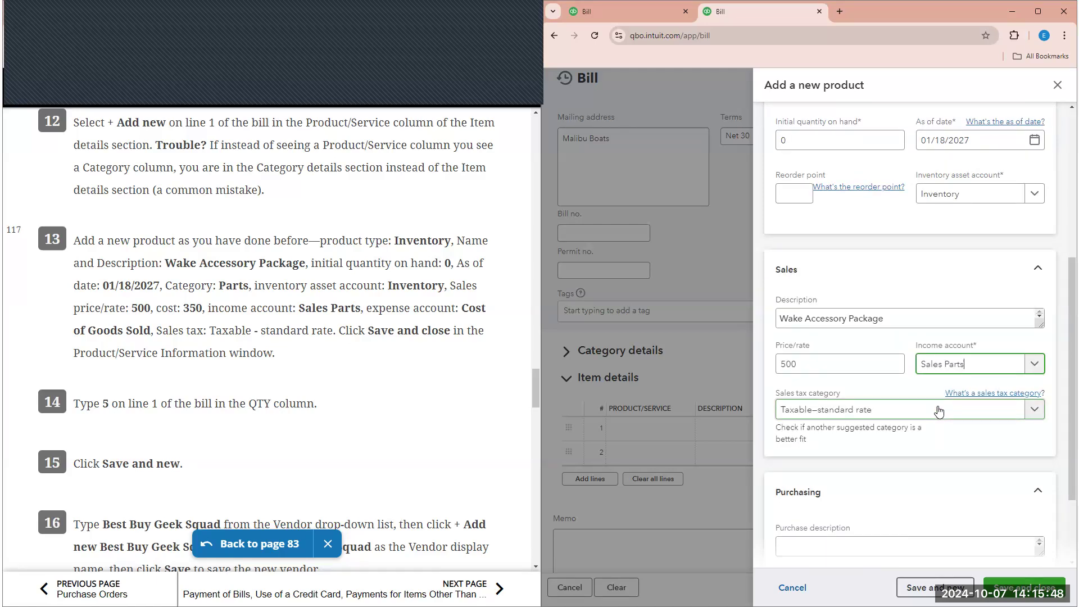
click(1034, 409)
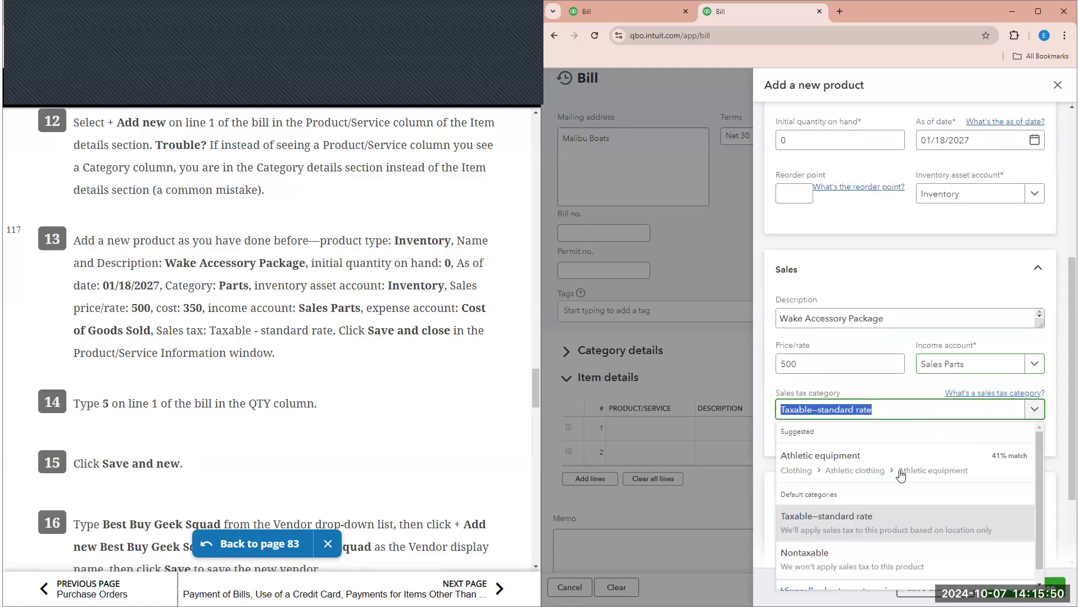
click(872, 521)
scroll(852, 512, down, 1)
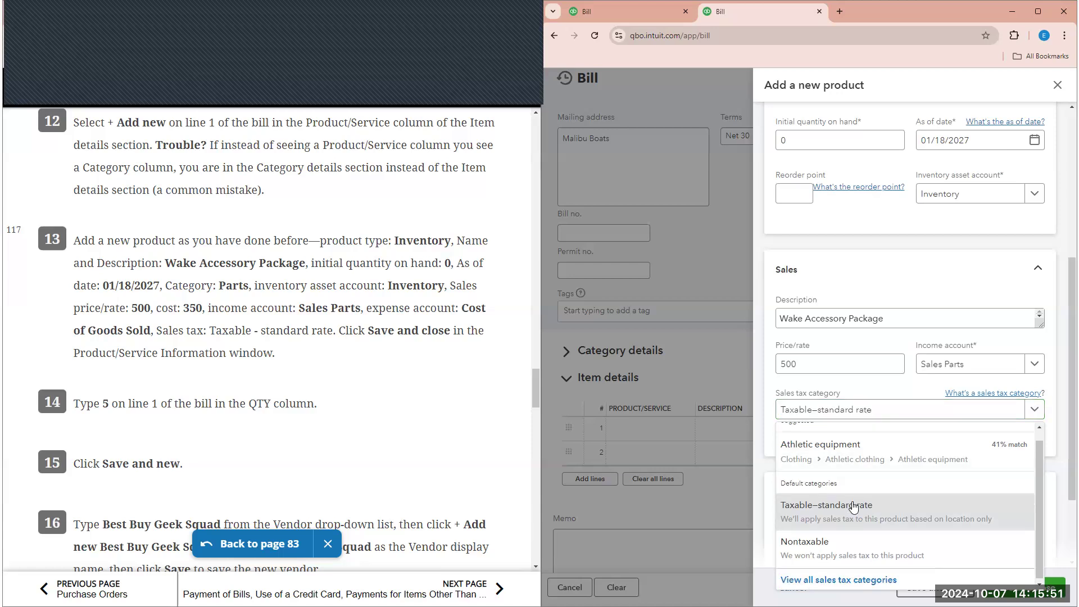
click(891, 506)
Enter Wake Accessory Package as the purchase description and 350 as the purchase cost, and save the new product.
scroll(891, 501, down, 1)
click(840, 486)
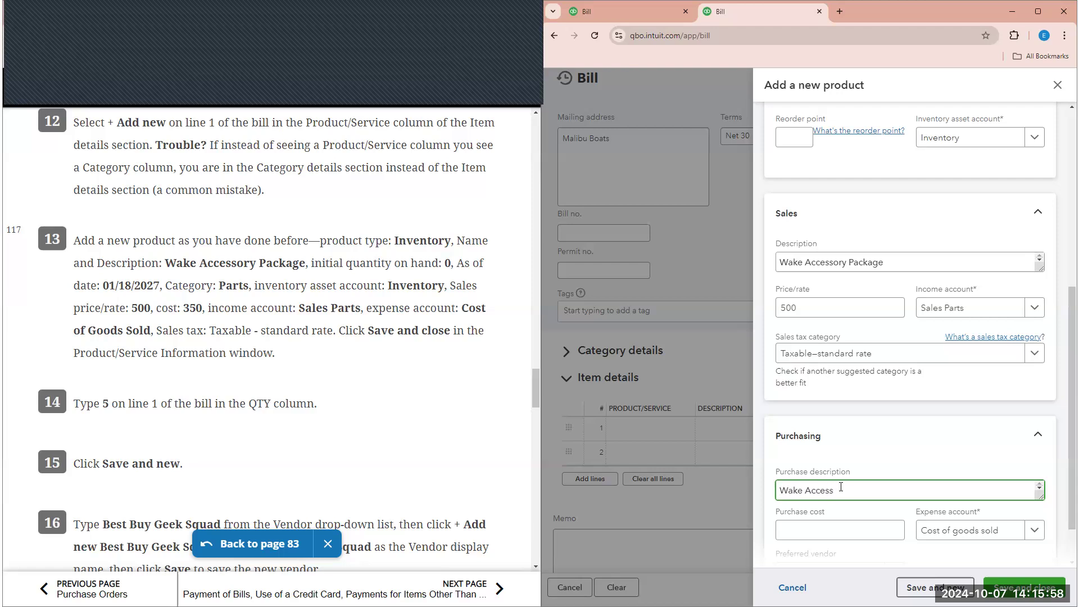
text(Wake Accessory Packa)
key(Tab)
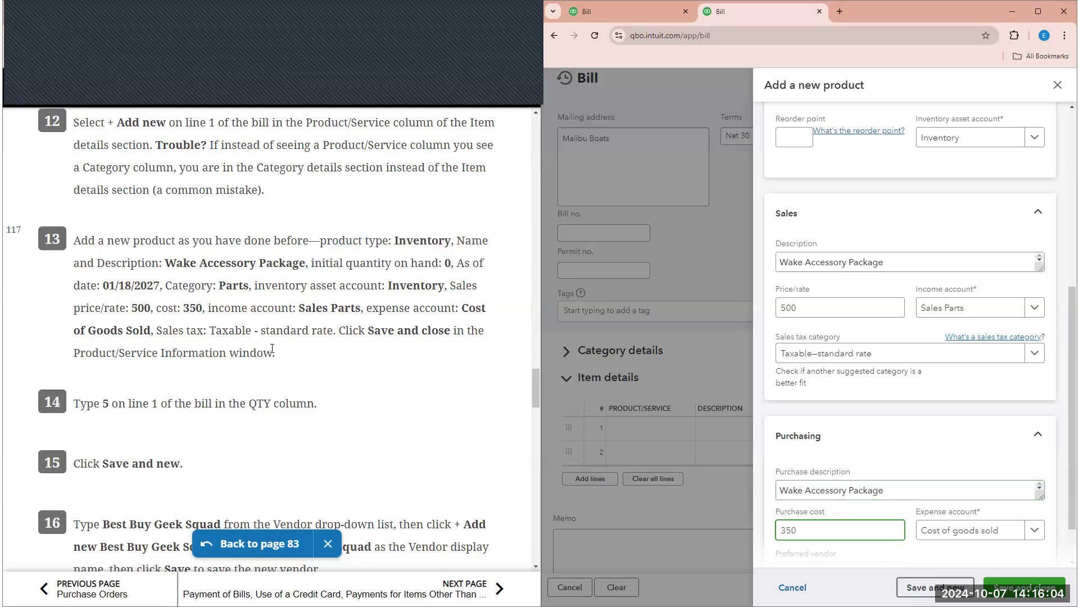
scroll(270, 351, down, 1)
scroll(269, 352, down, 1)
click(1027, 588)
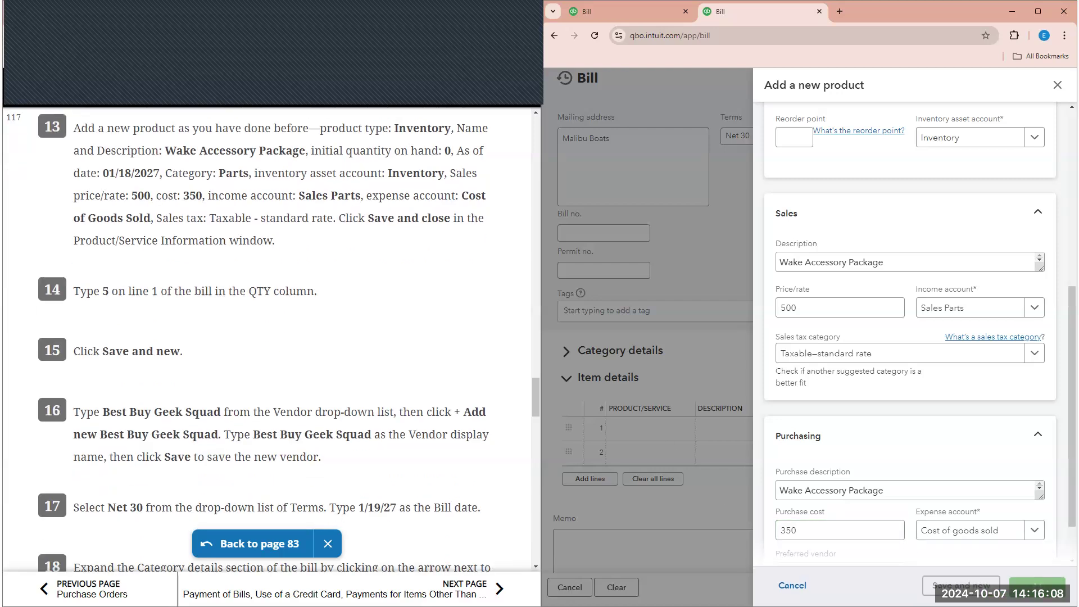
click(822, 448)
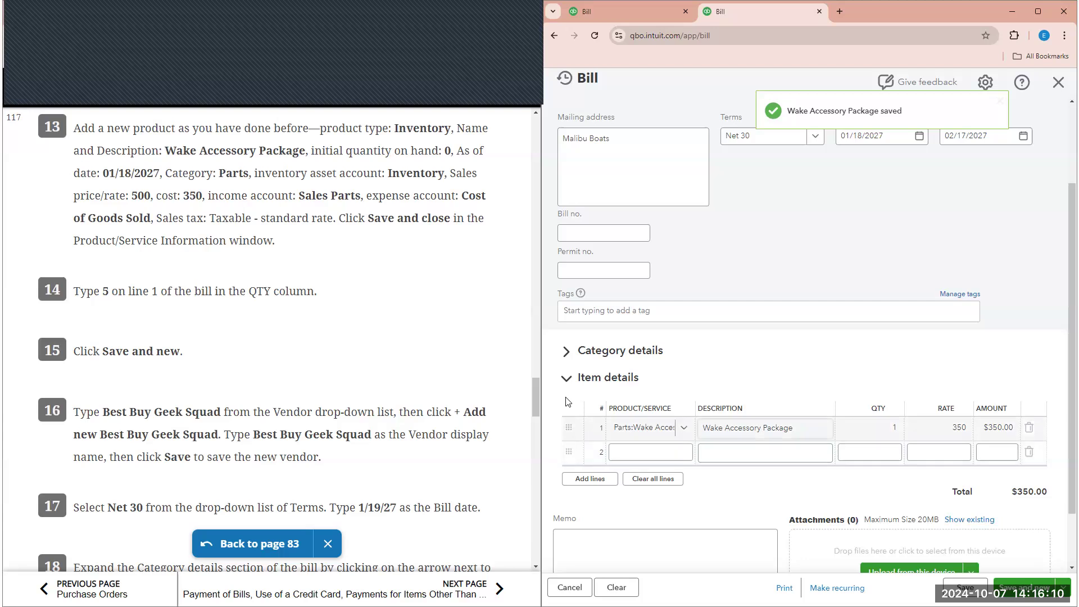
Set the quantity of the Wake Accessory Package on line 1 of the bill to 5.
scroll(98, 353, down, 2)
scroll(97, 352, up, 3)
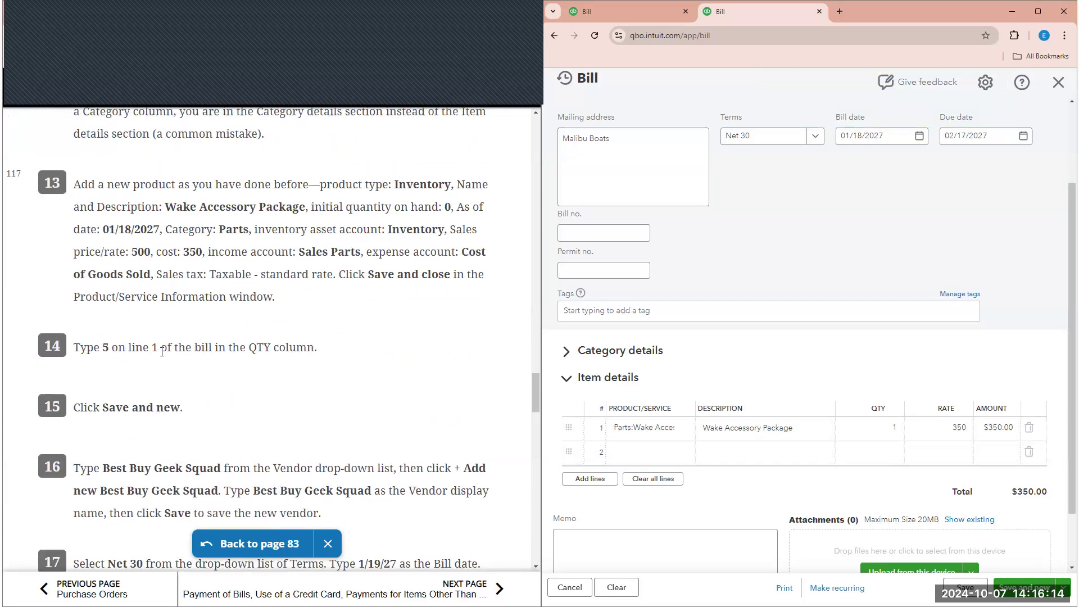
click(894, 427)
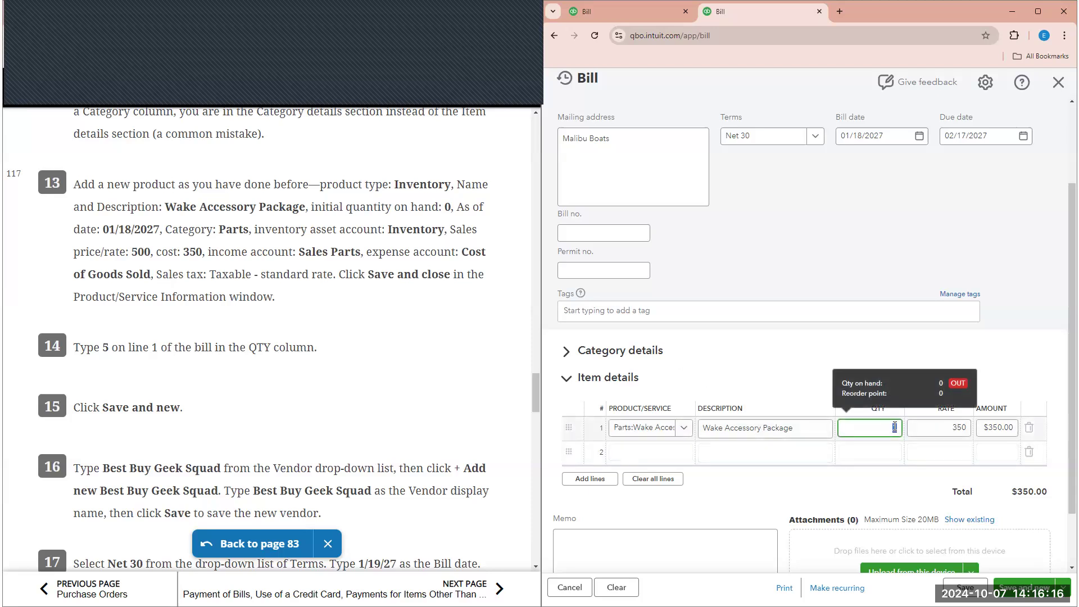
text(5)
click(433, 349)
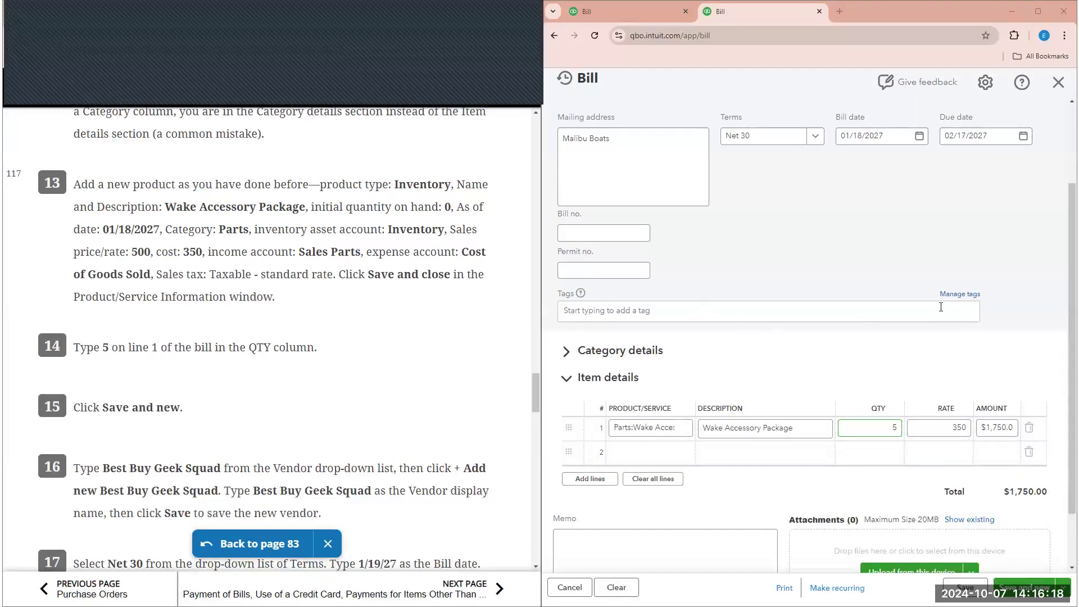
Save the Malibu Boats bill and start a new bill.
scroll(1020, 396, down, 1)
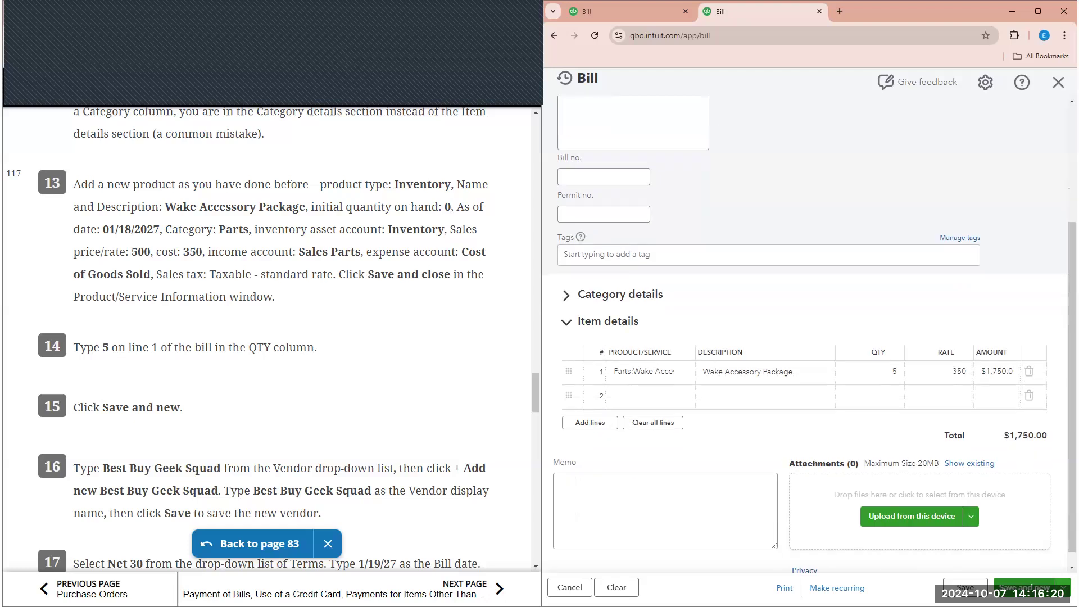
scroll(321, 360, down, 2)
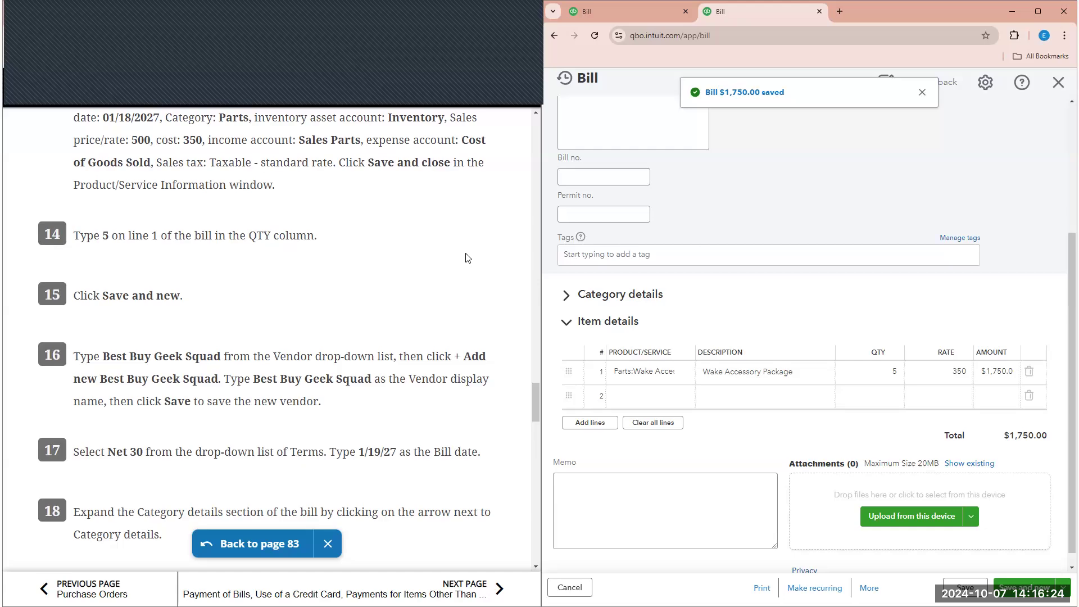
scroll(452, 288, up, 5)
scroll(453, 287, down, 8)
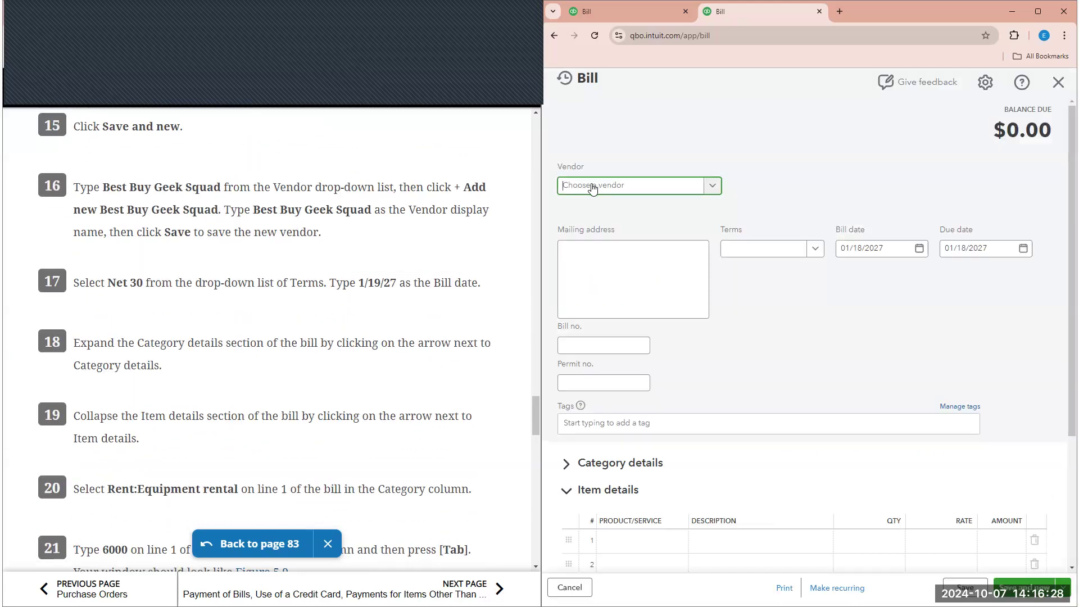
Add Best Buy Geek Squad as a new vendor on the bill and save it.
text(Best )
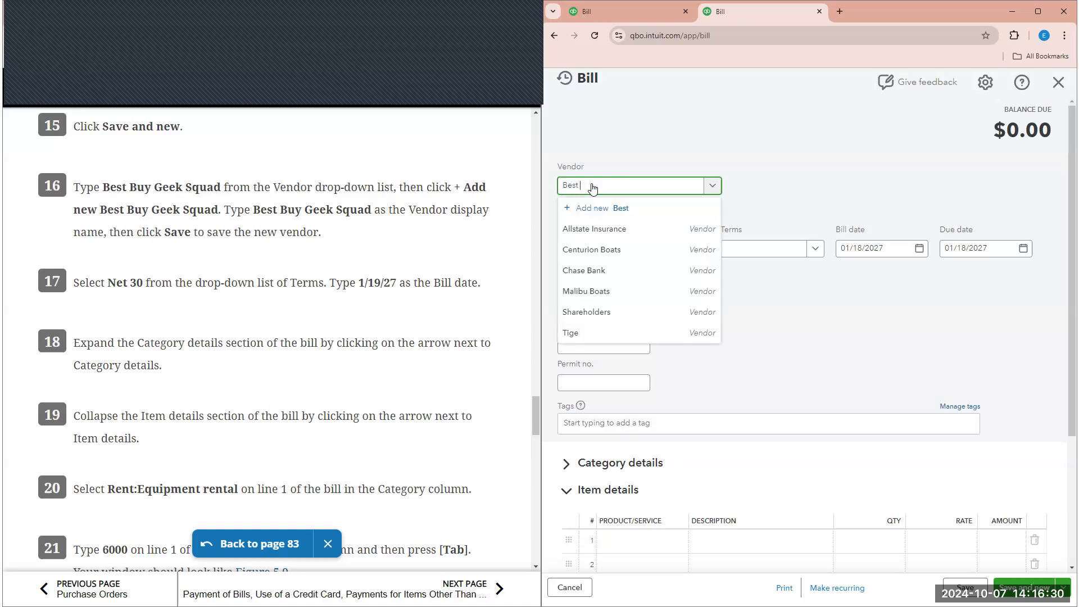
text(Buy Geek Squad)
click(581, 208)
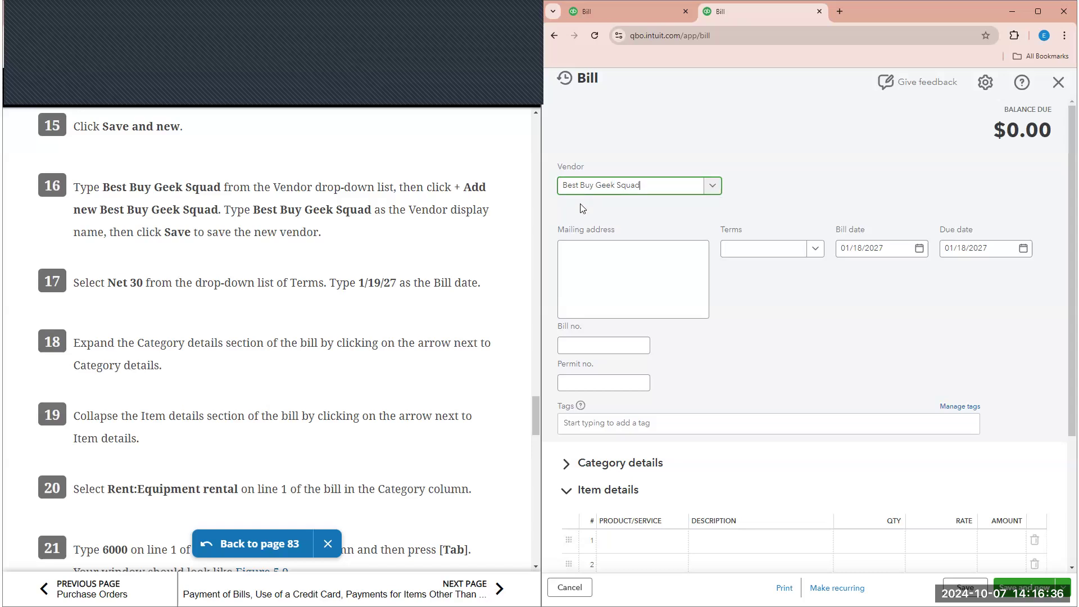
click(1032, 588)
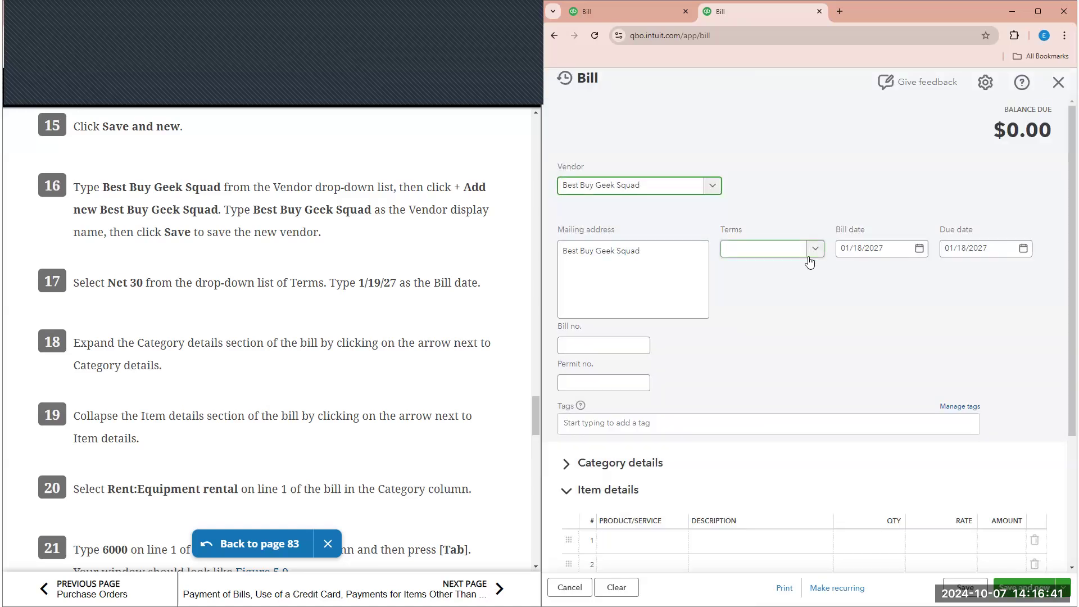
Set the terms of the Best Buy Geek Squad bill to Net 30 and its bill date to 01/19/2027.
click(809, 258)
click(766, 335)
click(865, 248)
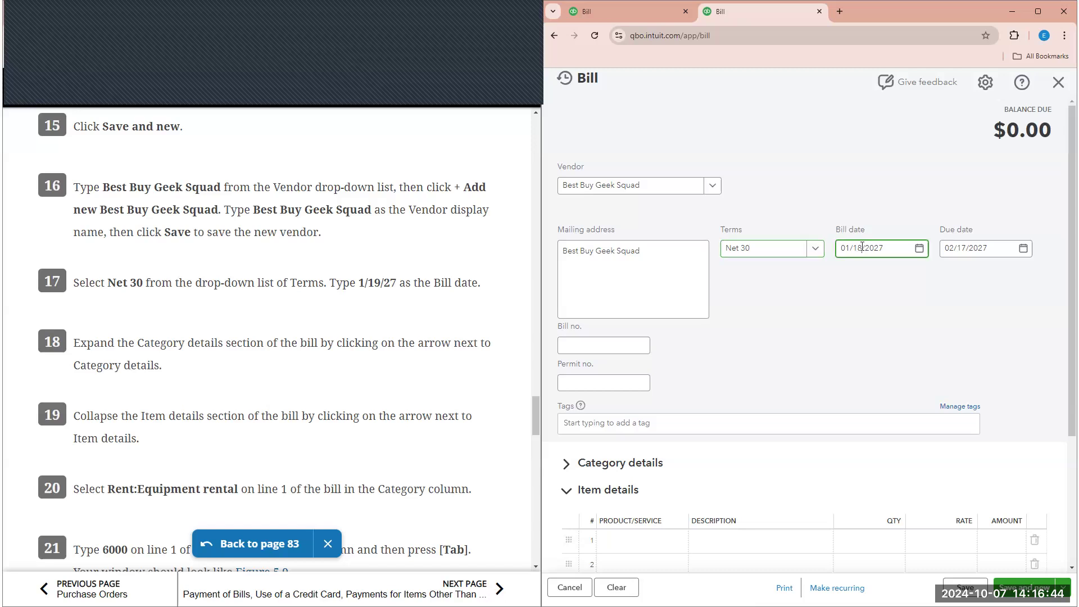
click(863, 248)
key(BackSpace)
text(9)
click(884, 289)
scroll(455, 324, down, 1)
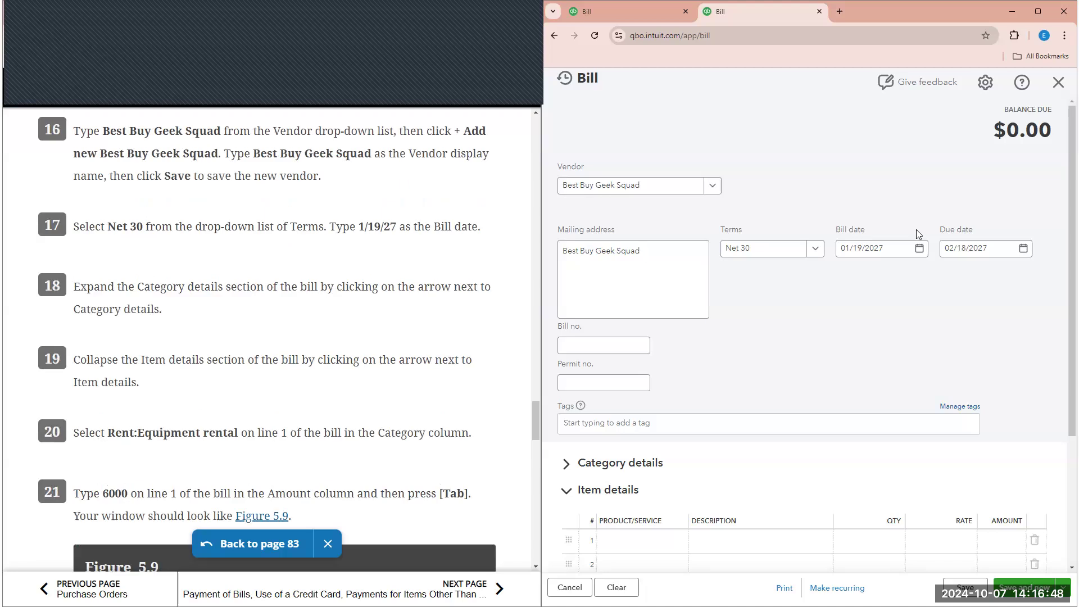
Expand the Category details section of the Best Buy Geek Squad bill and collapse its Item details section.
scroll(618, 388, down, 1)
click(569, 409)
scroll(571, 412, down, 1)
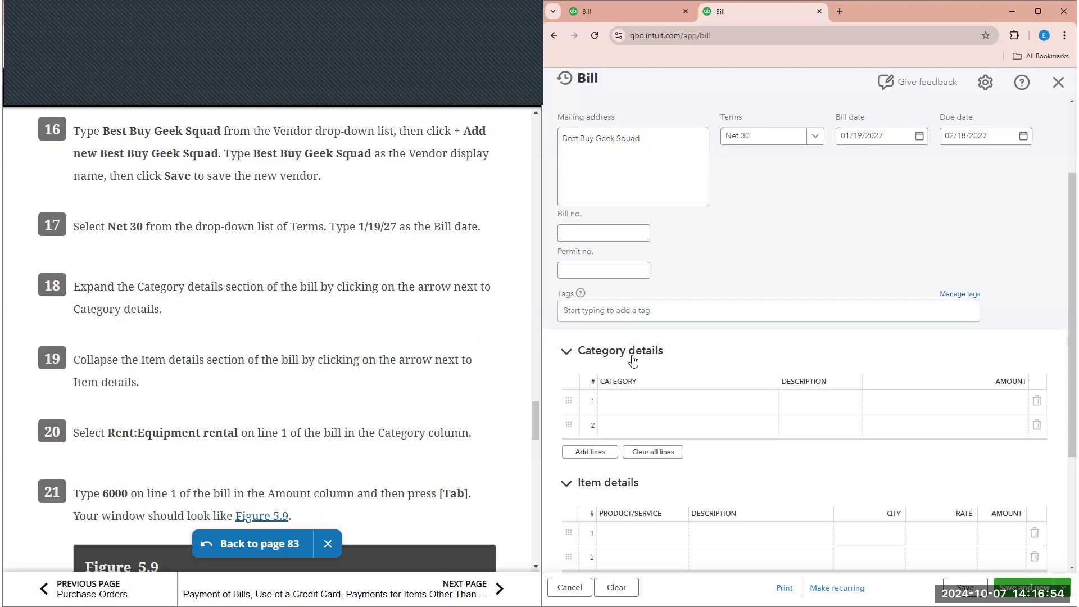
scroll(587, 442, down, 1)
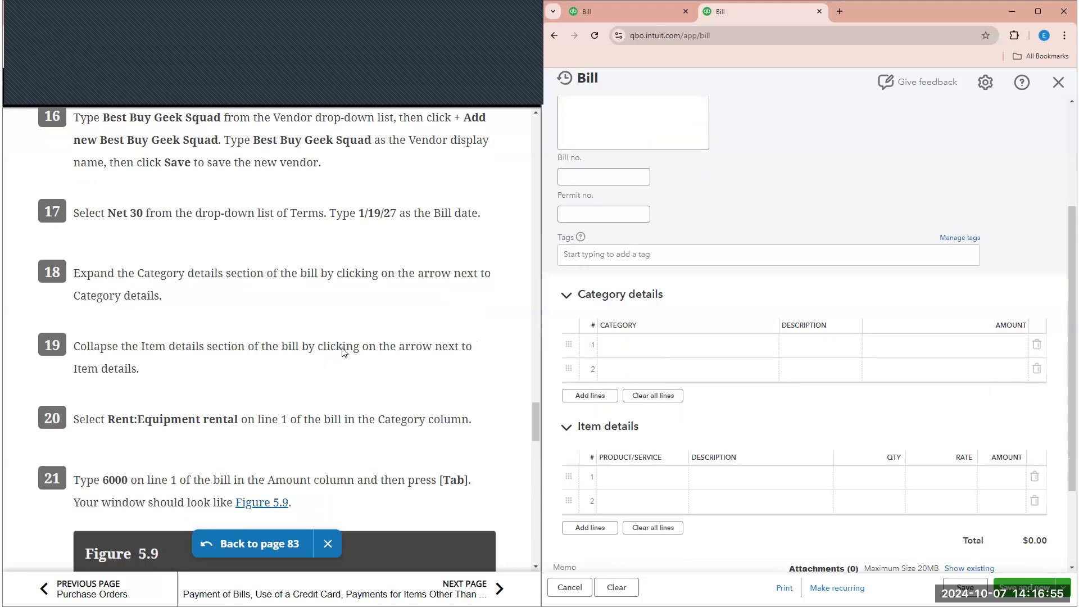
click(564, 428)
Enter Rent:Equipment rental with an amount of 6000 on category line 1 of the Best Buy Geek Squad bill.
click(644, 345)
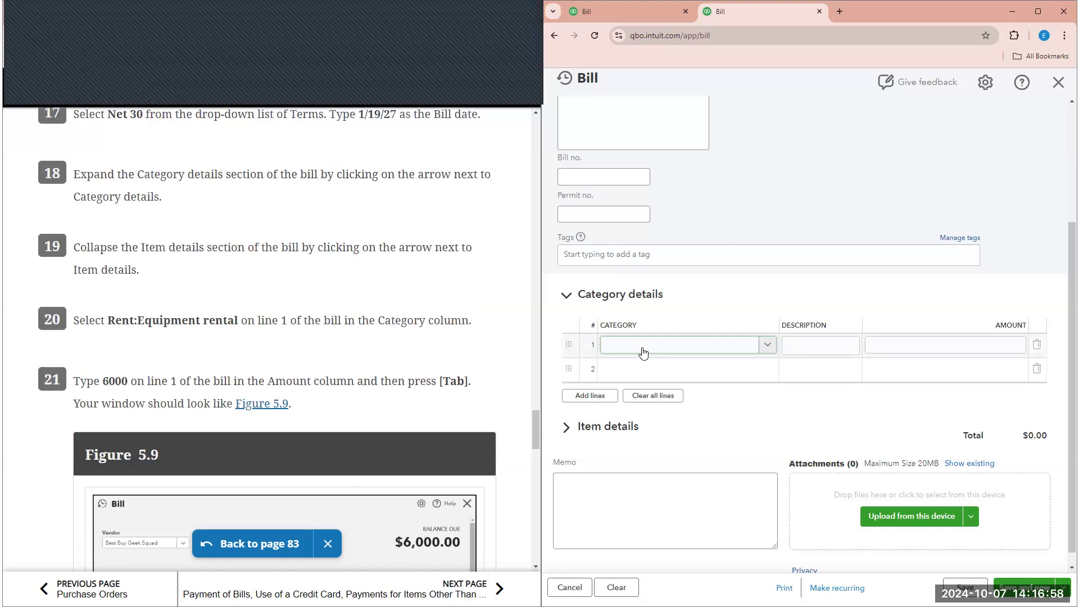
text(rent)
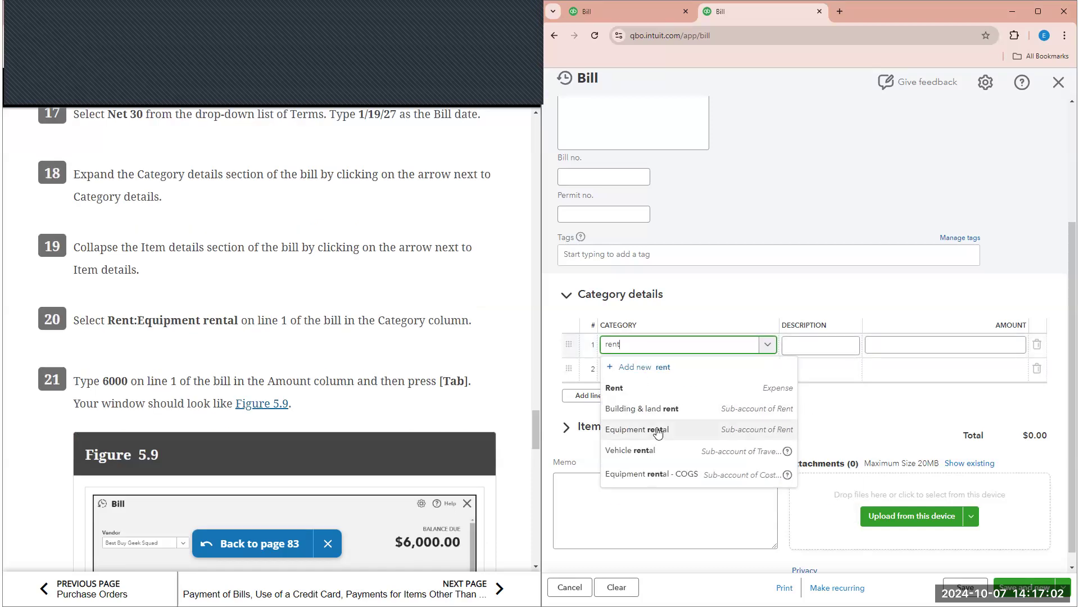
click(658, 431)
click(909, 333)
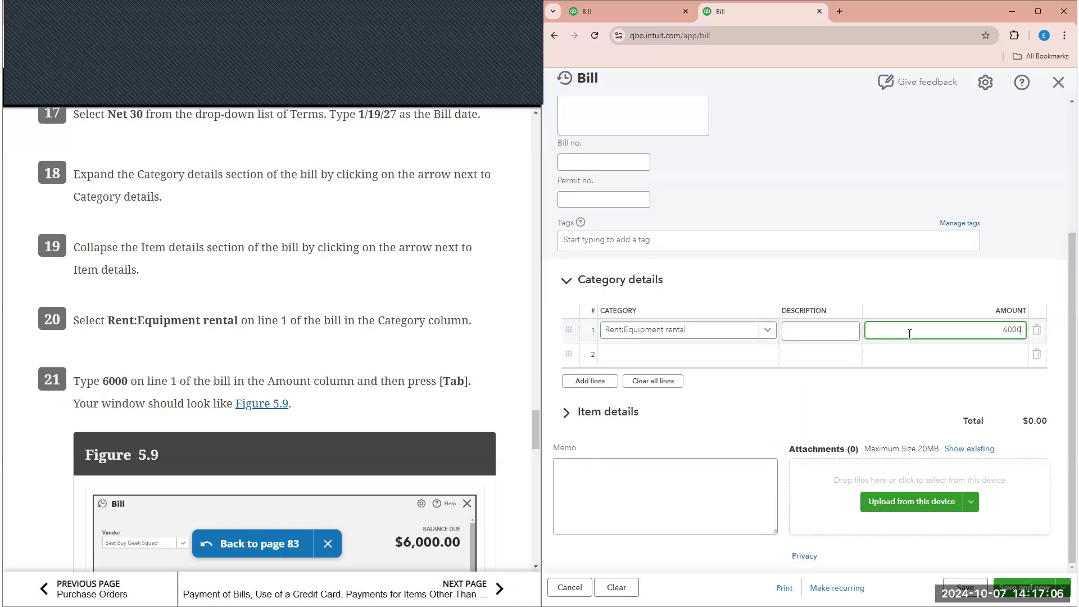
text(6000)
key(Tab)
scroll(258, 334, down, 5)
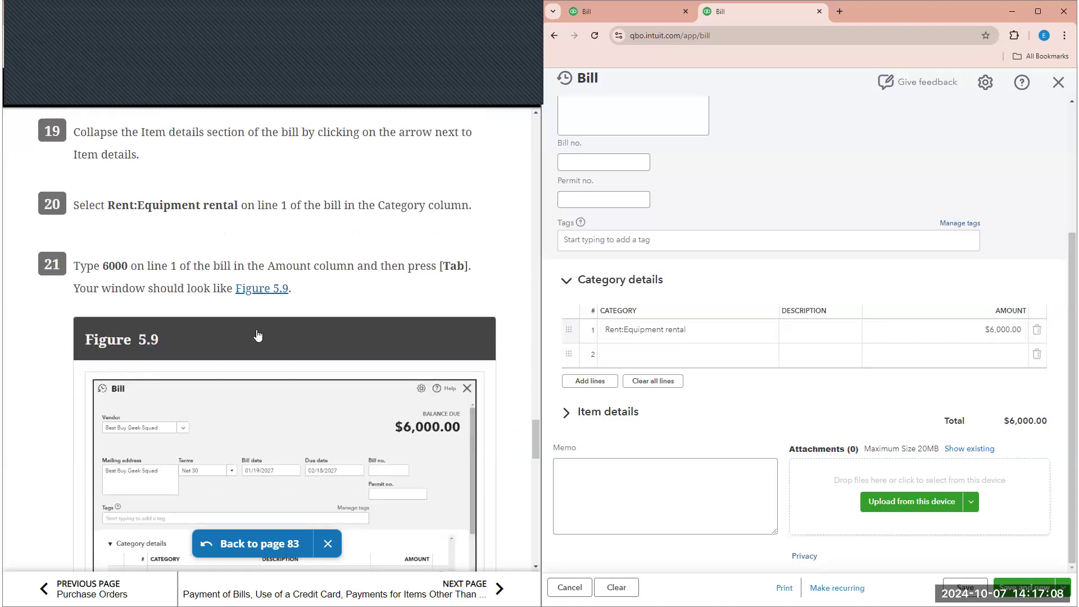
Check the Best Buy Geek Squad bill against Figure 5.9, save it and start a new bill.
scroll(753, 304, up, 3)
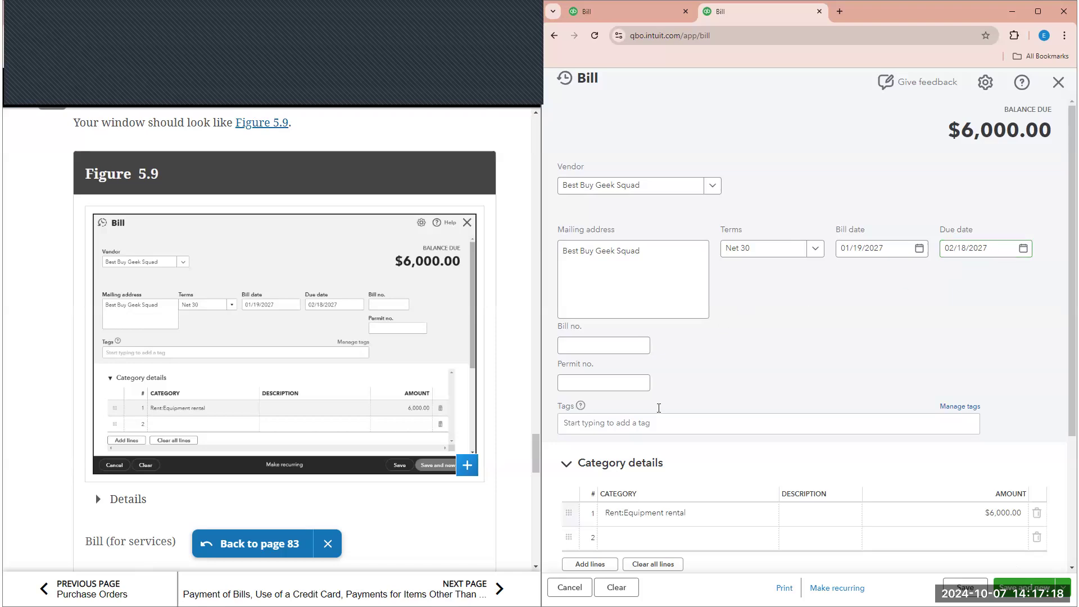
scroll(731, 365, down, 2)
click(624, 401)
click(391, 388)
scroll(396, 402, down, 5)
scroll(398, 408, down, 2)
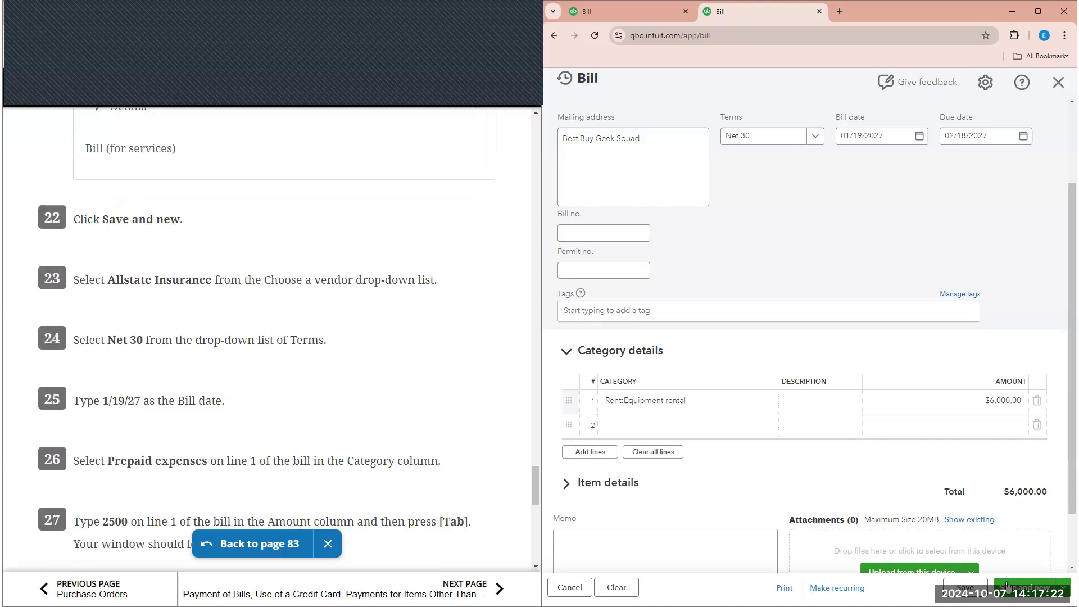
click(1025, 586)
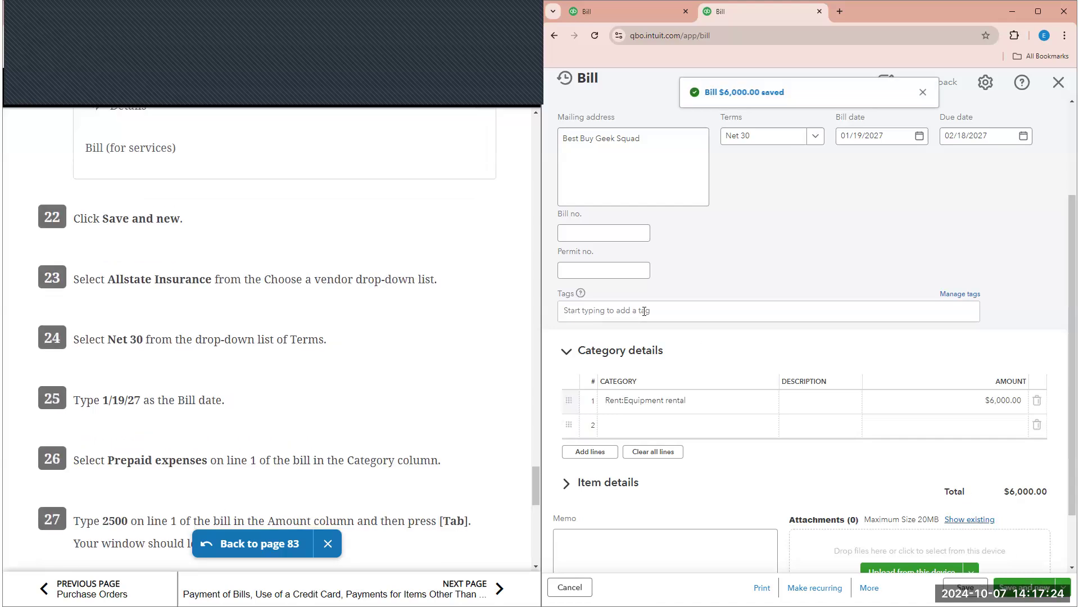
Choose Allstate Insurance as the vendor of the new bill and set its terms to Net 30.
scroll(396, 299, down, 1)
scroll(396, 298, down, 1)
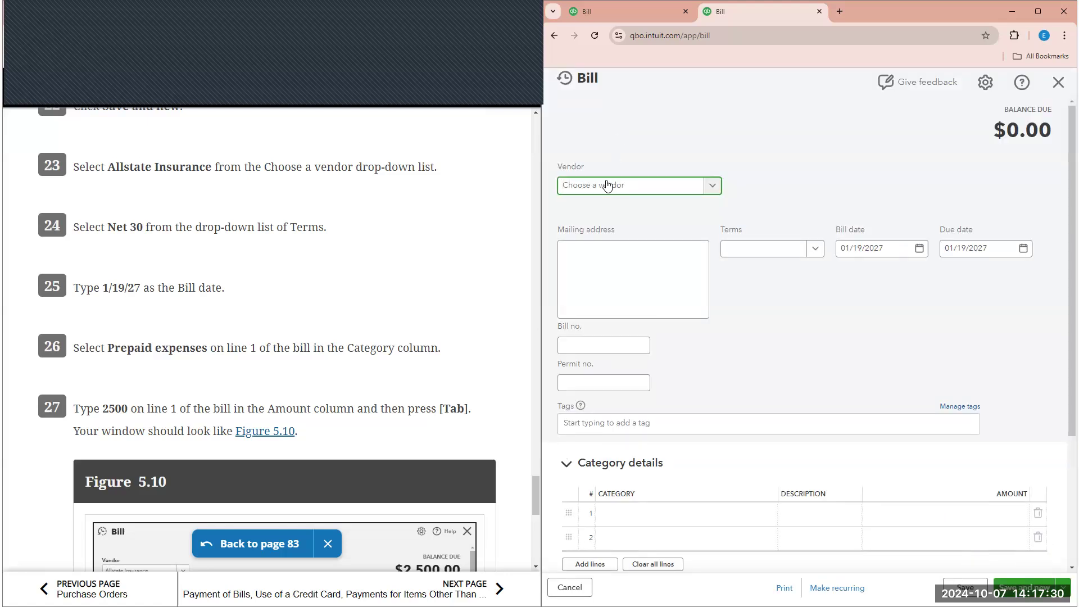
text(all)
click(591, 229)
click(815, 249)
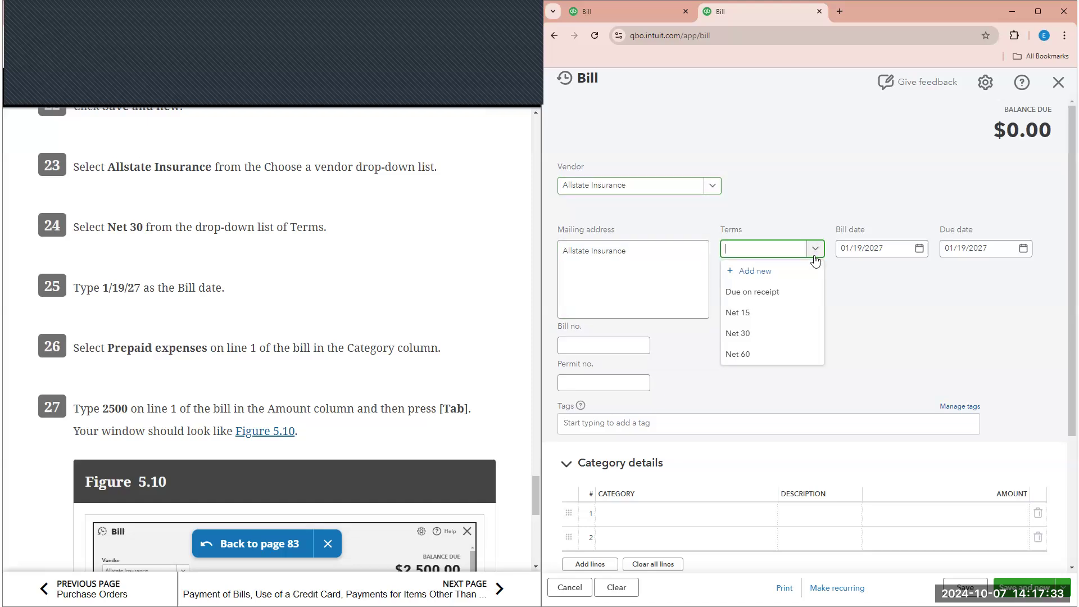
click(761, 331)
click(887, 248)
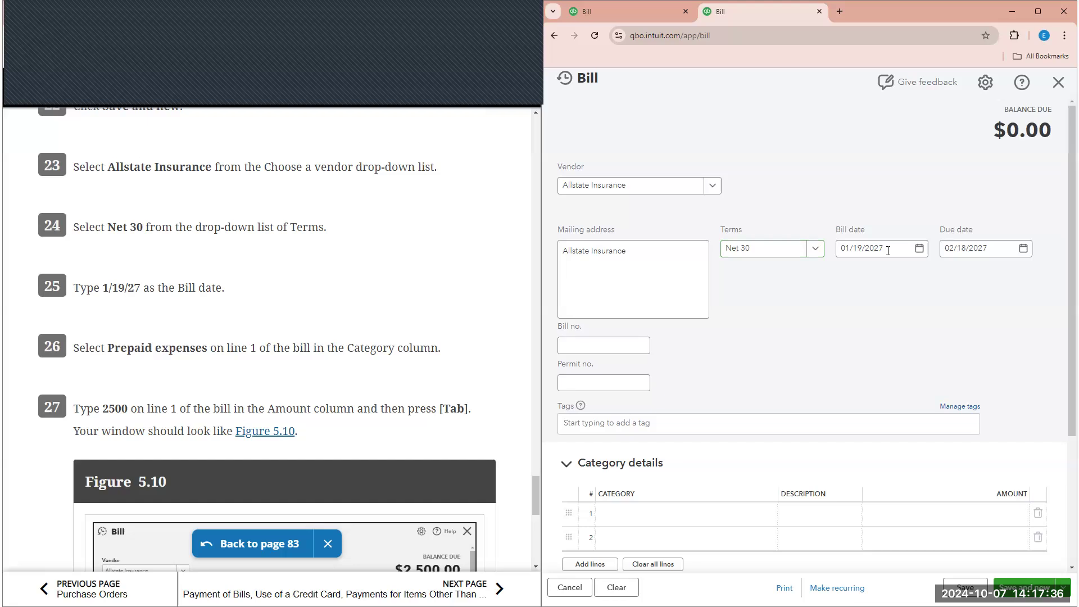
scroll(731, 280, down, 1)
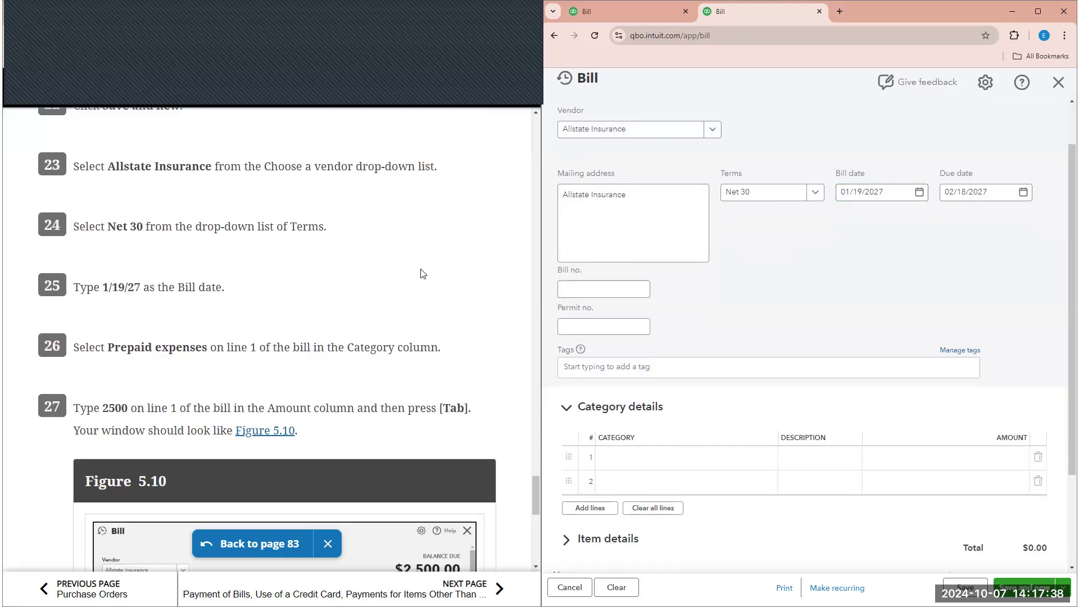
Enter Prepaid expenses with an amount of 2500 on category line 1 of the Allstate Insurance bill.
scroll(421, 272, down, 3)
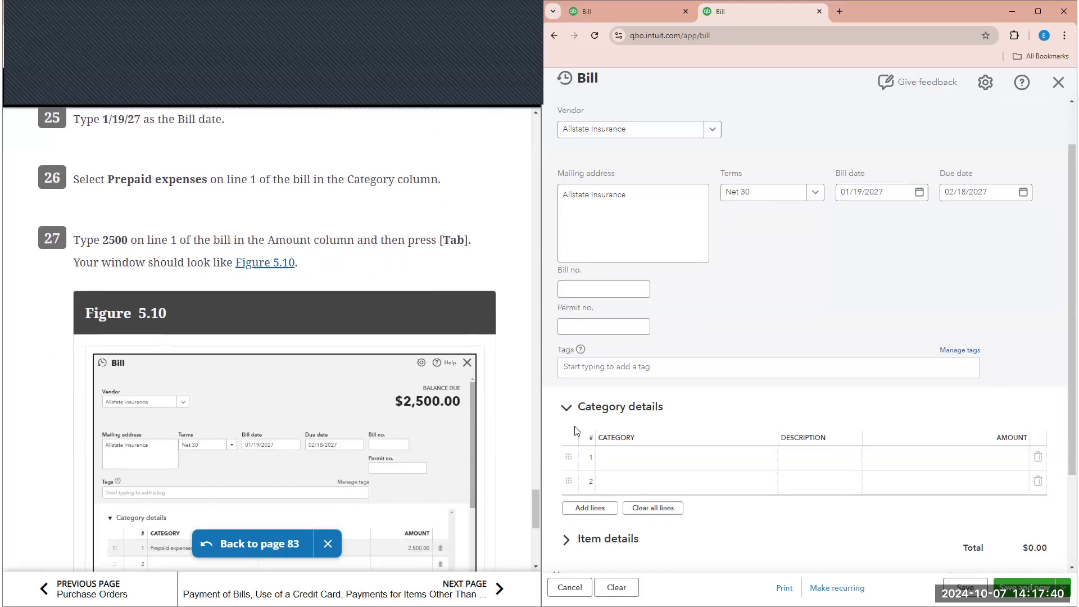
click(625, 464)
click(625, 463)
text(prep)
click(667, 414)
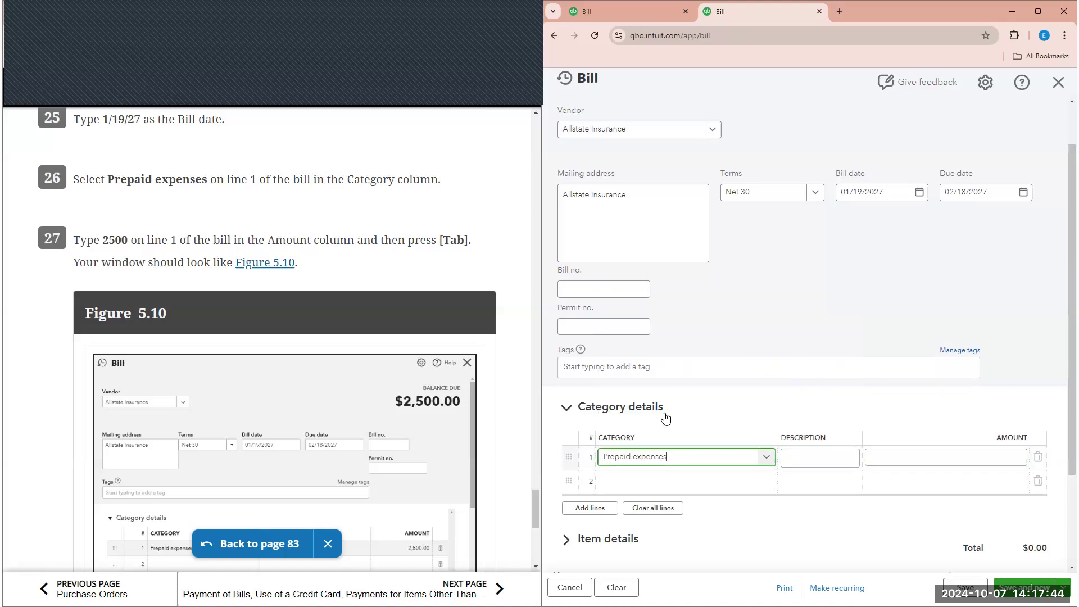
click(933, 458)
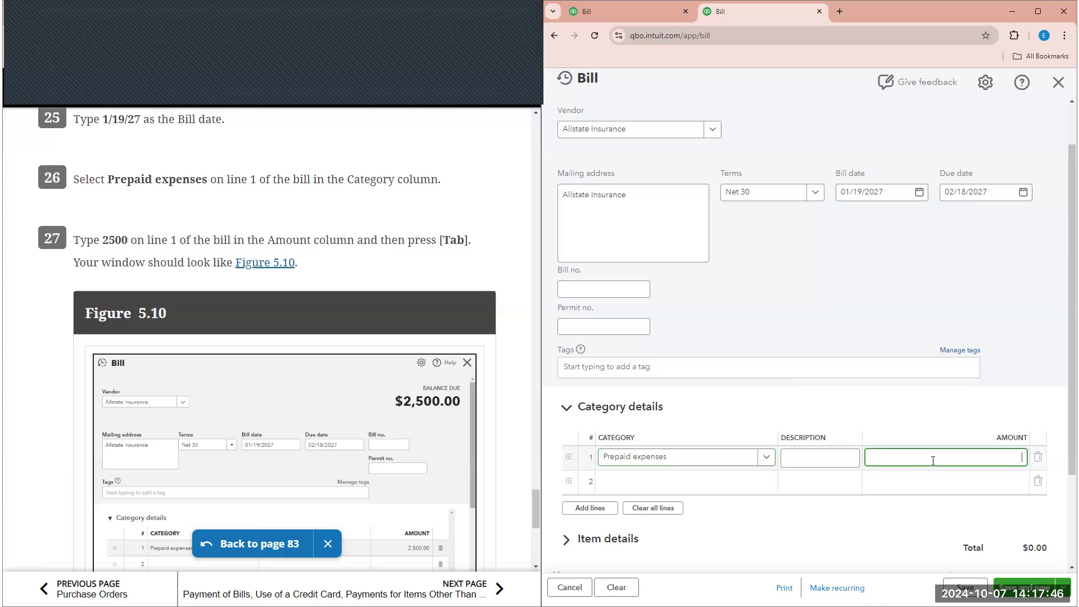
text(2500)
Compare the Allstate Insurance bill with Figure 5.10, then save and close it.
scroll(491, 234, down, 1)
scroll(490, 234, down, 3)
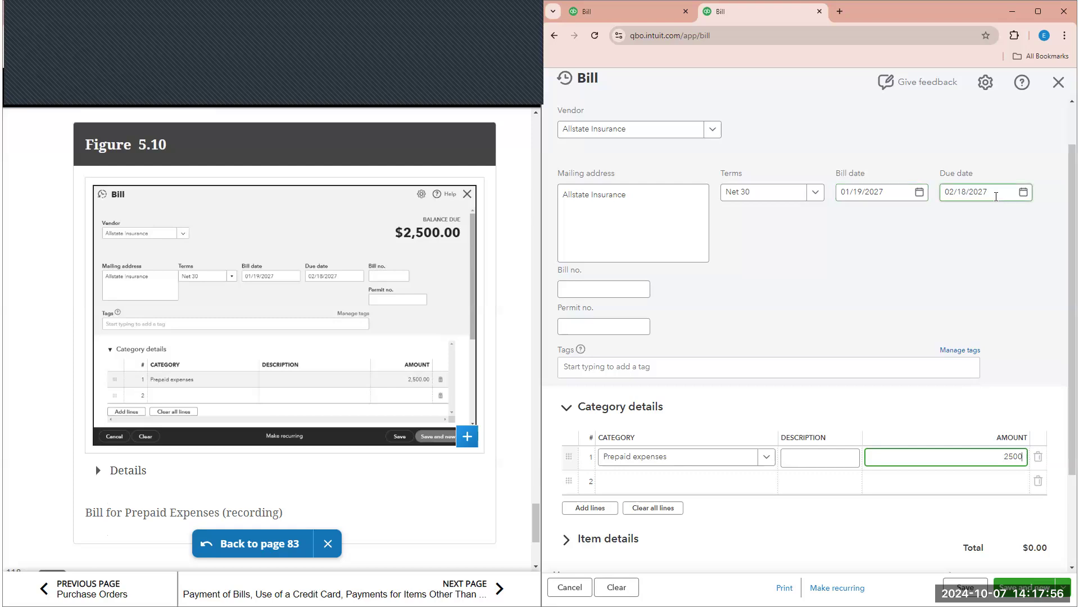
scroll(753, 342, down, 2)
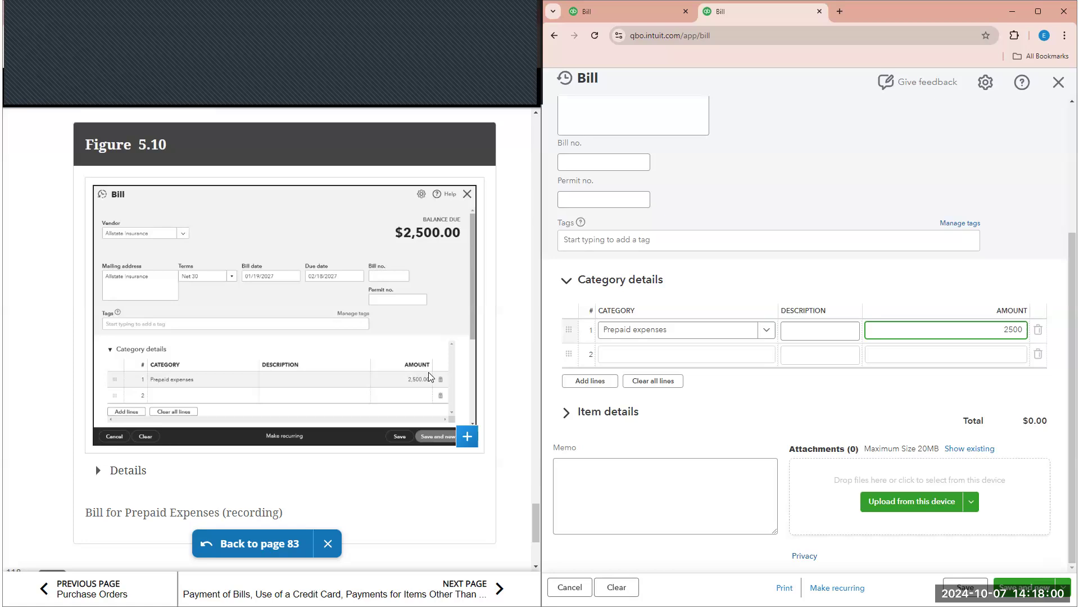
scroll(428, 372, down, 4)
click(1064, 587)
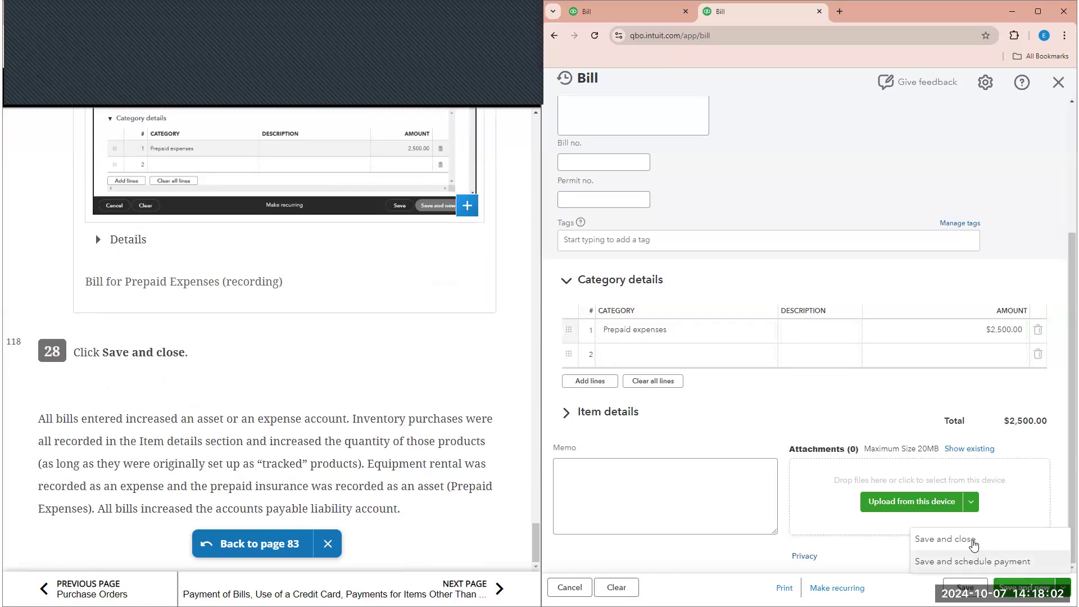
click(968, 539)
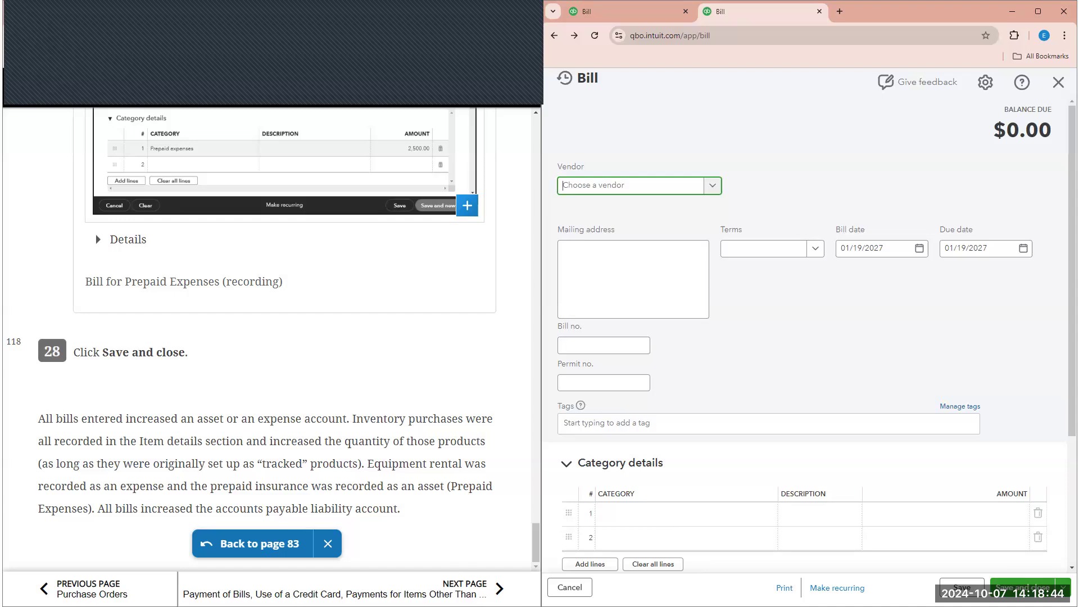
Go to the textbook's next section on payment of bills and find its To Pay Bills instructions.
click(475, 588)
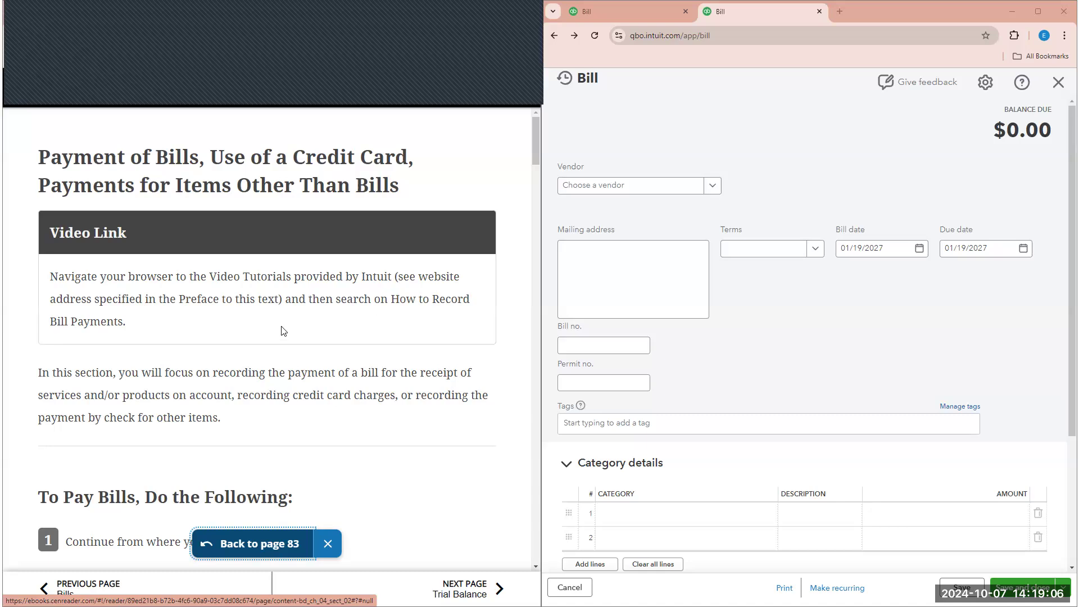
scroll(460, 386, down, 1)
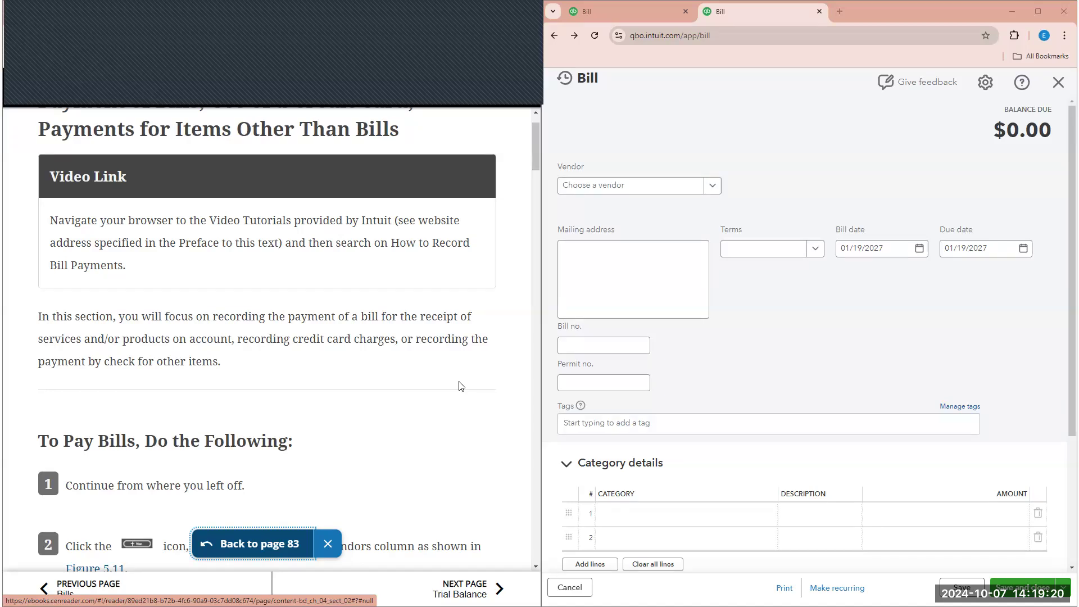
scroll(459, 385, down, 2)
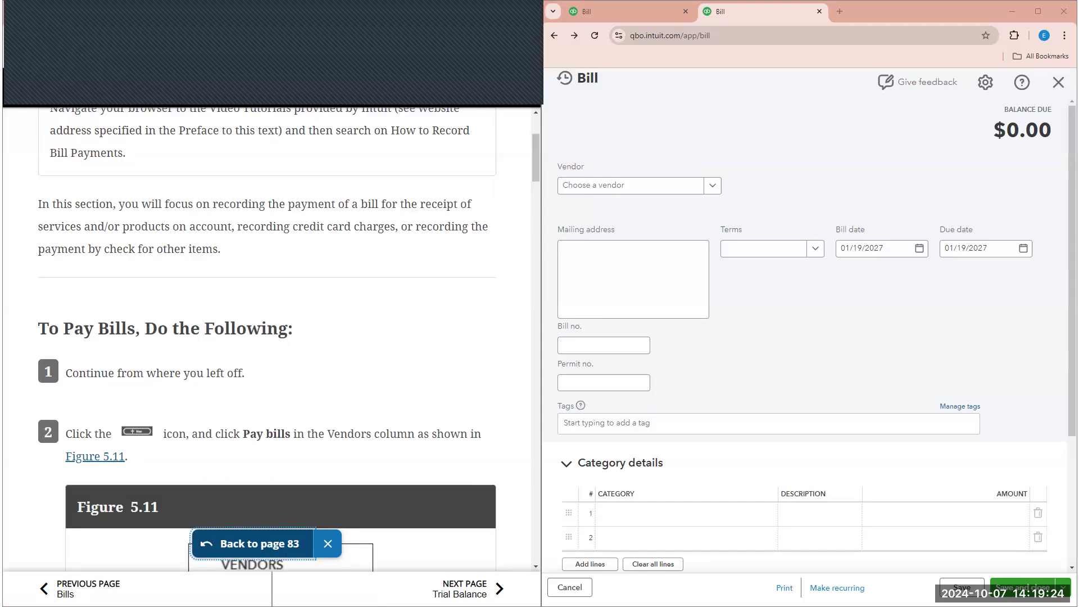
Close the blank bill and open the Pay Bills window for vendors.
click(1022, 587)
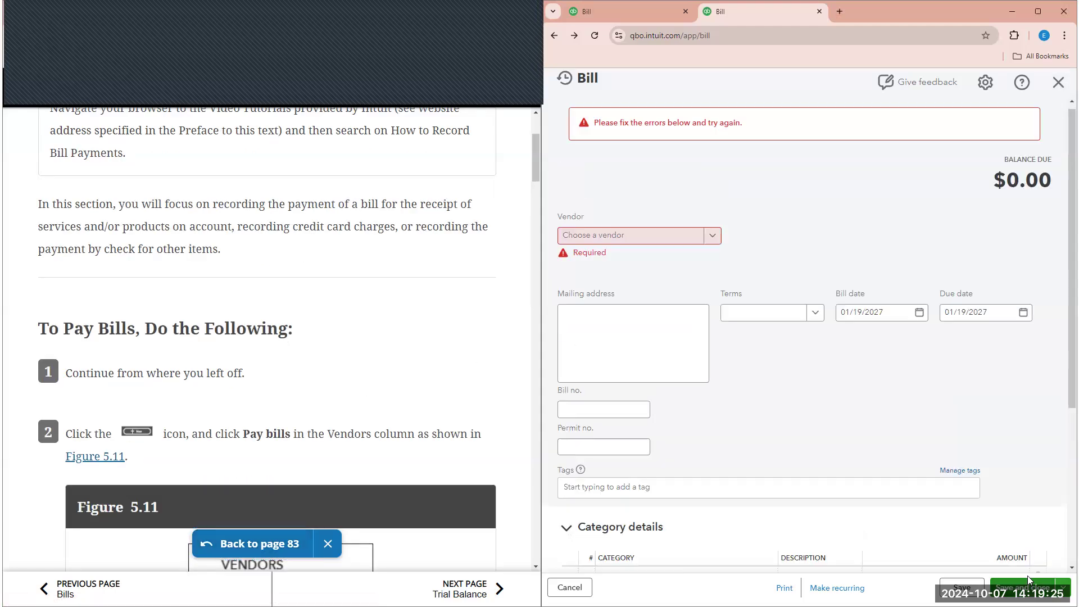
click(1058, 82)
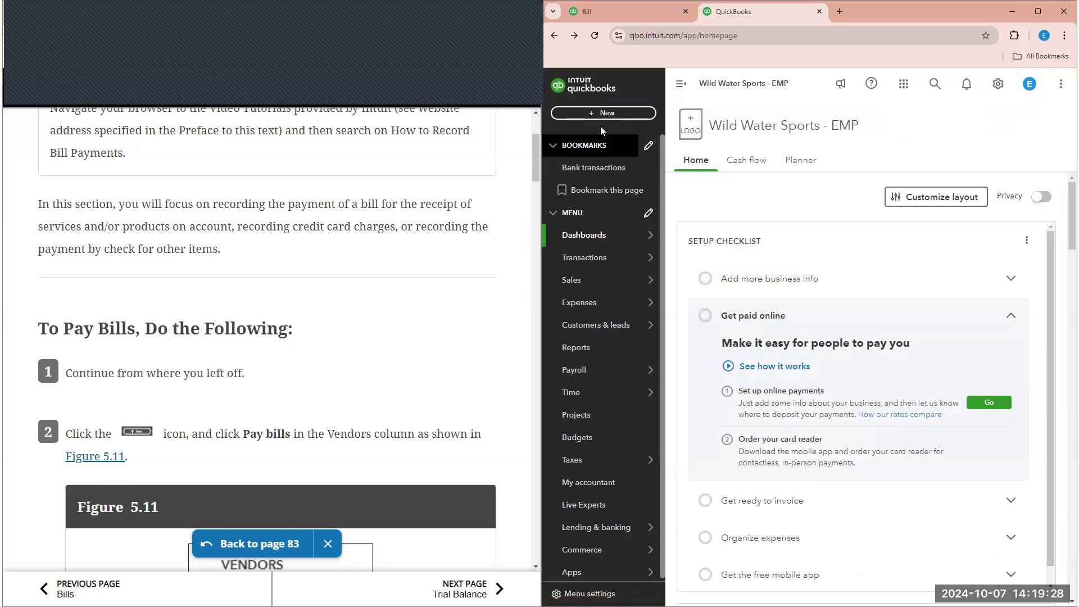
click(630, 115)
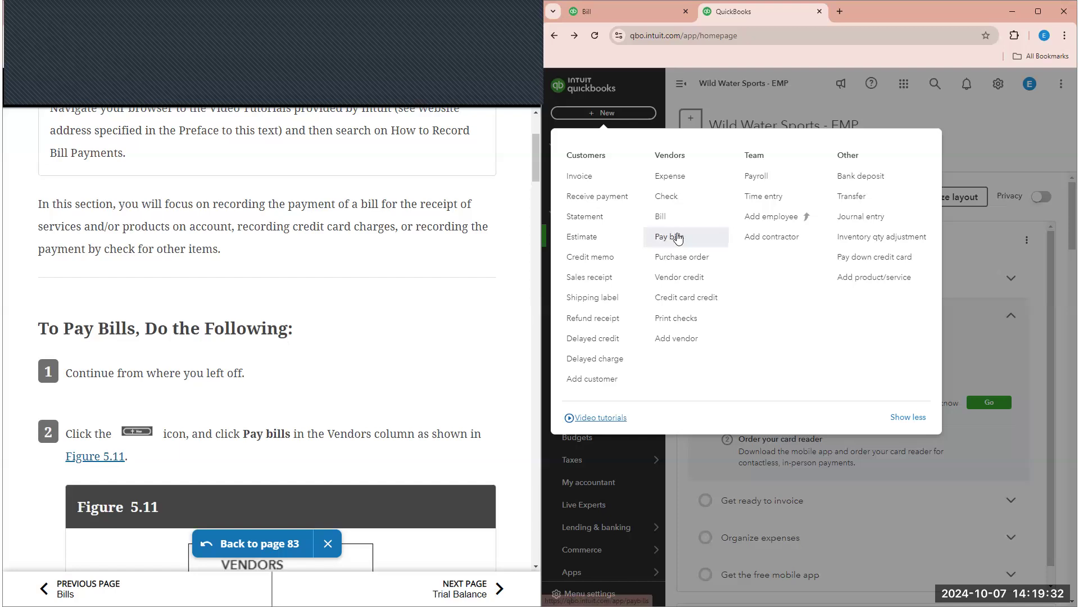
scroll(363, 260, down, 7)
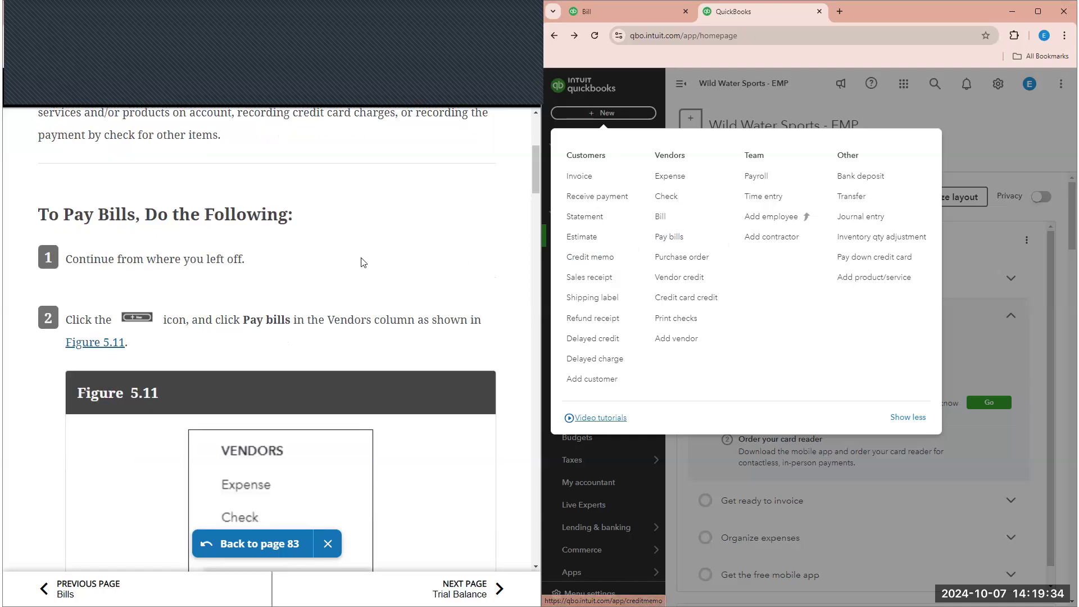
click(680, 243)
Read the textbook's instructions for the payment account, date, starting check number and column widths, and examine Figure 5.12.
scroll(410, 251, down, 4)
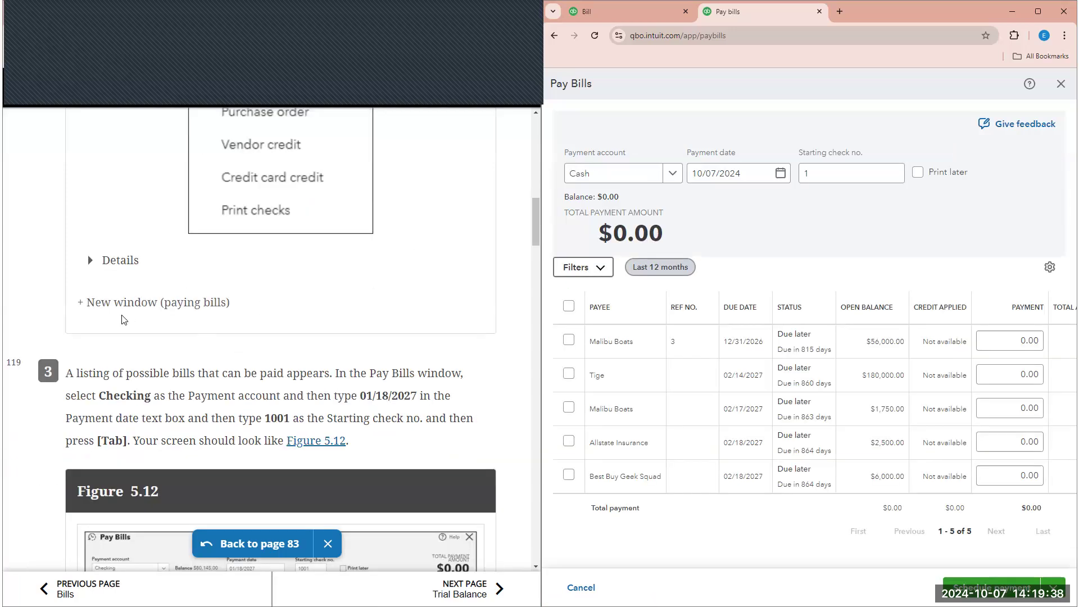
click(94, 265)
scroll(94, 269, up, 3)
click(107, 403)
scroll(123, 395, down, 1)
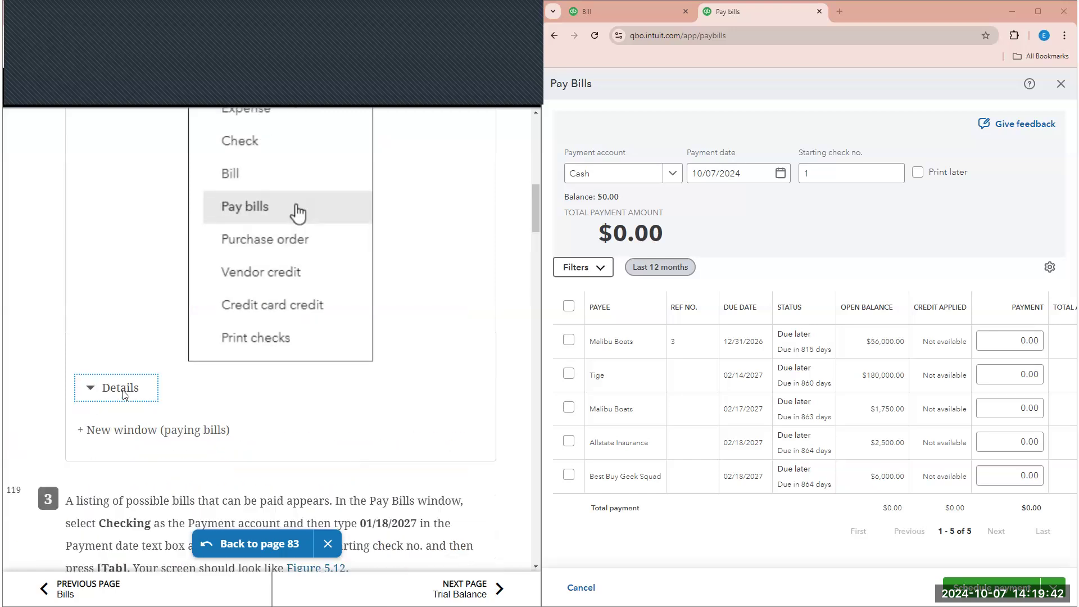
scroll(124, 395, down, 3)
scroll(152, 289, down, 2)
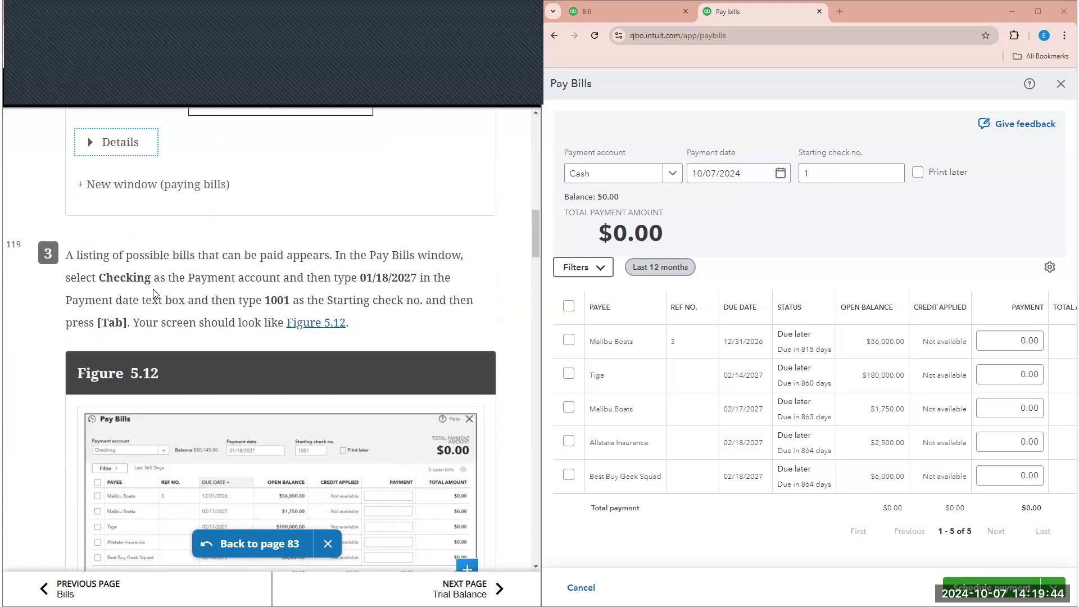
scroll(202, 268, down, 1)
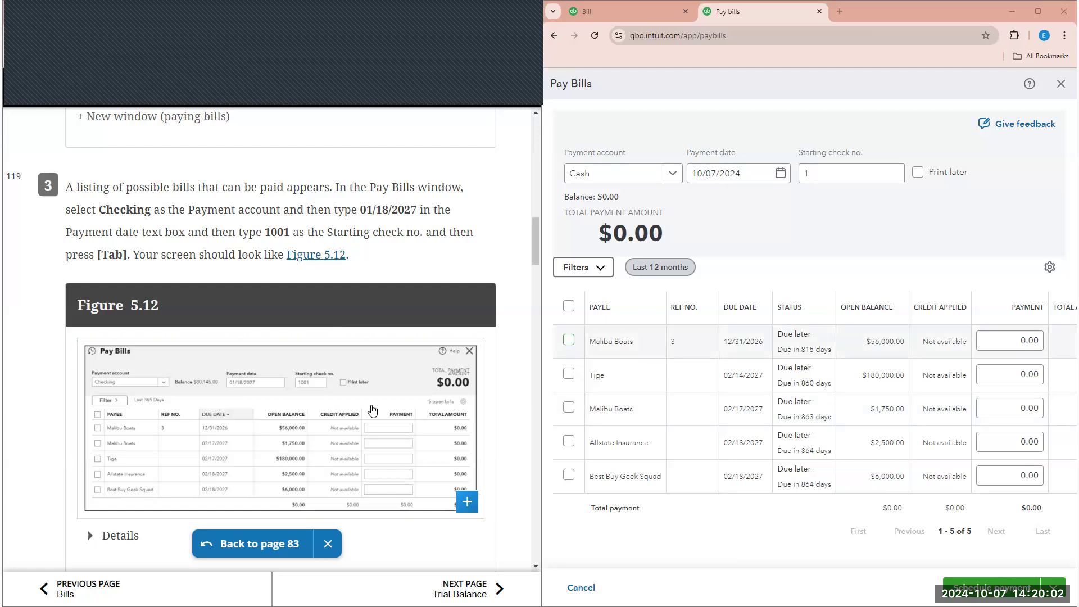
scroll(393, 419, down, 5)
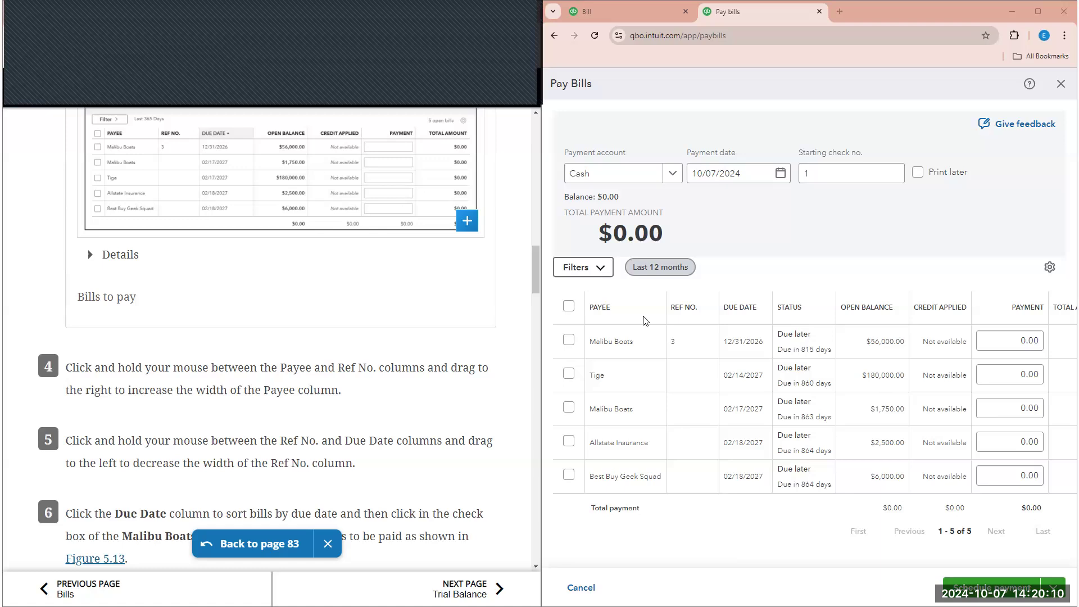
Try to resize the Payee and Ref No. columns in the bill list, closing the Tige bill opened by mistake.
click(666, 308)
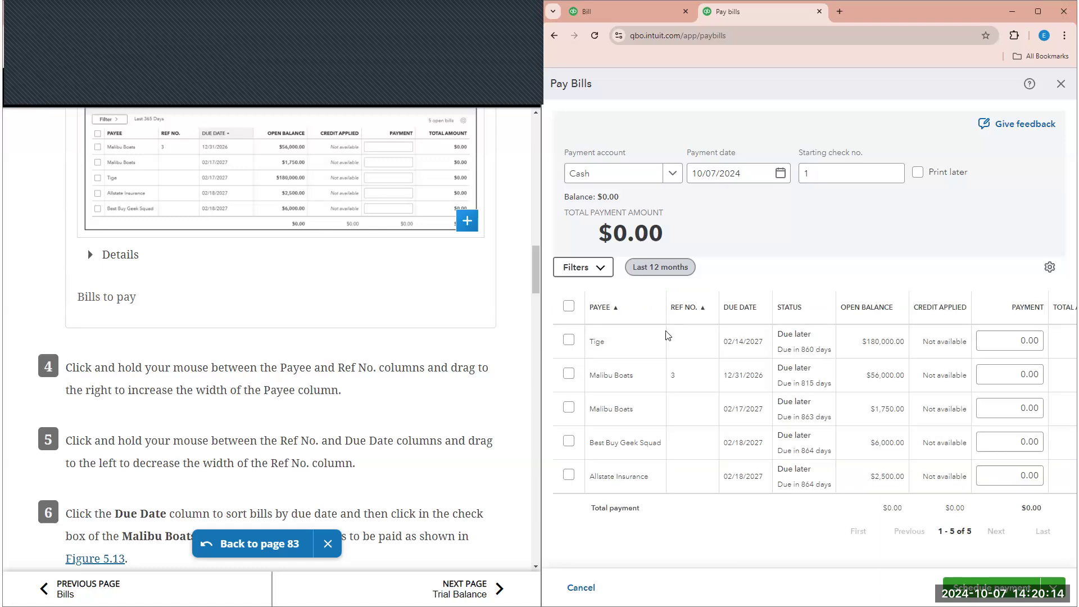
click(696, 349)
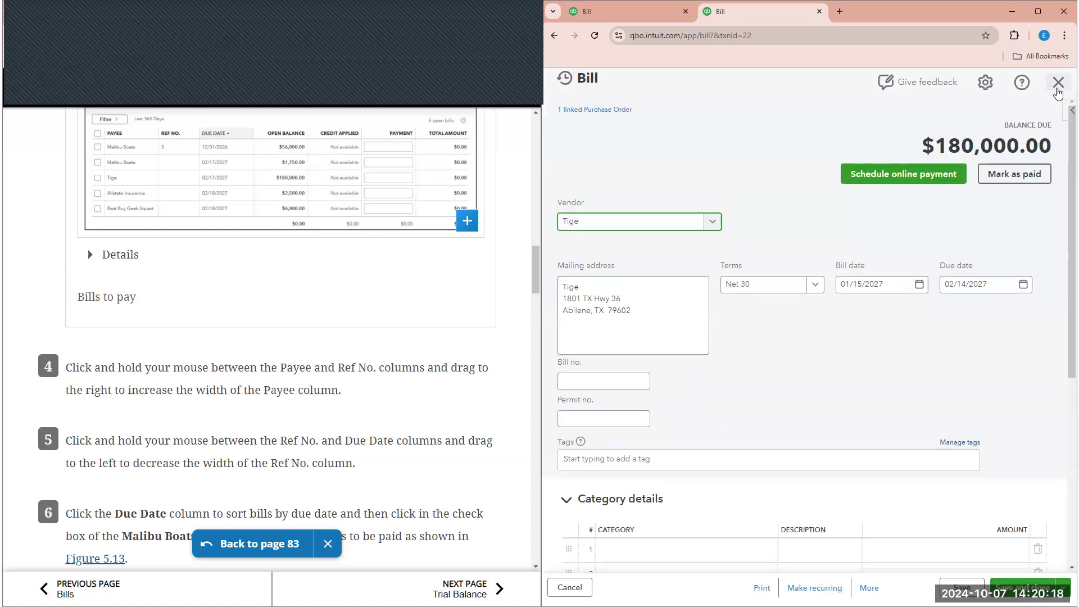
click(1058, 82)
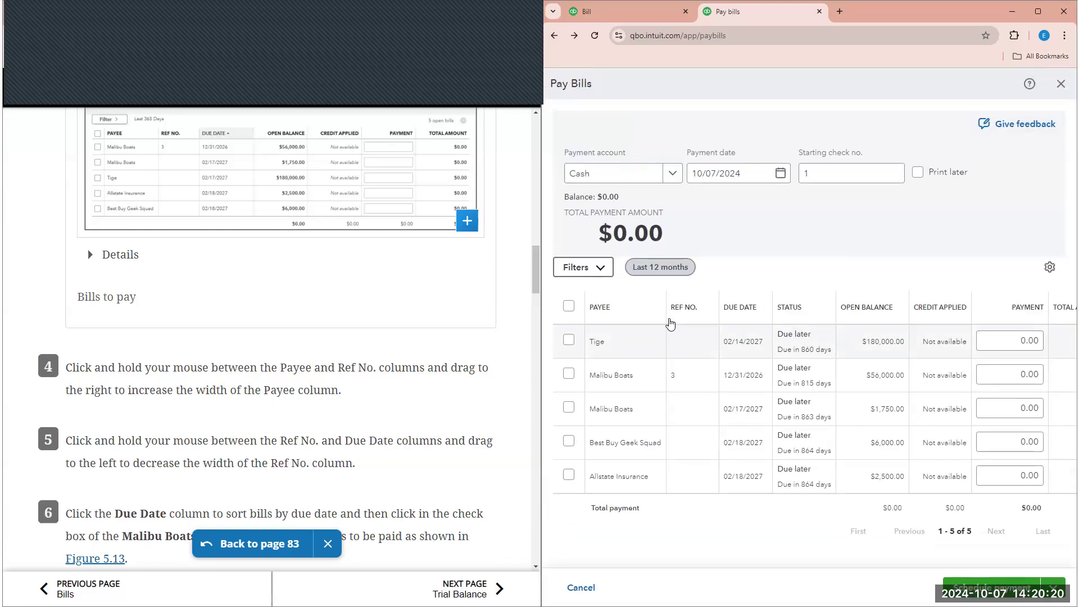
click(692, 309)
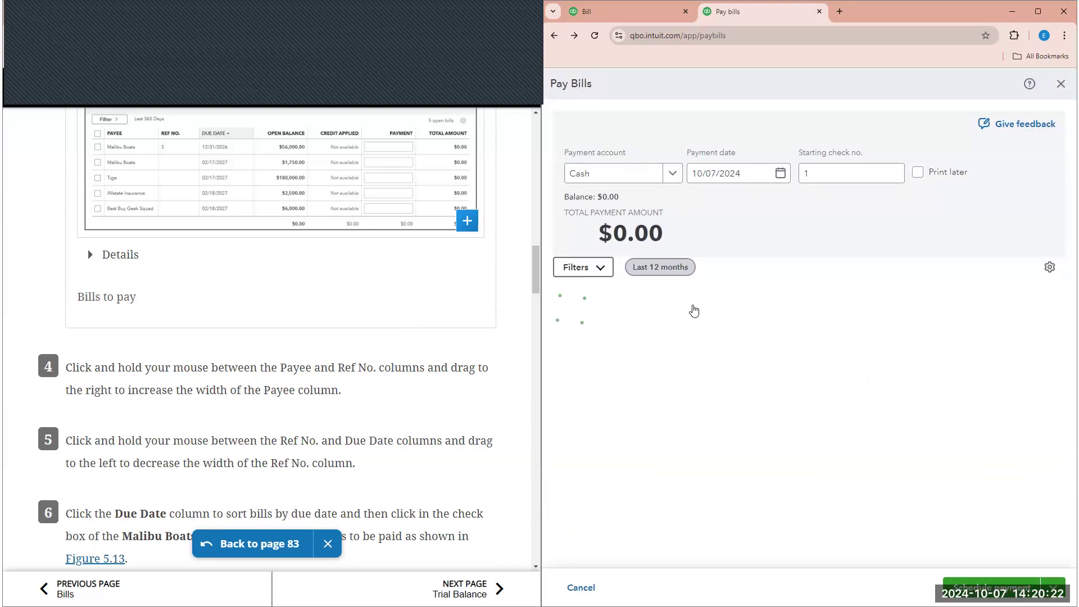
drag(690, 308, 610, 319)
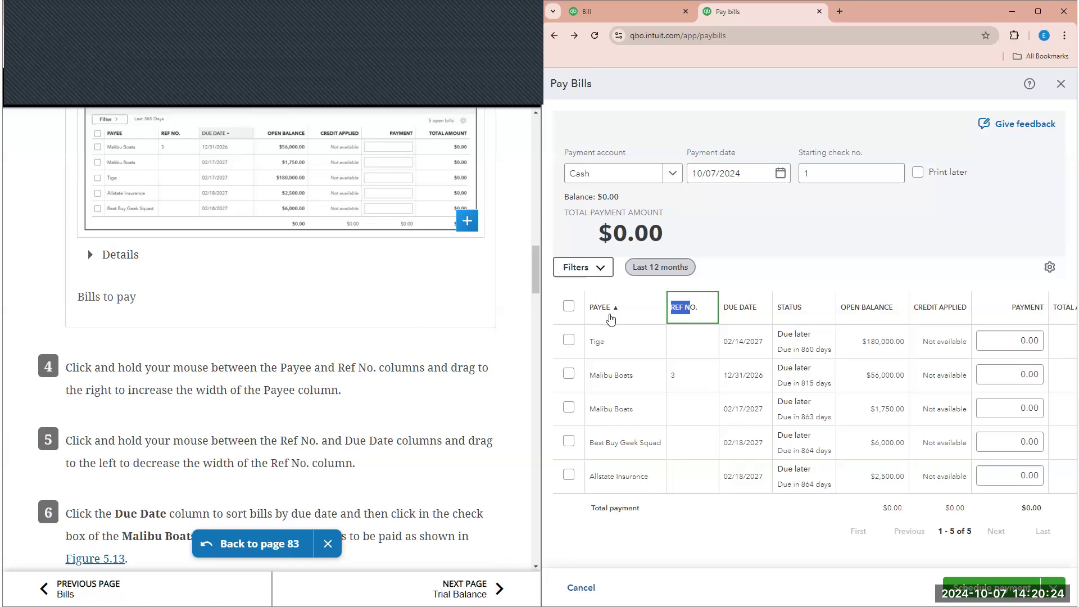
click(669, 309)
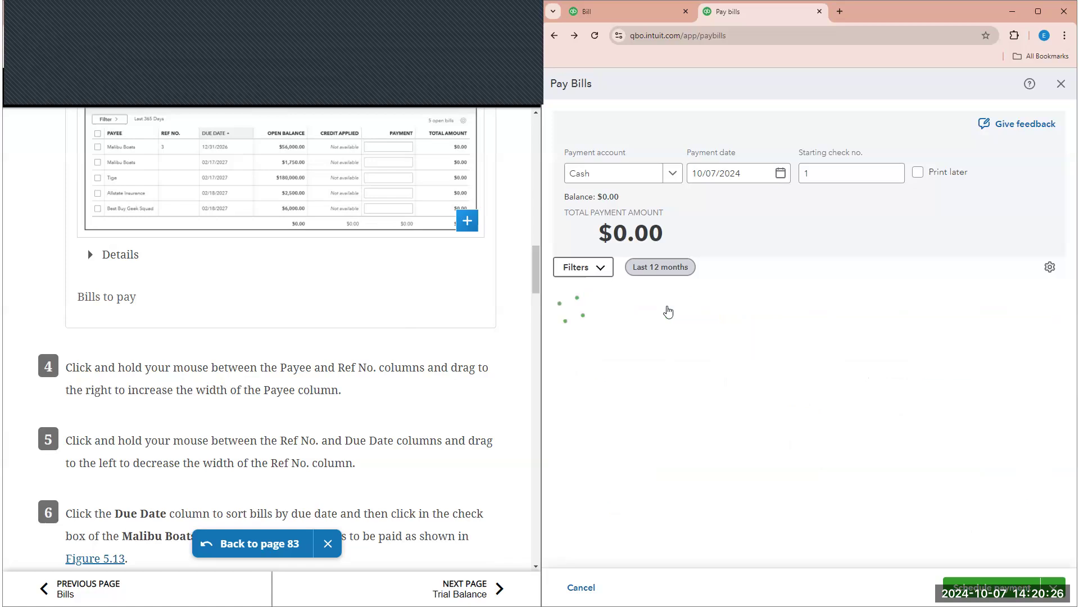
click(667, 316)
drag(667, 317, 680, 313)
double_click(677, 307)
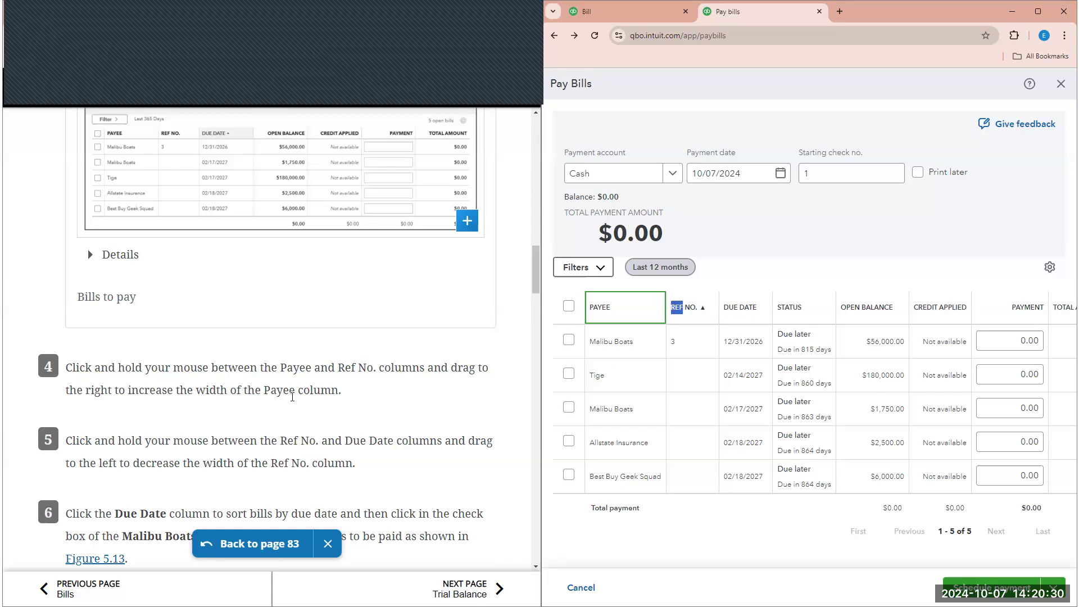
Sort the open bills by due date and select the Malibu Boats bill due 12/31/2026 for payment.
scroll(298, 381, down, 1)
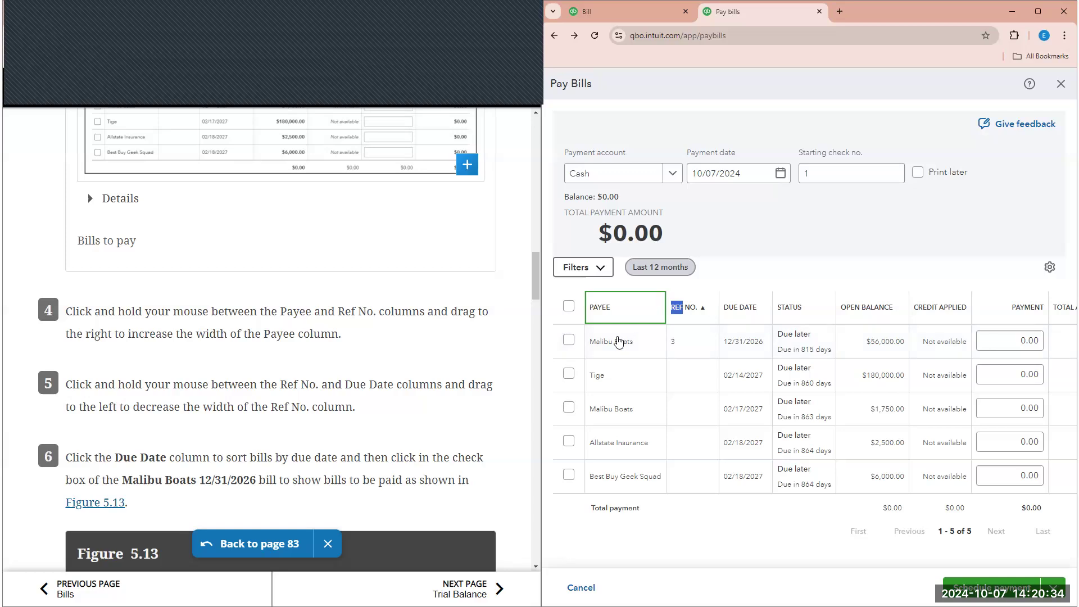
scroll(477, 378, down, 2)
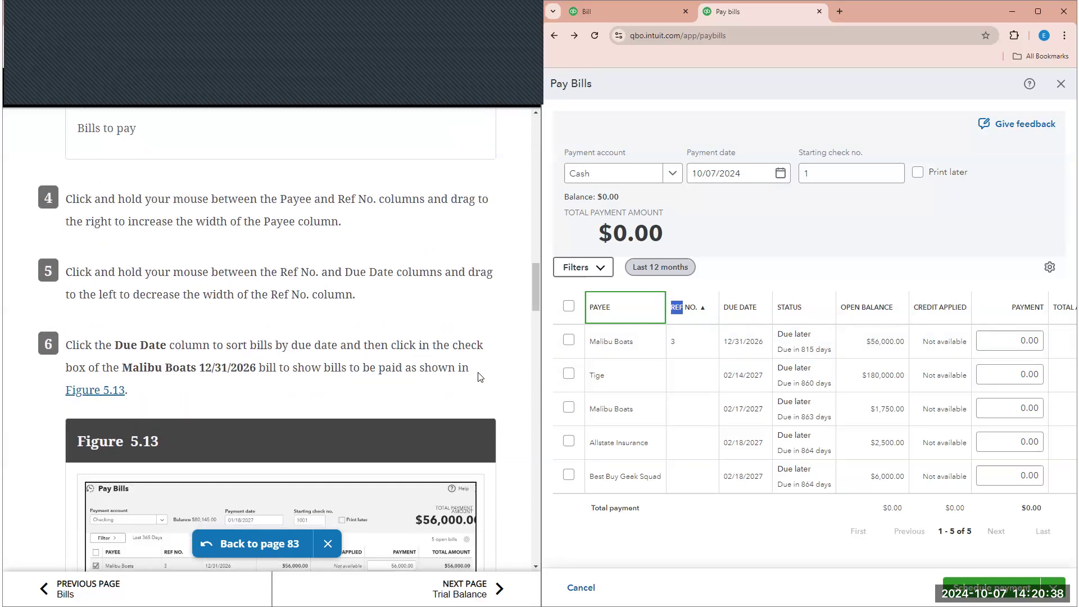
click(742, 312)
click(740, 311)
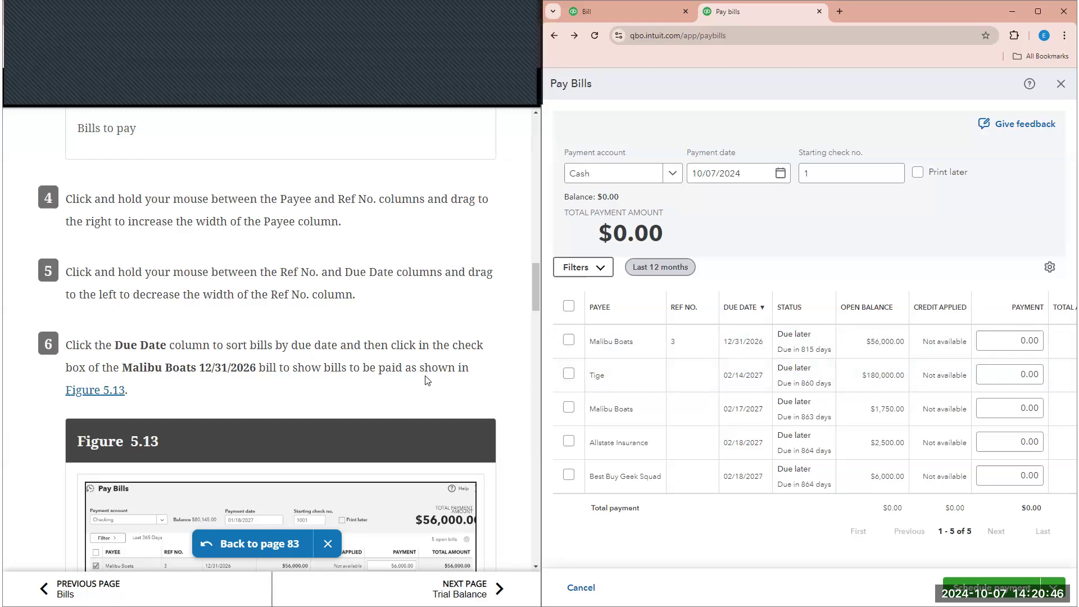
scroll(427, 366, down, 3)
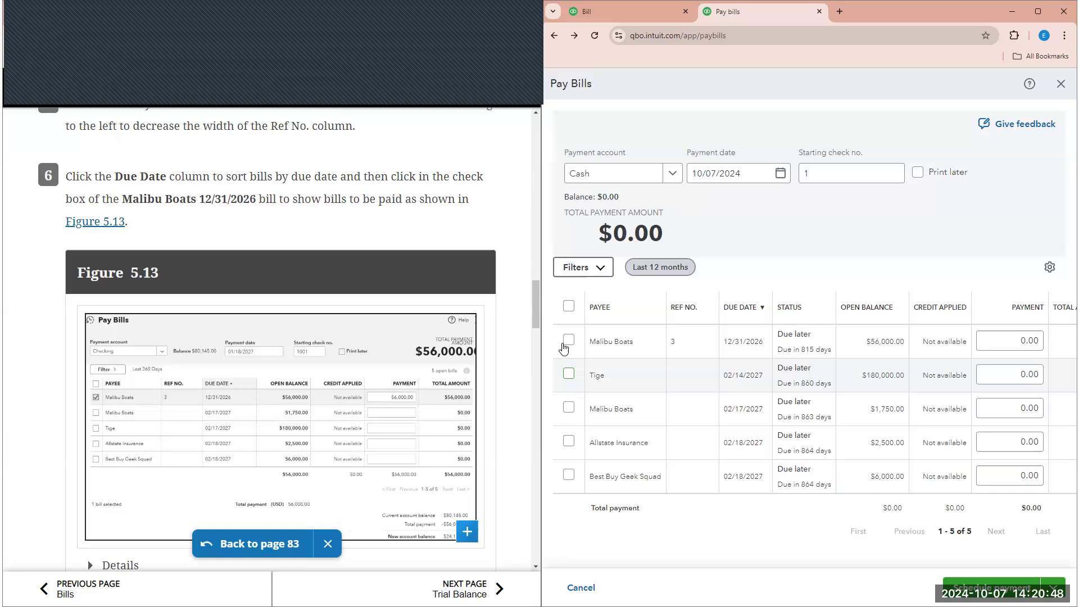
click(567, 346)
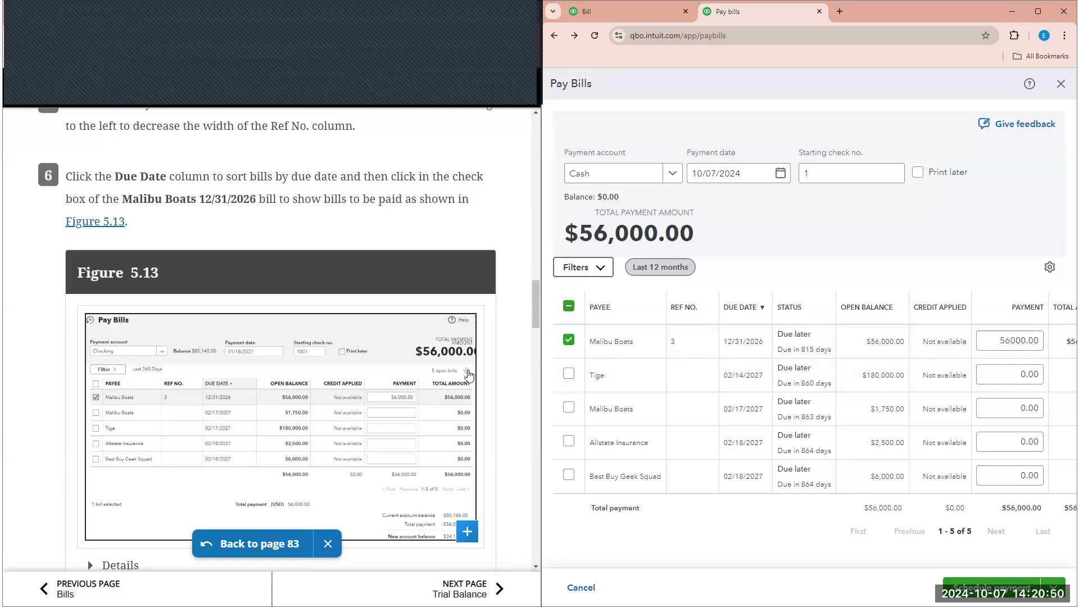
Check the textbook's closing instruction, then save the Malibu Boats bill payment and close the Pay Bills window.
scroll(494, 389, down, 1)
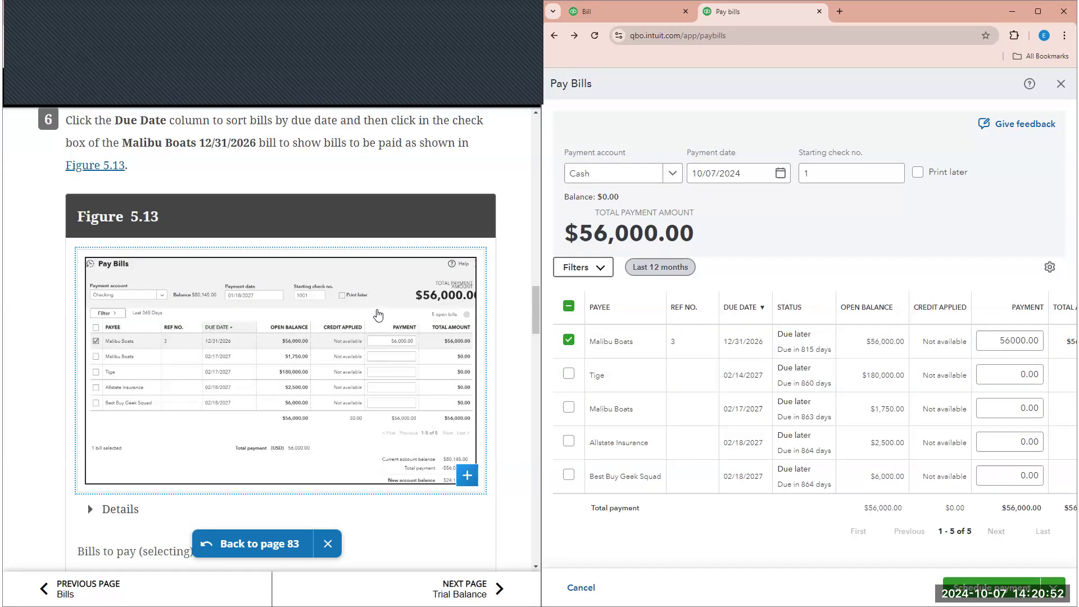
scroll(383, 334, down, 1)
scroll(385, 341, down, 4)
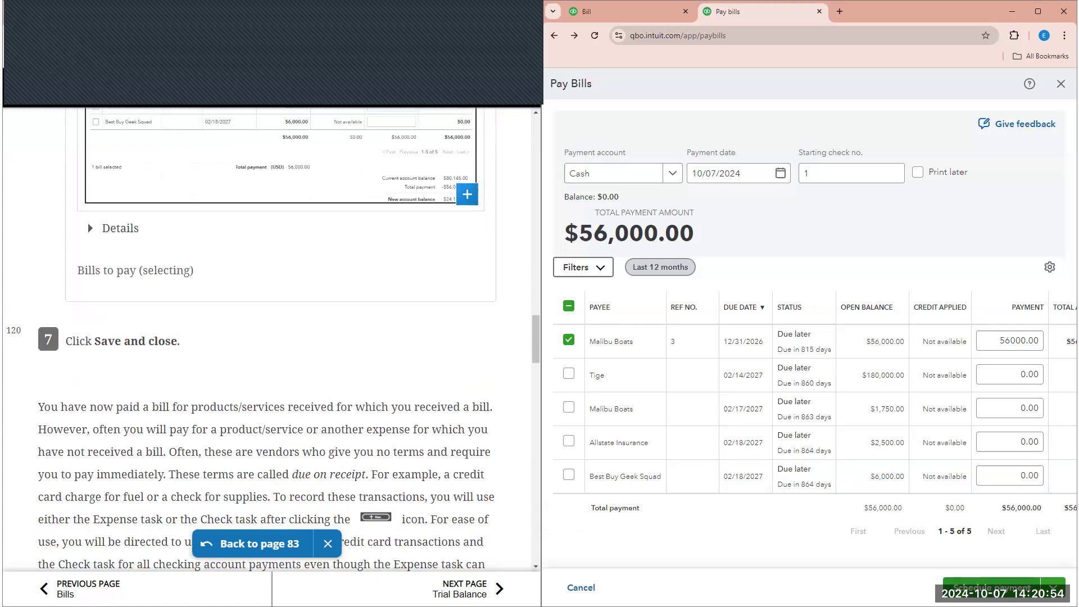
click(1056, 587)
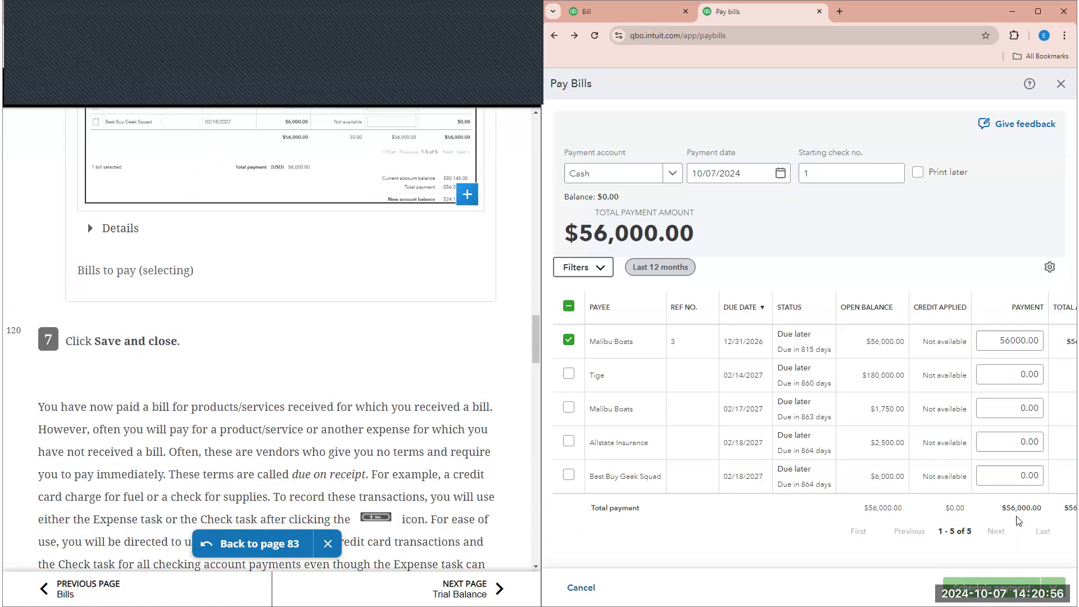
click(1018, 519)
Find the textbook's instructions for recording a credit card or check payment and start a new vendor expense.
scroll(146, 360, down, 1)
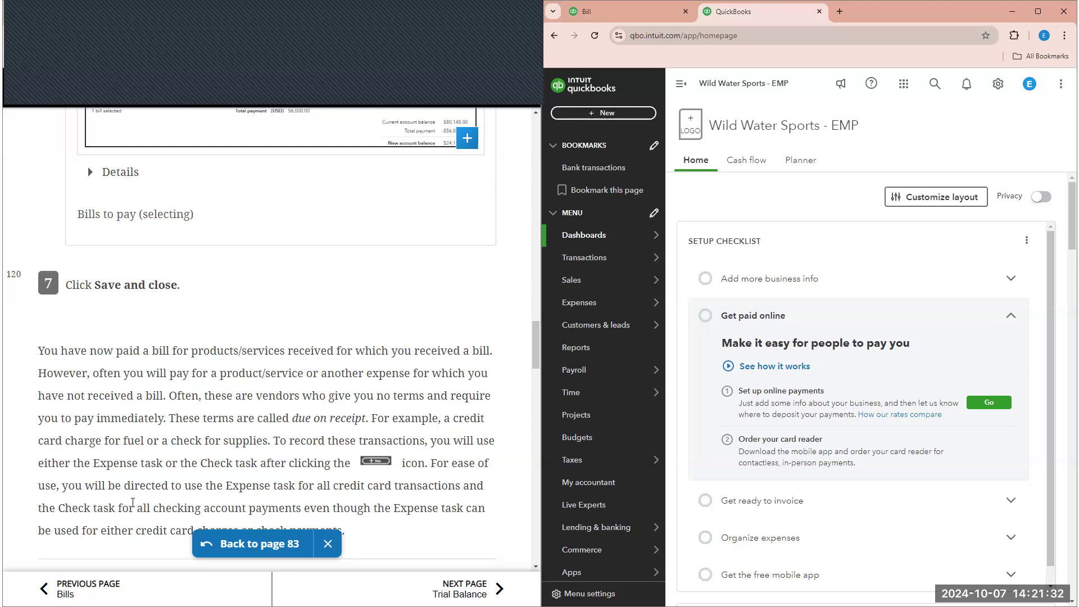
scroll(303, 444, down, 4)
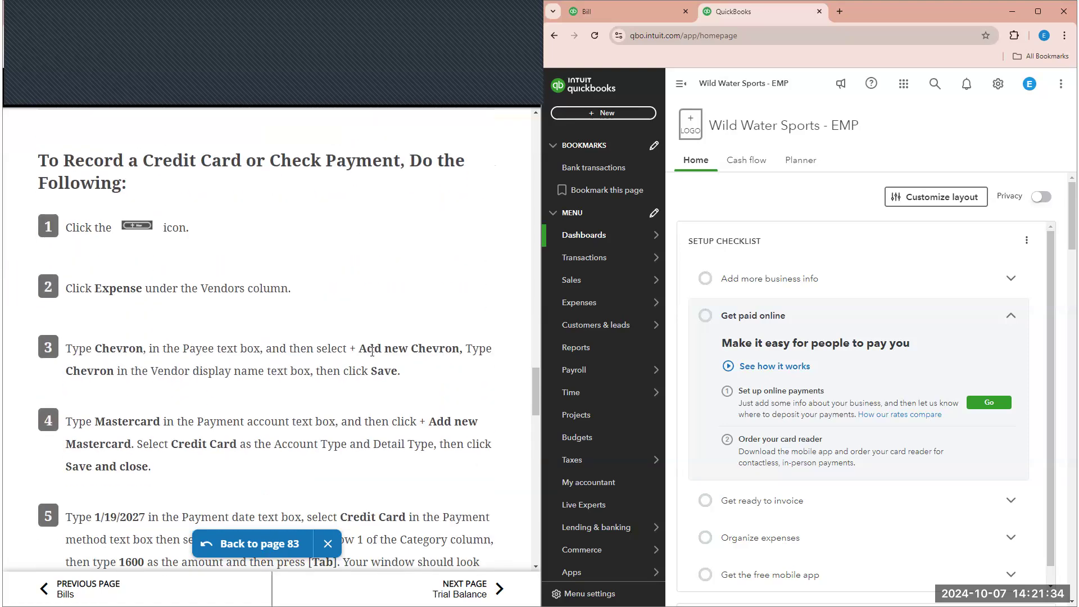
click(632, 114)
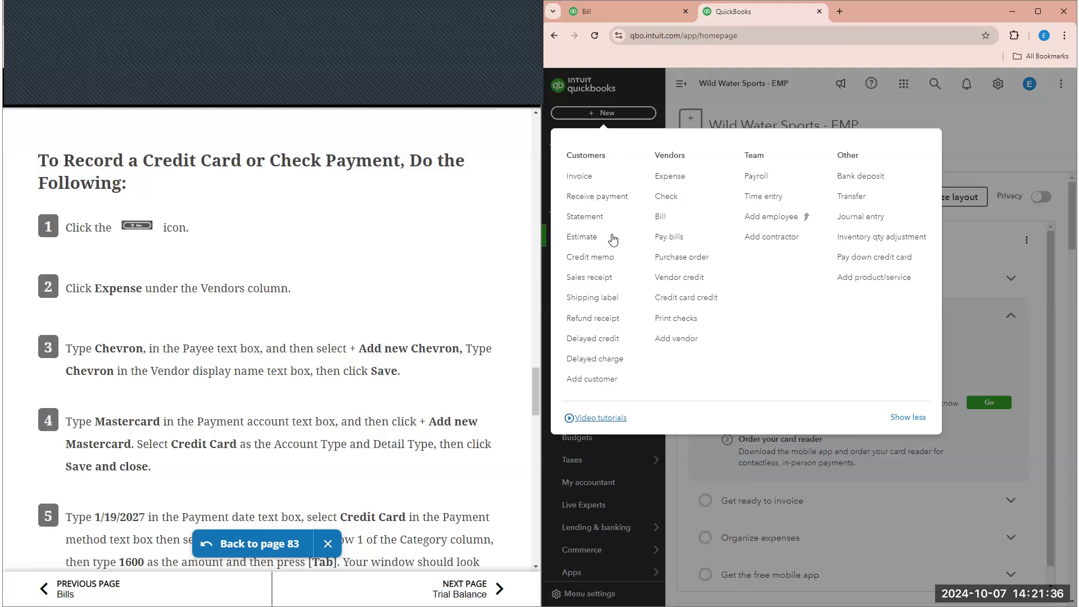
click(671, 177)
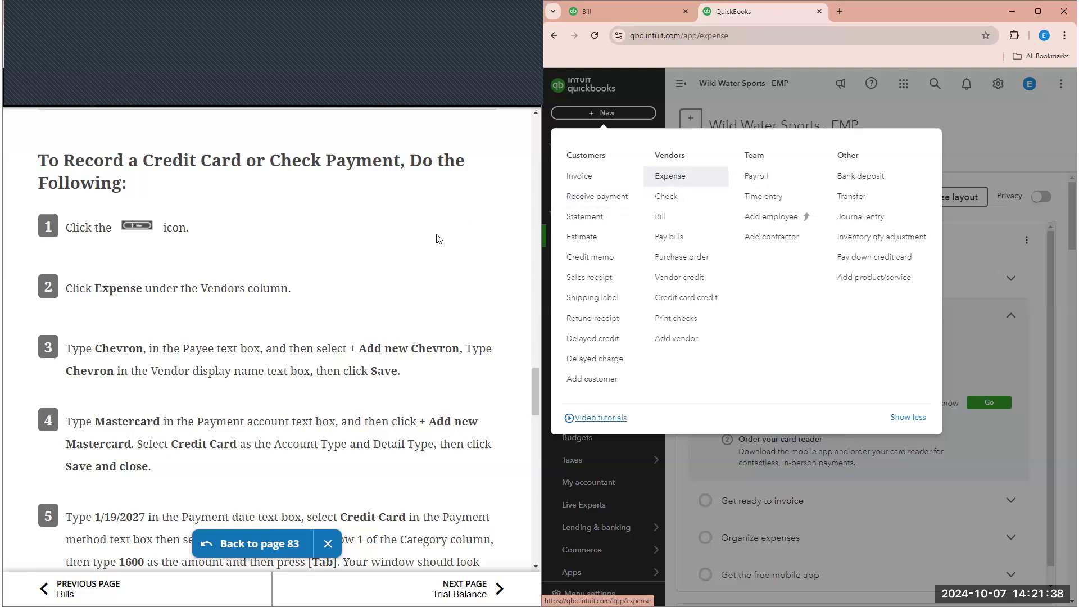
Add Chevron as a new vendor and save it as the expense's payee.
scroll(437, 244, down, 2)
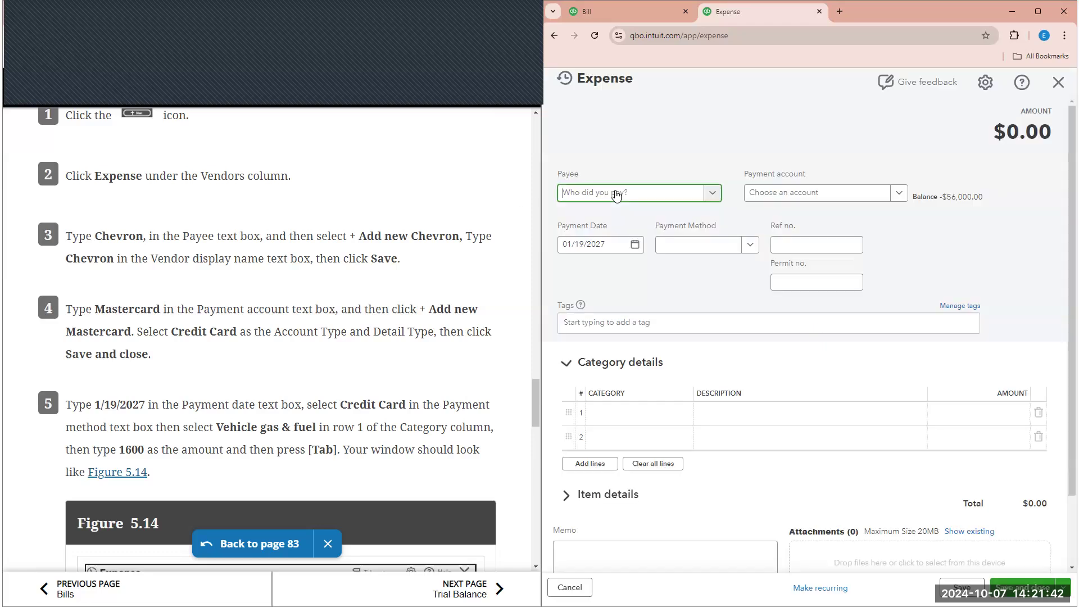
text(chev)
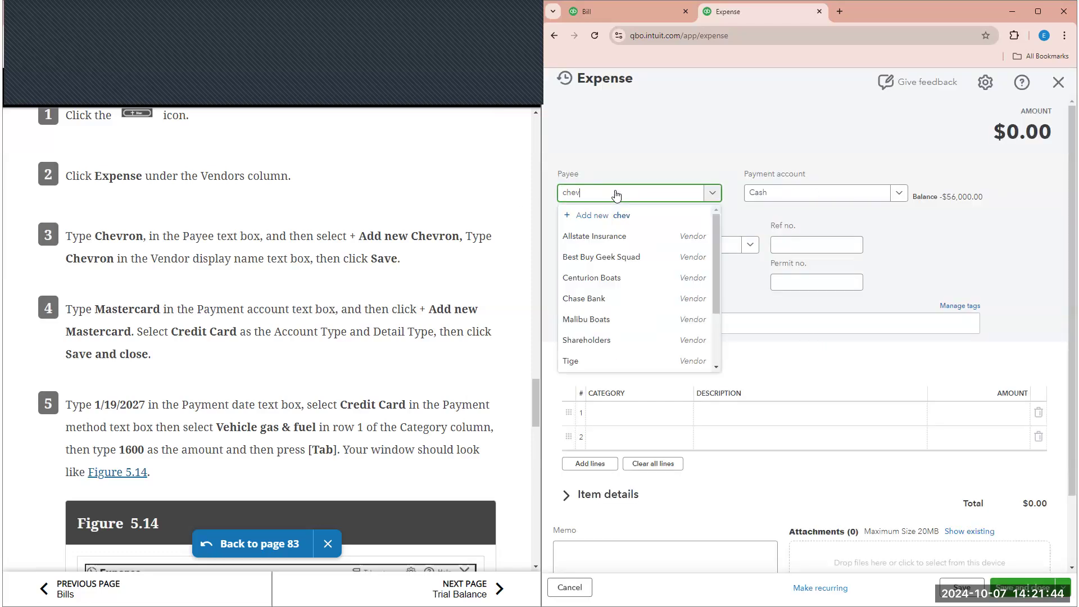
key(BackSpace)
key(BackSpace)
key(BackSpace)
key(BackSpace)
text(Chevron)
click(568, 217)
click(1031, 587)
Add a new payment account named Mastercard with Credit Card as account type and detail type, then save and close it.
click(796, 196)
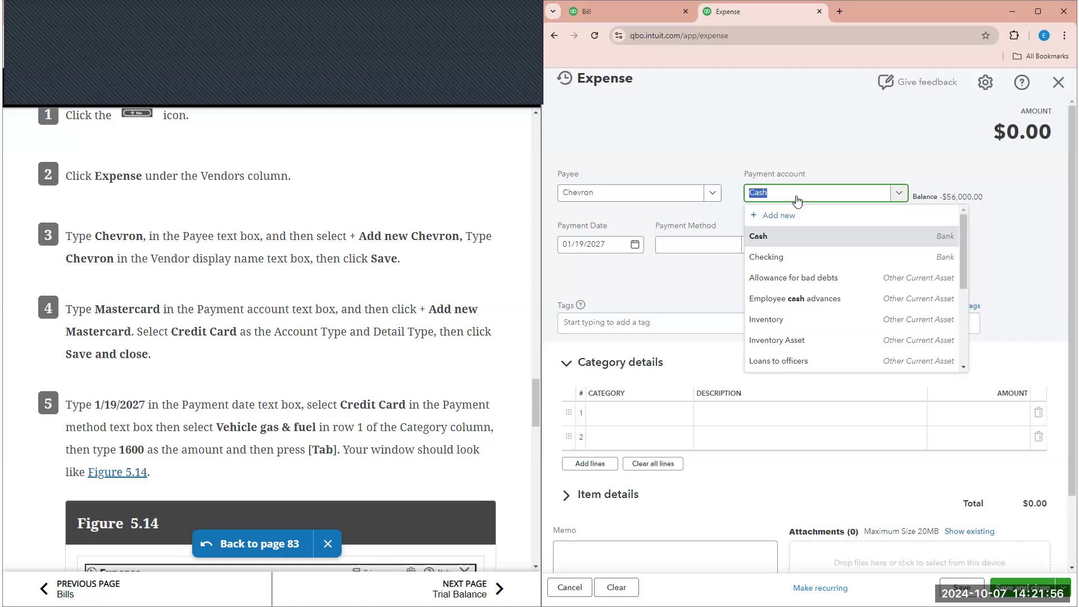
text(Mastercard)
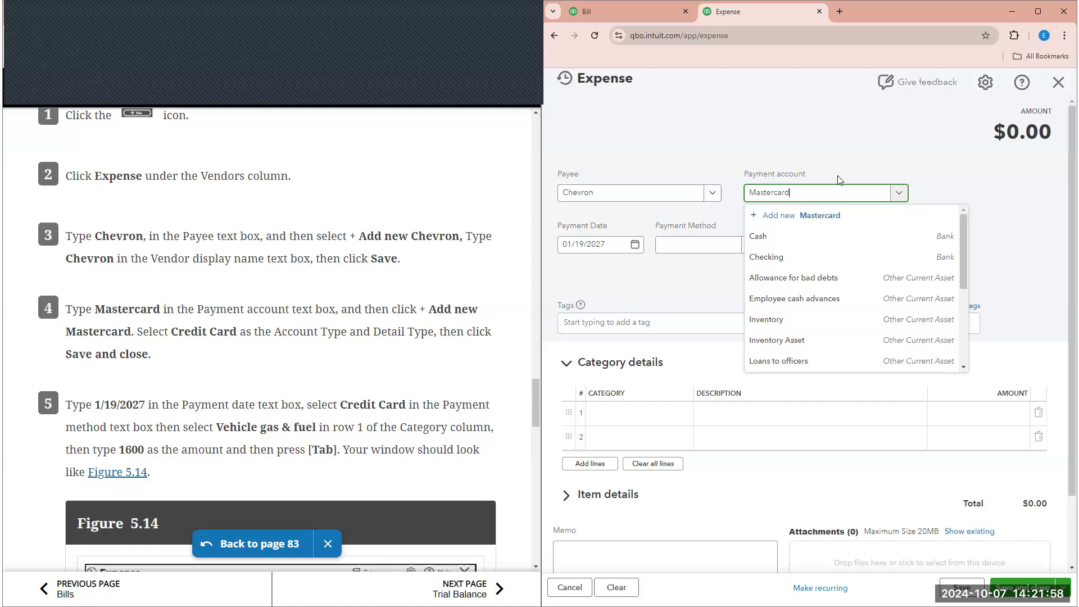
click(756, 217)
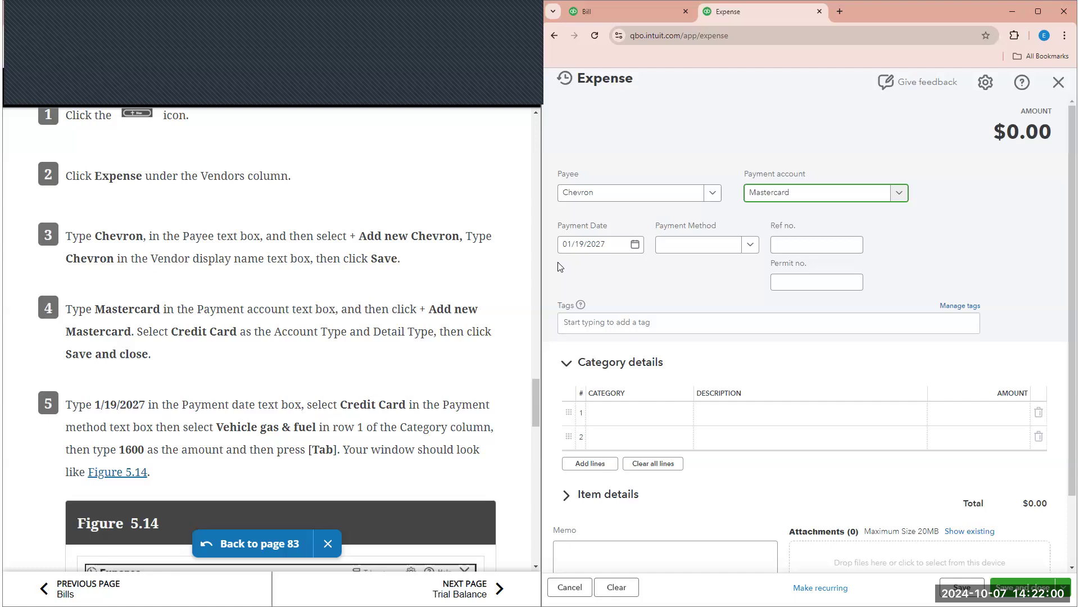
click(756, 216)
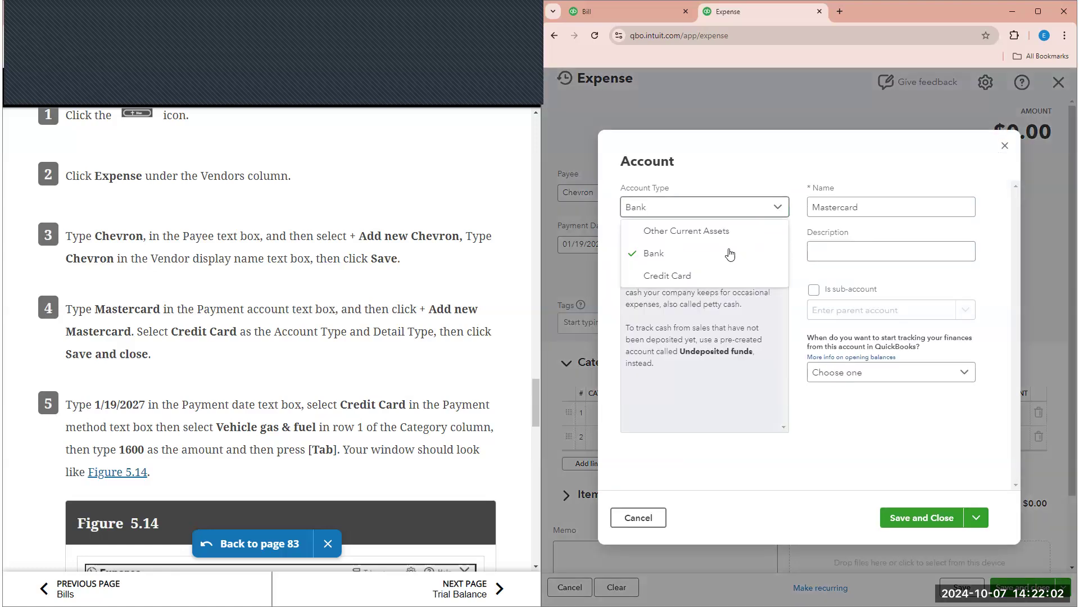
click(709, 269)
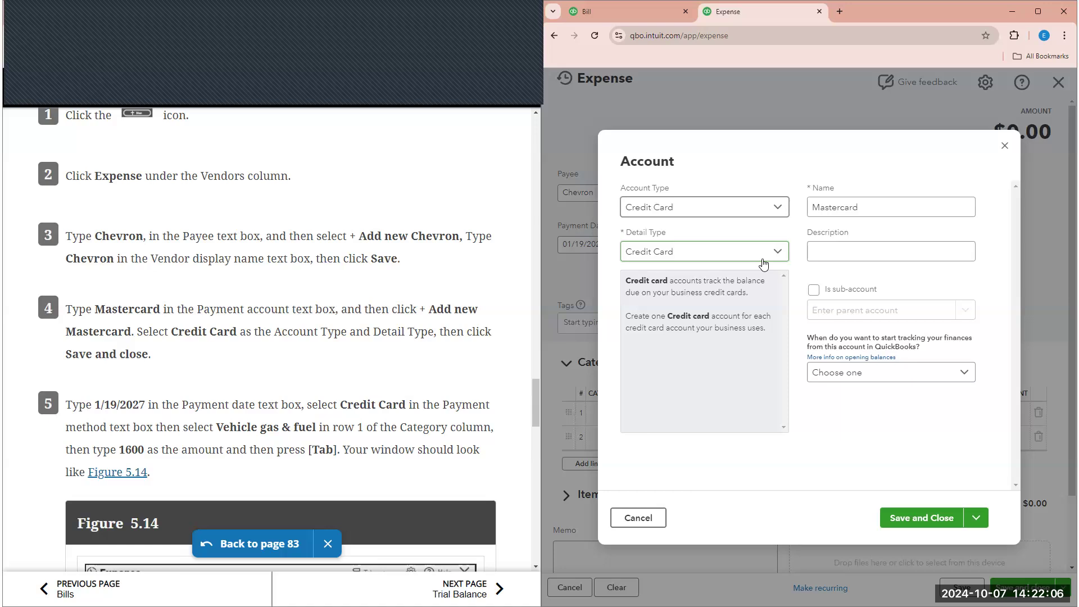
click(928, 516)
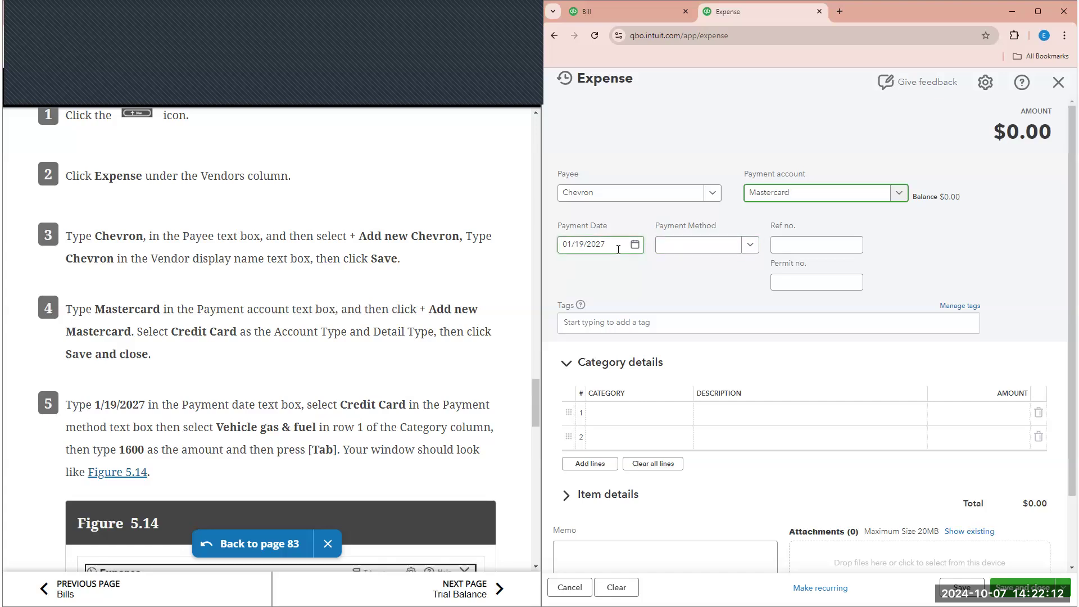
Set the Chevron expense's payment method to Credit Card.
scroll(563, 315, down, 1)
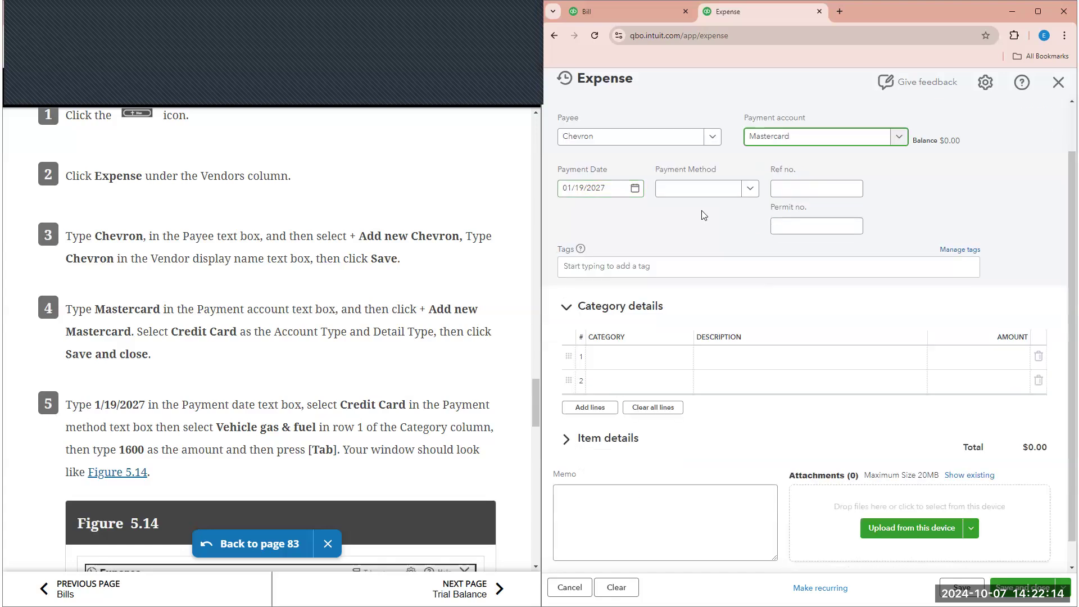
scroll(267, 340, down, 1)
click(749, 188)
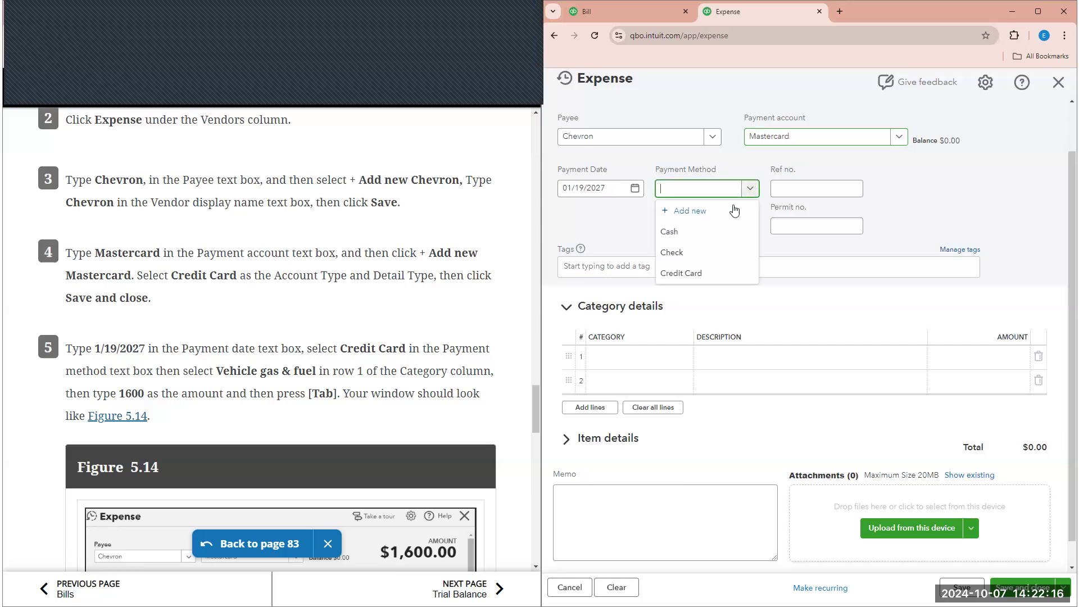
click(695, 274)
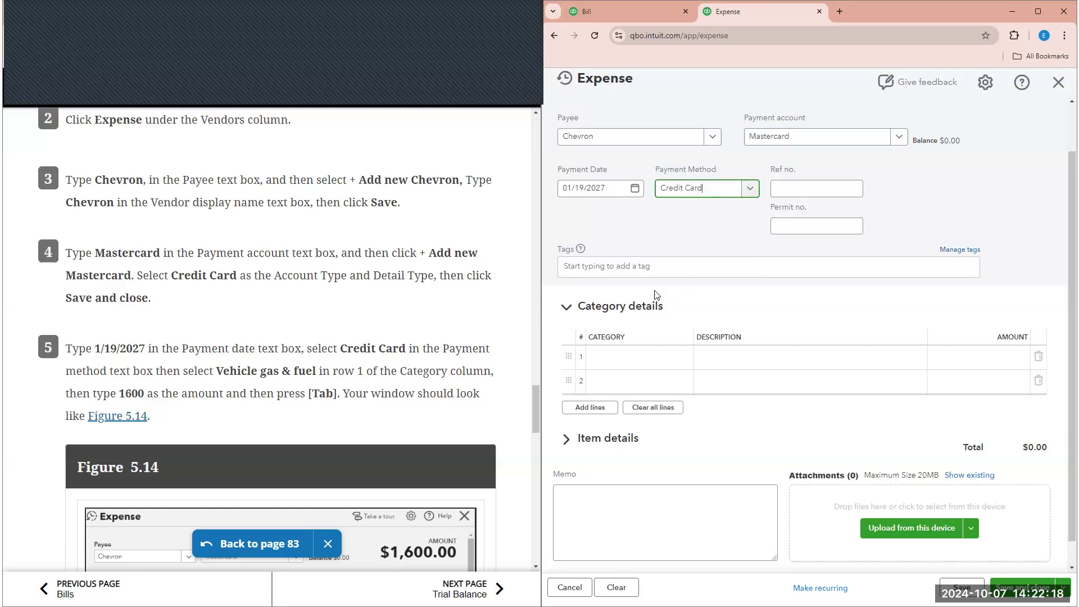
Enter Vehicle gas & fuel as the first category line of the expense with an amount of 1600.
click(609, 356)
click(611, 359)
text(veh)
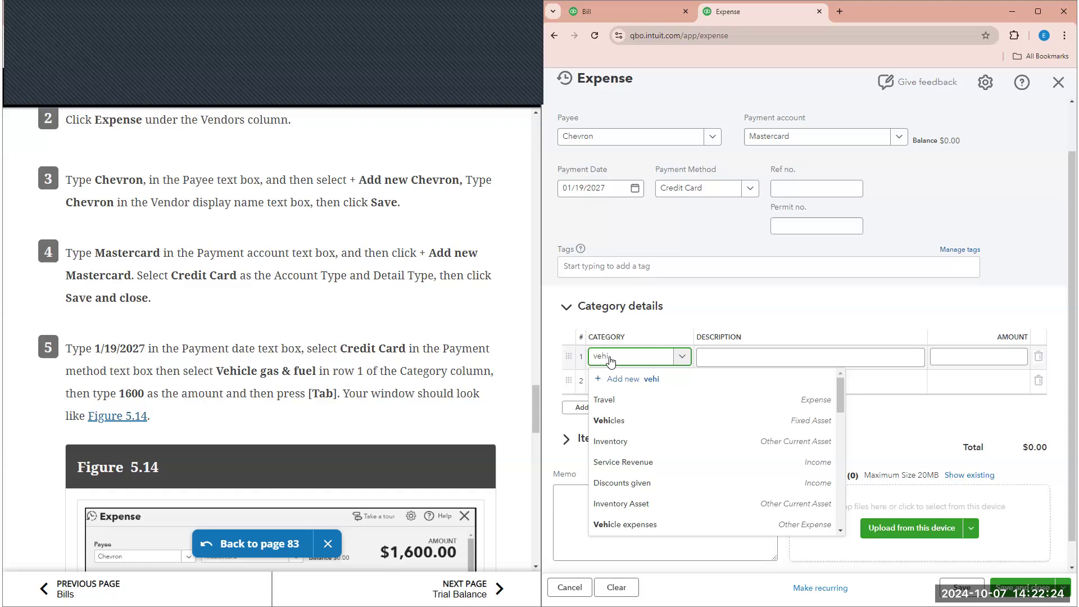
text(i)
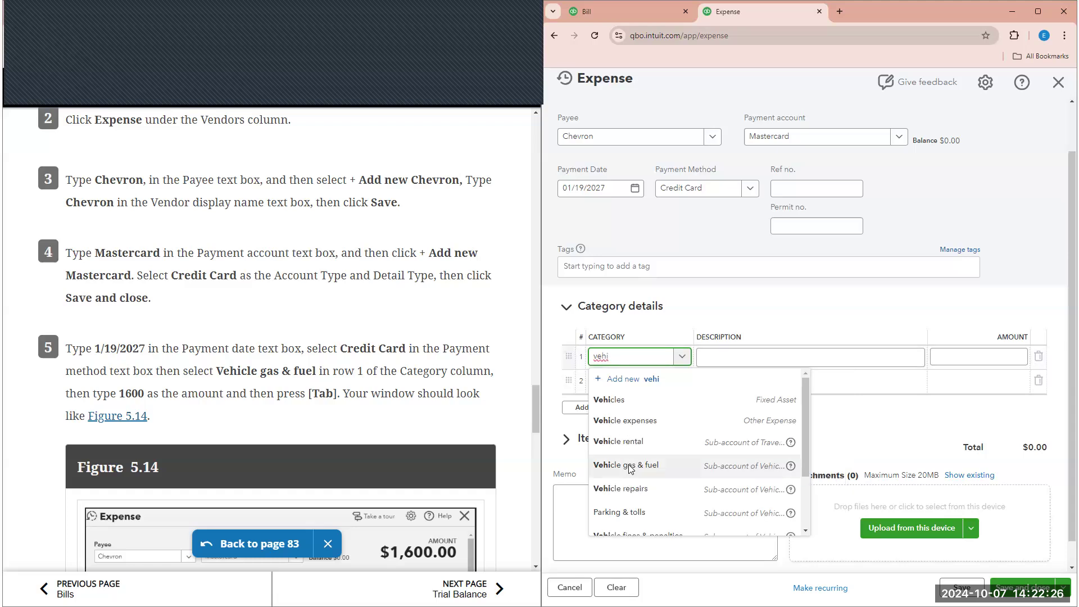
click(631, 469)
click(988, 357)
text(1600)
key(Tab)
Save and close the Chevron credit card expense after comparing it with Figure 5.14 in the textbook.
scroll(487, 293, down, 1)
scroll(488, 293, down, 3)
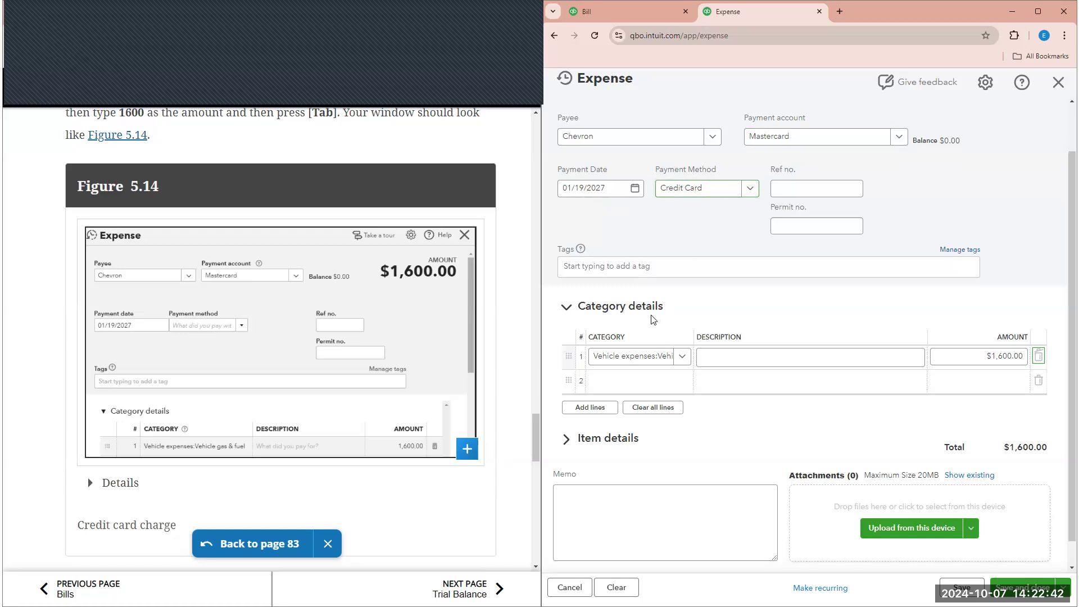
scroll(641, 331, down, 1)
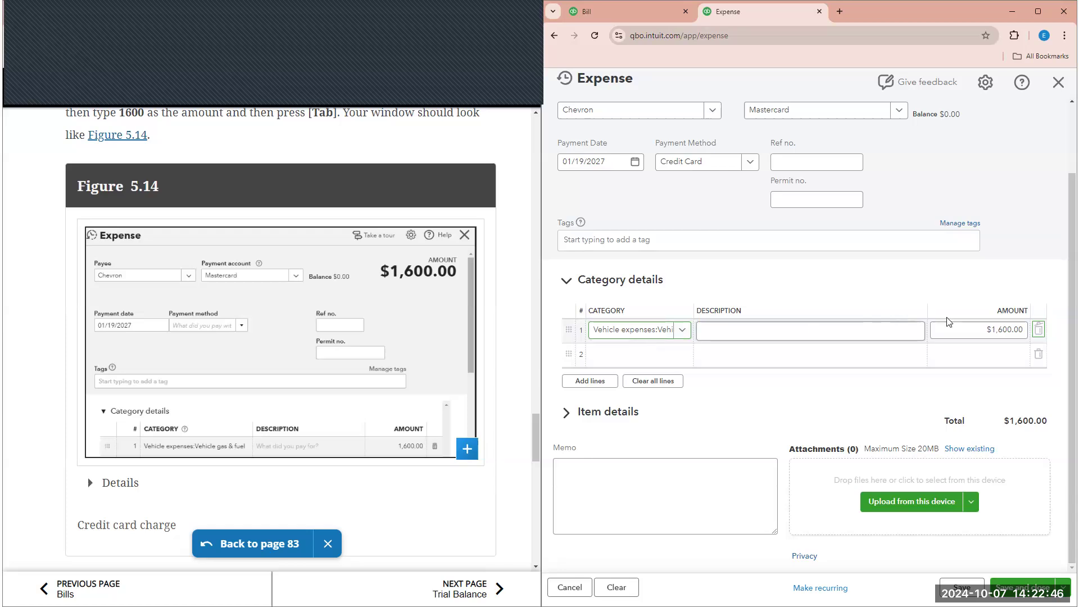
scroll(371, 348, down, 4)
scroll(375, 352, down, 2)
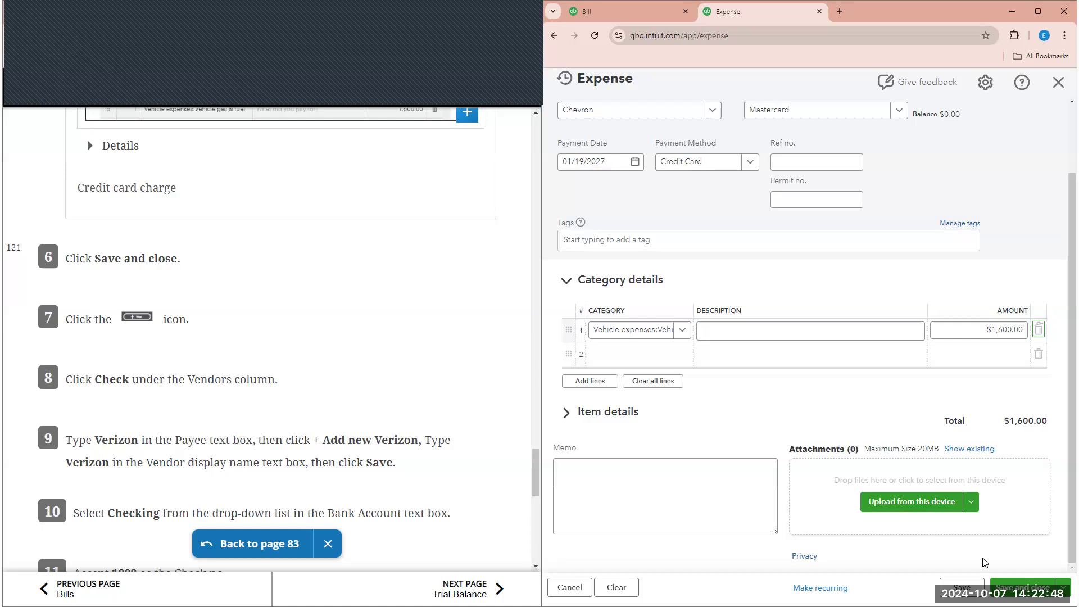
click(1017, 589)
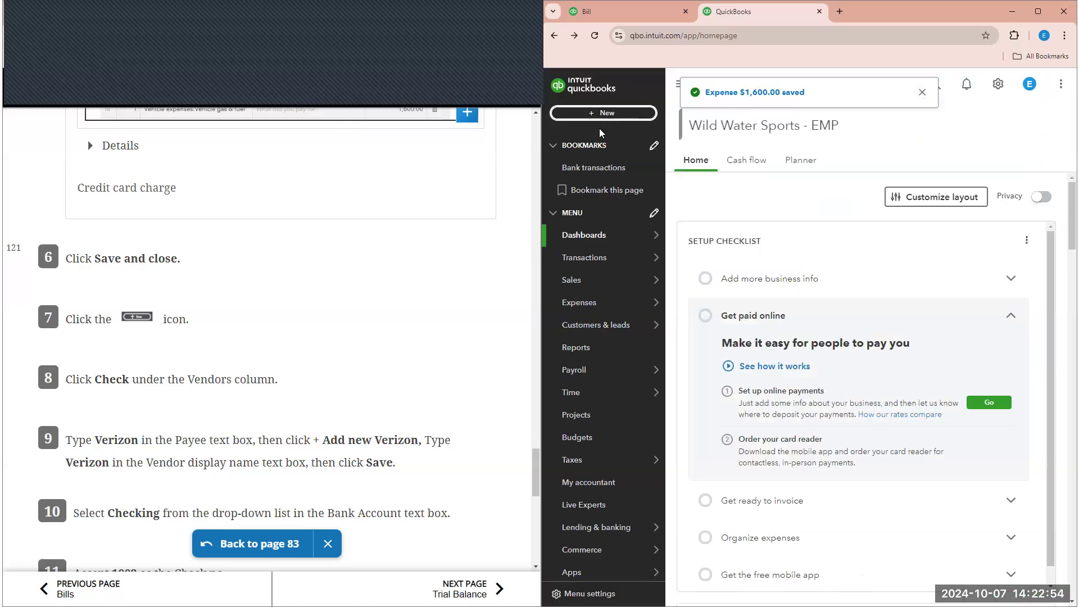
Create a new check, then add Verizon as a new vendor and save it as the payee.
click(606, 119)
click(666, 196)
scroll(381, 265, down, 3)
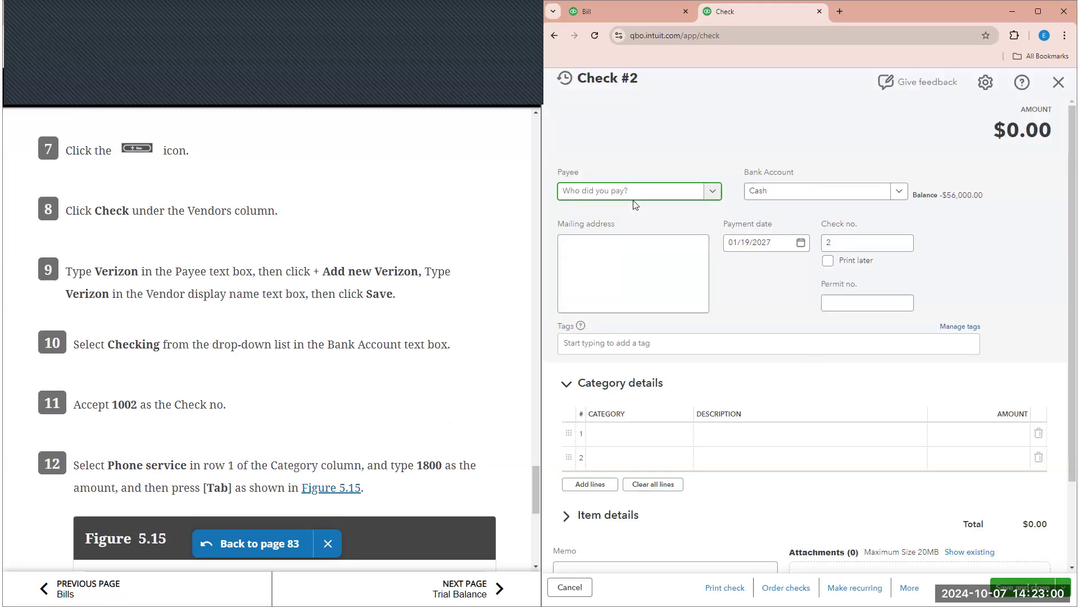
text(Verizon)
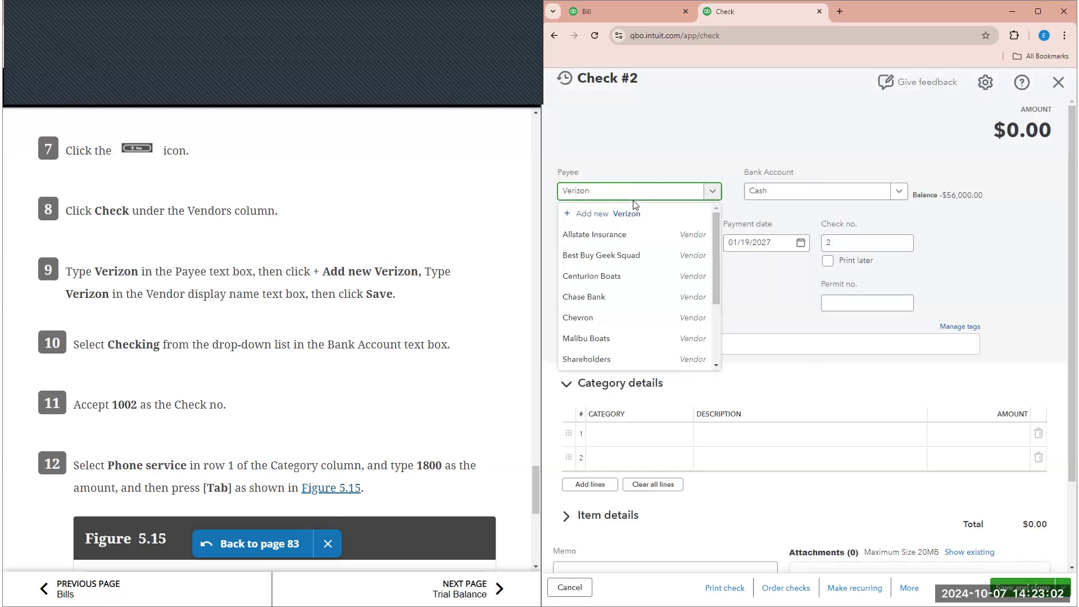
click(598, 214)
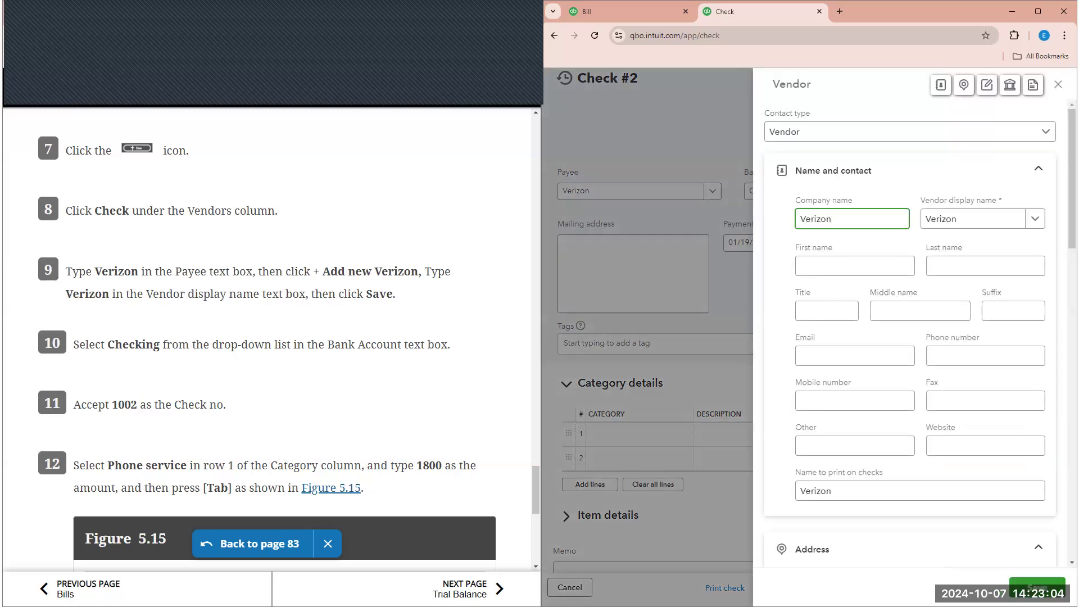
click(1037, 587)
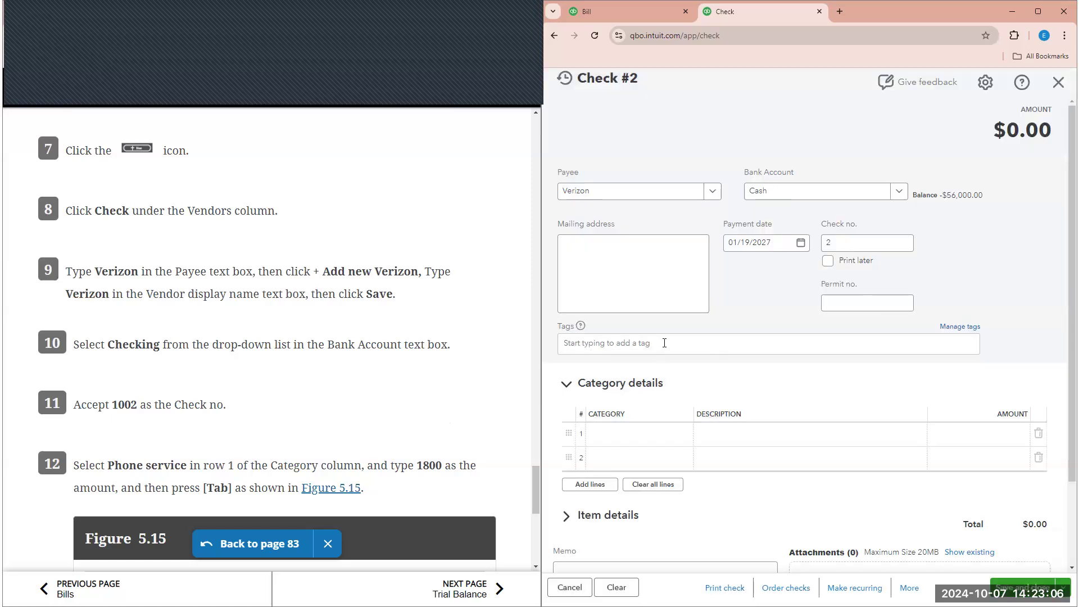
Set the Verizon check's bank account to Checking and its check number to 1002.
click(898, 191)
click(812, 253)
scroll(643, 302, down, 1)
click(852, 195)
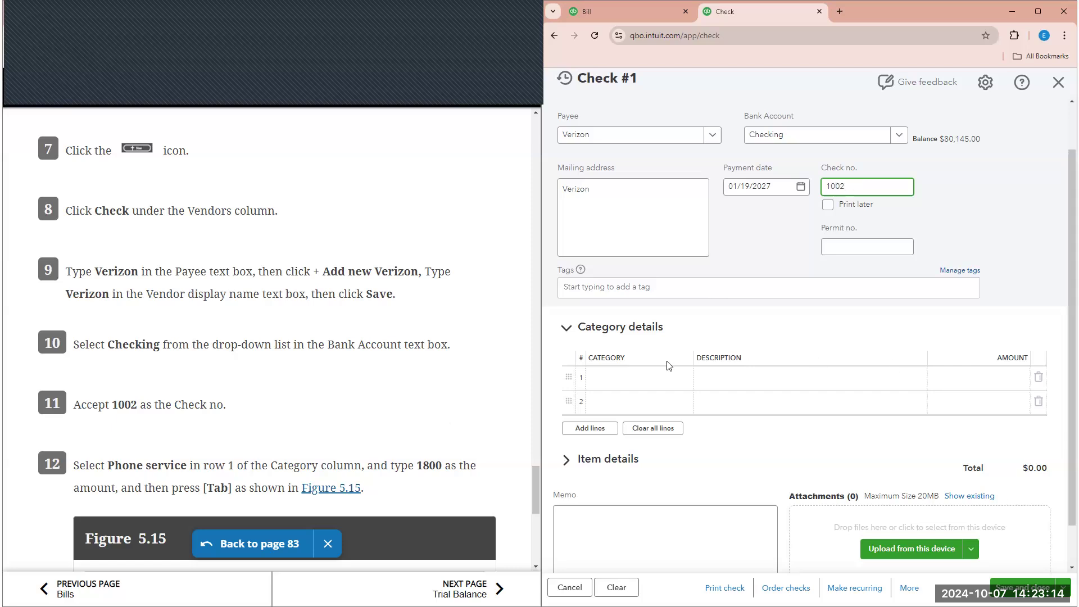
Enter Phone service as the check's first category line with an amount of 1800, then save and close the check.
click(653, 377)
text(phon)
click(656, 374)
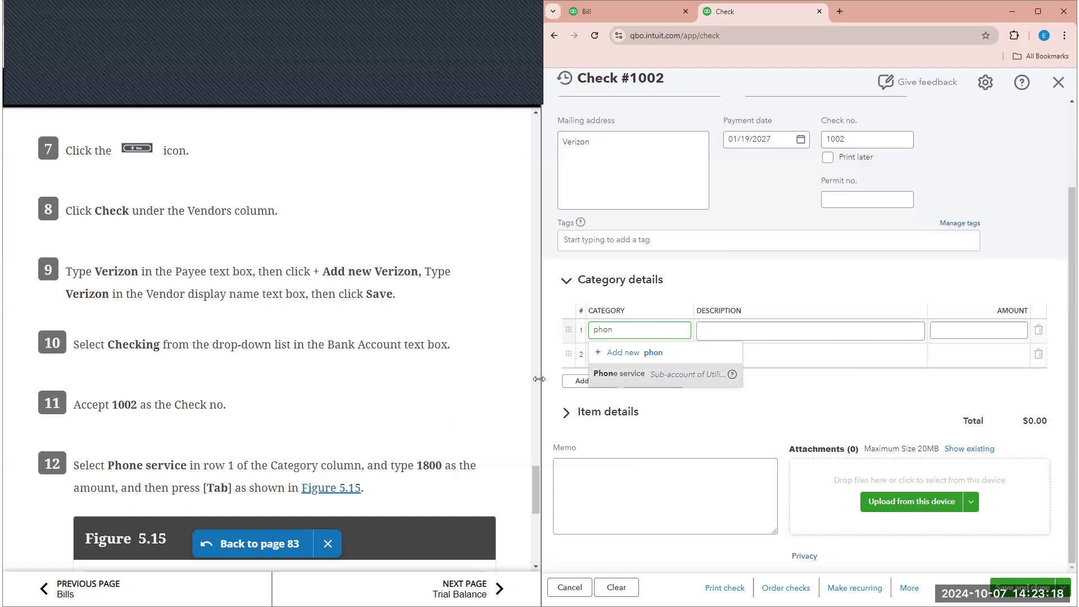
scroll(390, 371, down, 2)
scroll(389, 371, down, 1)
click(992, 330)
text(1800)
scroll(335, 275, down, 4)
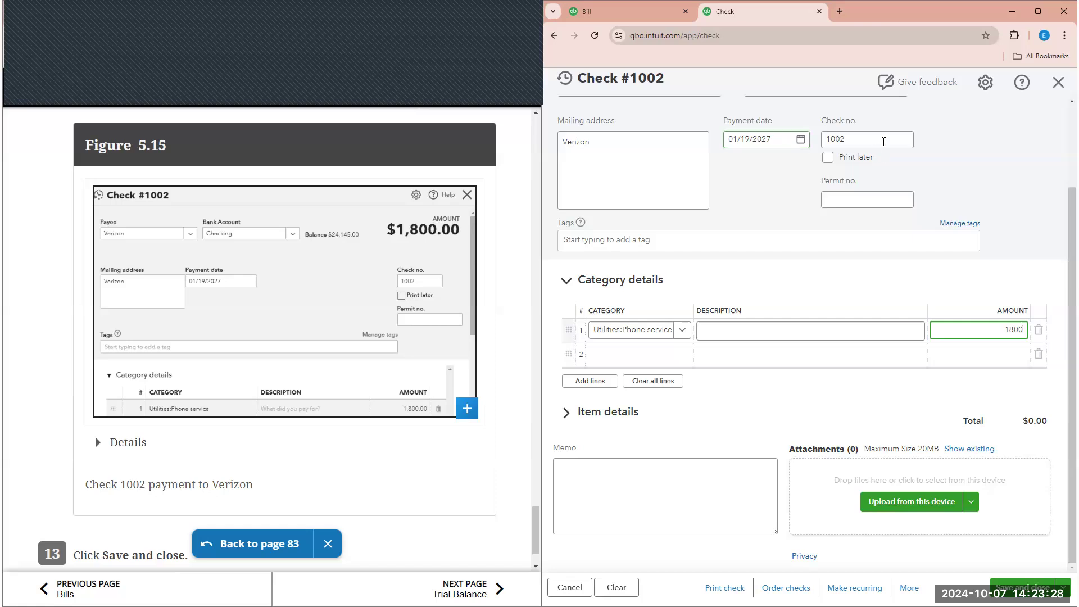
scroll(884, 157, up, 2)
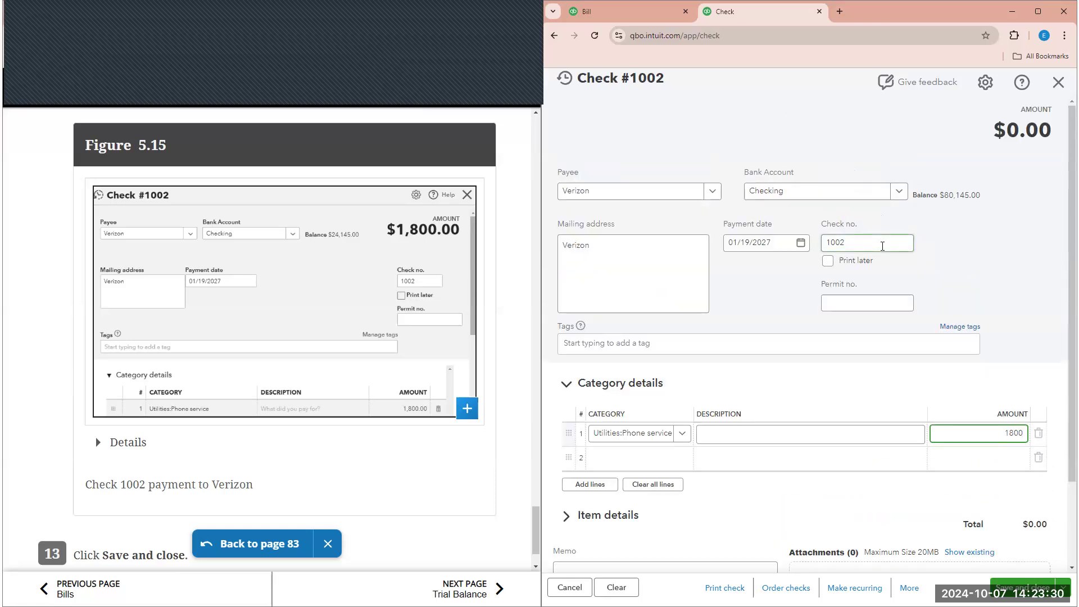
scroll(882, 245, down, 2)
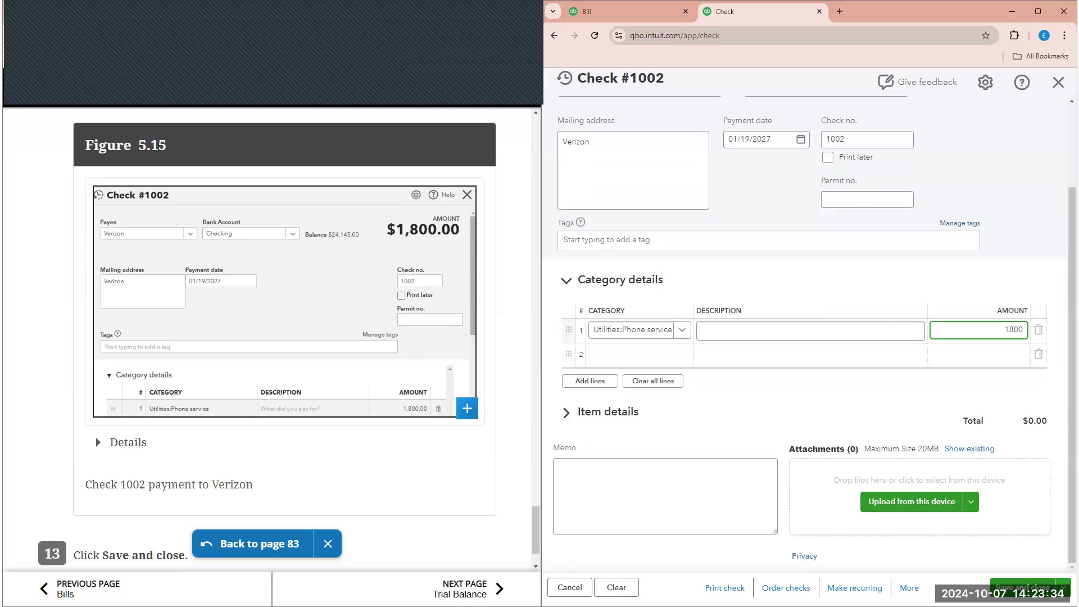
scroll(444, 378, down, 1)
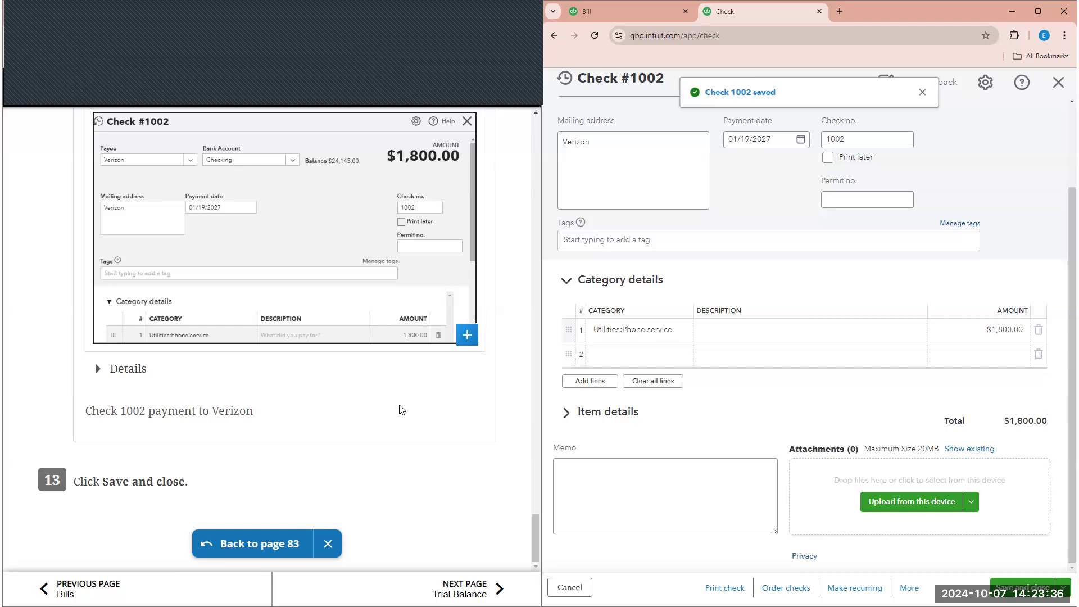
Advance the textbook to the Trial Balance section and open the Trial Balance report from the custom reports.
click(464, 589)
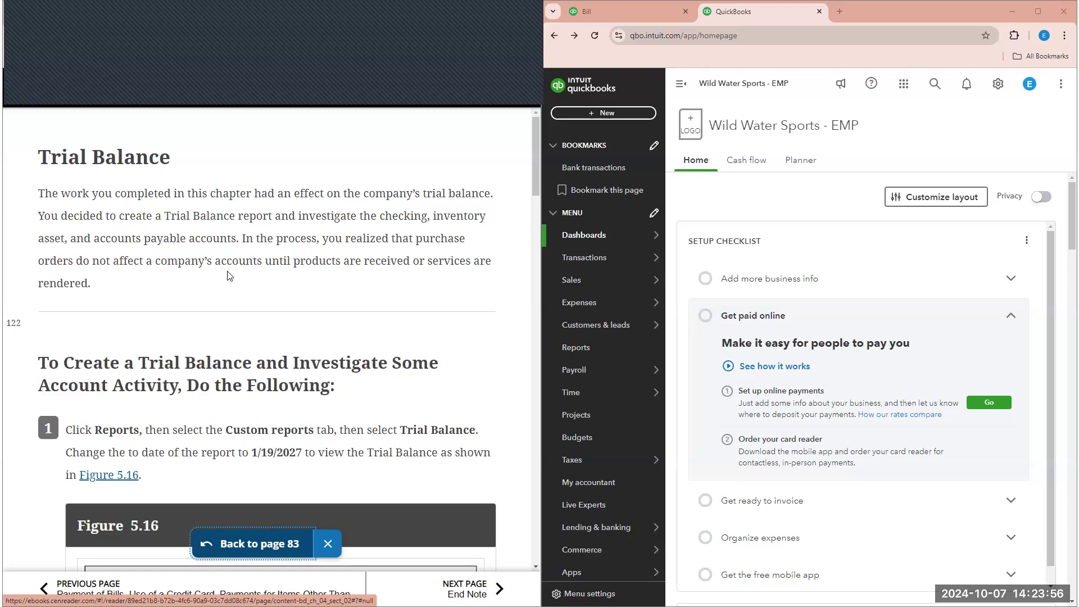
scroll(228, 275, down, 1)
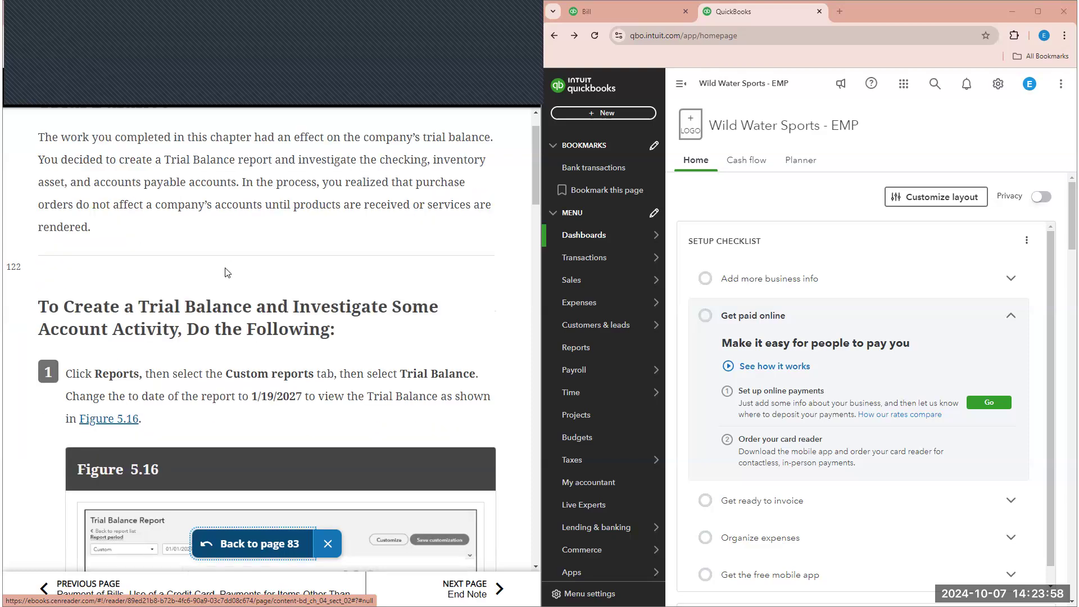
scroll(224, 271, down, 2)
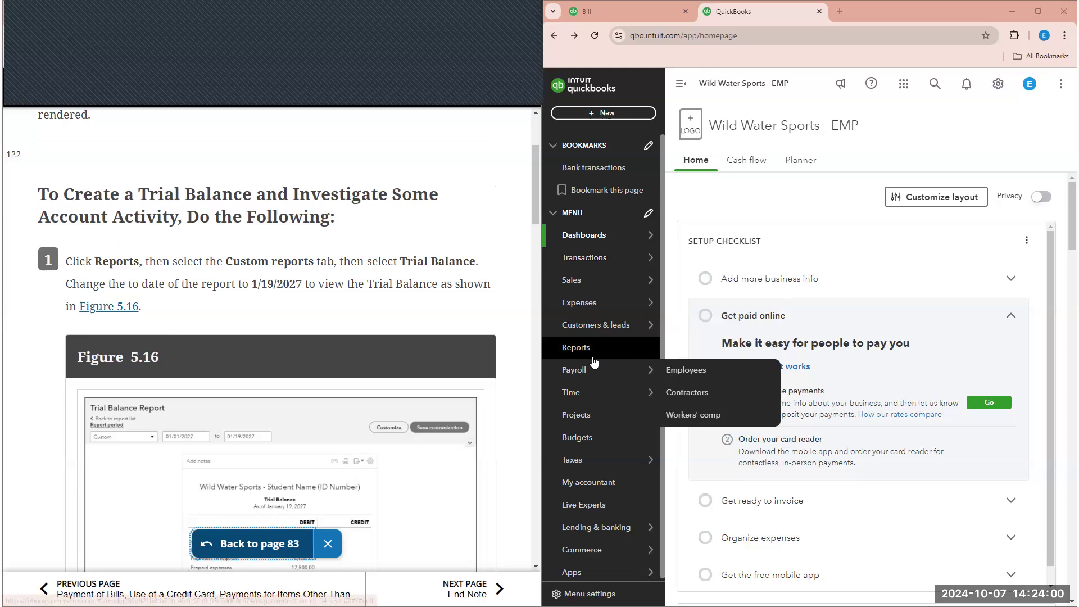
click(594, 357)
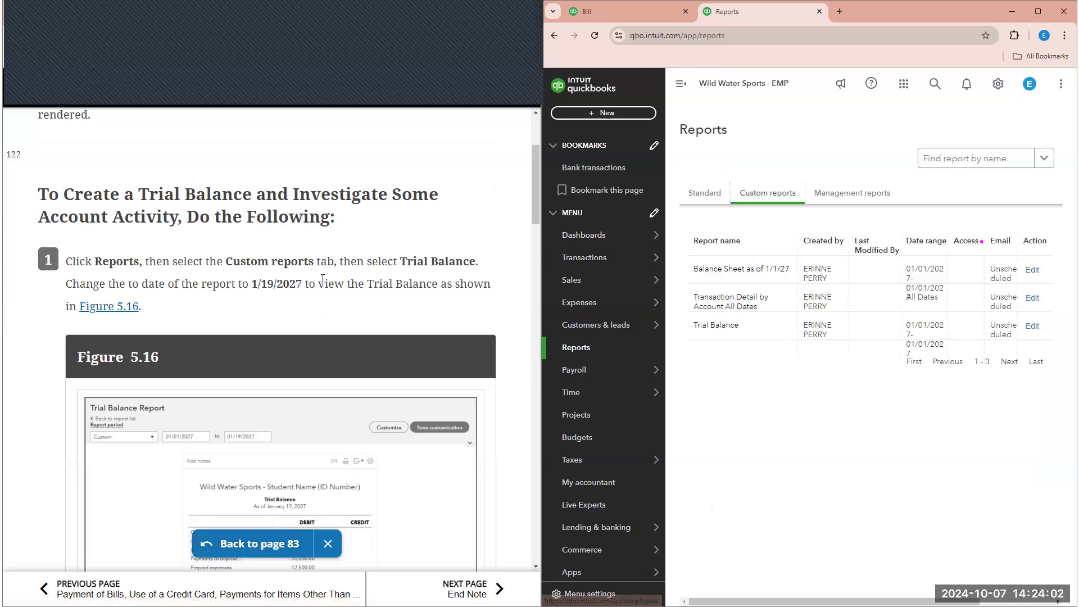
click(714, 326)
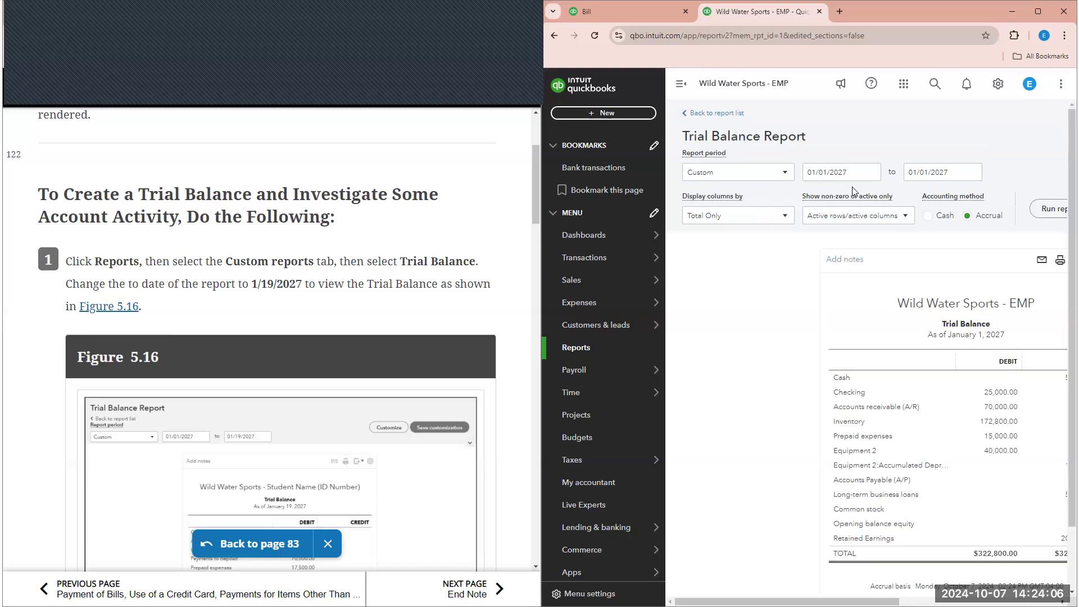
Set the Trial Balance report's end date to 01/19/2027 and run the report.
scroll(852, 190, down, 1)
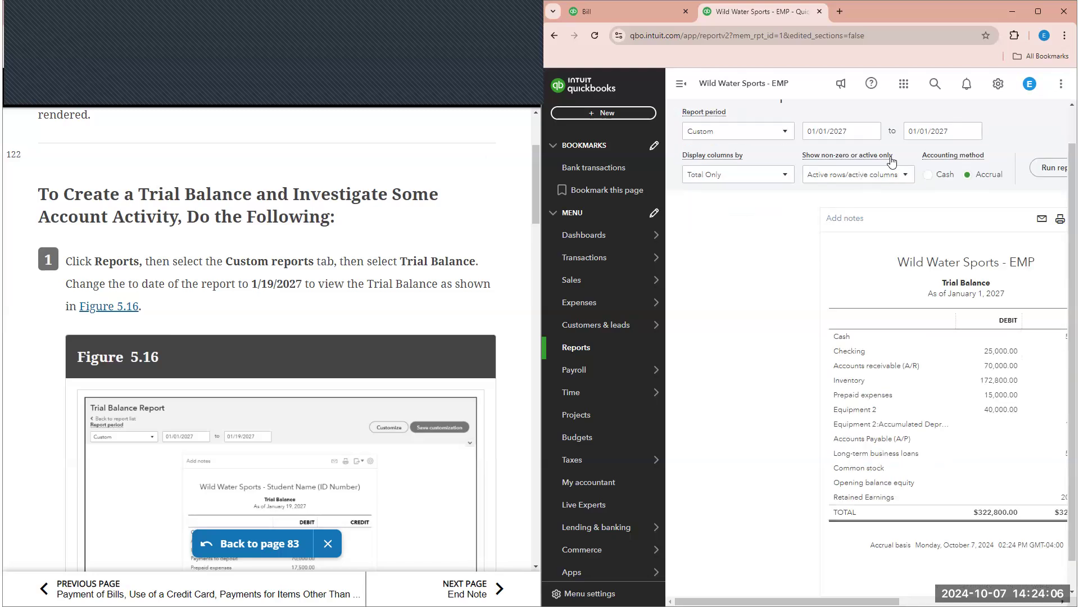
click(981, 139)
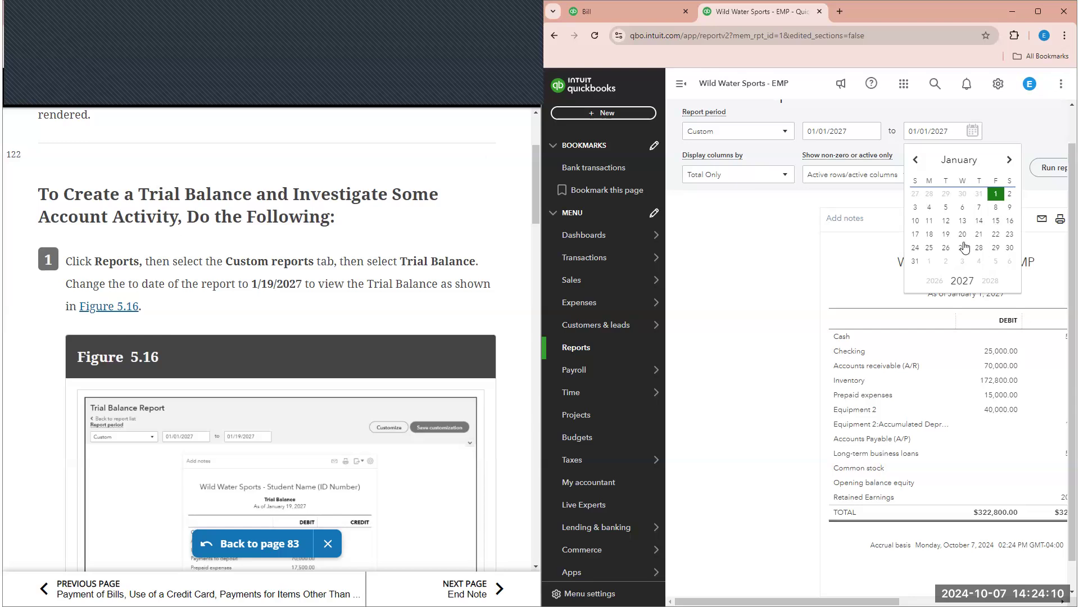
click(946, 235)
scroll(437, 365, down, 5)
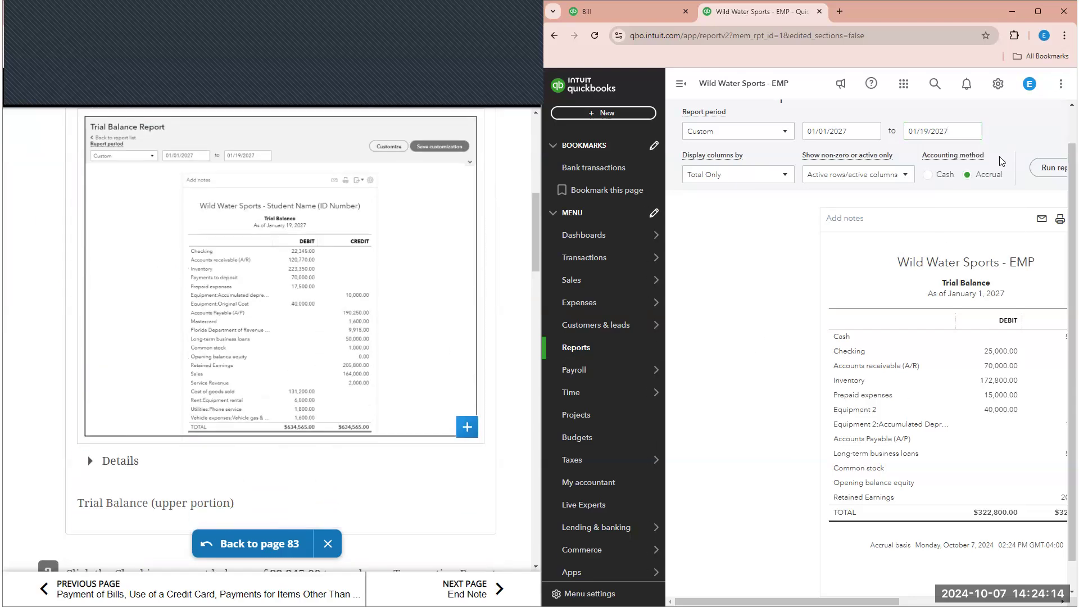
click(1048, 168)
scroll(877, 279, down, 1)
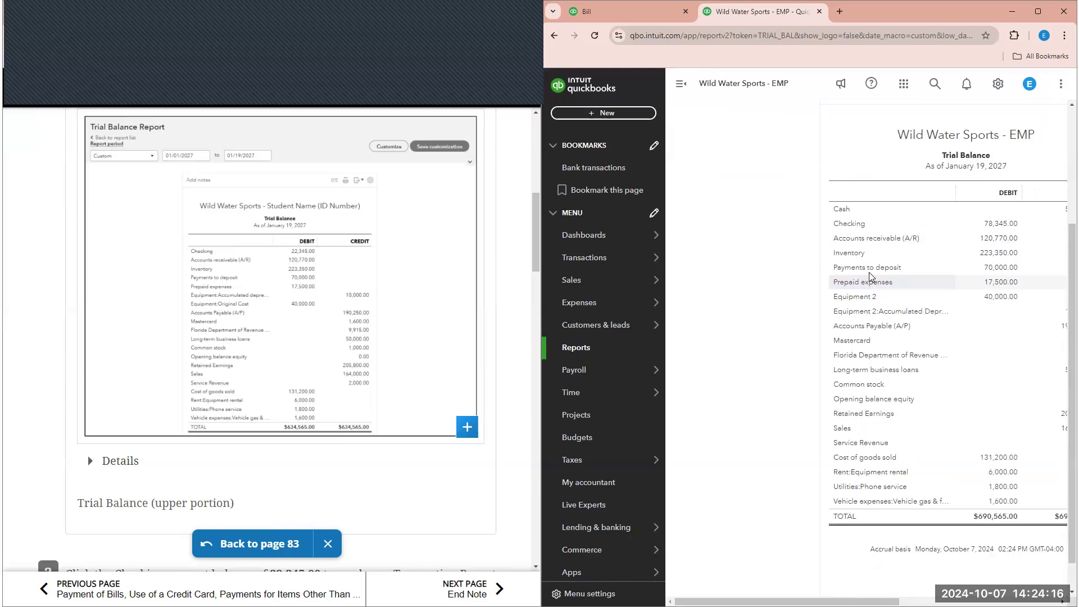
Open the transaction report behind the Cash account's credit balance and examine its Cash group.
drag(742, 590, 846, 602)
click(780, 545)
scroll(779, 544, down, 1)
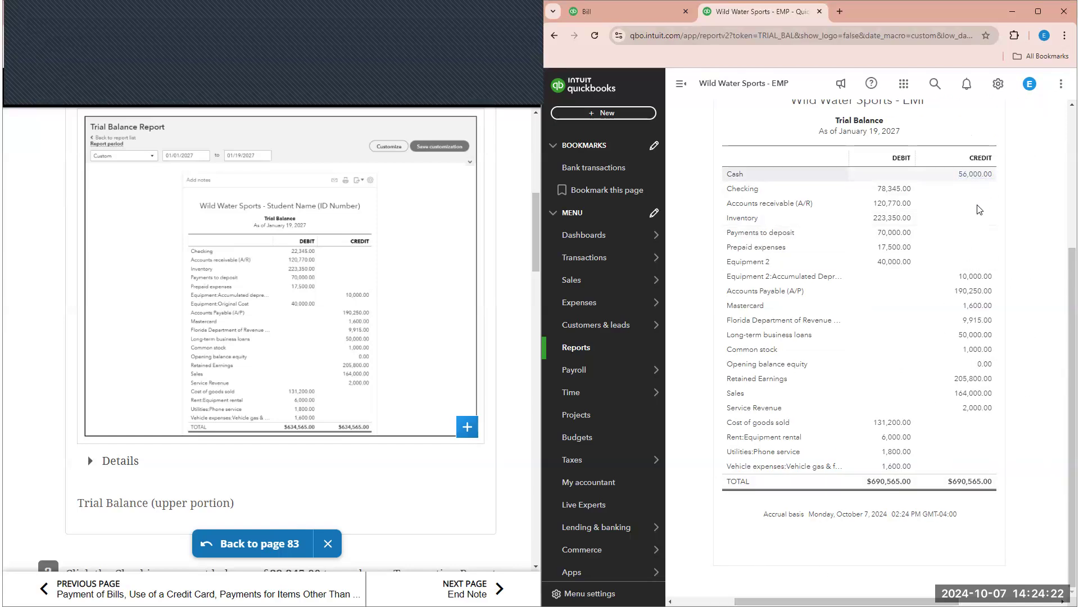
click(978, 175)
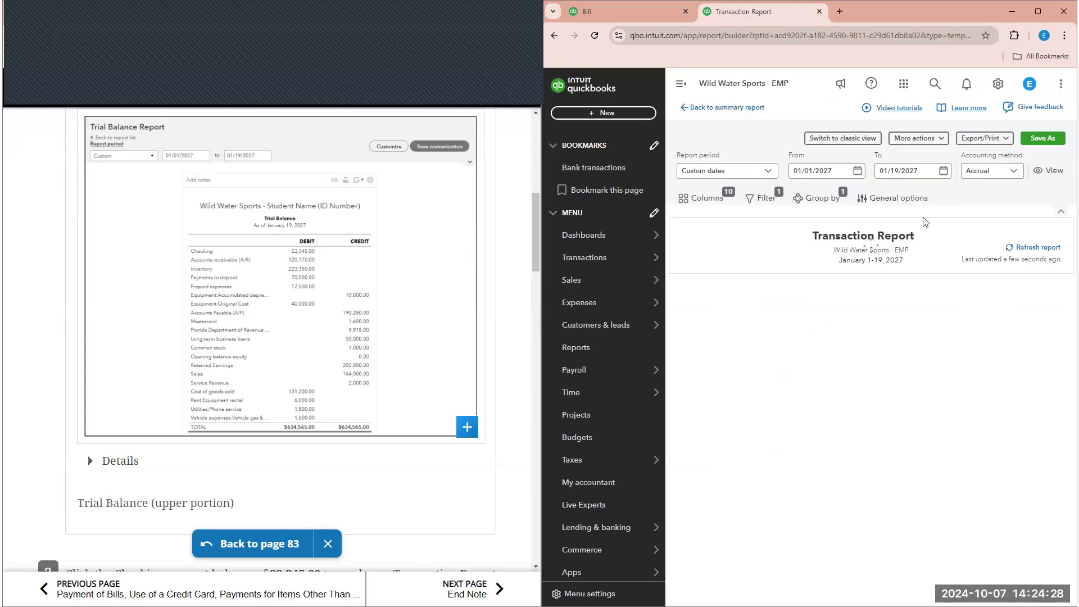
drag(785, 356, 826, 355)
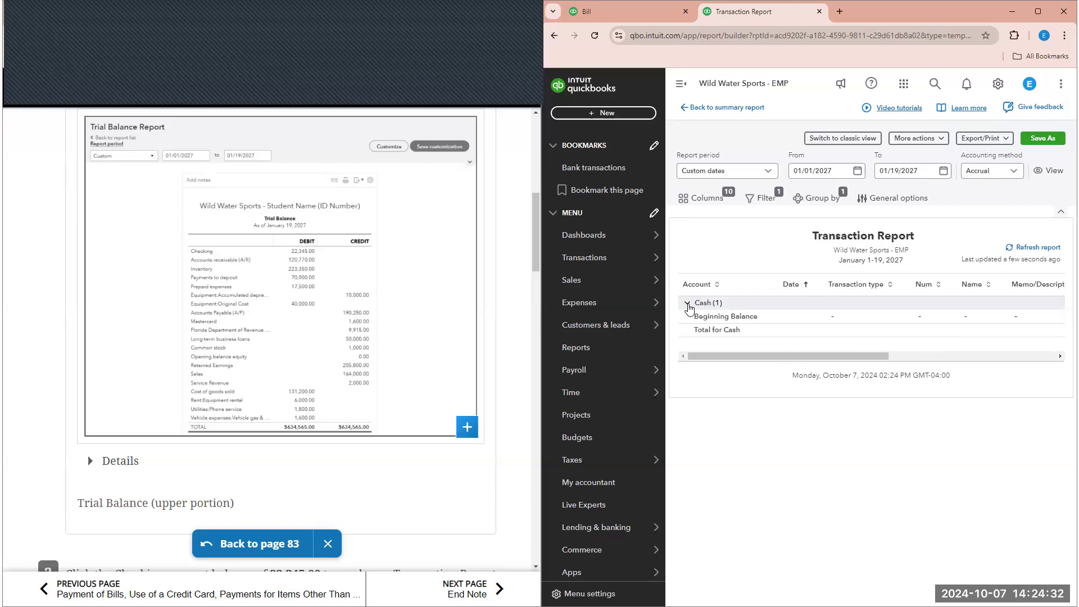
click(688, 304)
click(688, 304)
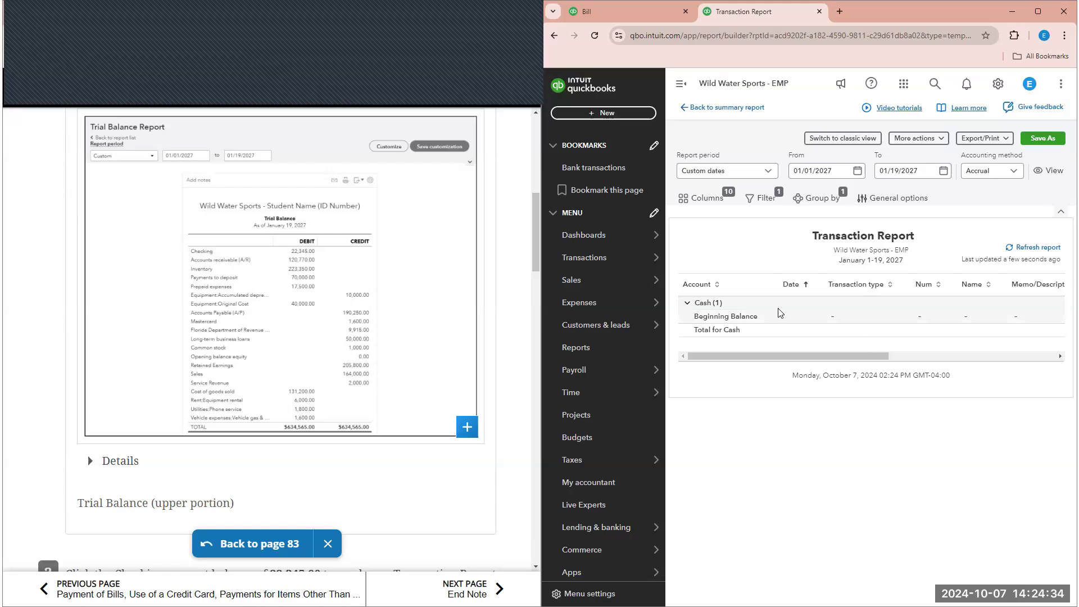
Switch the Cash transaction report to classic view and inspect its columns through to the balance.
click(842, 138)
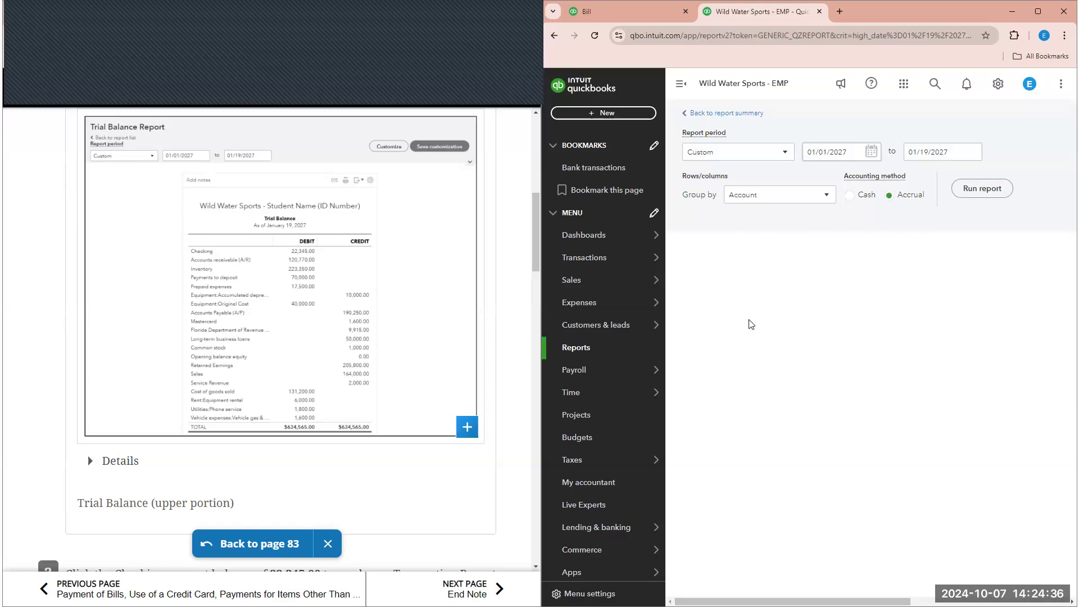
drag(830, 601, 1049, 540)
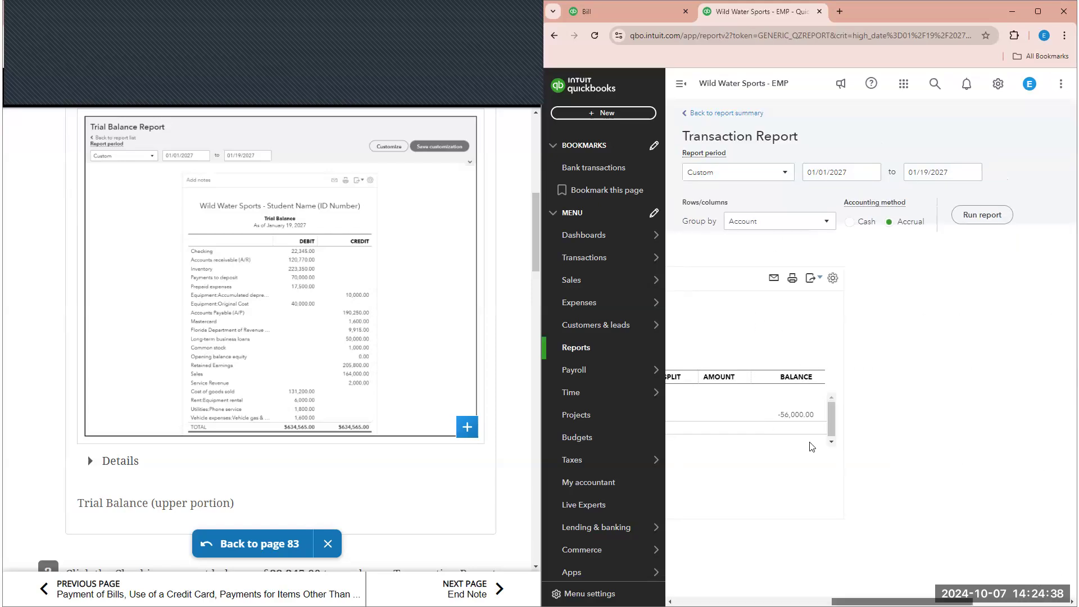
double_click(747, 414)
mouse_move(608, 260)
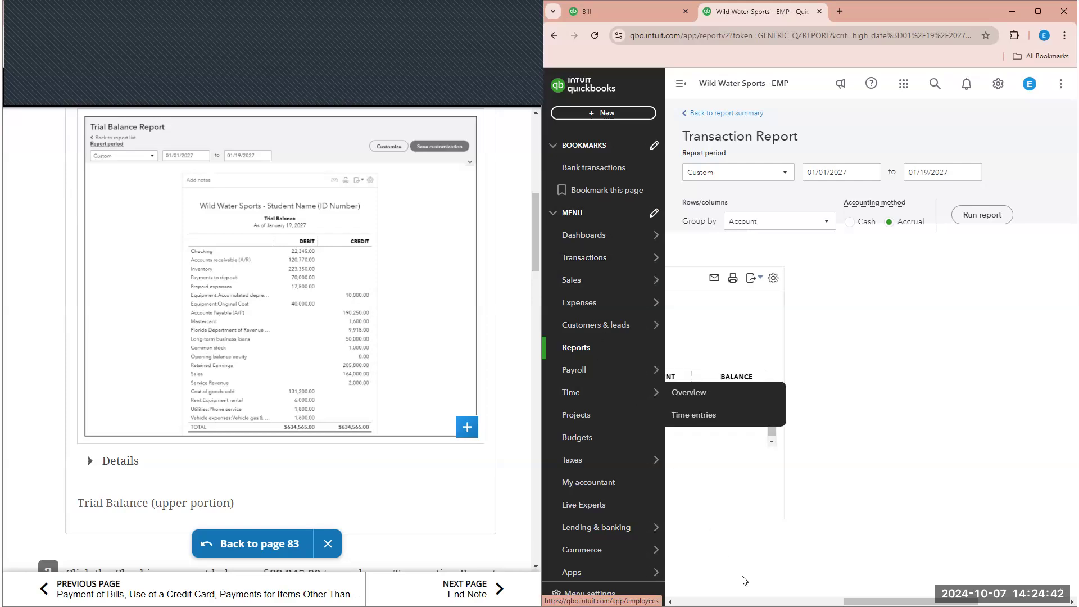
drag(875, 601, 736, 573)
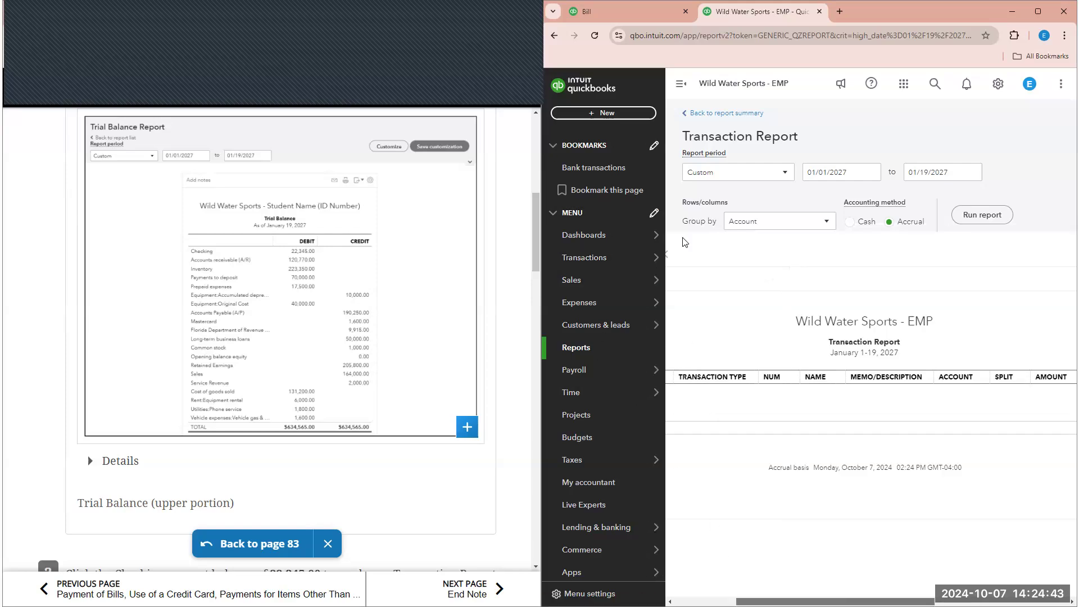
Return to the custom reports, reopen Trial Balance, and rerun it with the end date 01/19/2027.
click(697, 114)
click(701, 116)
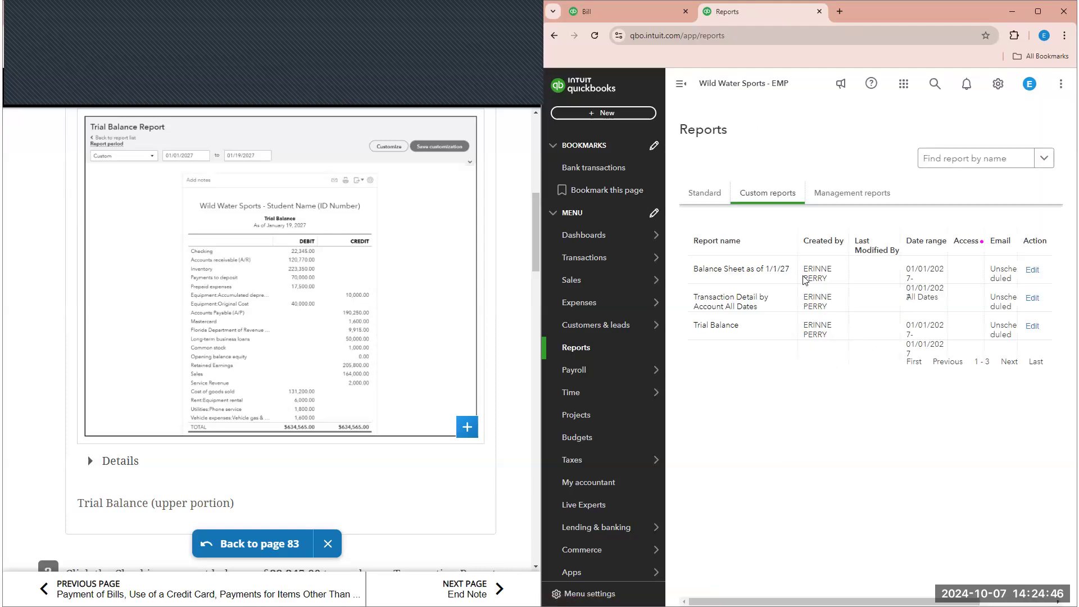
click(724, 329)
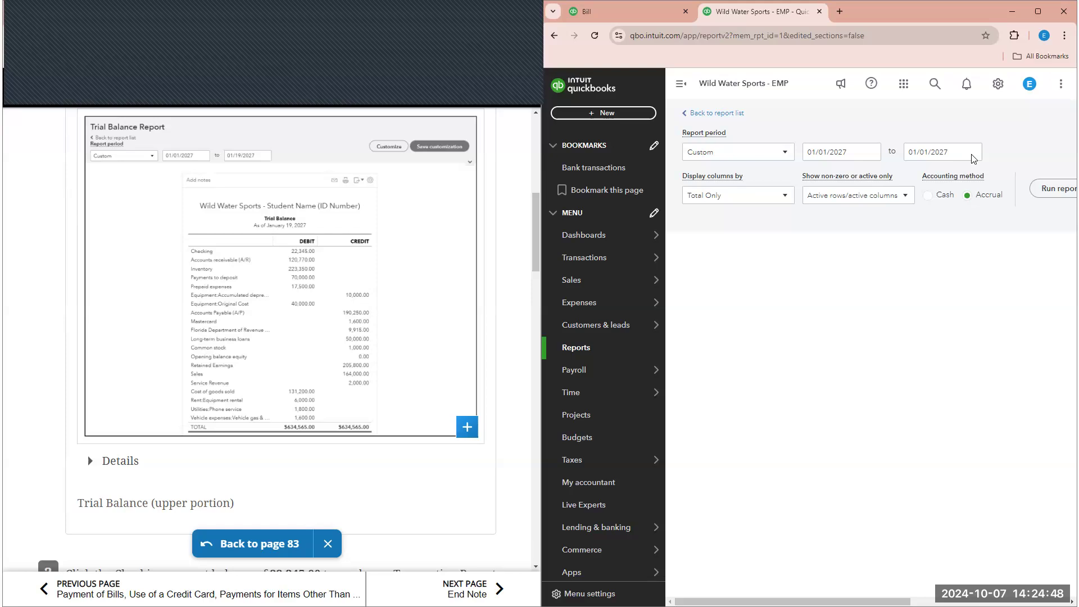
click(972, 108)
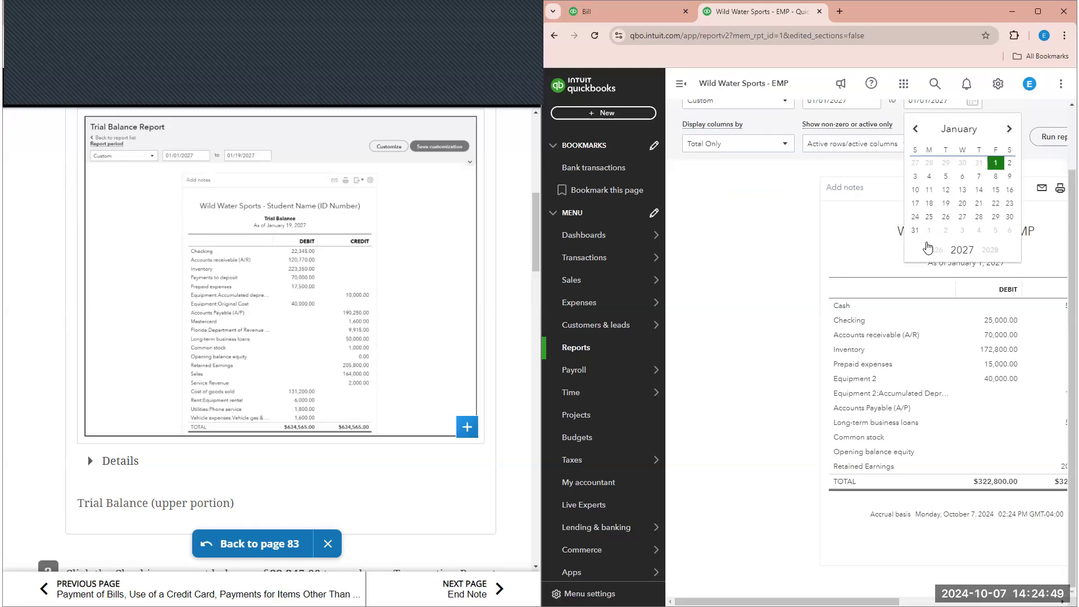
click(946, 212)
click(1041, 146)
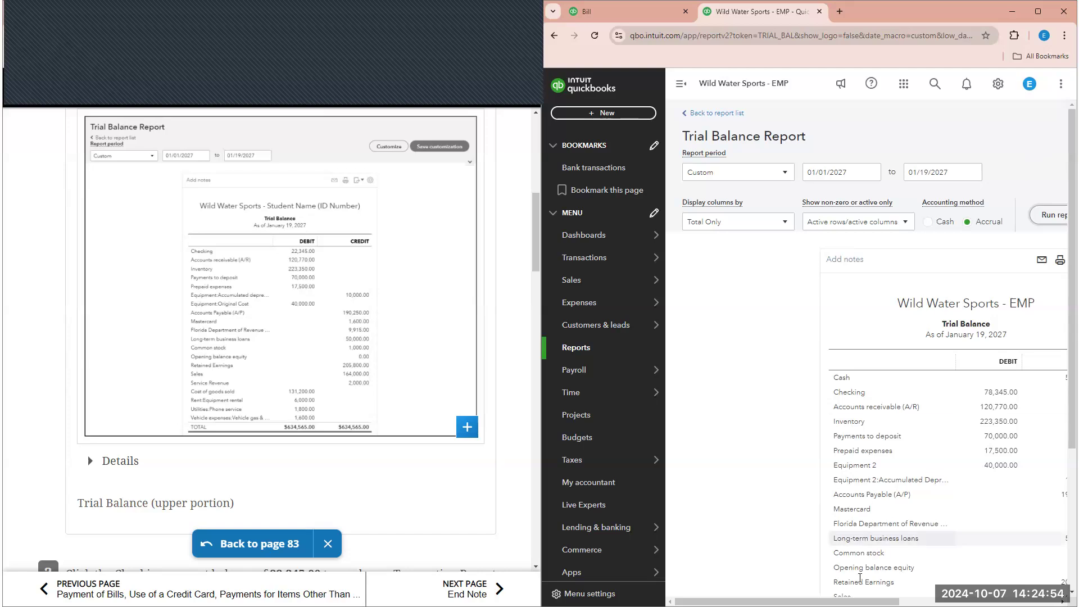
Compare the Trial Balance accounts and totals in full width with the textbook's figure.
click(688, 87)
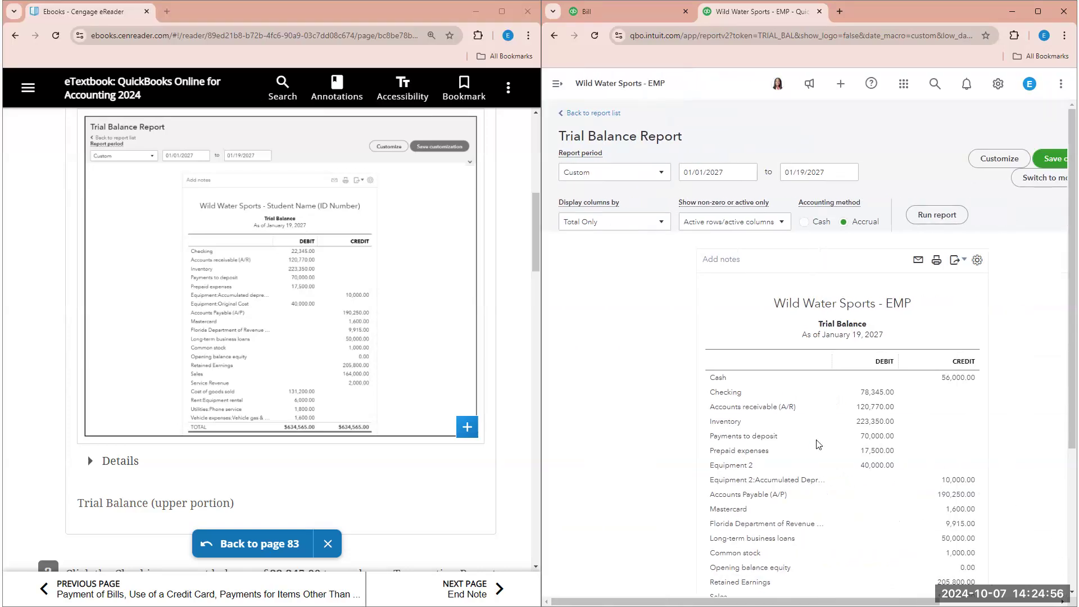
scroll(814, 443, down, 2)
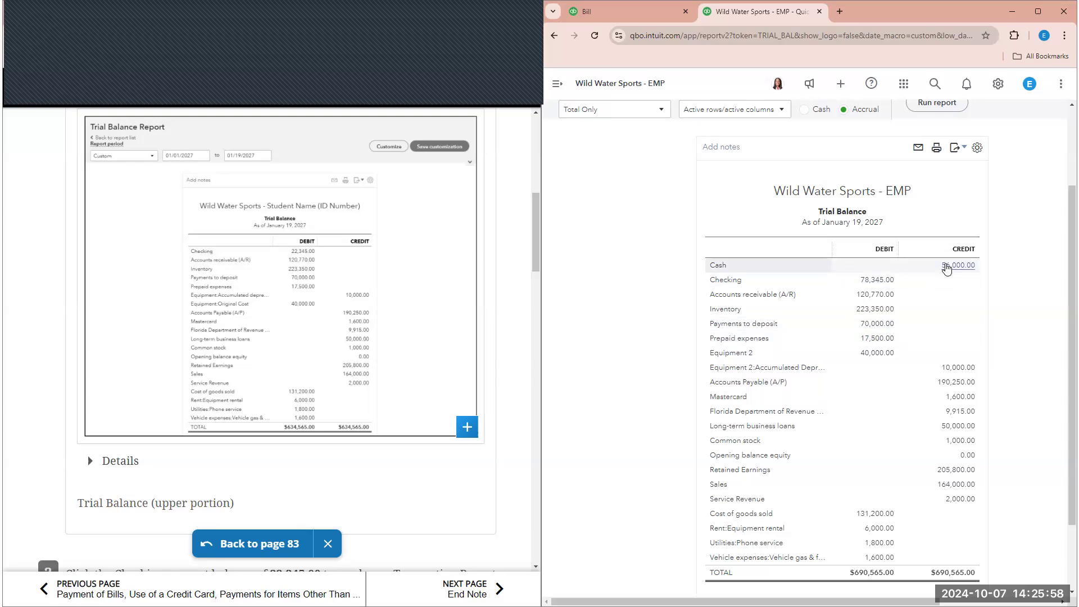
scroll(630, 131, up, 2)
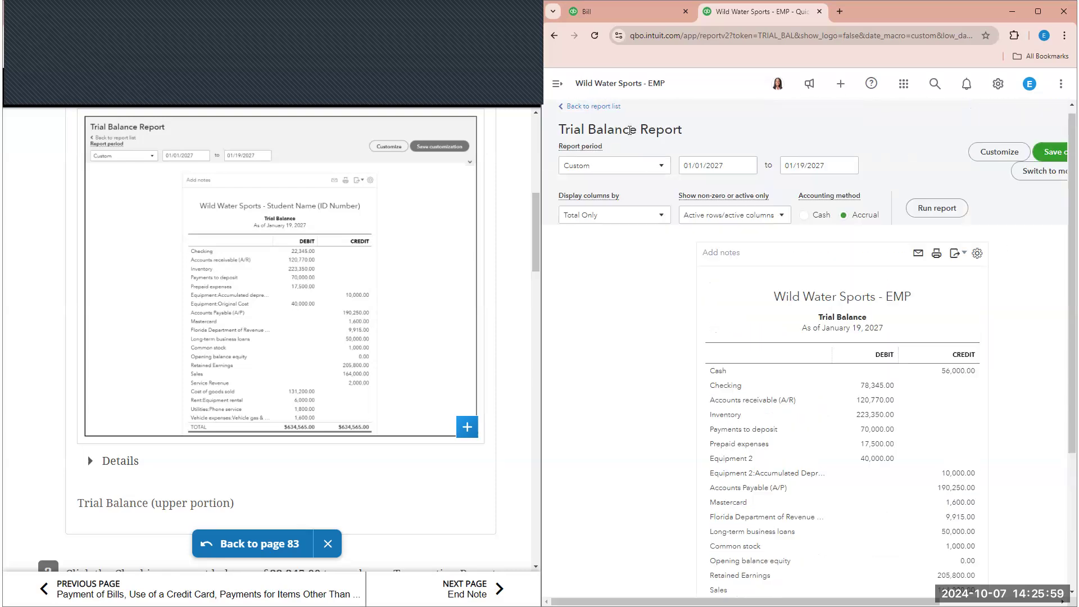
Search for "cash" to reach the Cash account's register and open its Malibu Boats bill payment.
click(557, 83)
click(925, 89)
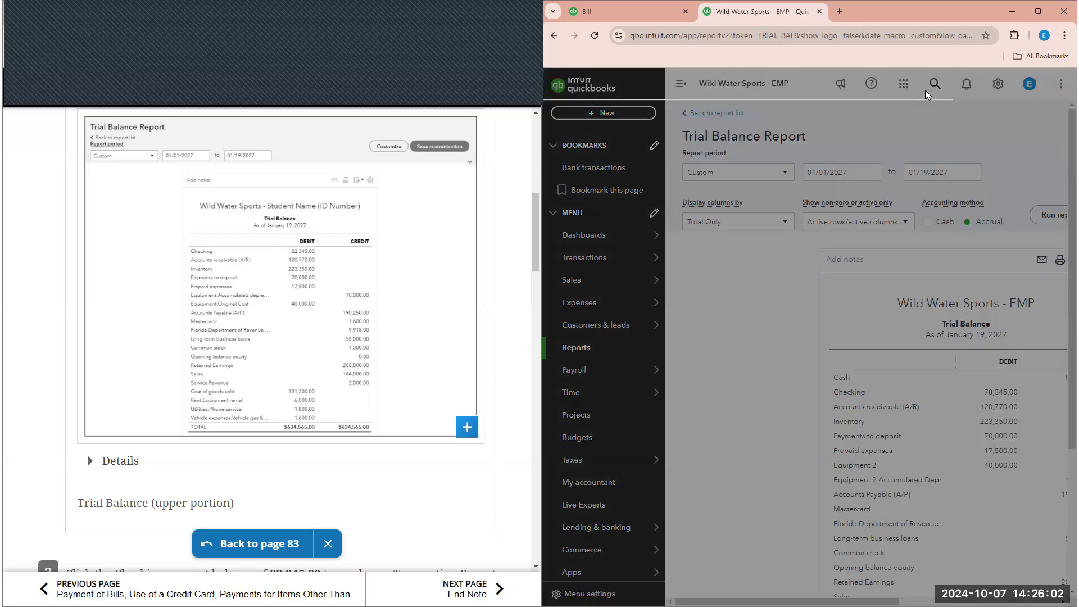
text(cash)
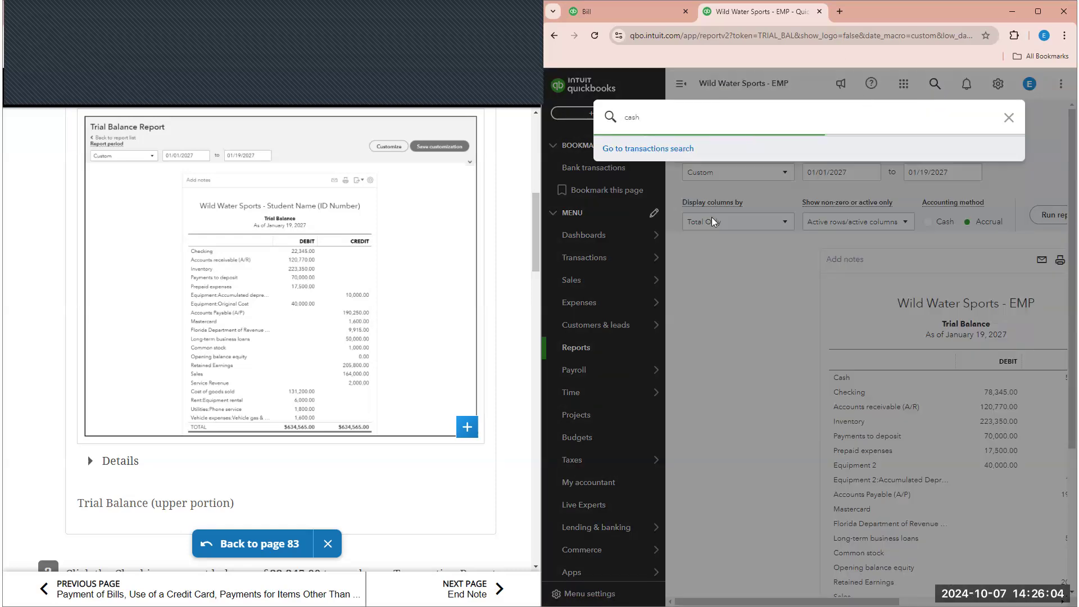
click(716, 183)
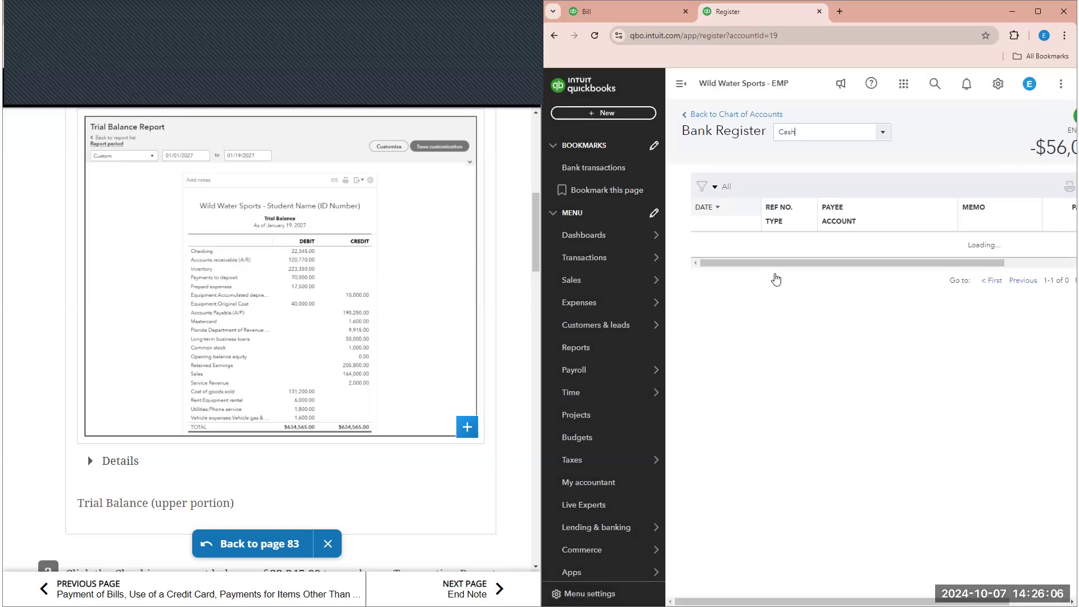
scroll(974, 325, right, 5)
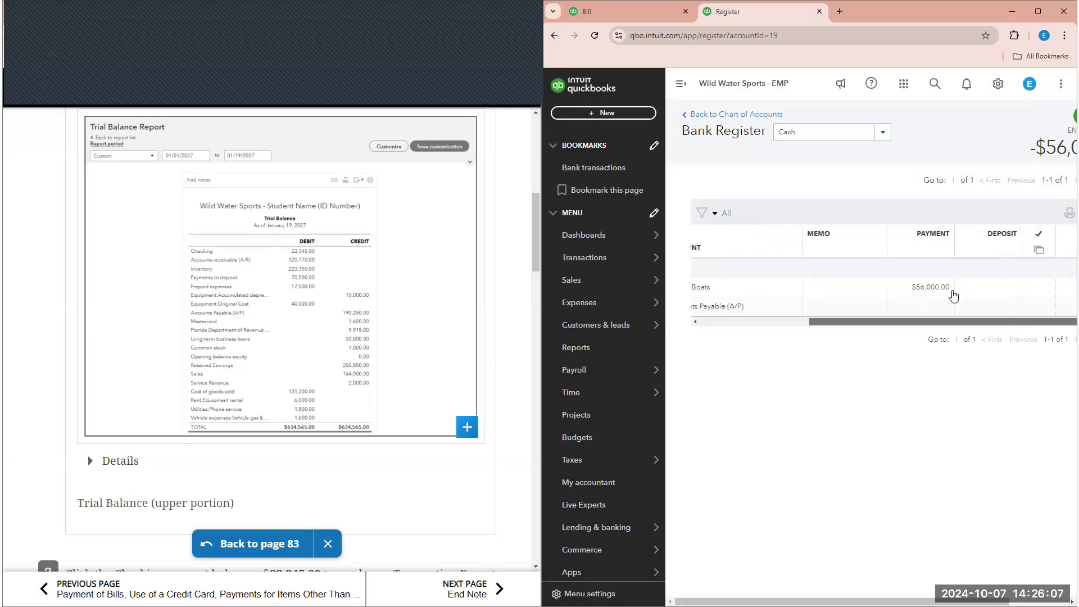
click(862, 288)
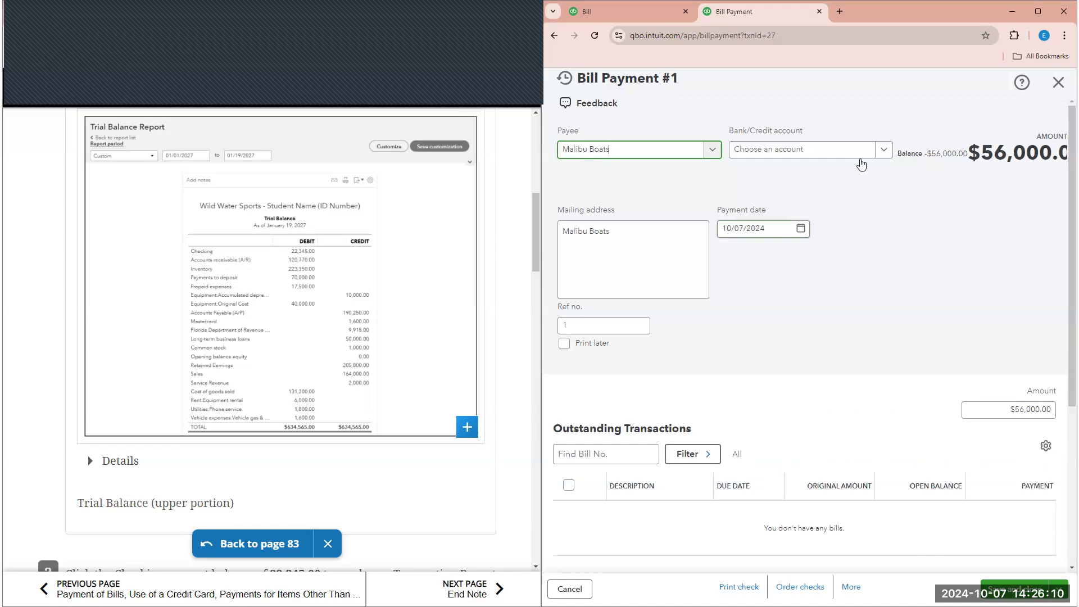
Change the Malibu Boats bill payment's bank account to Checking, then save the linked transaction and close it.
click(884, 149)
click(819, 219)
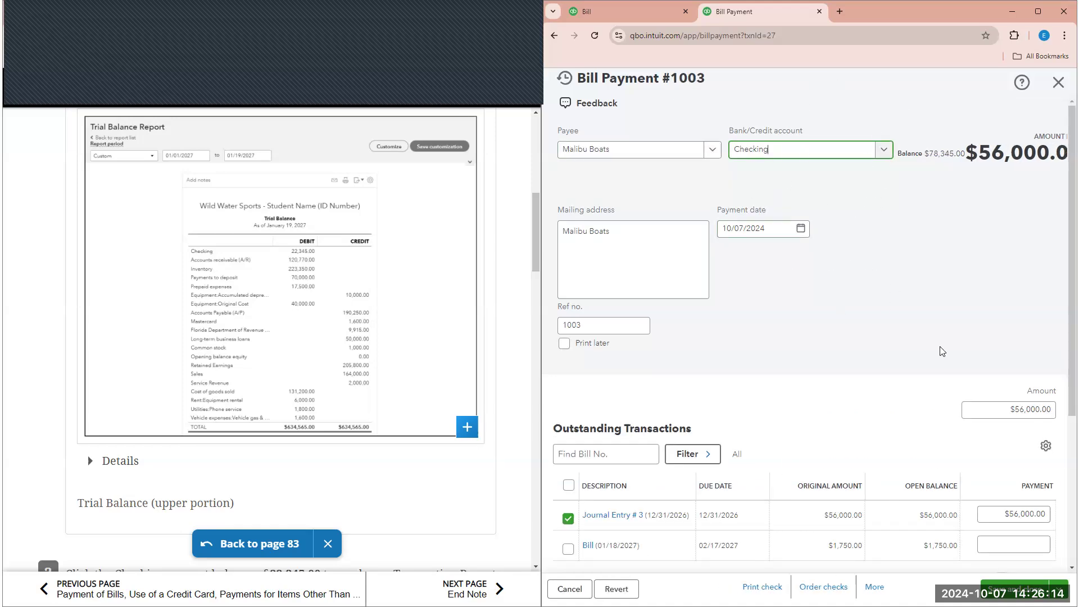
click(1011, 589)
click(838, 382)
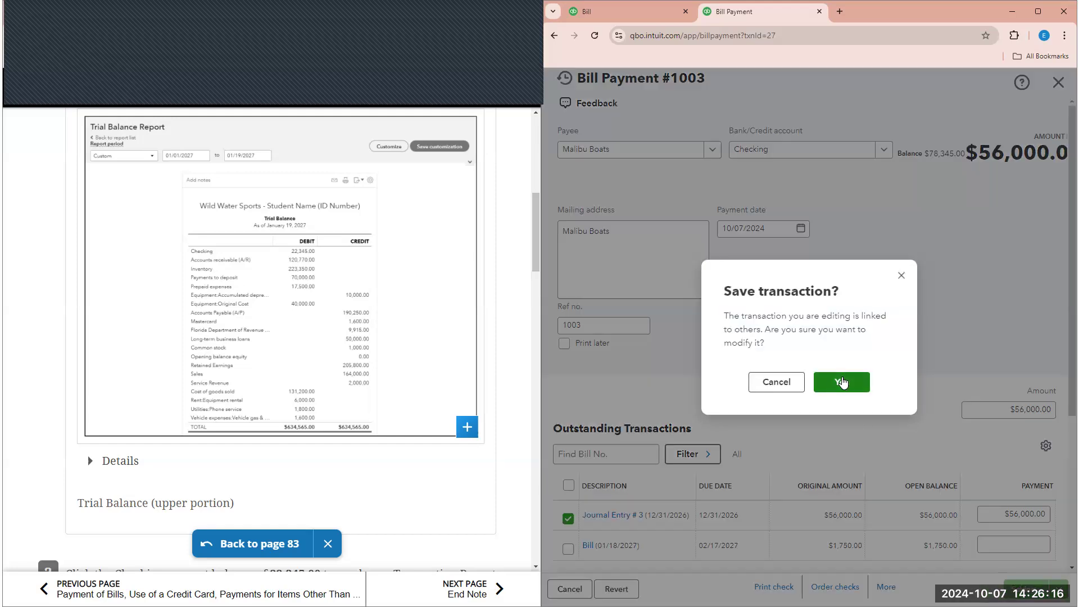
click(1061, 87)
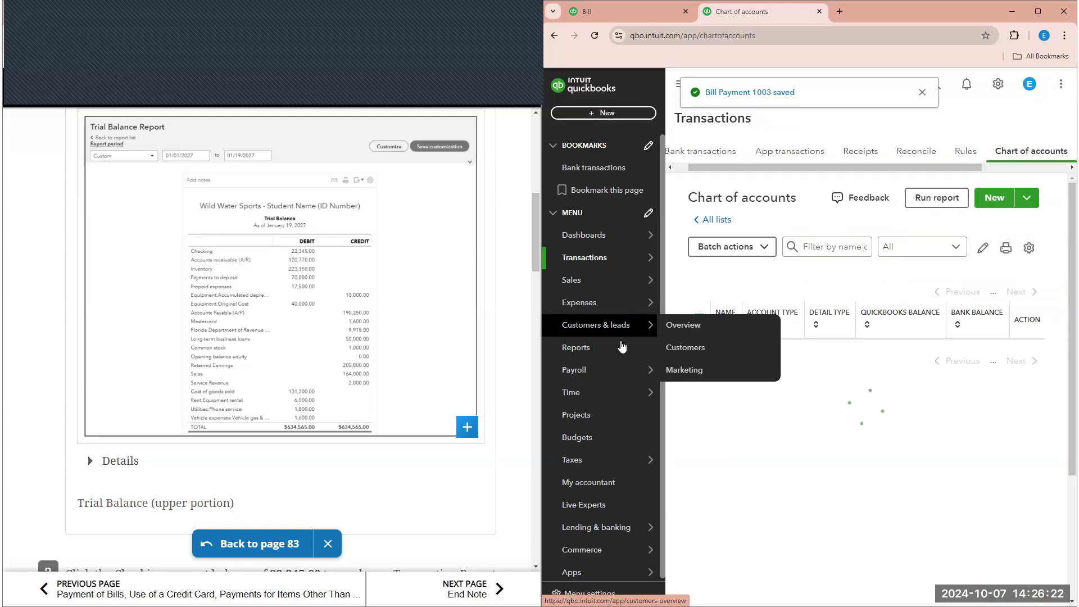
Reopen the custom Trial Balance report and rerun it with the end date 01/19/2027.
click(605, 354)
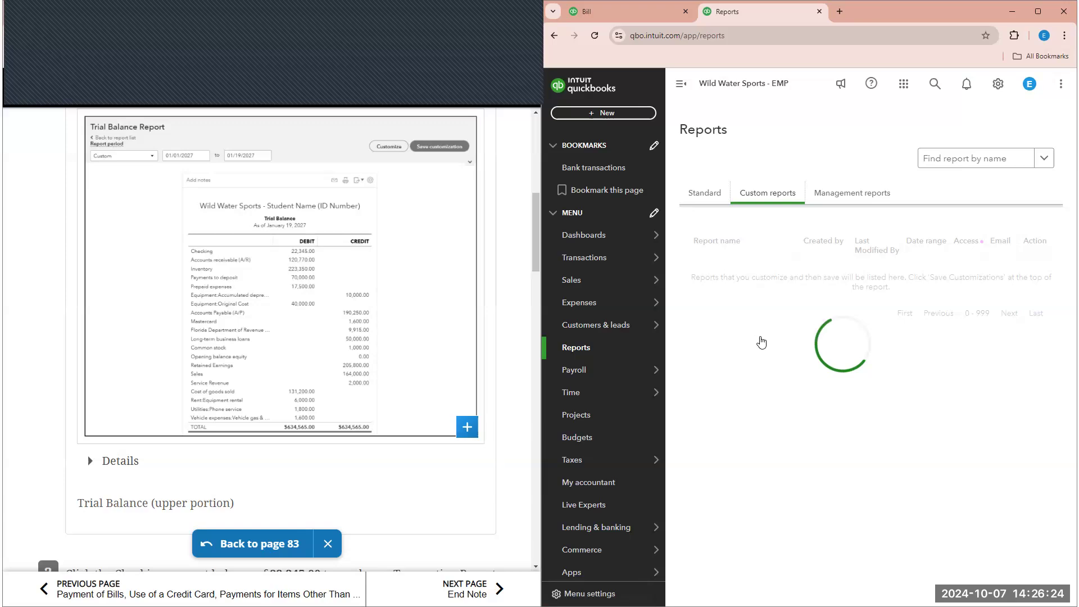
click(716, 325)
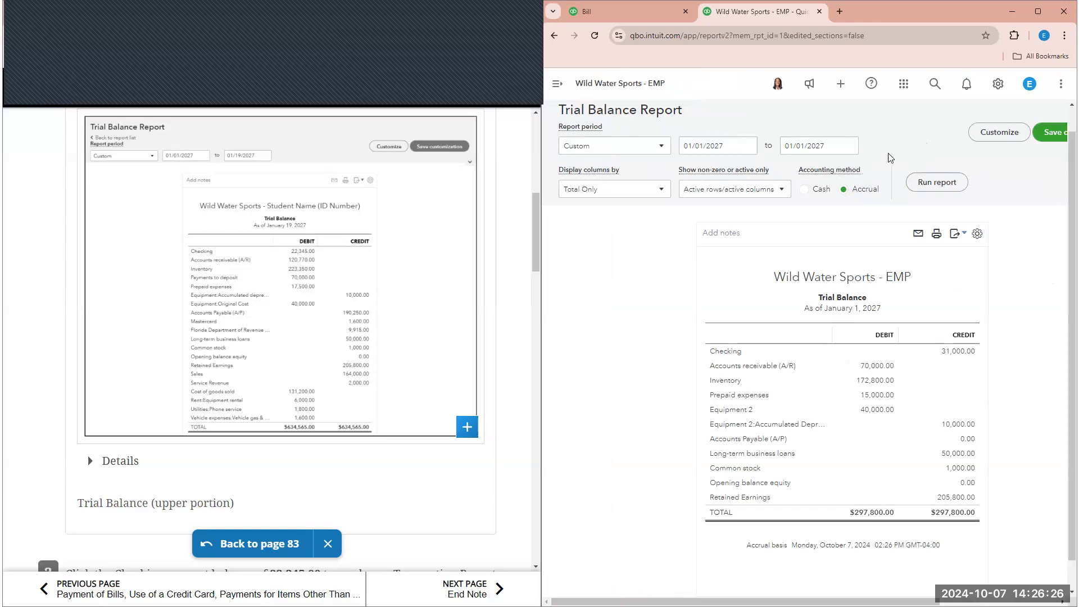
click(850, 147)
click(821, 248)
click(933, 183)
scroll(916, 314, down, 3)
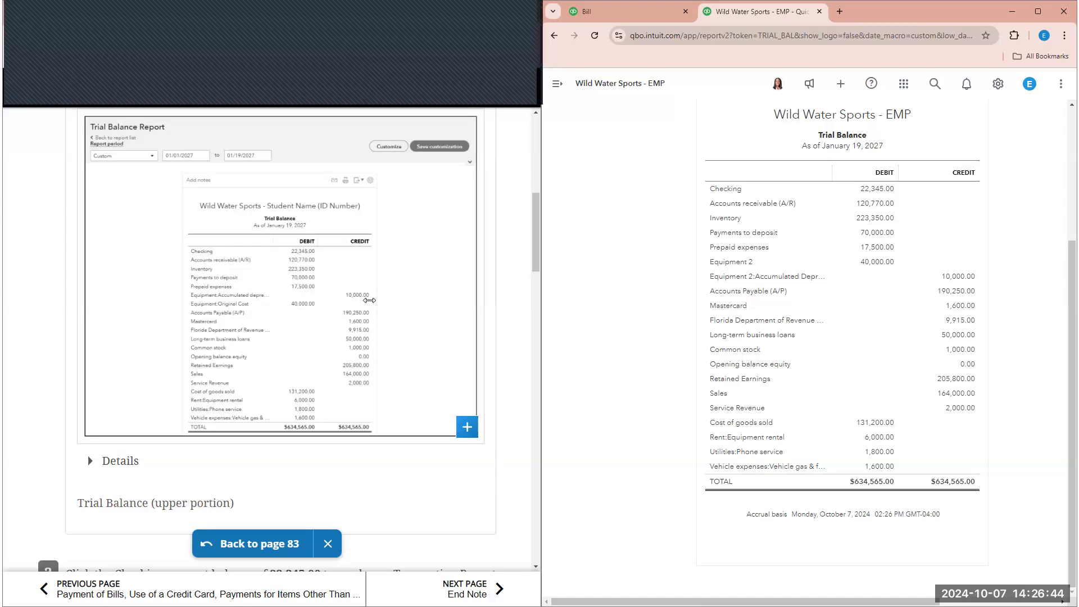
Open the transaction report behind the Checking account's balance and view it in classic view beside textbook Figure 5.17.
scroll(170, 327, down, 5)
scroll(258, 297, down, 2)
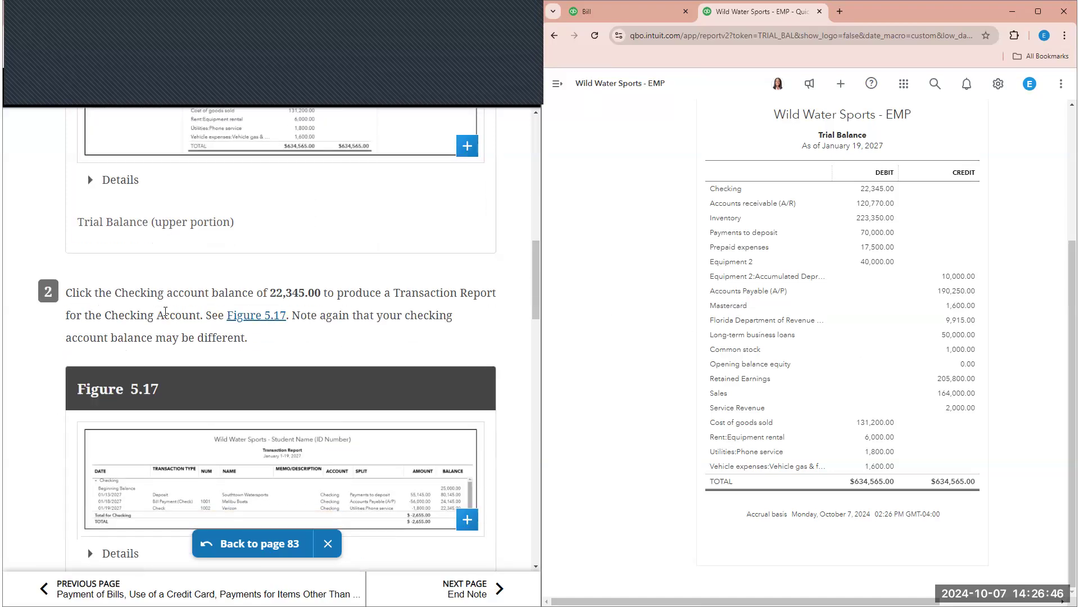
click(878, 189)
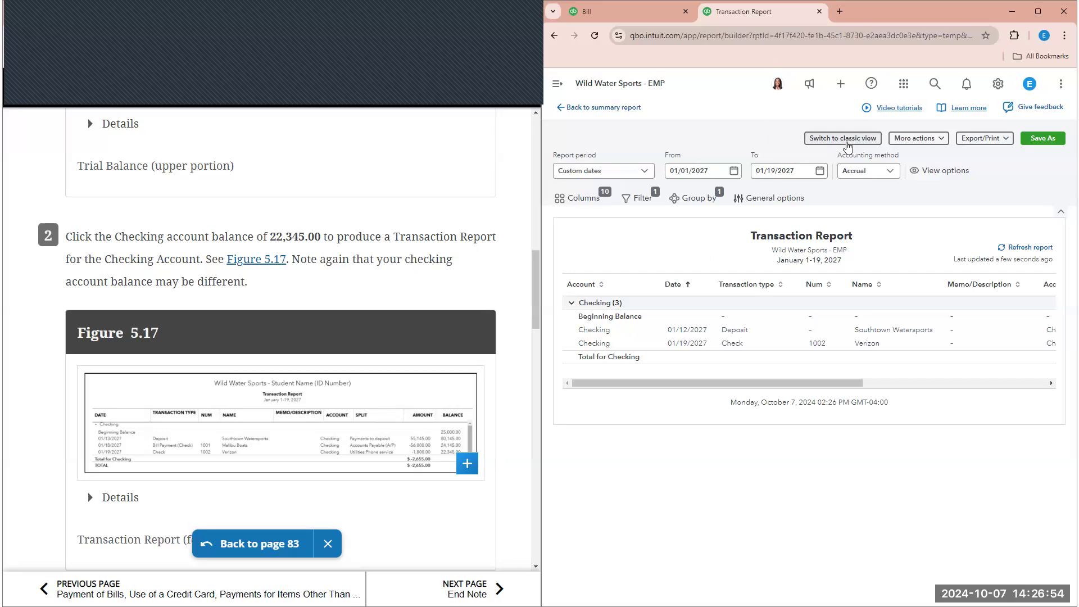
drag(833, 382, 1060, 364)
click(870, 138)
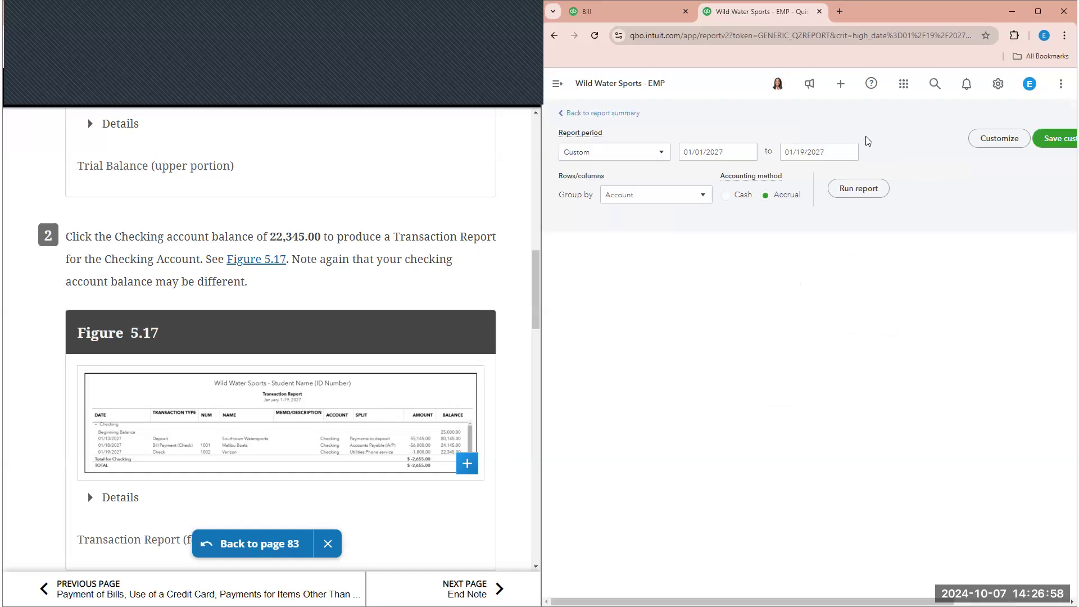
click(437, 405)
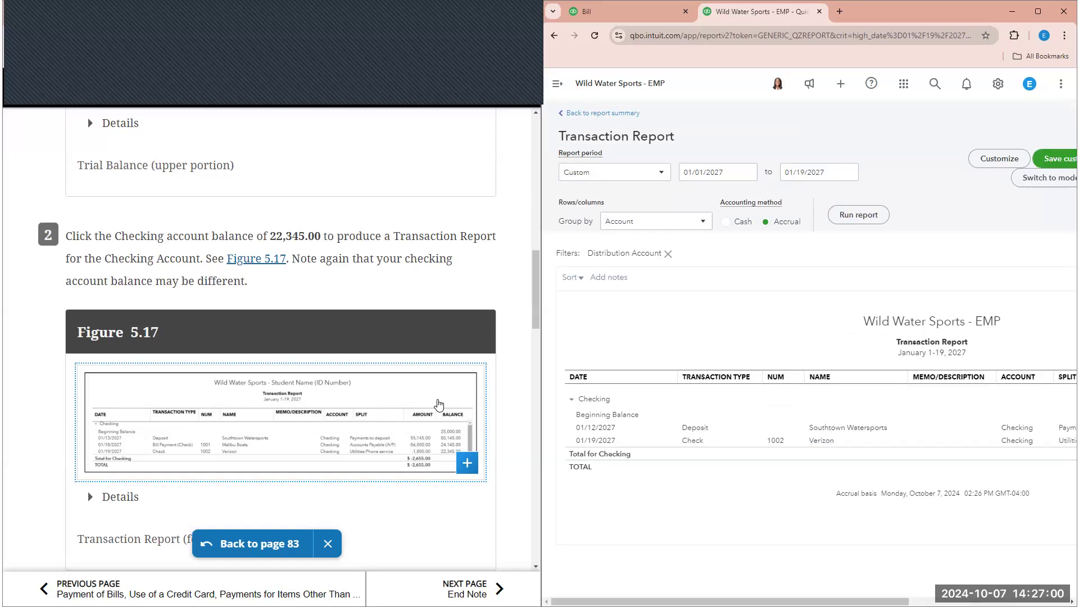
Return to the Trial Balance and open the Inventory balance's transaction report in classic view, following the textbook.
scroll(421, 427, down, 2)
scroll(413, 441, down, 3)
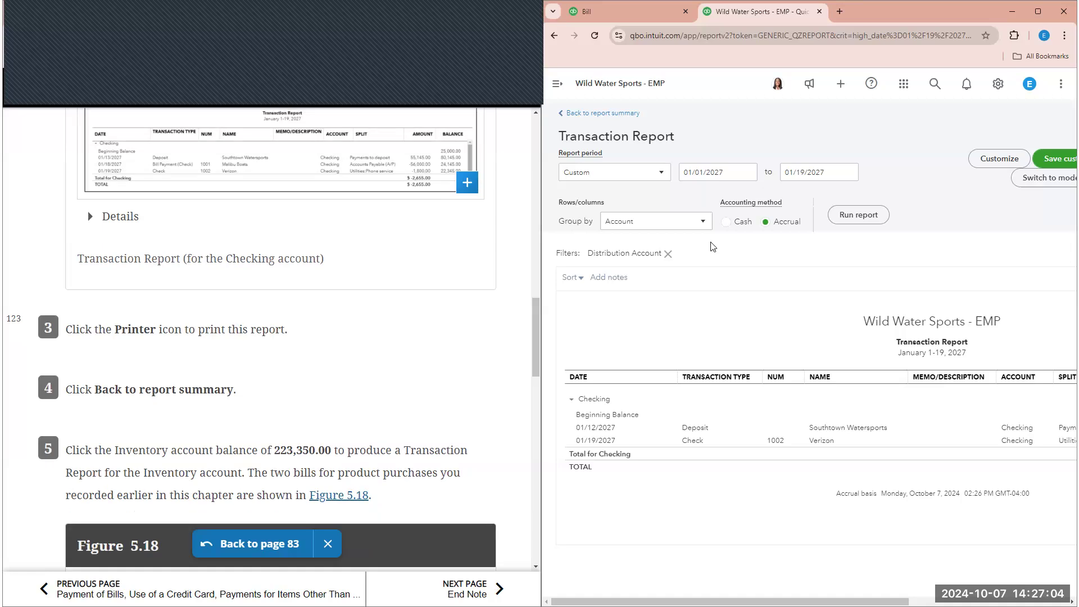
scroll(534, 172, down, 2)
click(596, 113)
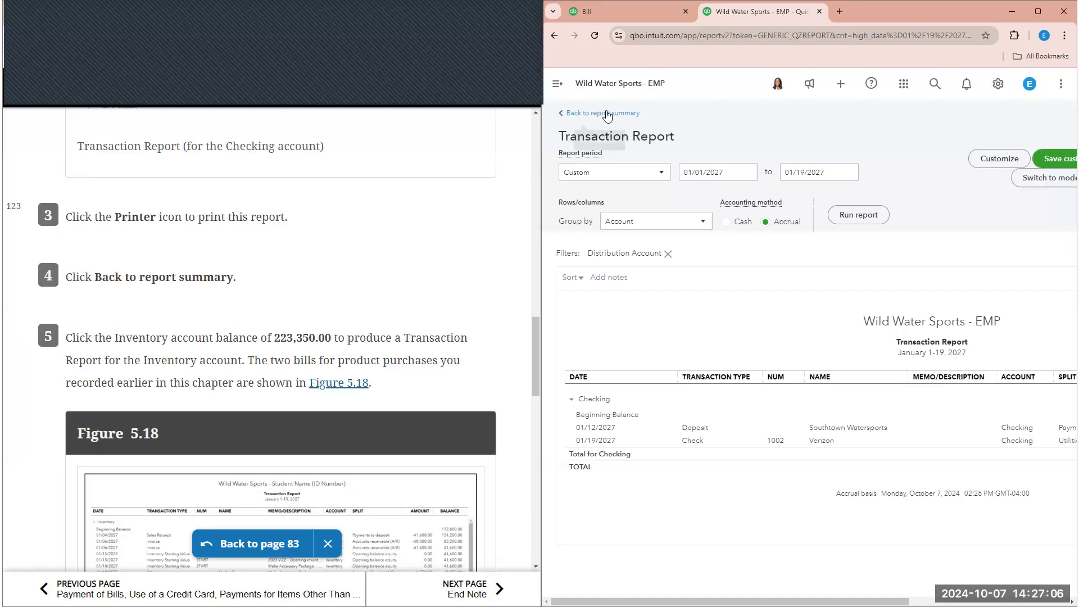
scroll(467, 264, down, 3)
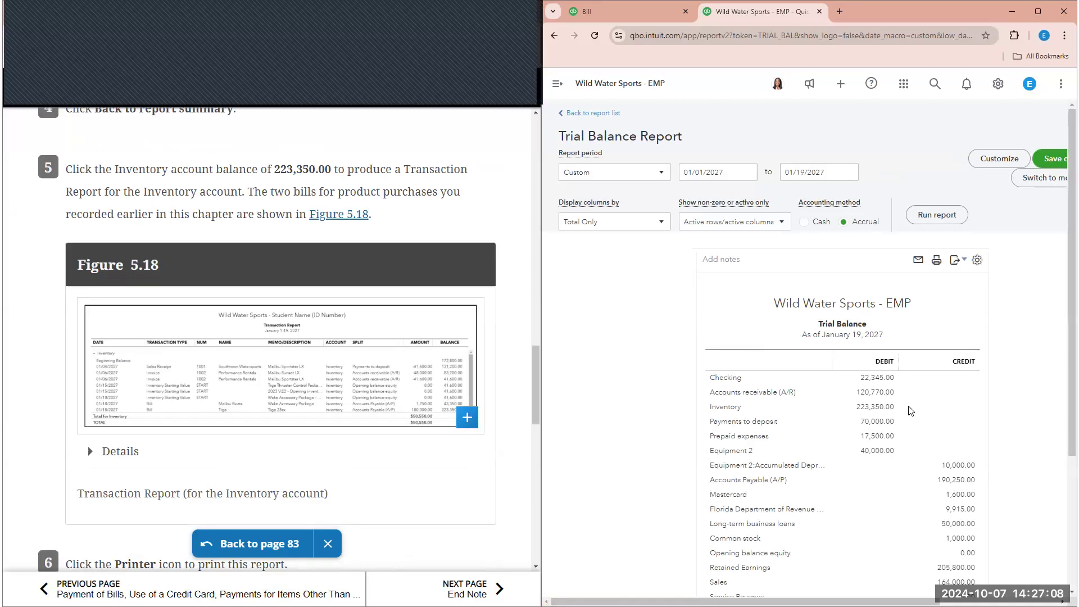
click(883, 410)
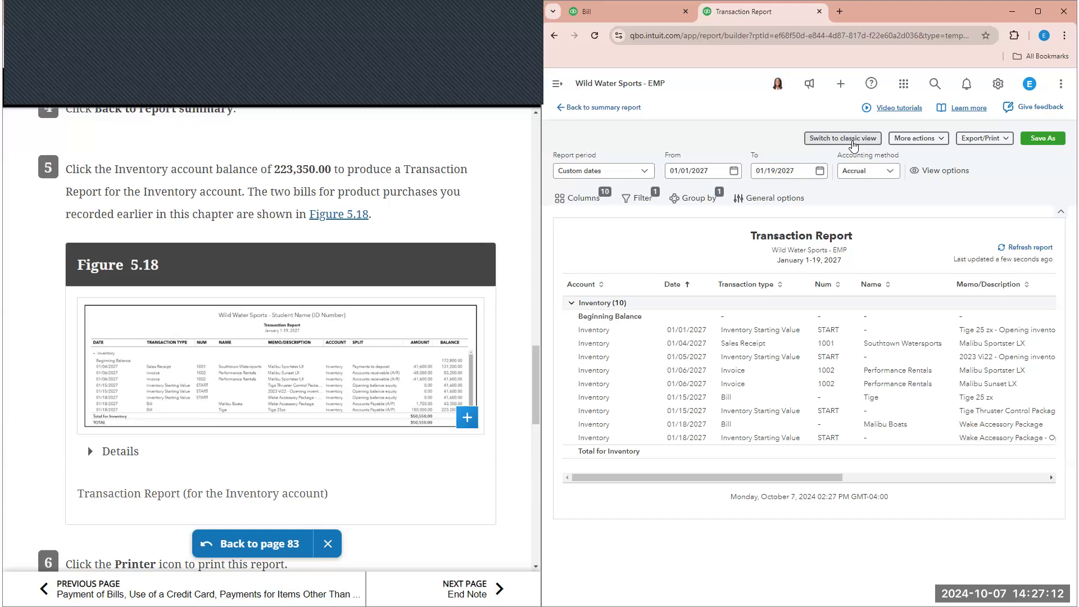
click(850, 140)
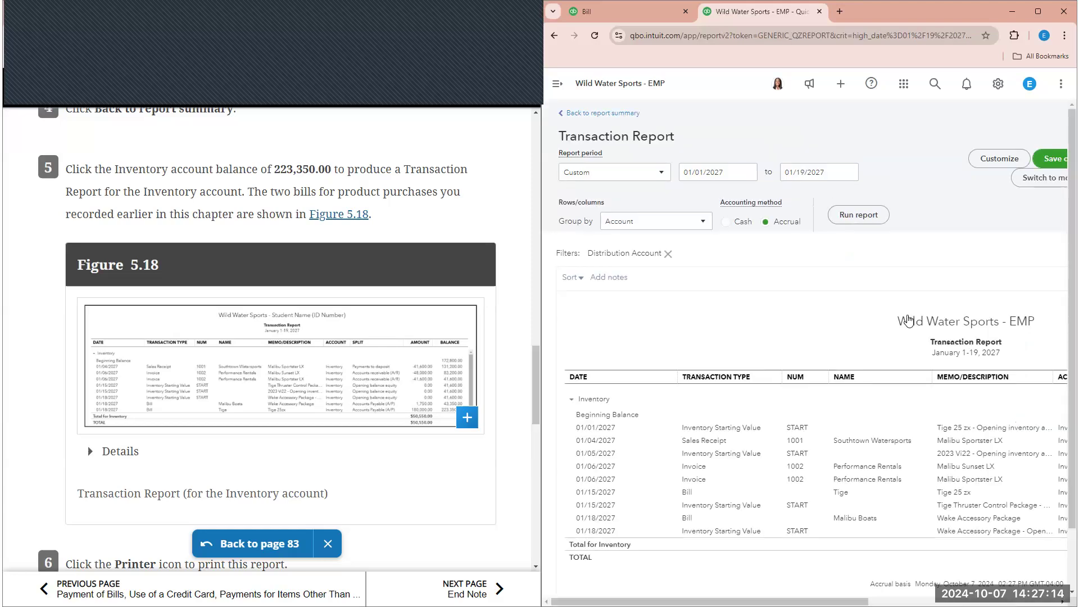
scroll(681, 310, down, 1)
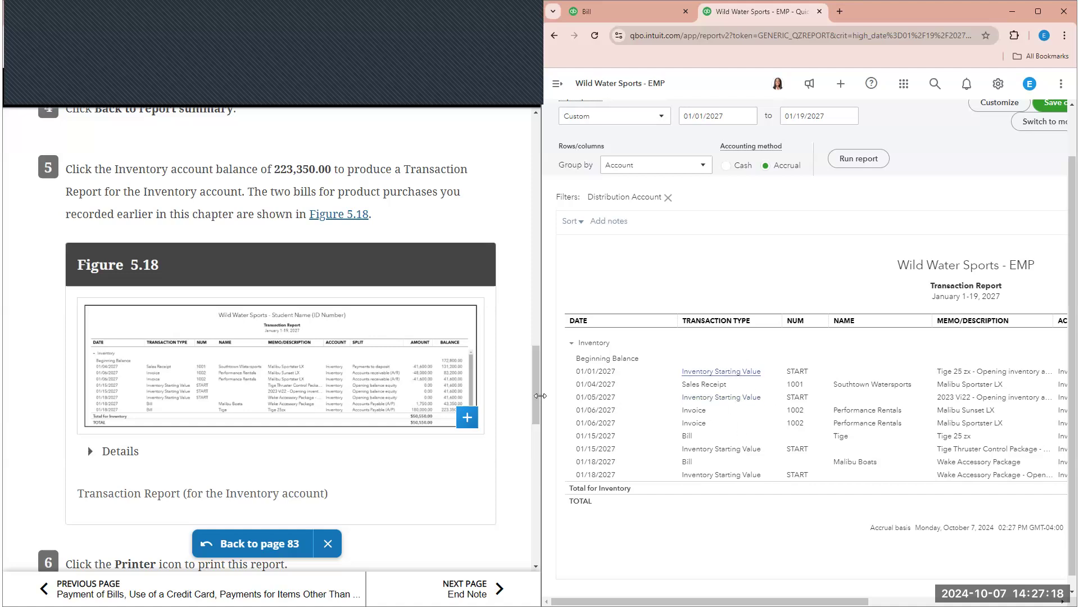
Read the textbook's remaining Trial Balance instructions, from the Accounts Payable report through signing out.
scroll(424, 422, down, 10)
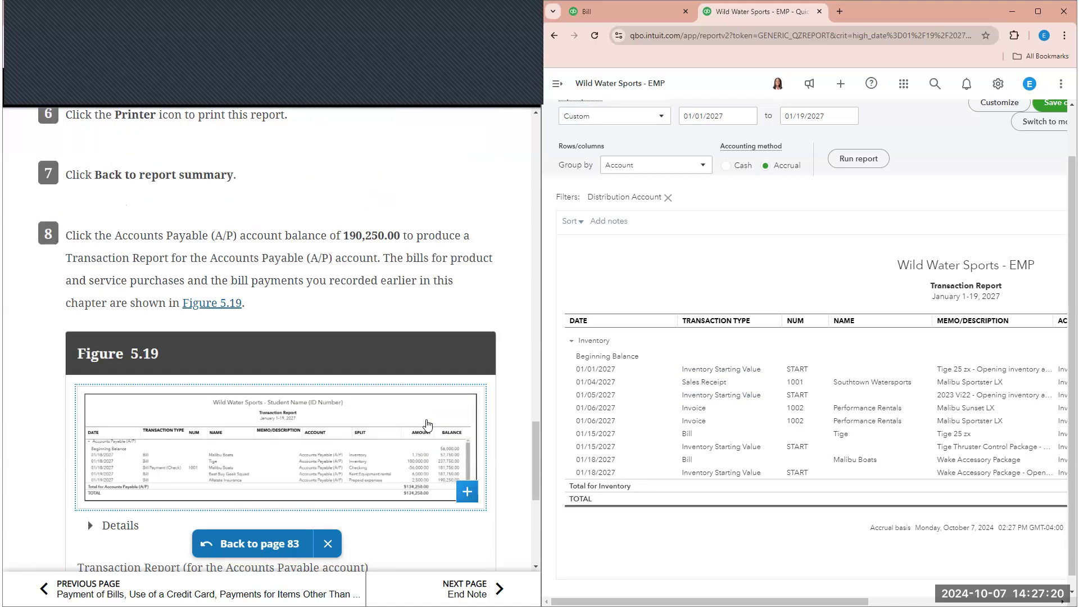
scroll(431, 419, down, 4)
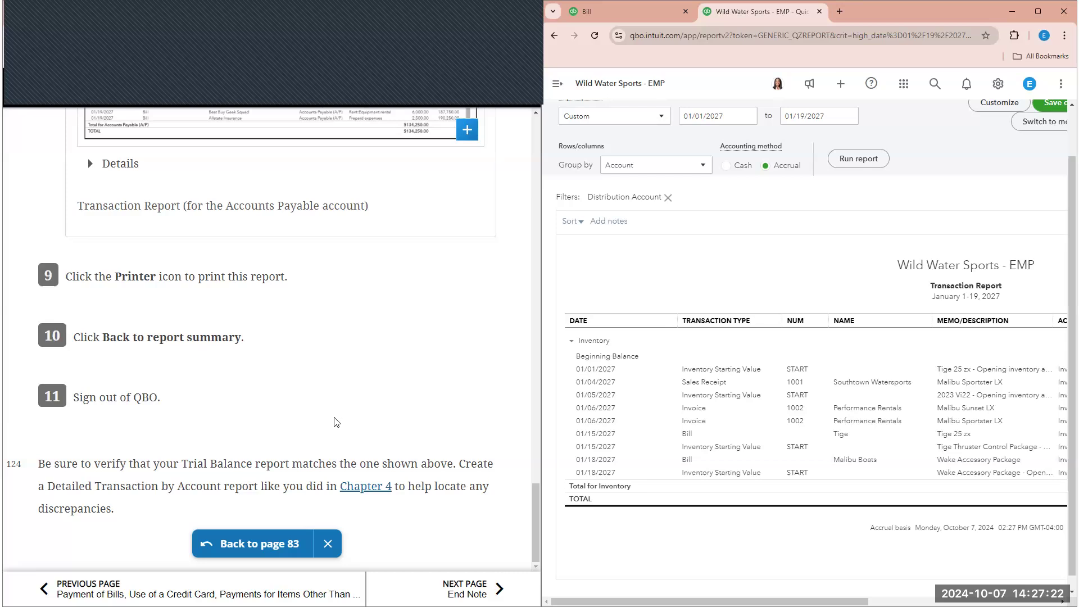
scroll(327, 379, up, 7)
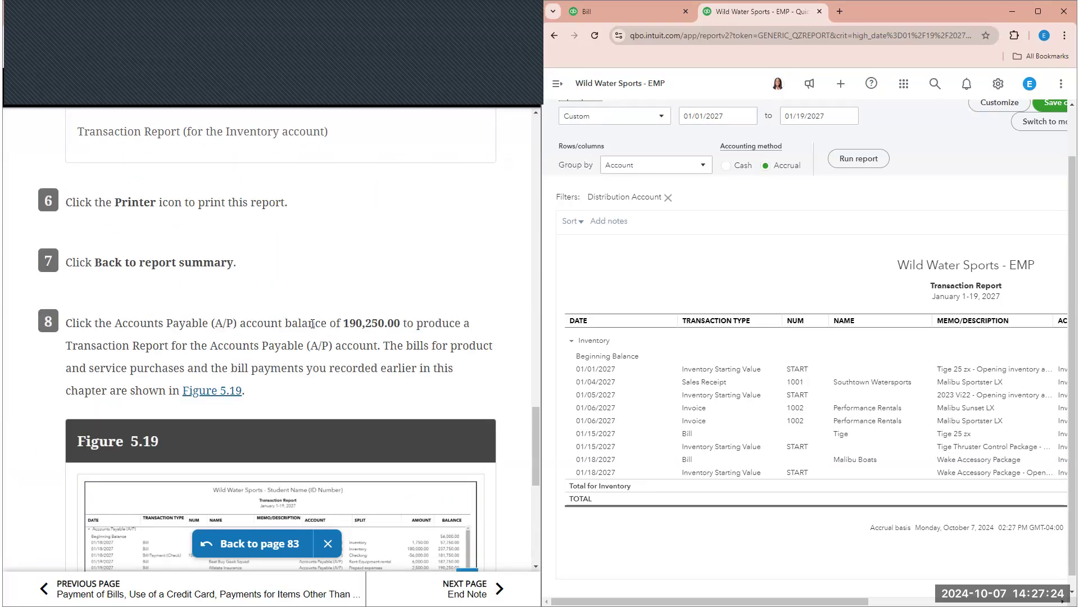
scroll(317, 332, down, 3)
scroll(317, 331, down, 4)
Return from the Inventory transaction report to the Trial Balance summary and advance the textbook to the End Note.
scroll(731, 124, up, 1)
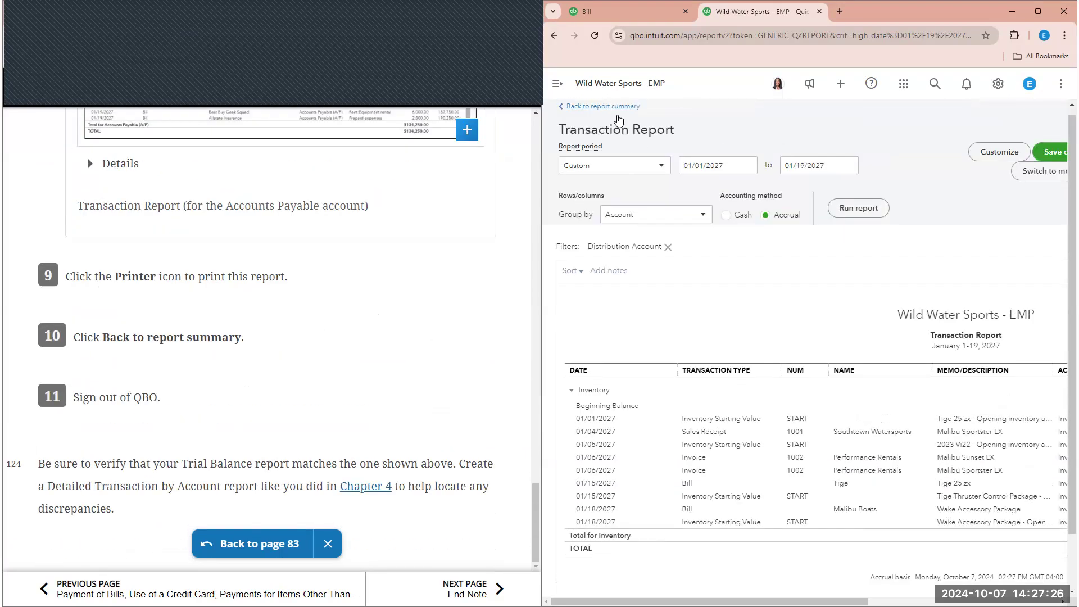
click(618, 114)
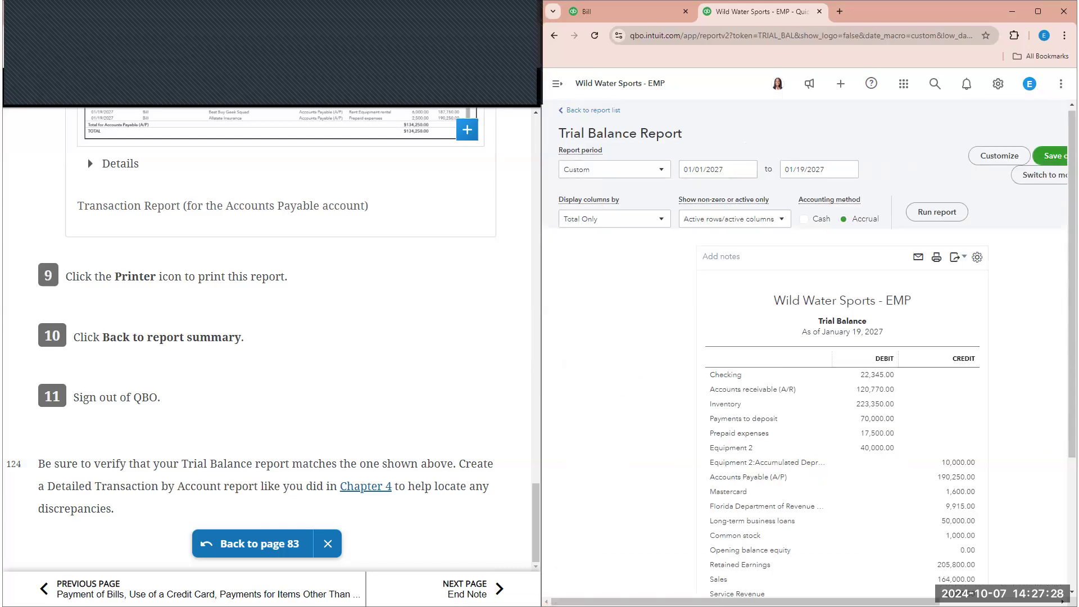
click(474, 589)
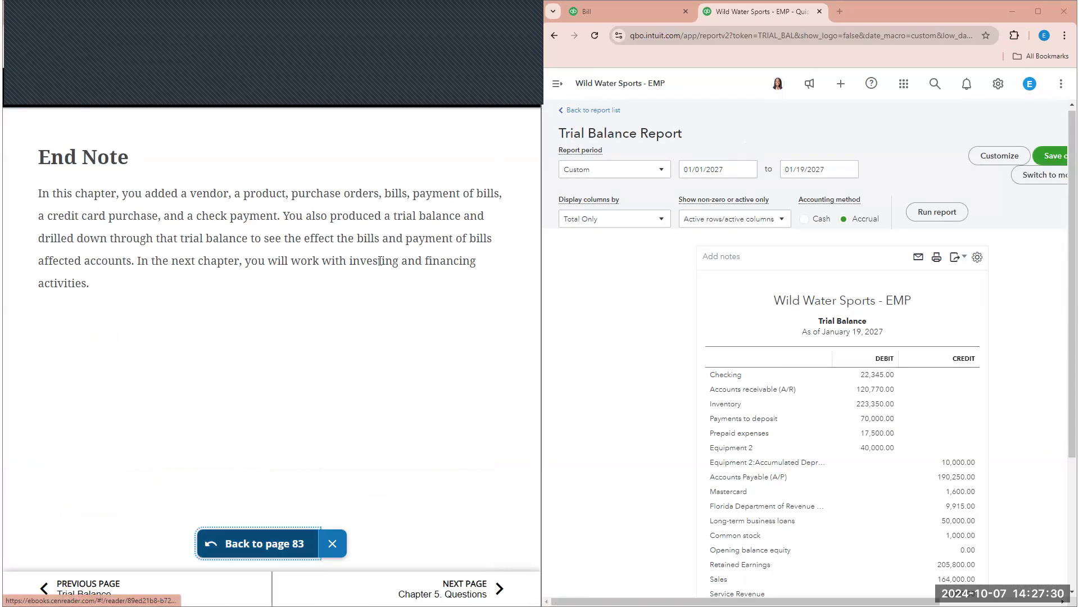